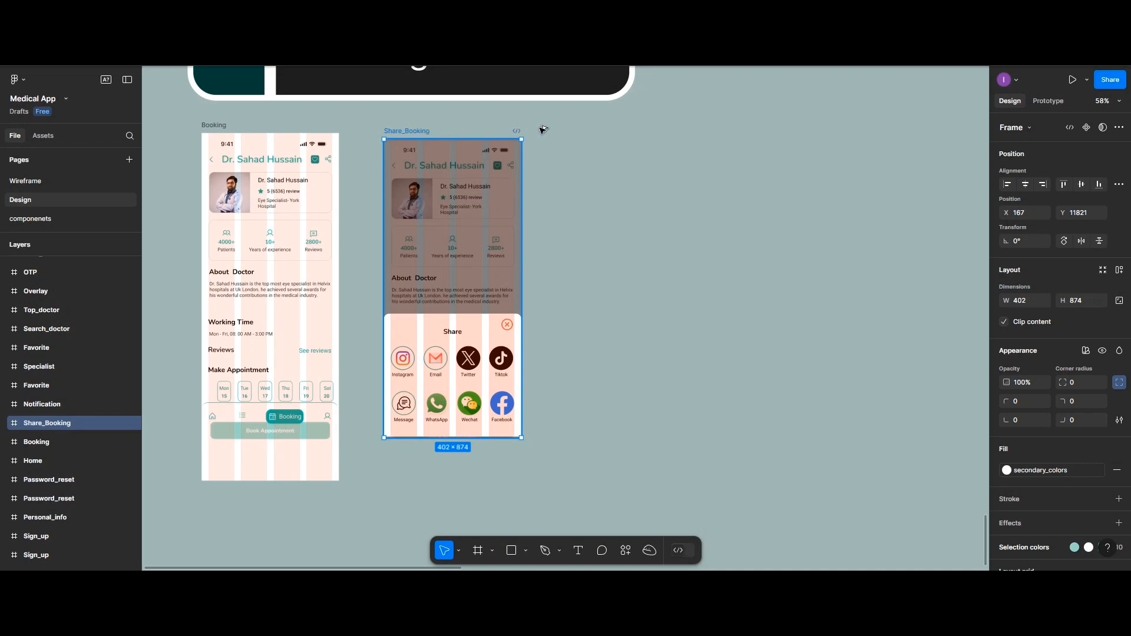
- Duplicate the Share_Booking frame beside the original and delete the Share_frame sheet from the copy
left_click_drag(591, 135, 568, 132)
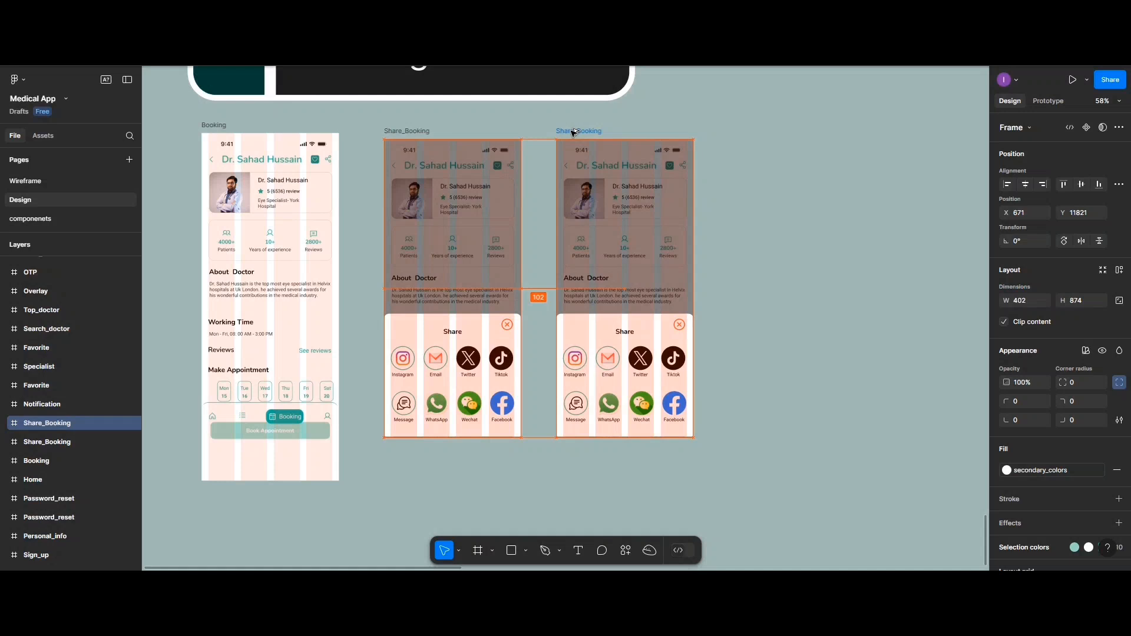
left_click(746, 238)
scroll(746, 238, "up", 2)
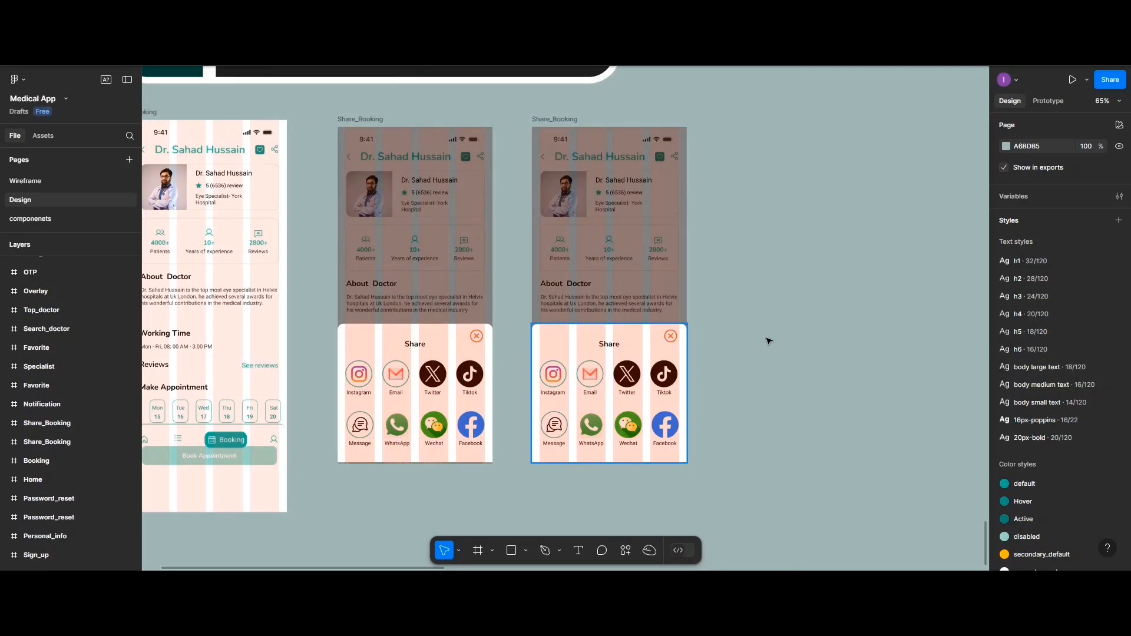
left_click_drag(576, 336, 722, 338)
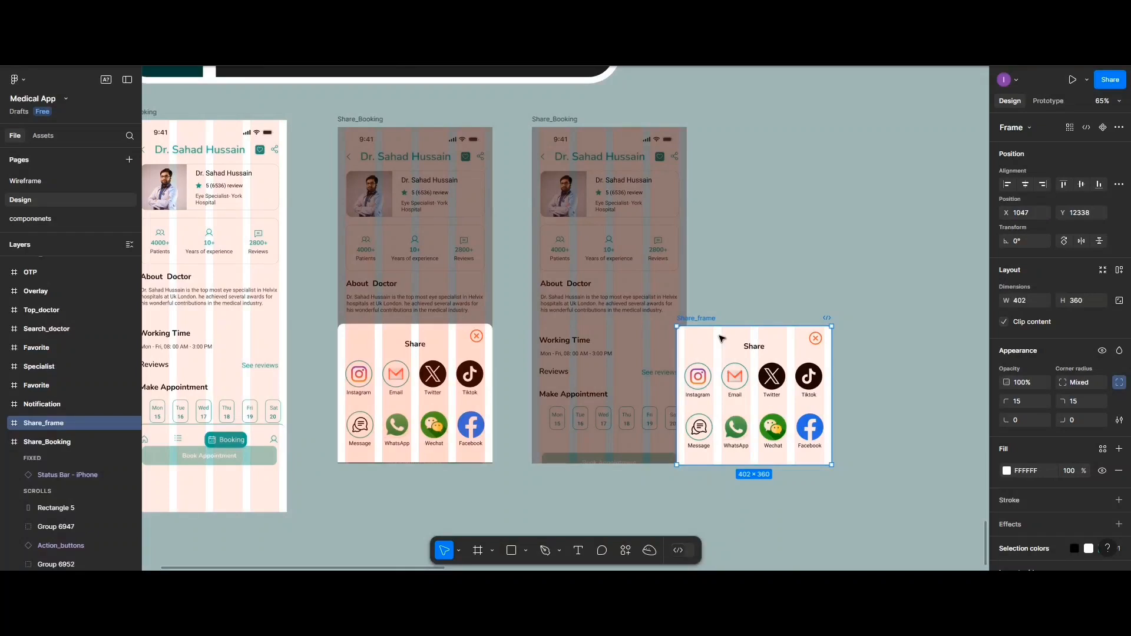
key("Delete")
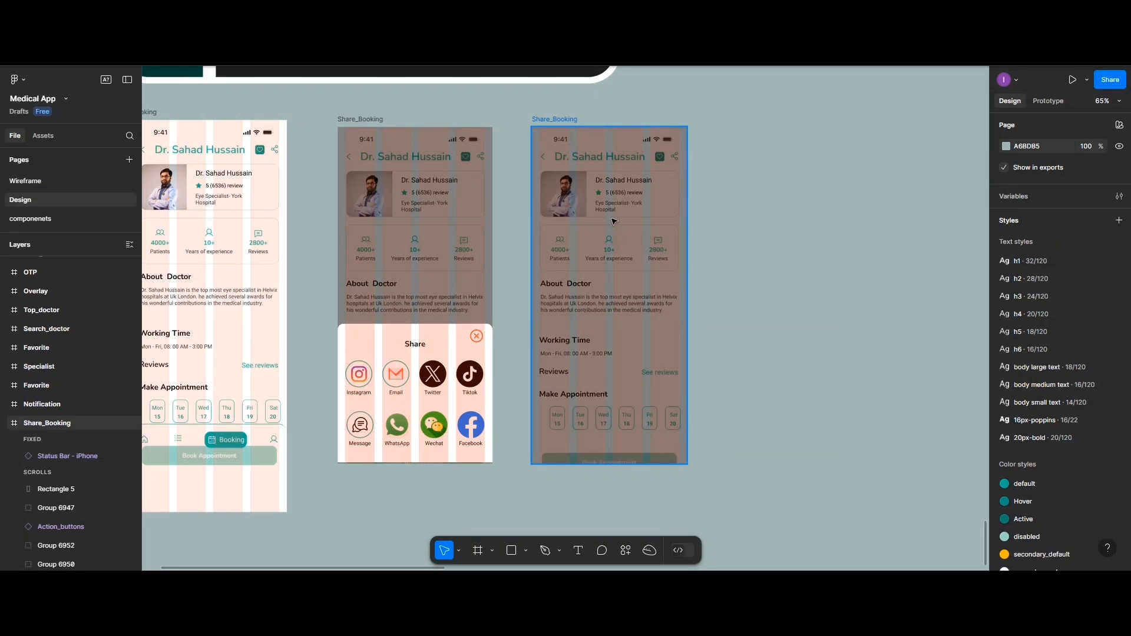
- Shift the copied frame slightly away from the original and delete its semi-transparent black overlay rectangle
mouse_move(612, 221)
left_mouse_down()
mouse_move(742, 230)
mouse_move(608, 222)
mouse_move(622, 223)
left_mouse_up()
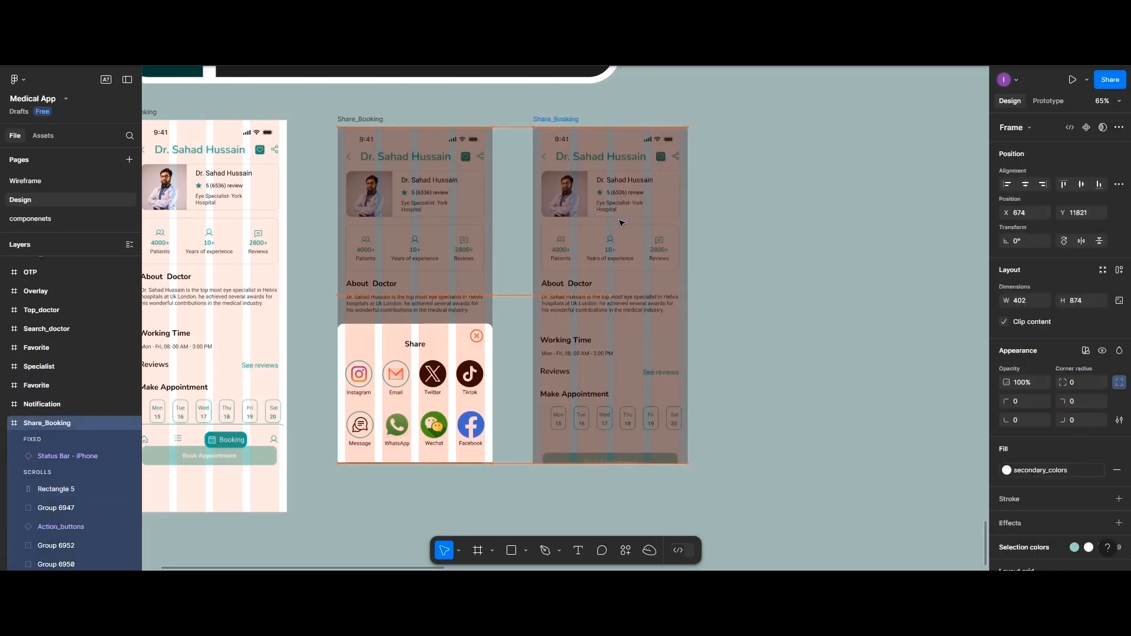
double_click(622, 223)
double_click(621, 222)
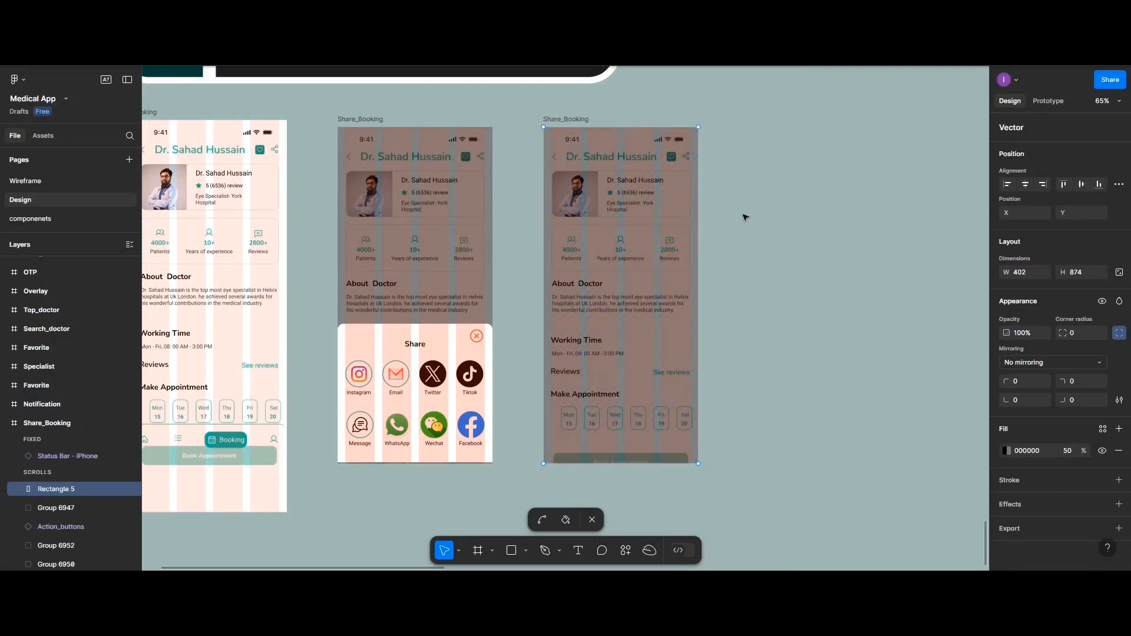
key("Escape")
left_click_drag(694, 243, 778, 240)
key("Delete")
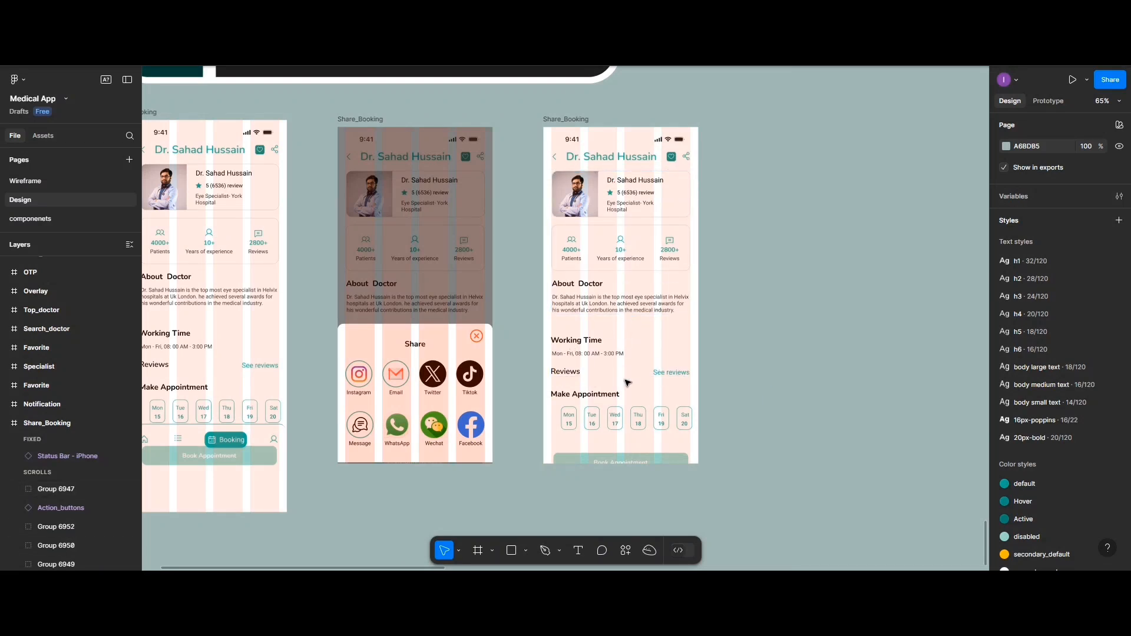
- Delete the doctor card, statistics, About Doctor, Working Time, Reviews and Make Appointment blocks from the copied frame
left_click(617, 429)
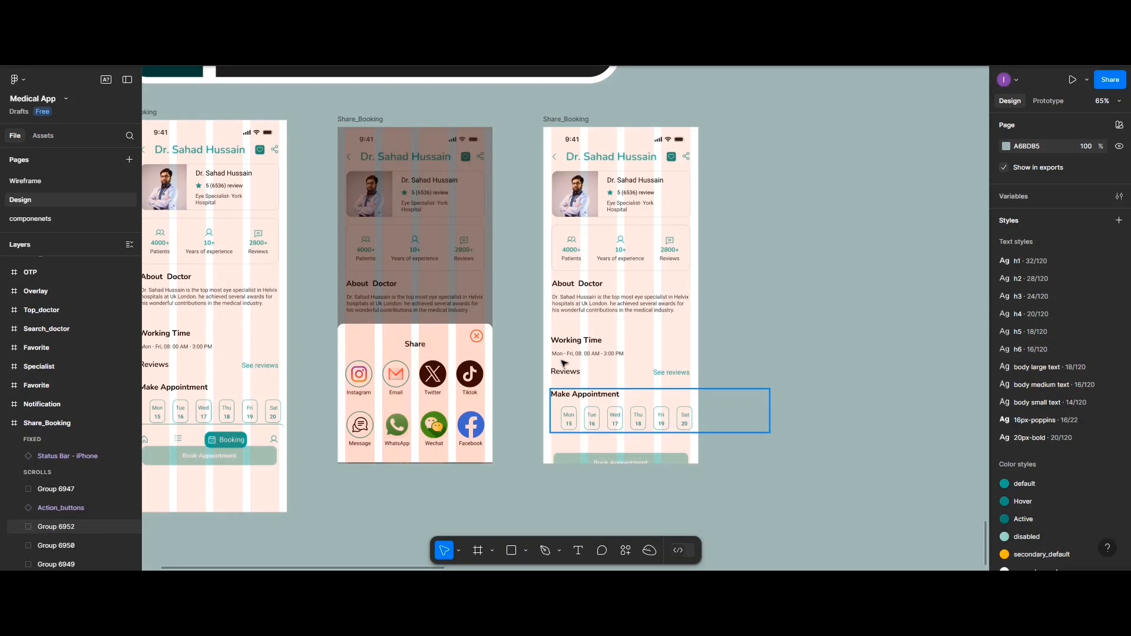
left_click(572, 198, "shift")
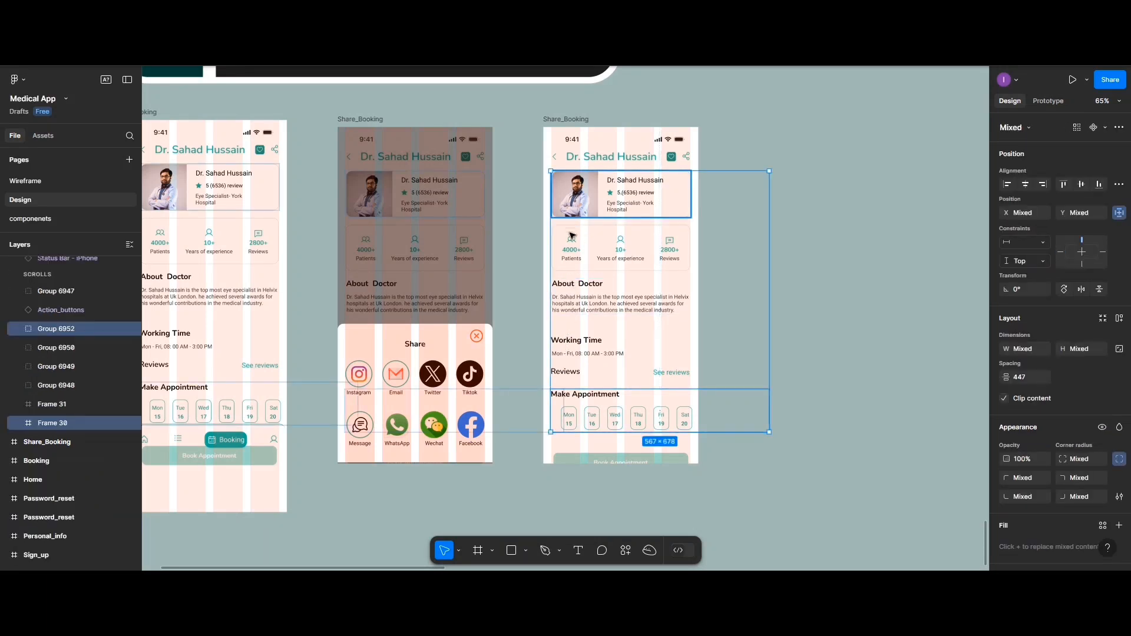
left_click(574, 247, "shift")
left_click(578, 291, "shift")
left_click(580, 341, "shift")
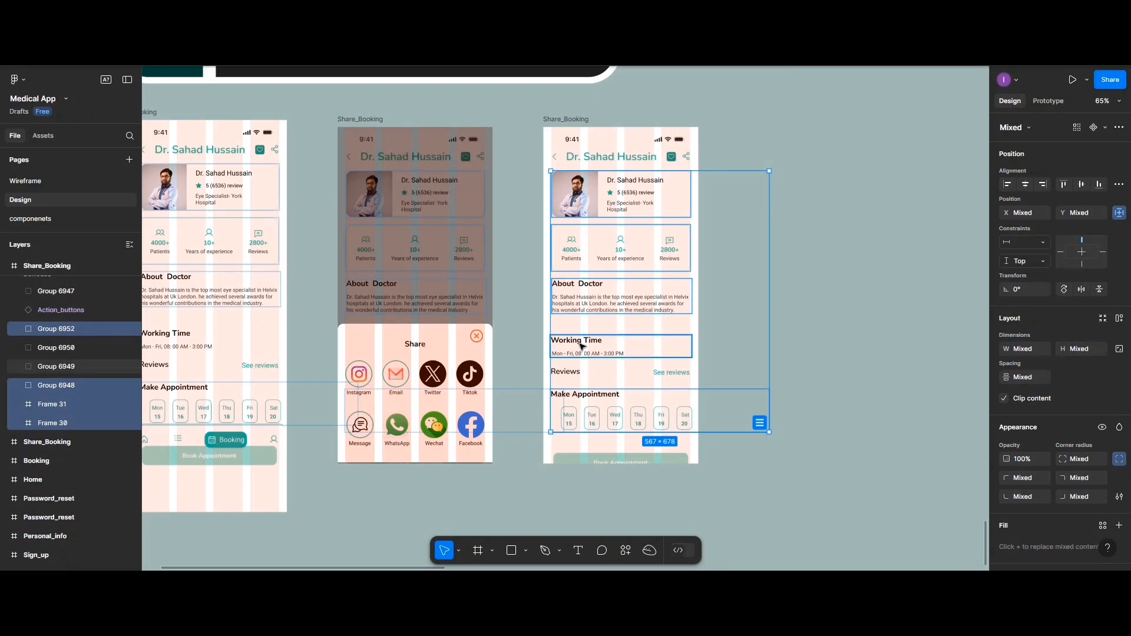
left_click(579, 375, "shift")
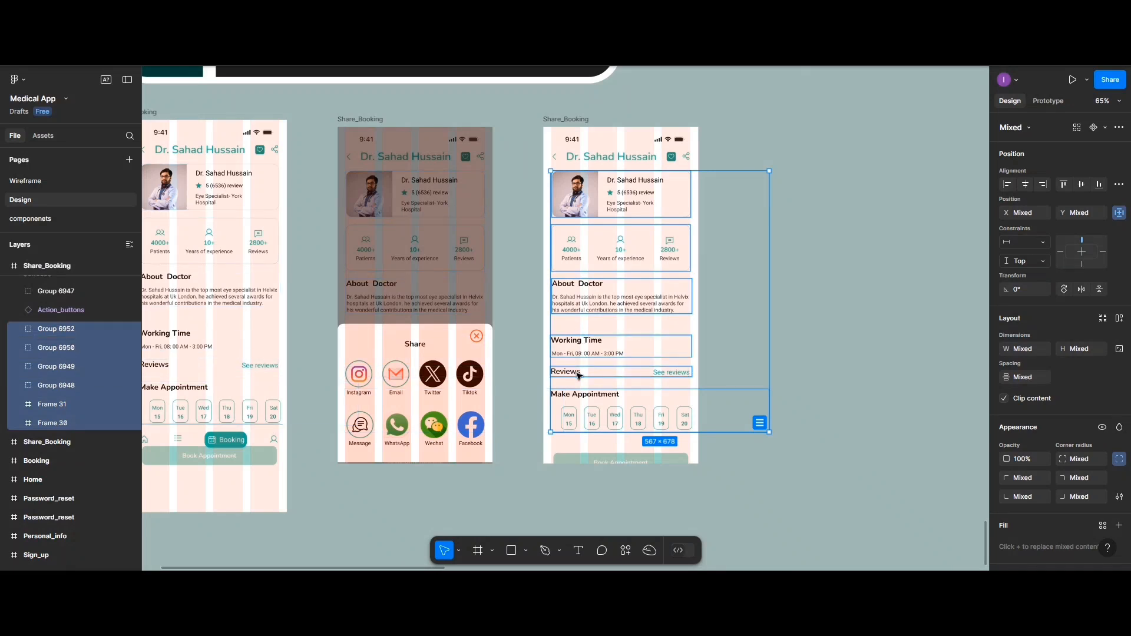
key("Delete")
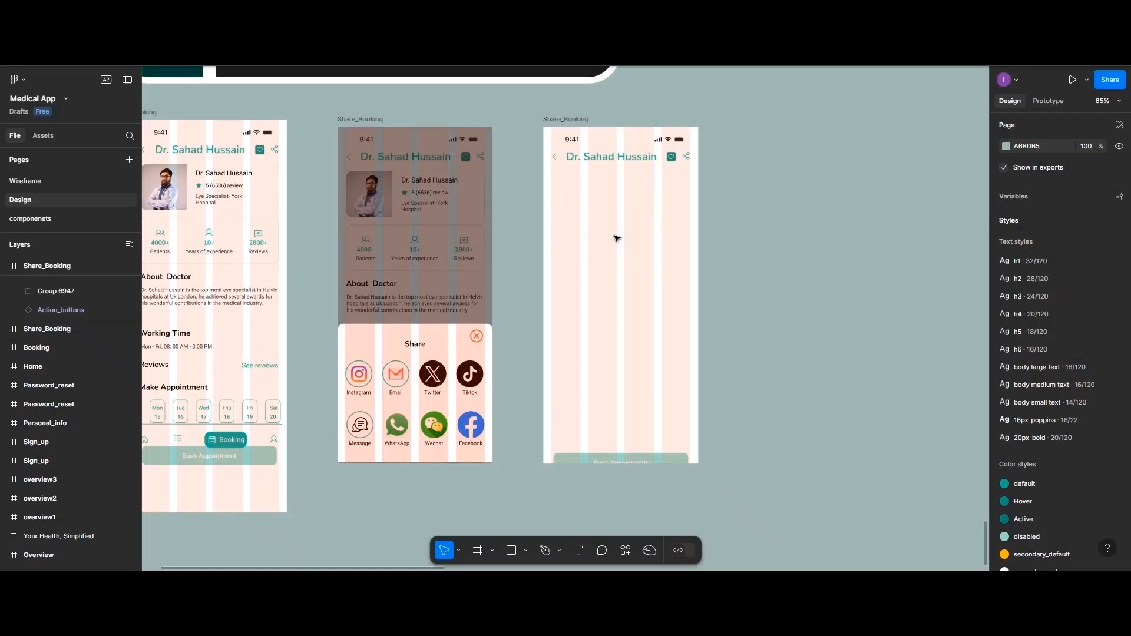
- Ungroup the copied frame's header and delete the doctor-name title with its two icons, keeping the back arrow
left_click(623, 161)
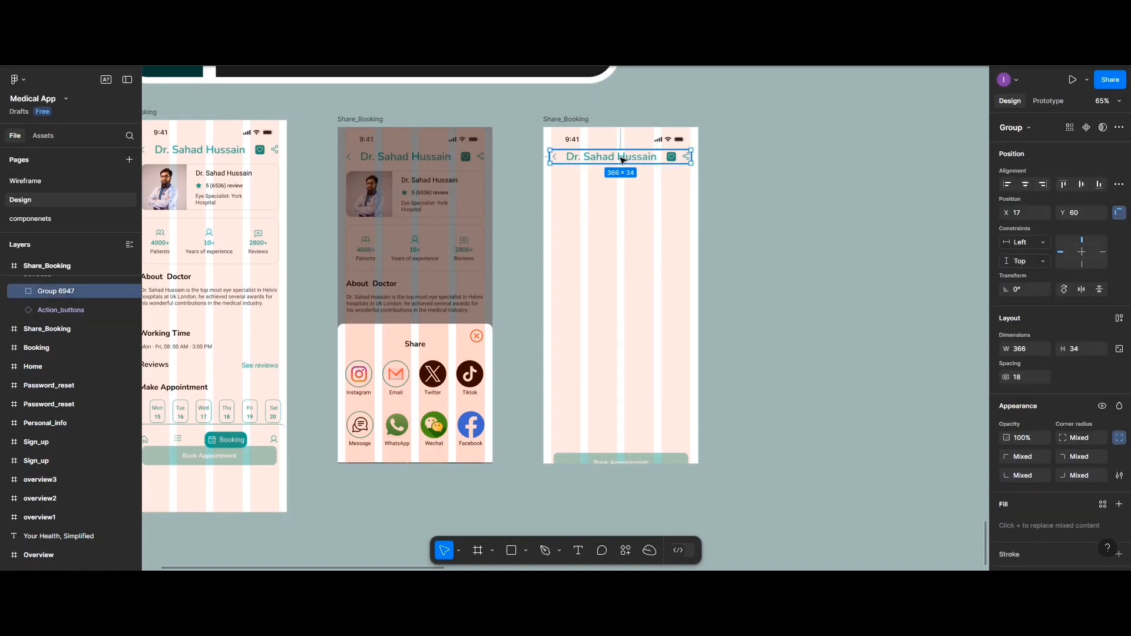
right_click(620, 159)
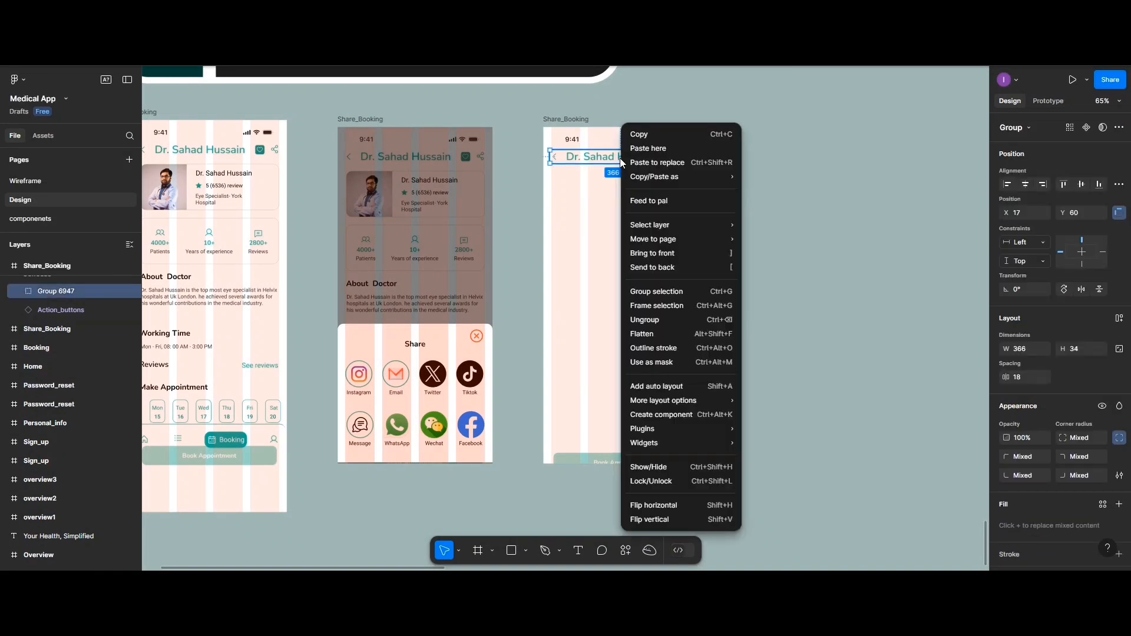
left_click(646, 320)
left_click(608, 240)
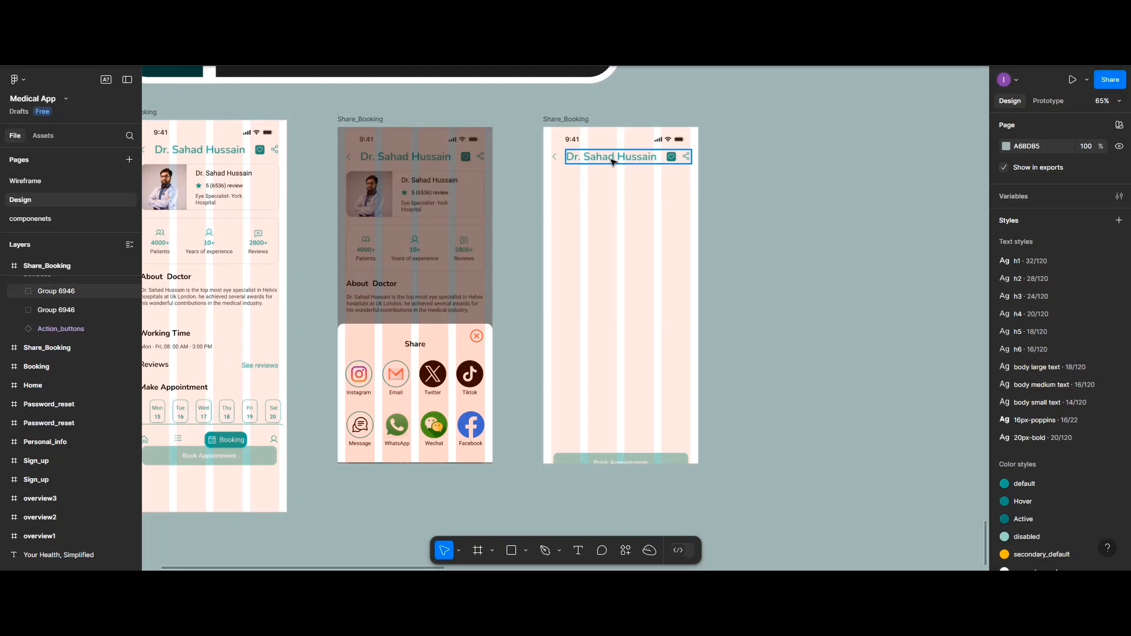
left_click(613, 162)
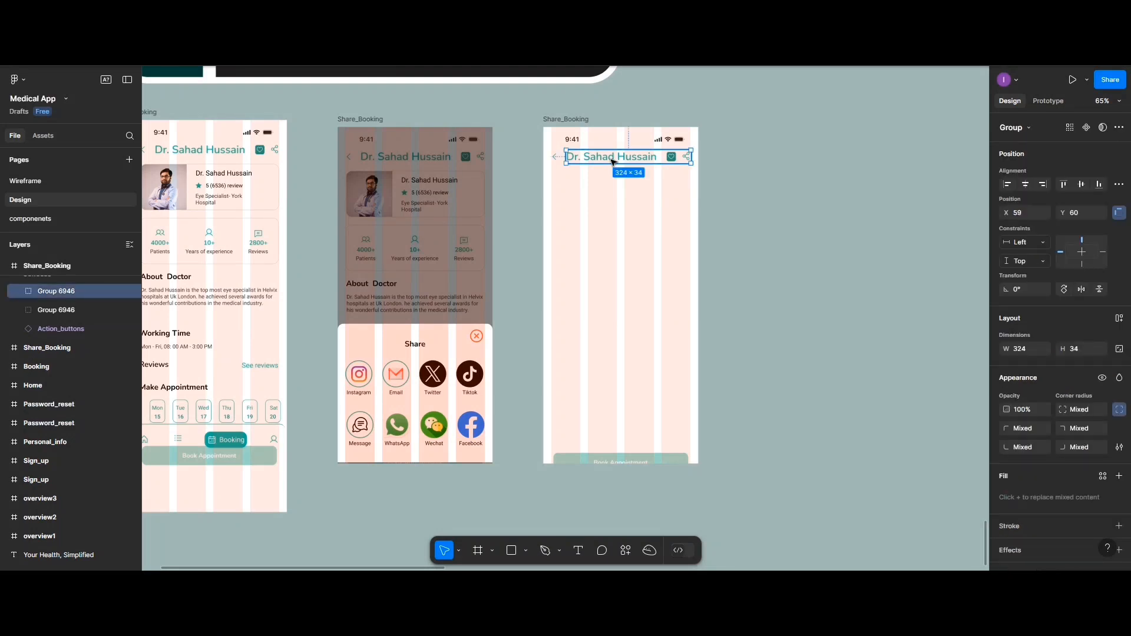
key("Delete")
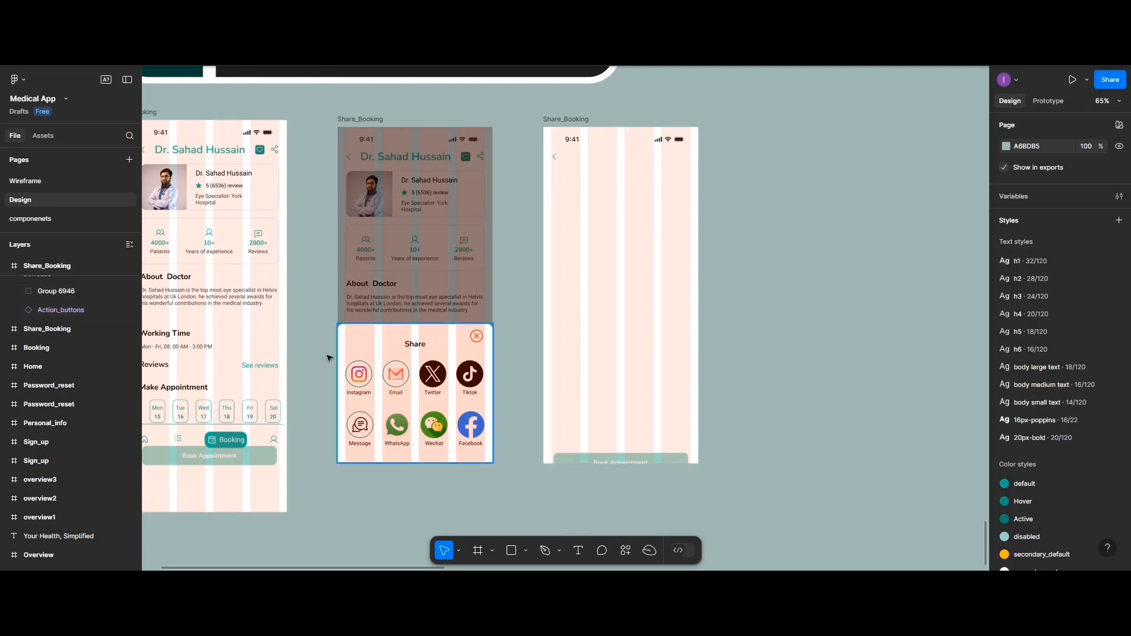
- Add a "Reviews" heading in the About Doctor heading's Nunito Bold 20 style and place it beside the copied frame's back arrow
double_click(195, 281)
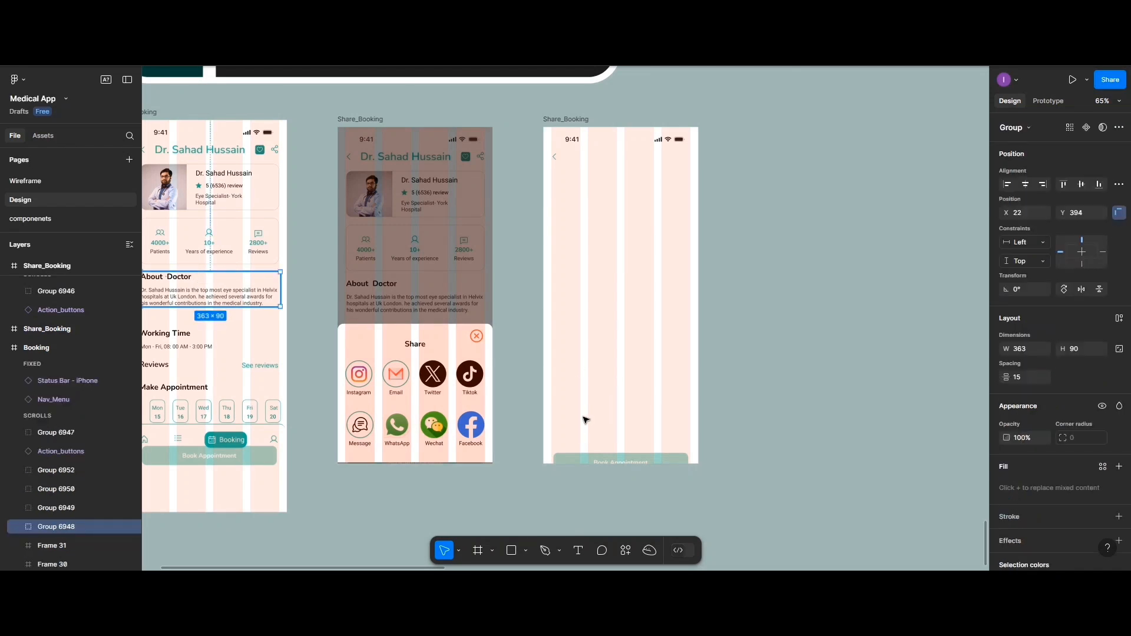
left_click(577, 549)
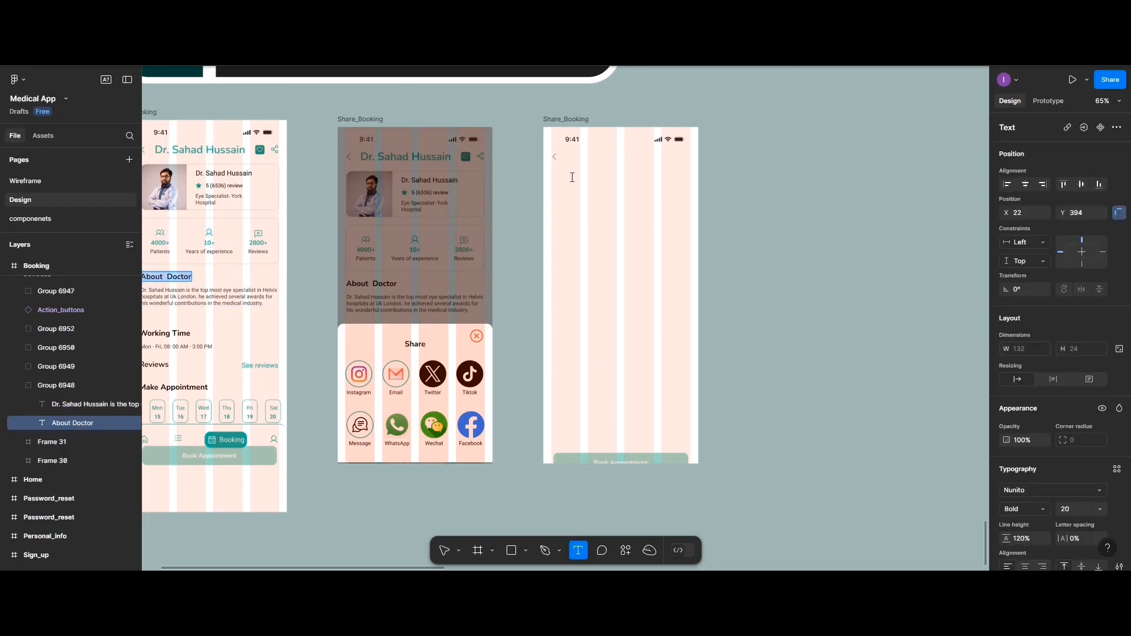
left_click(572, 177)
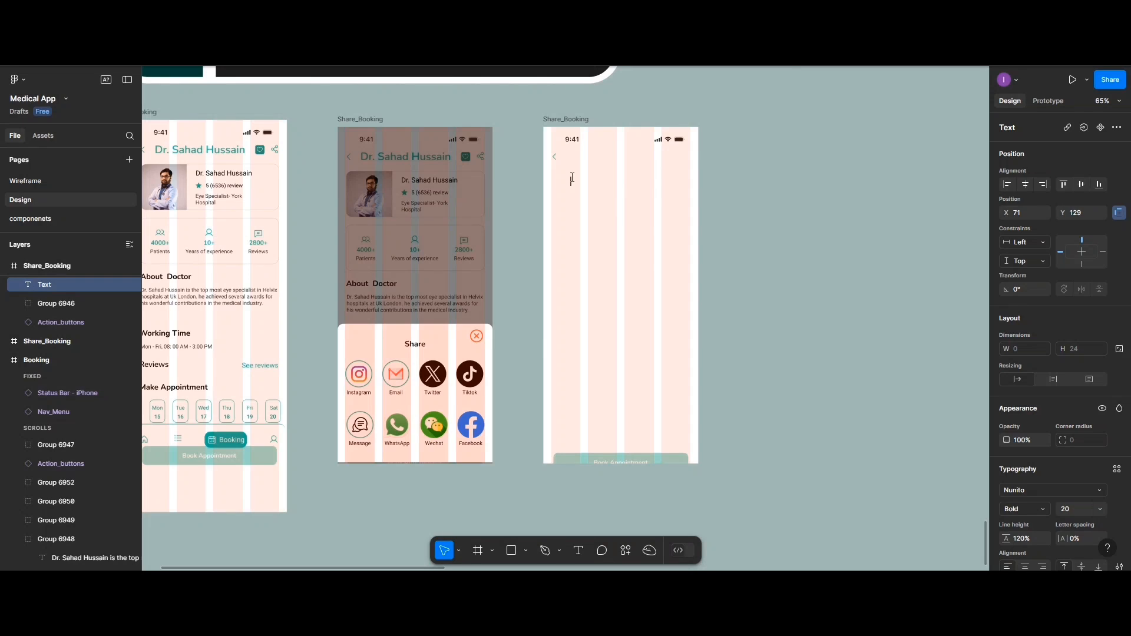
type("review")
key("BackSpace")
key("BackSpace")
key("BackSpace")
key("BackSpace")
key("BackSpace")
key("BackSpace")
type("Review")
key("BackSpace")
key("Escape")
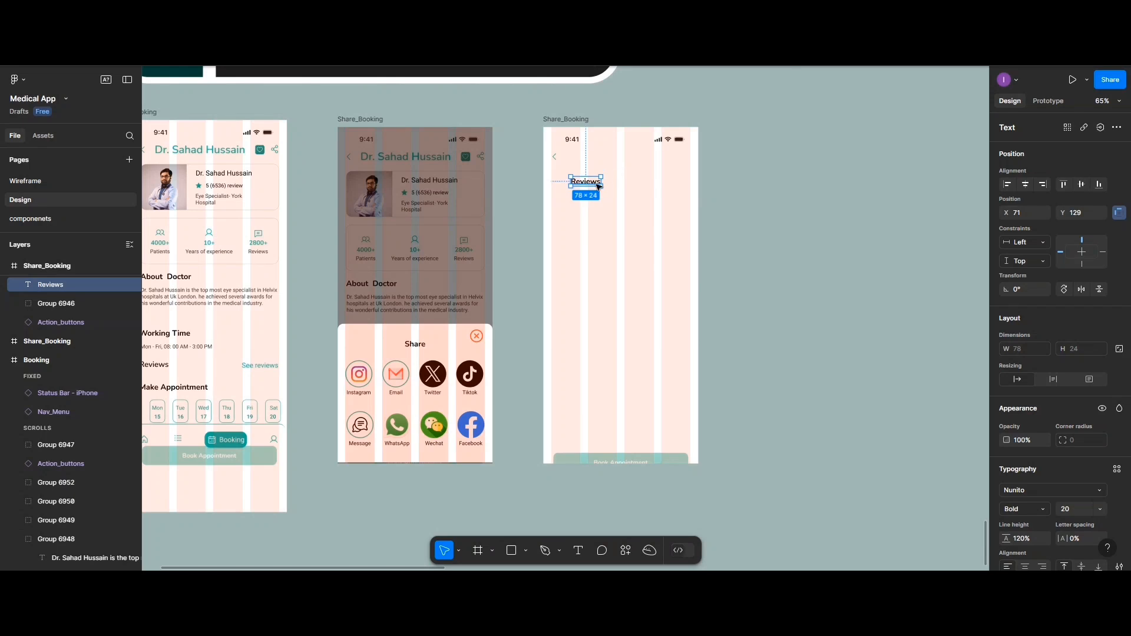
left_click_drag(597, 184, 596, 162)
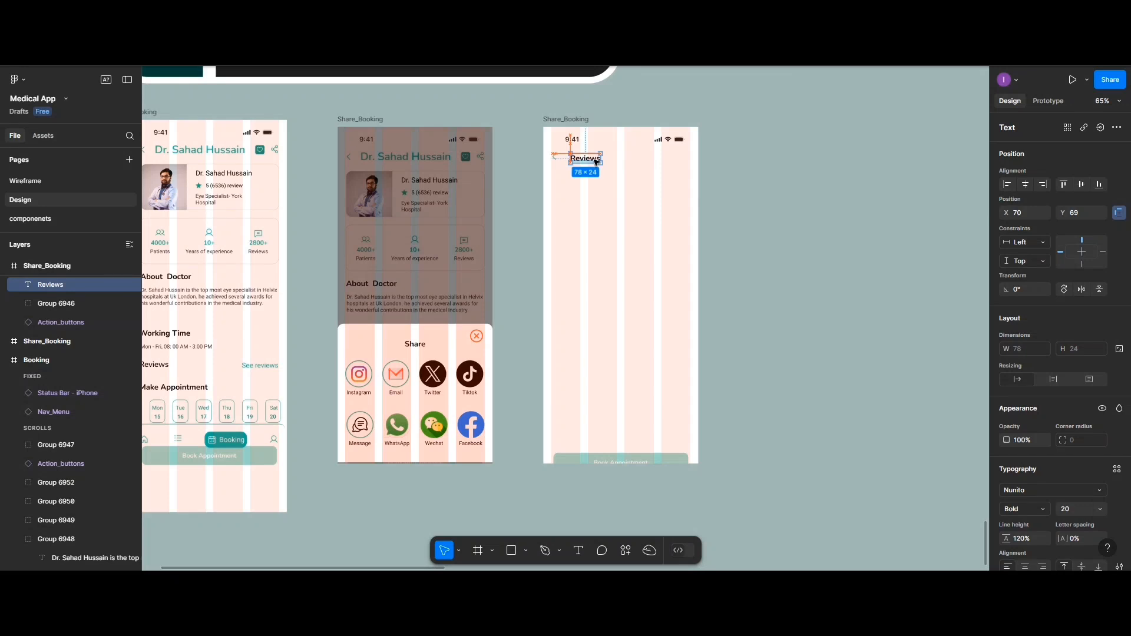
- Search the Phosphor Icons plugin for "filter", insert the FunnelSimple icon into the copied frame, and close the plugin
right_click(627, 340)
mouse_move(655, 430)
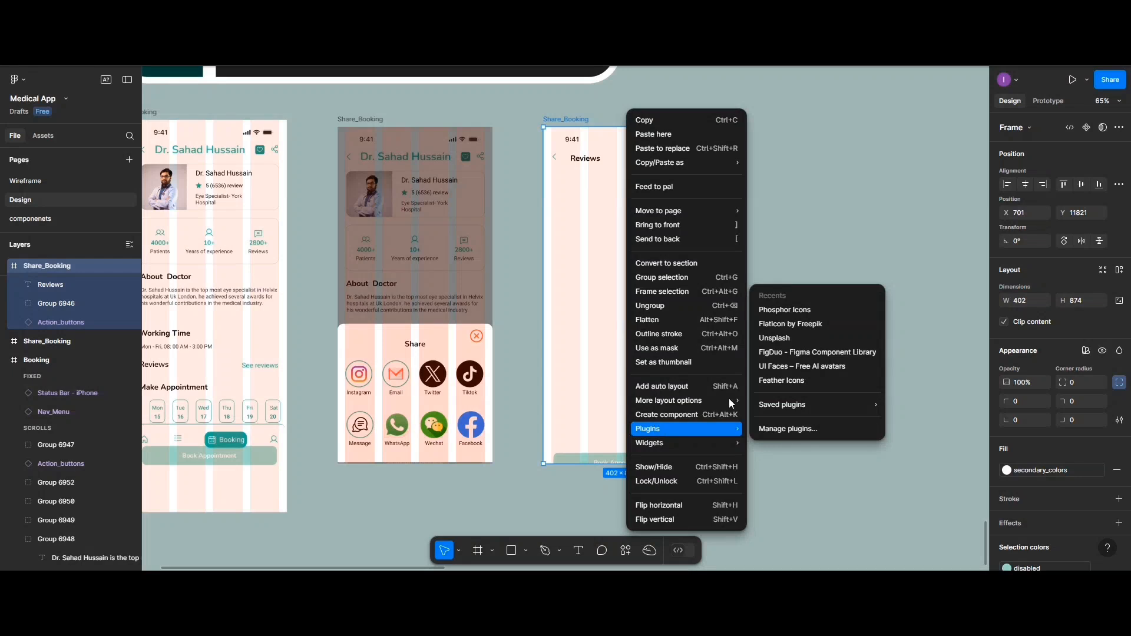
left_click(771, 311)
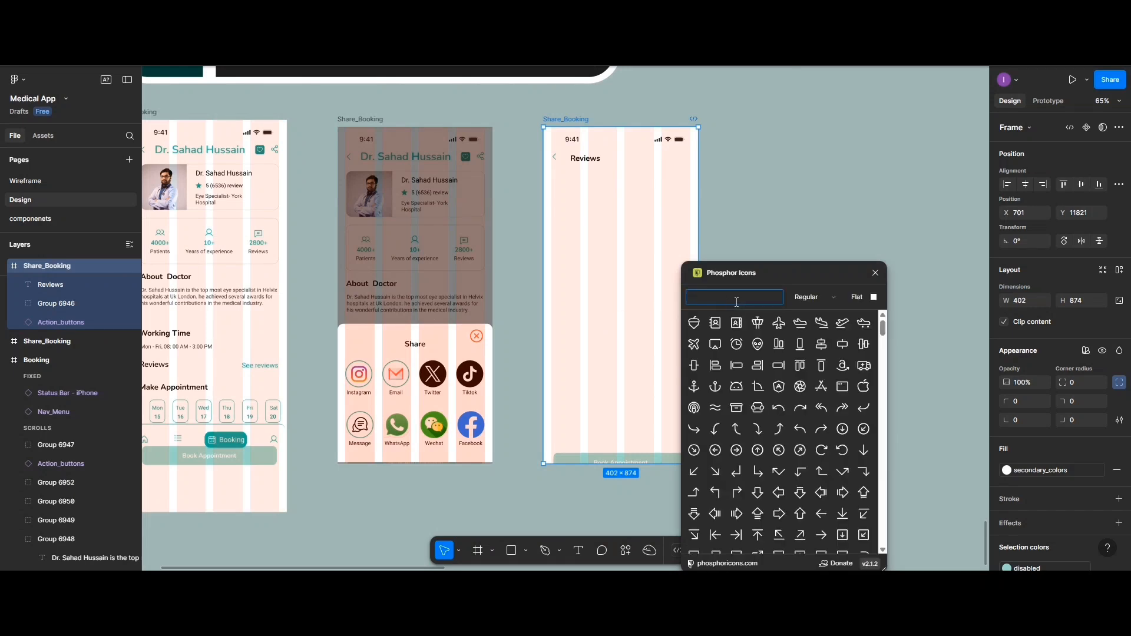
type("filter")
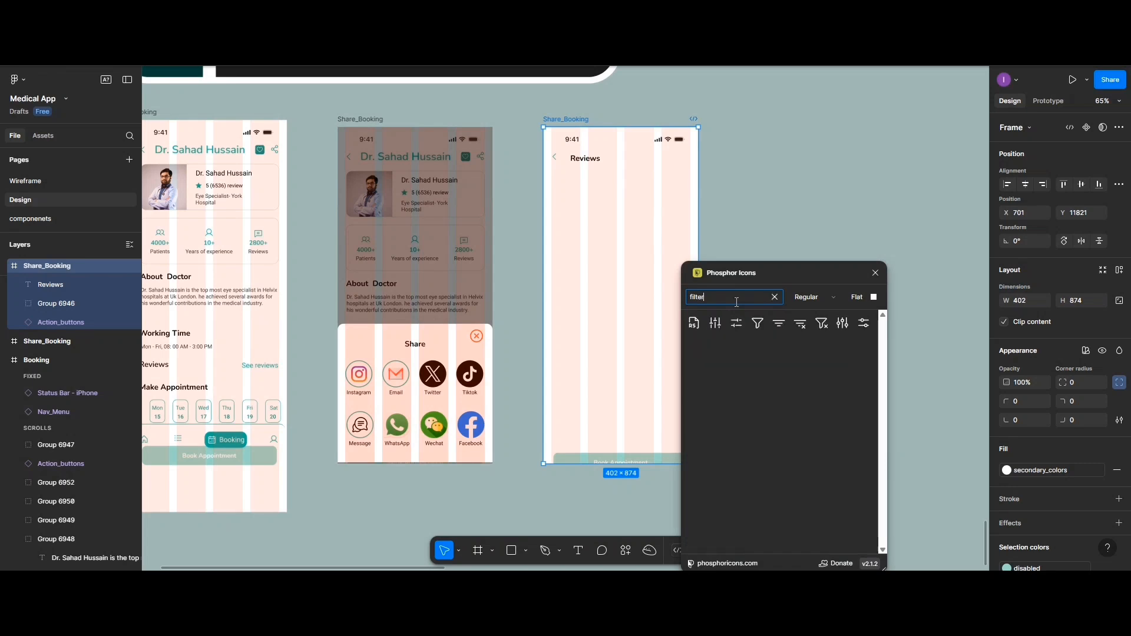
left_click(776, 325)
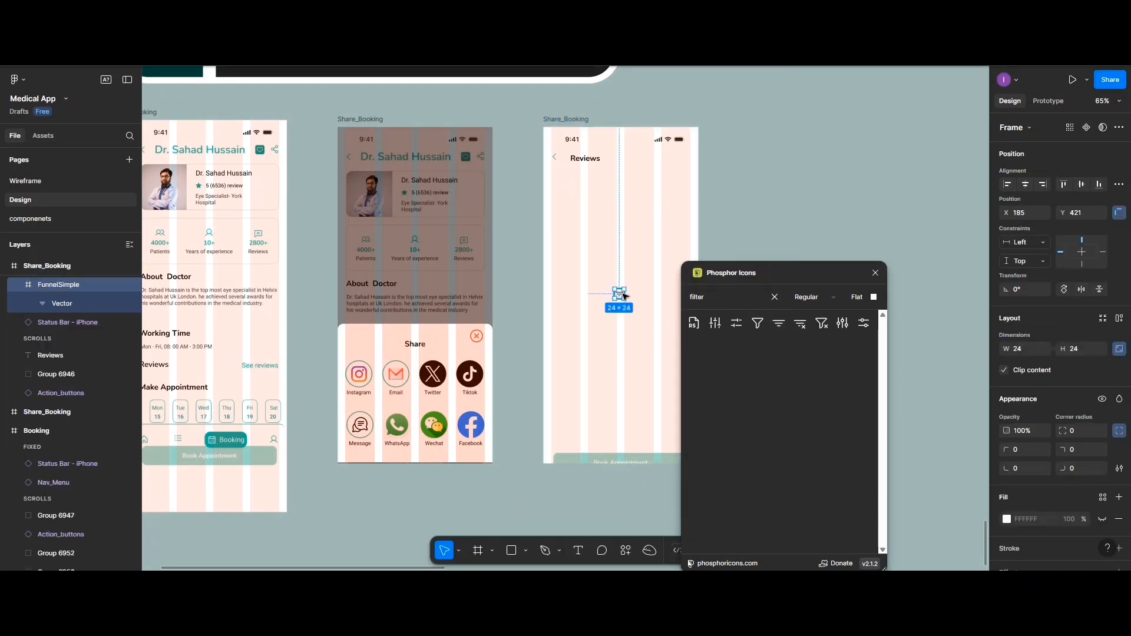
scroll(625, 295, "up", 10)
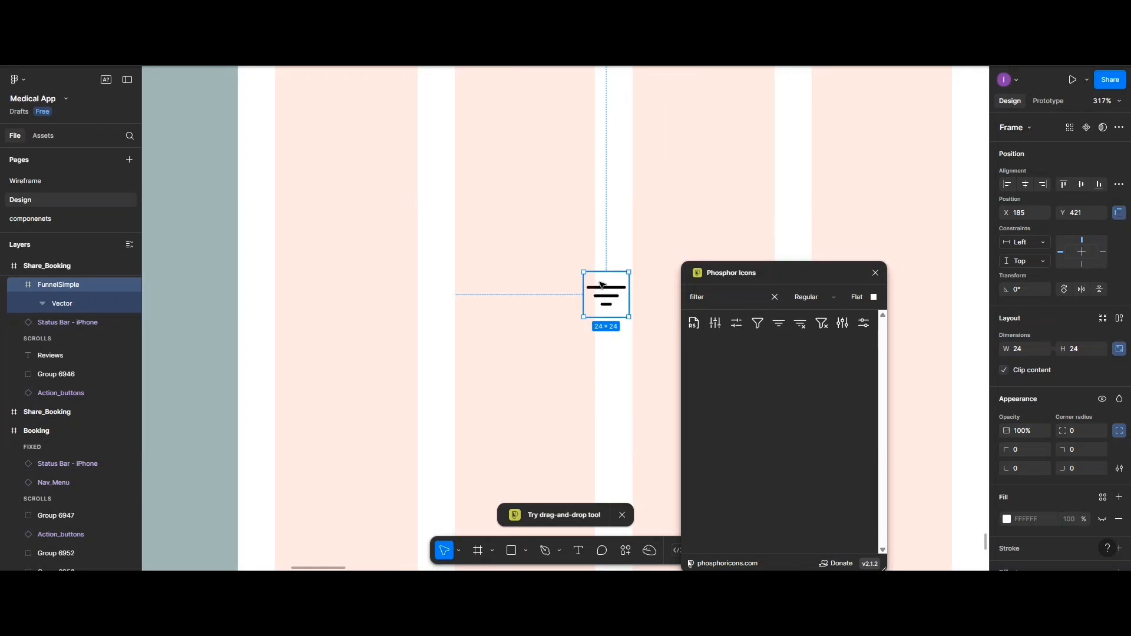
left_click(875, 273)
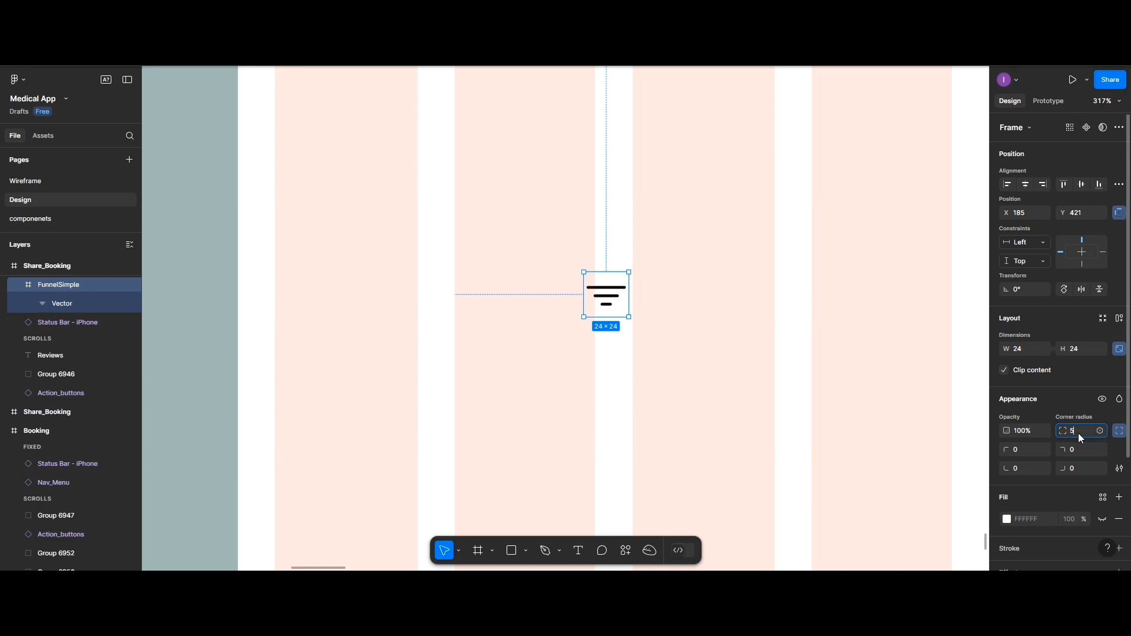
- Give the FunnelSimple icon's frame a corner radius of 5 and a teal 20C997 fill
left_click(1006, 519)
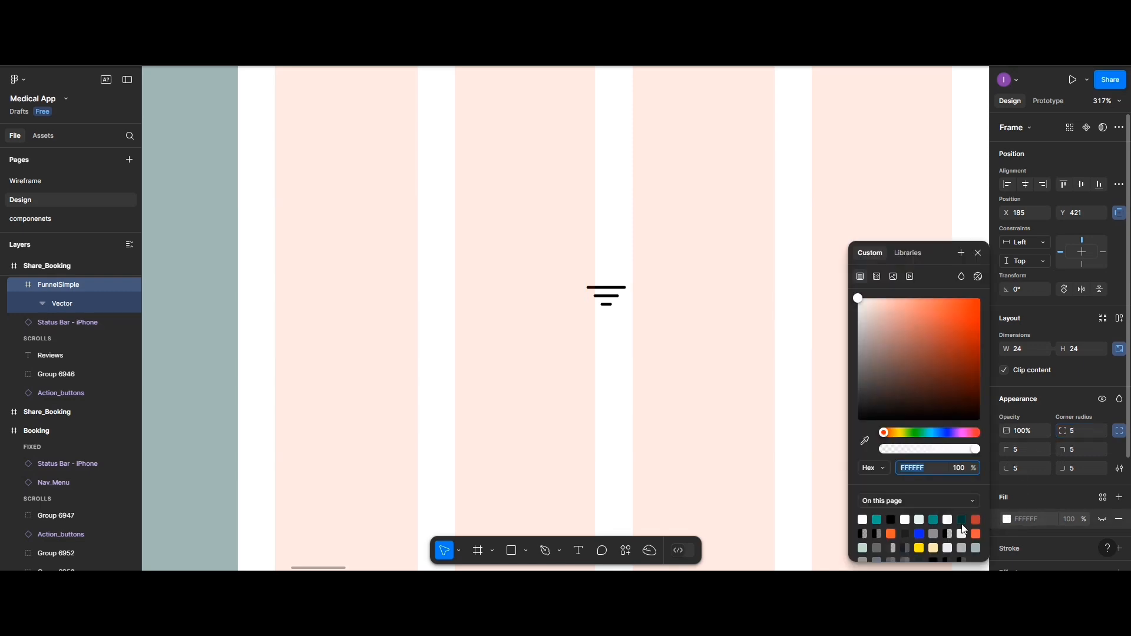
left_click(877, 518)
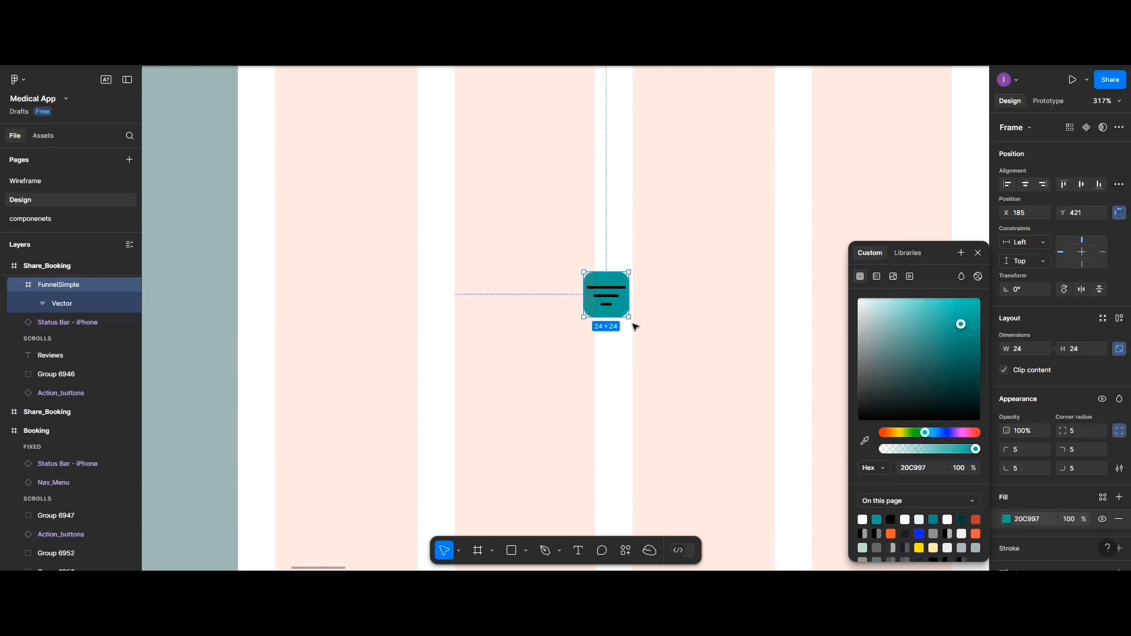
- Scale the funnel vector inside the icon down to about 17 × 8.5 and fill it with FFFFFF at 80%
left_click(459, 550)
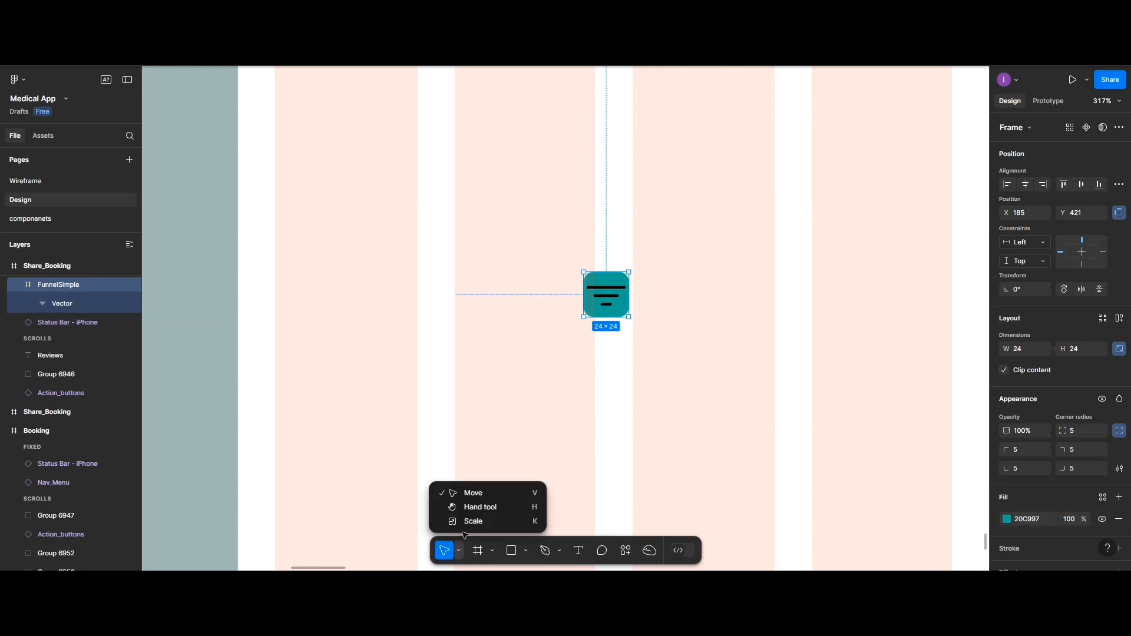
left_click(467, 520)
double_click(591, 305)
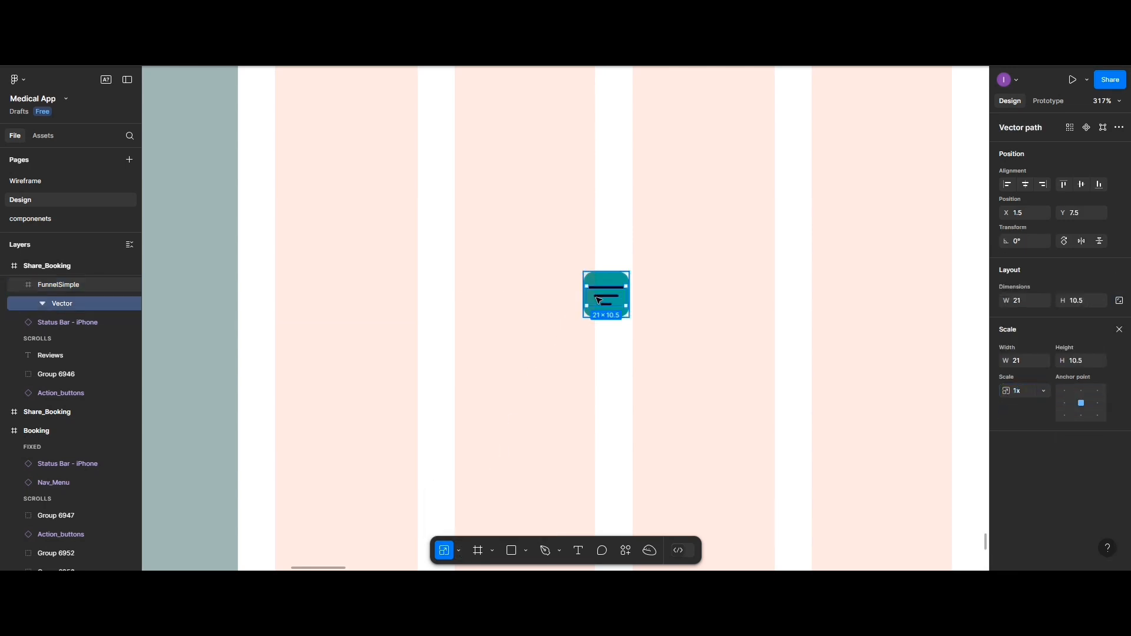
left_click_drag(589, 307, 595, 303)
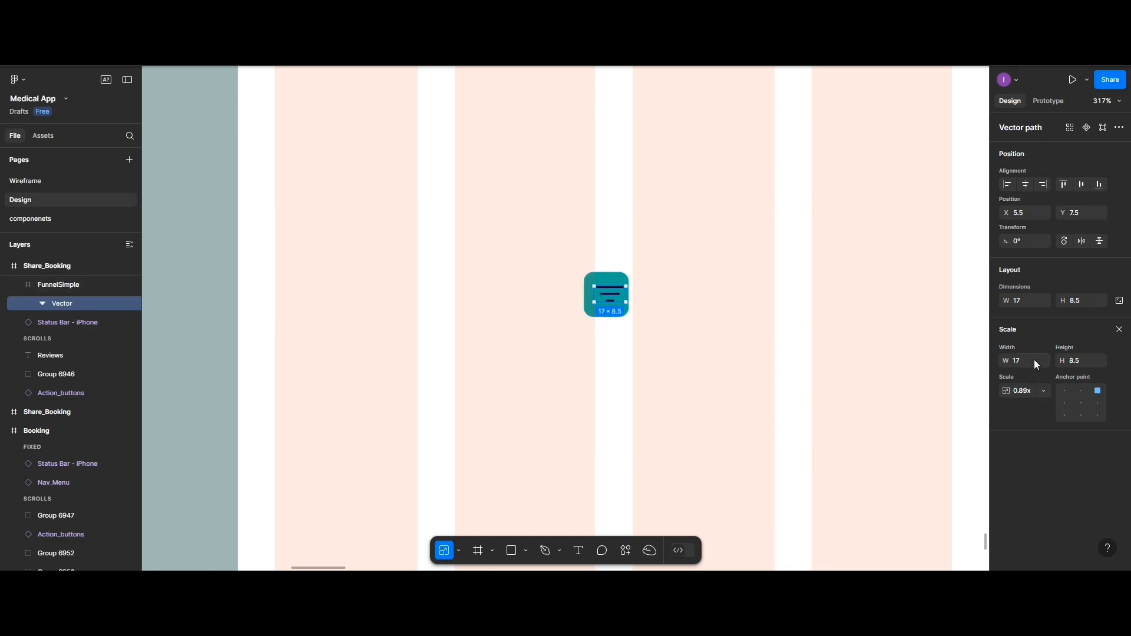
left_click(1118, 330)
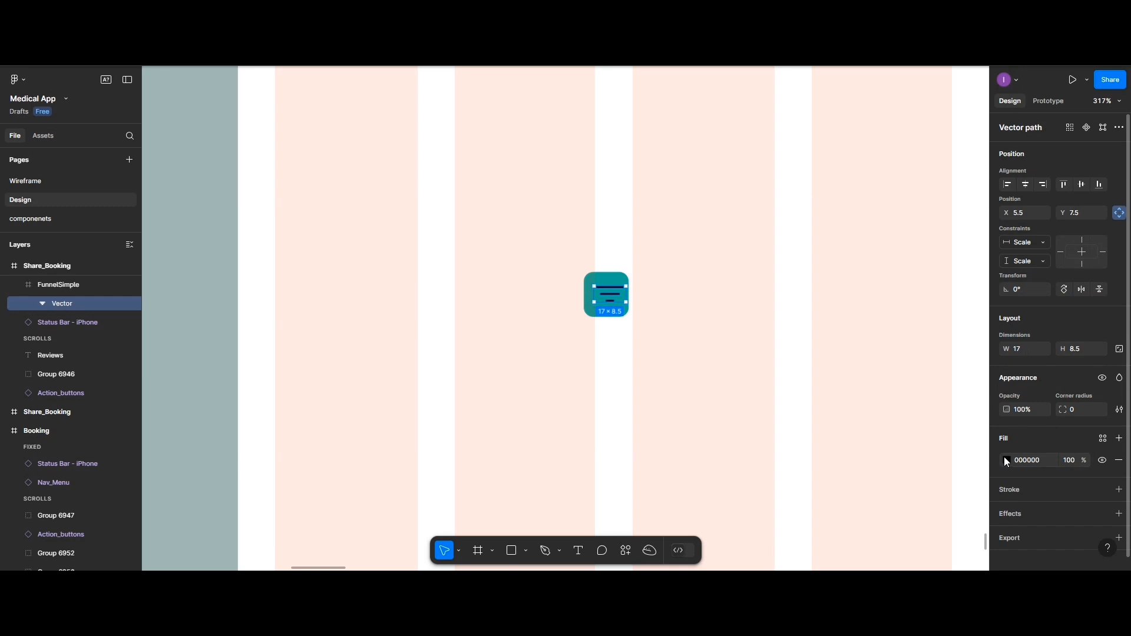
left_click(1007, 460)
left_click(903, 519)
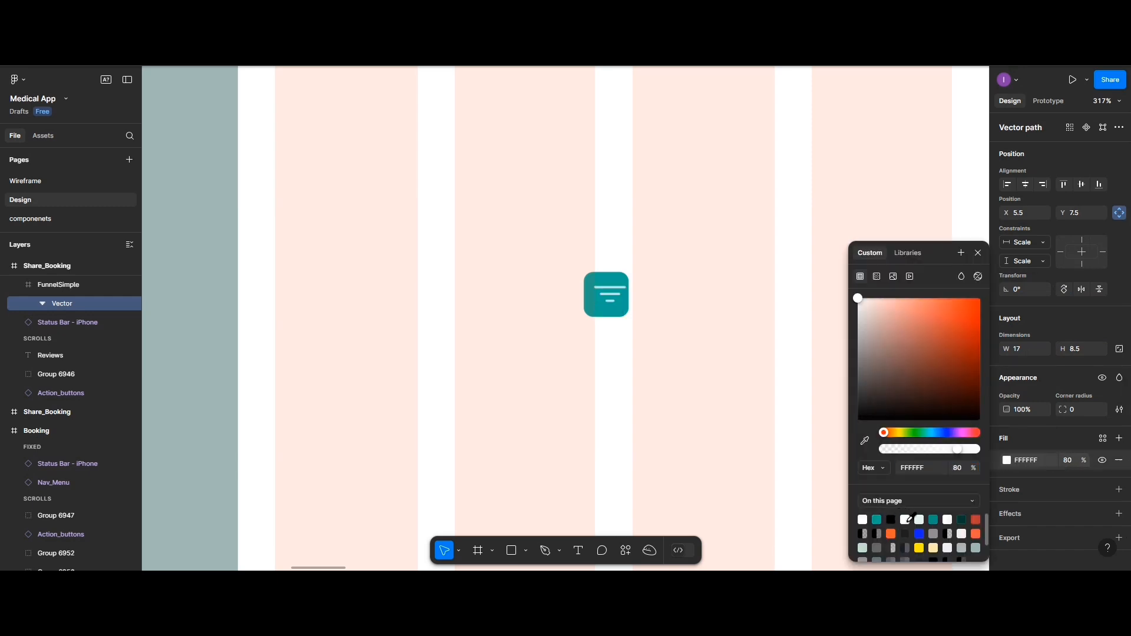
- Center the funnel vector within its icon frame and move the icon to the header row's right margin, opposite the Reviews heading
left_click(1025, 184)
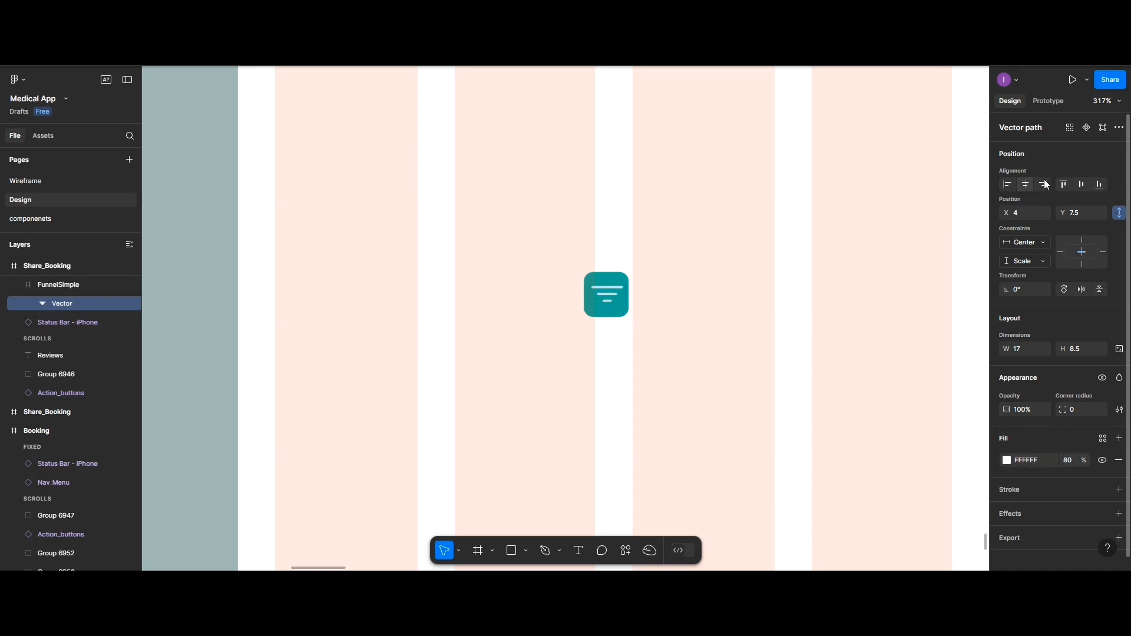
left_click(1081, 184)
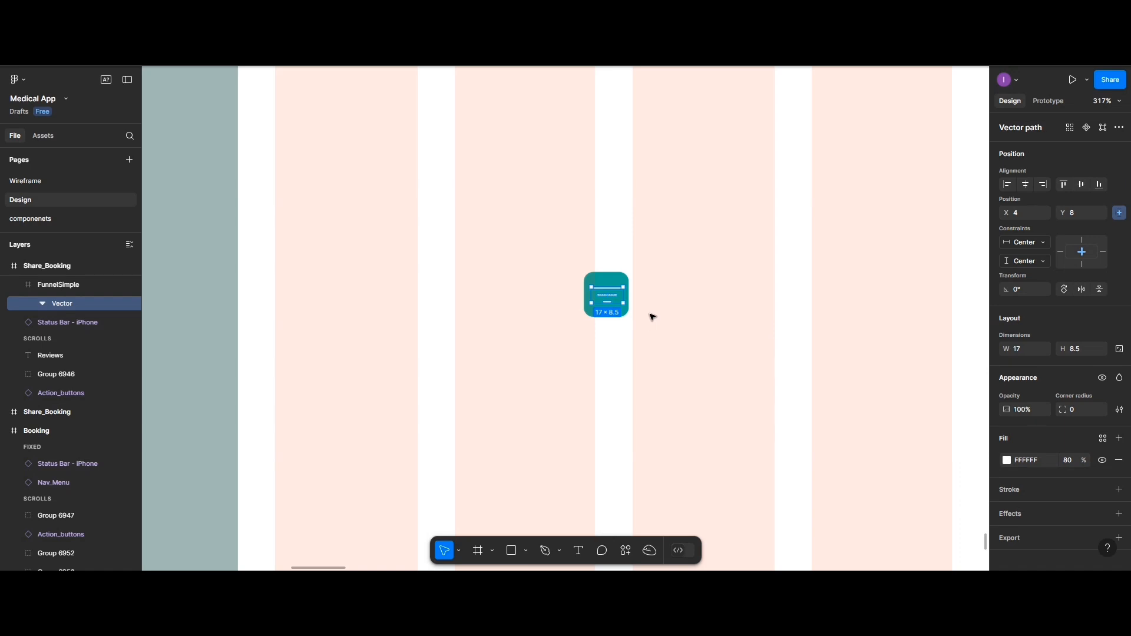
scroll(647, 313, "down", 5)
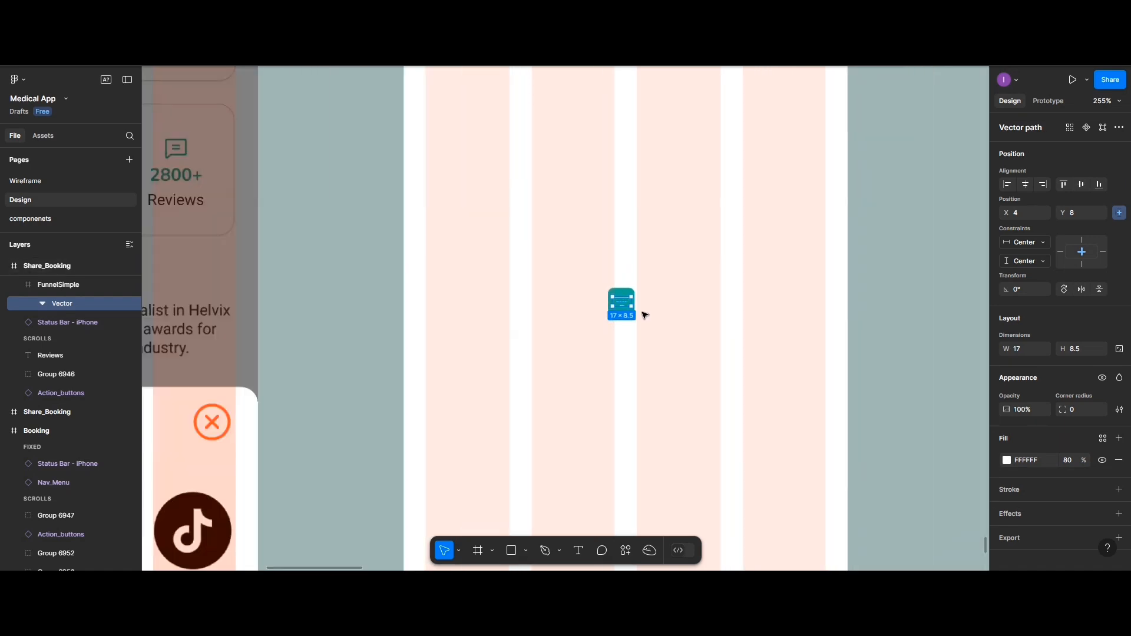
scroll(645, 314, "up", 5)
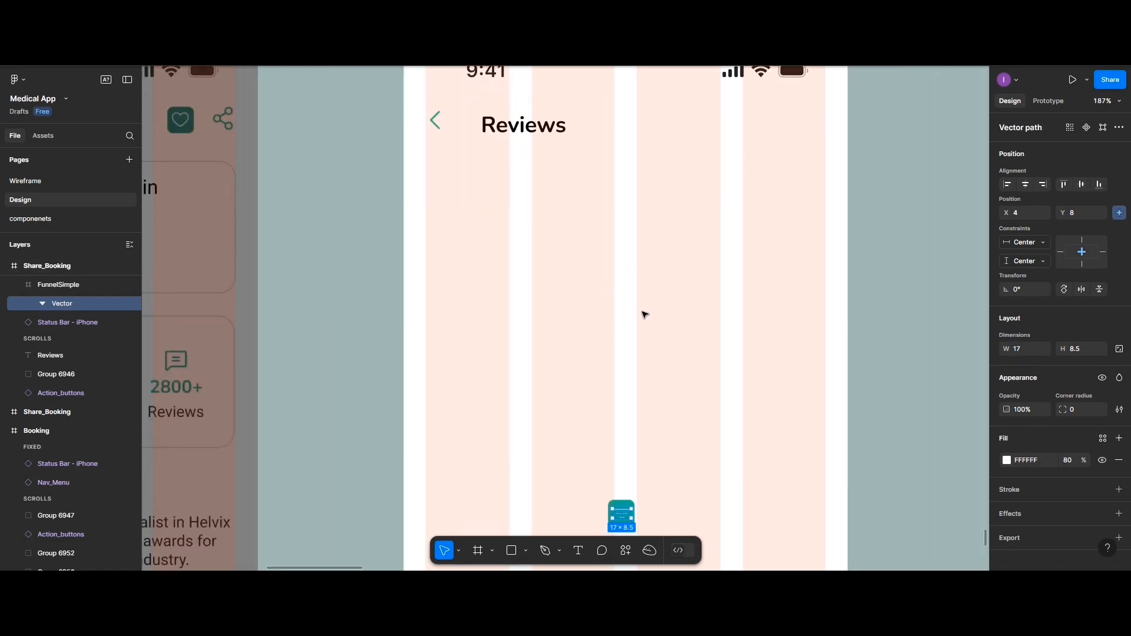
left_click(633, 496)
left_click_drag(634, 507, 823, 117)
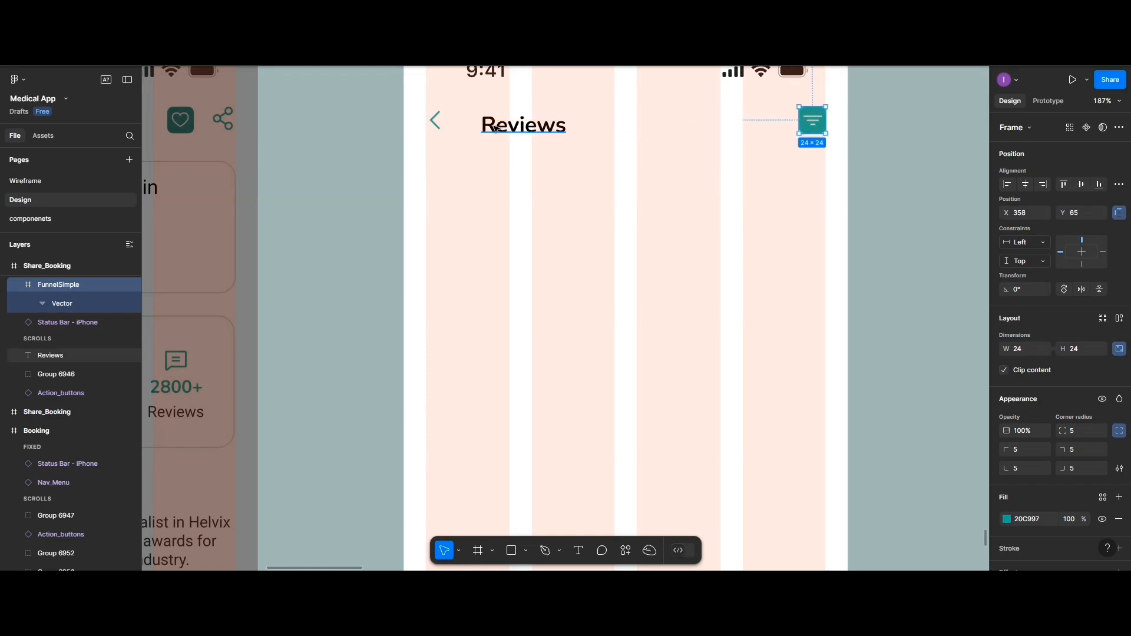
- Try to distribute the back arrow, Reviews heading and filter icon with even vertical spacing
left_click(436, 120)
left_click(493, 127, "shift")
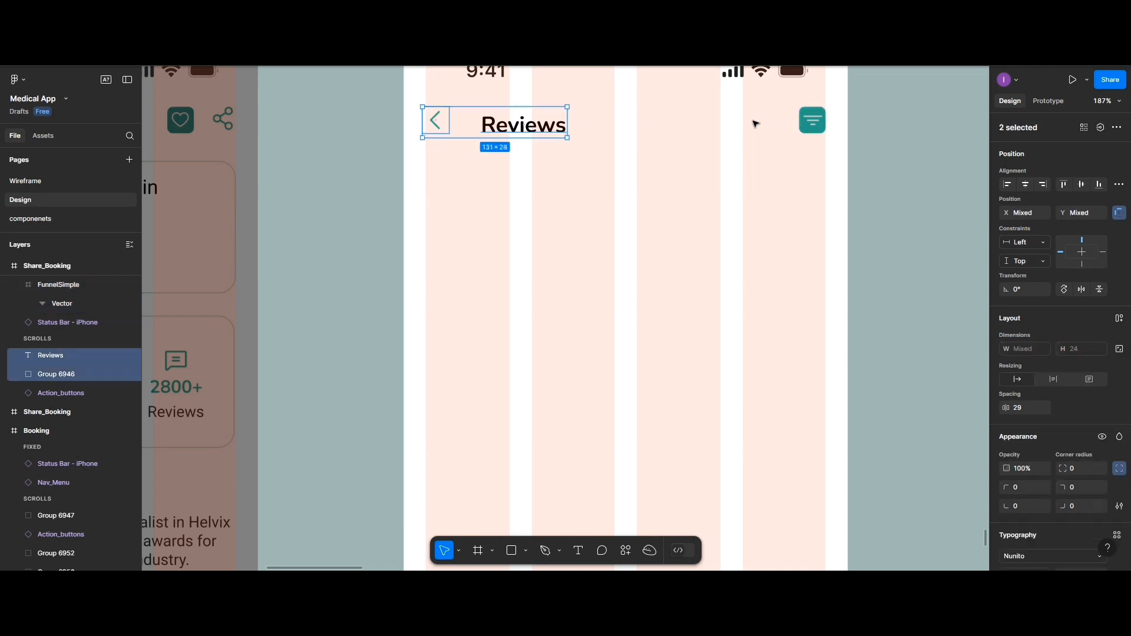
left_click(812, 120, "shift")
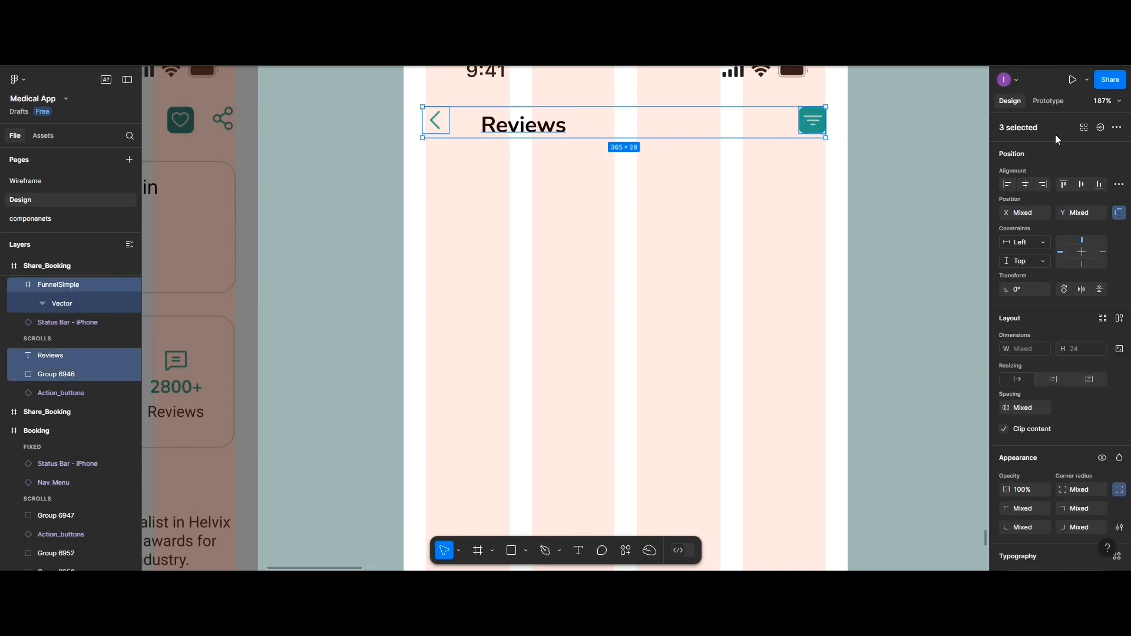
left_click(1118, 185)
left_click(1043, 222)
left_click(524, 141)
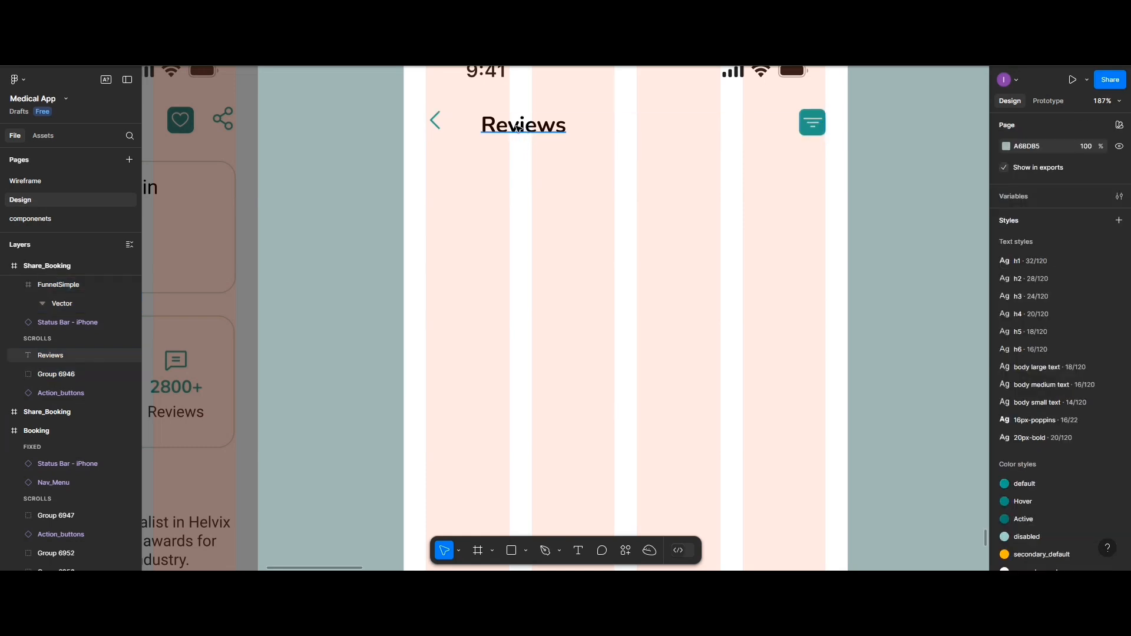
- Align the back arrow, Reviews heading and filter icon on their vertical centers
double_click(518, 128)
key("Escape")
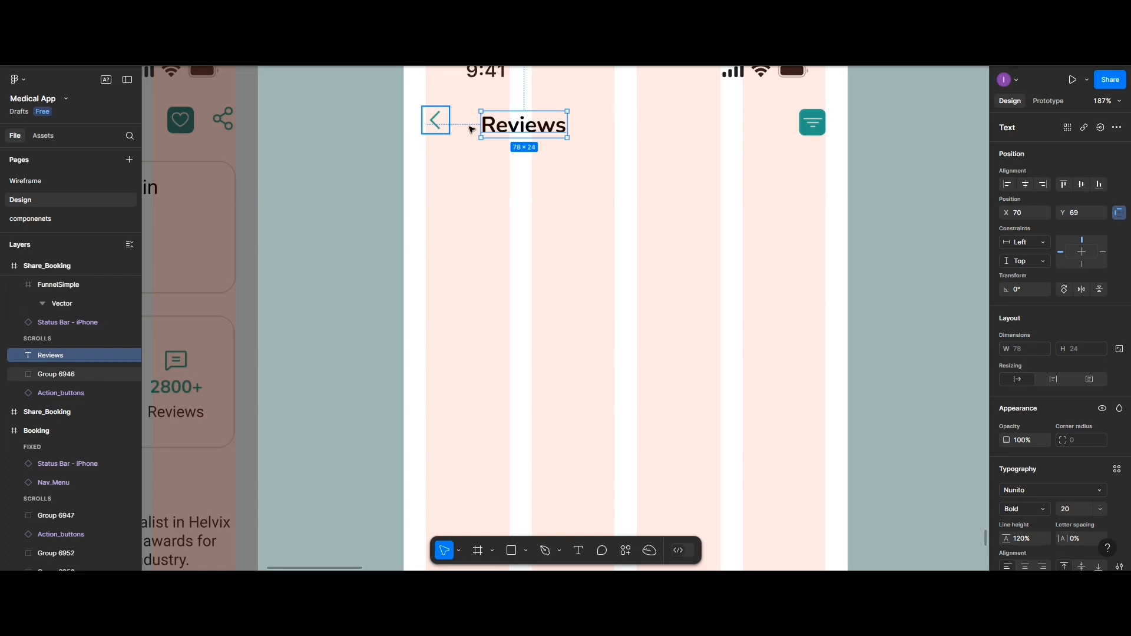
left_click(439, 128, "shift")
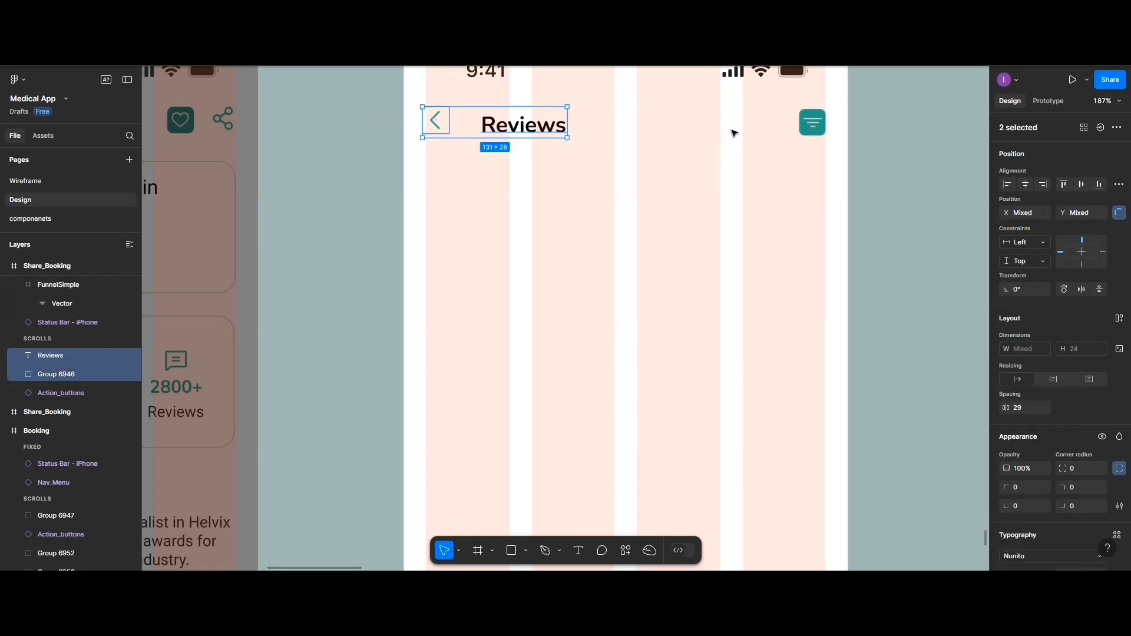
left_click(812, 123, "shift")
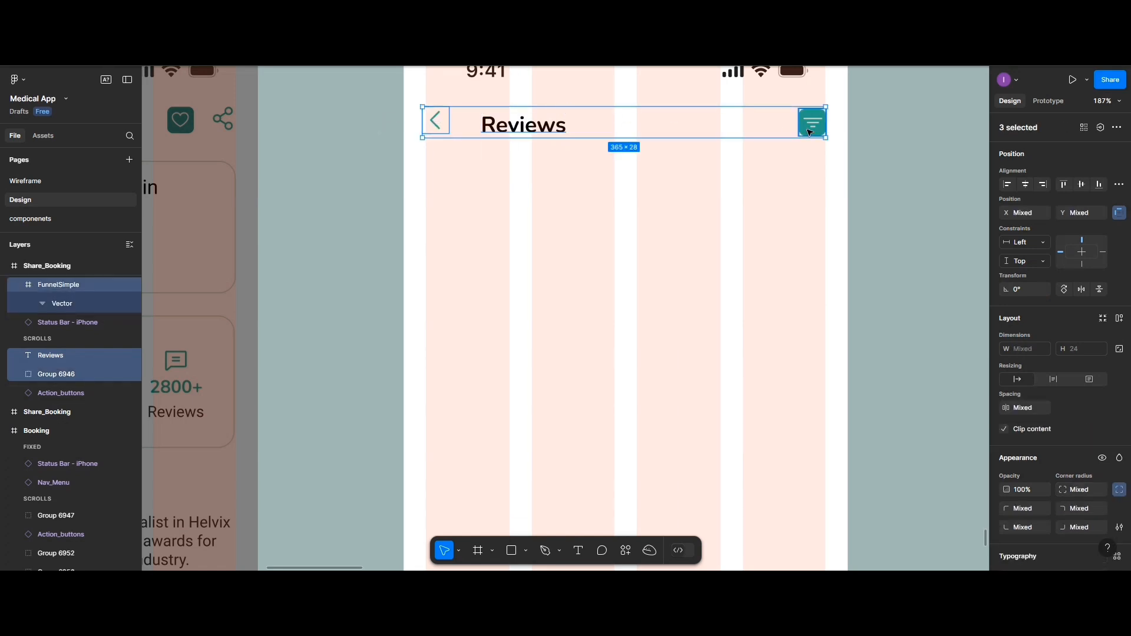
left_click(1081, 184)
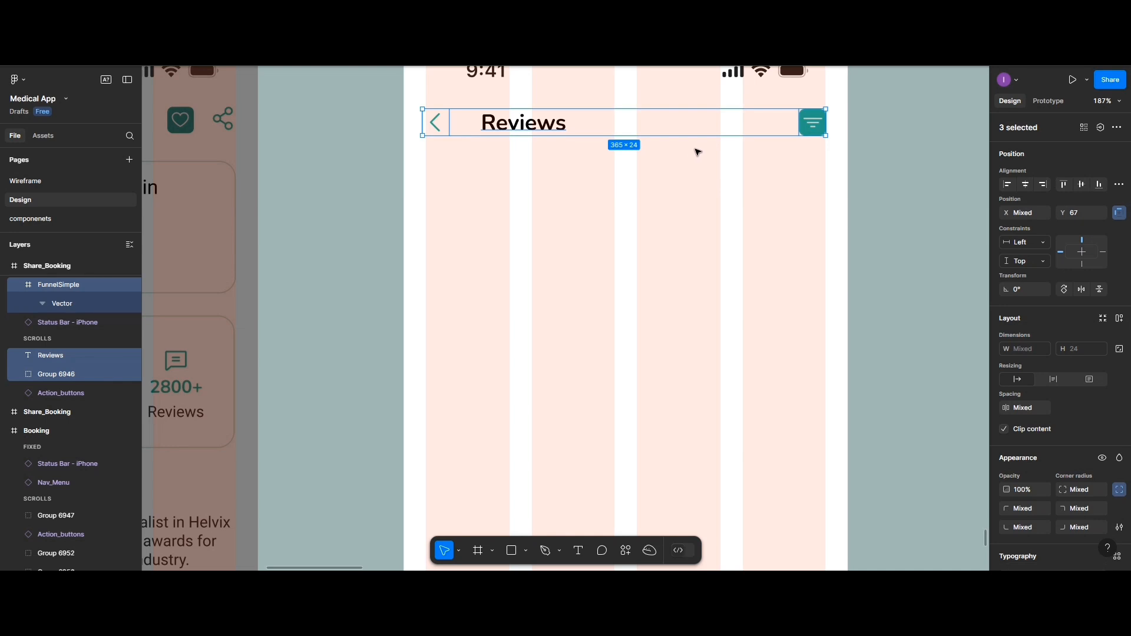
left_click(581, 227)
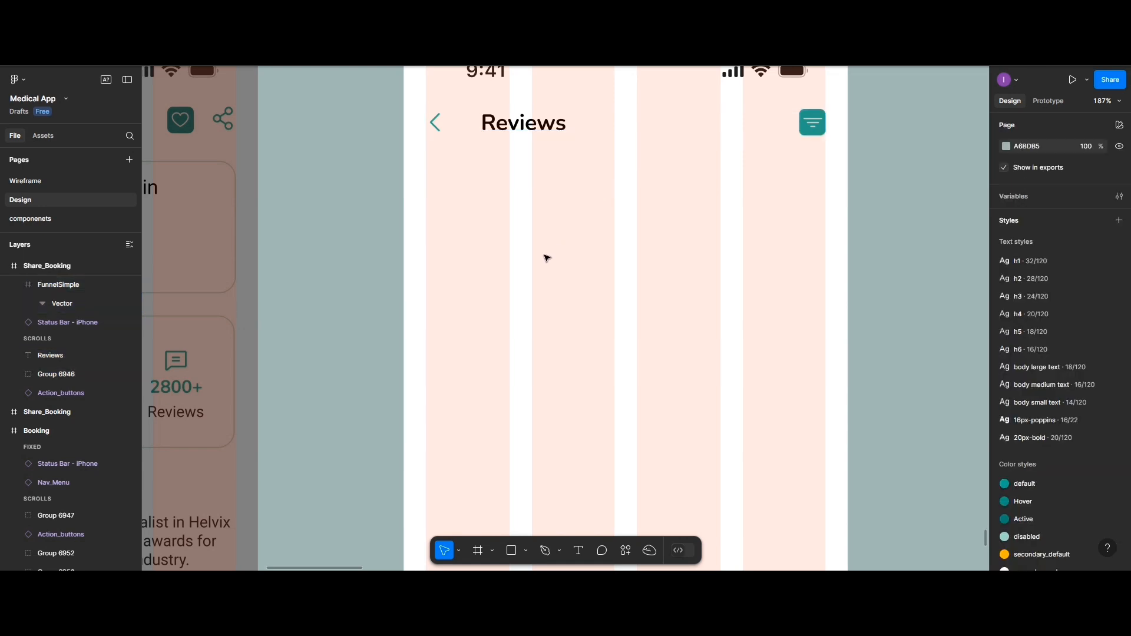
- Draw a frame below the Reviews header row, size it to 360 × 100 and round its corners to 15
left_click(477, 551)
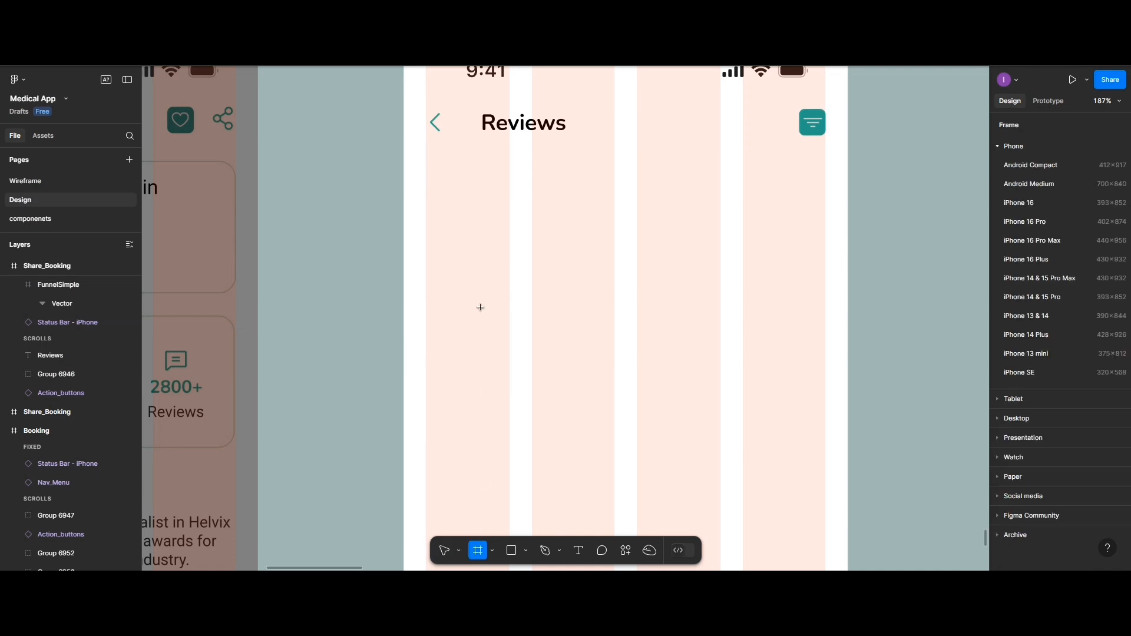
mouse_move(422, 168)
left_mouse_down()
mouse_move(454, 270)
mouse_move(825, 276)
left_mouse_up()
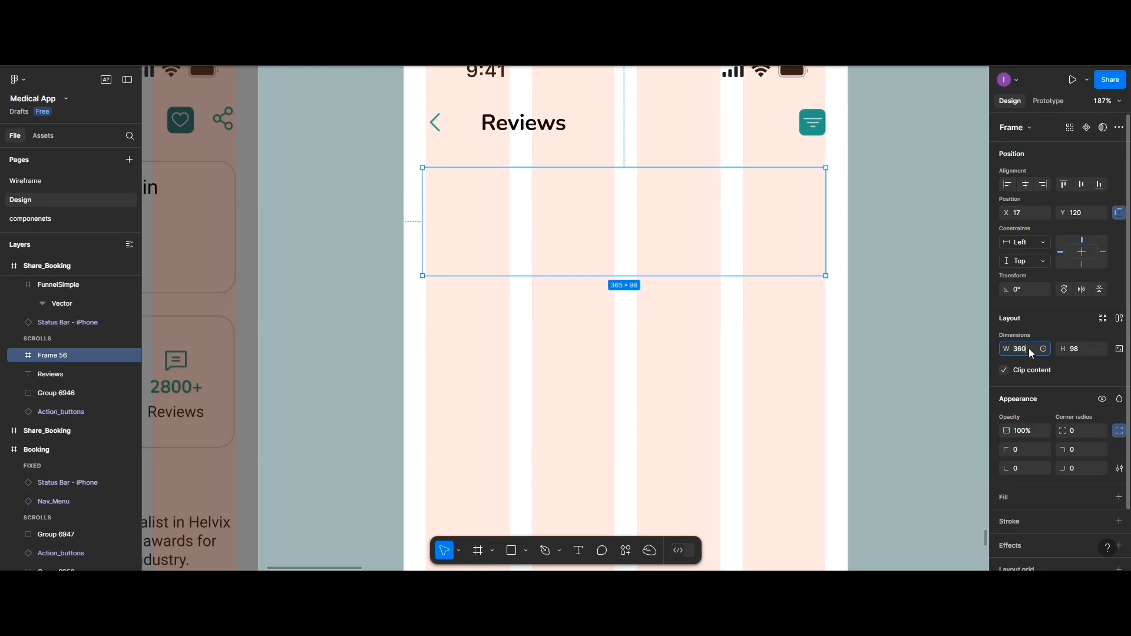
left_click(1080, 349)
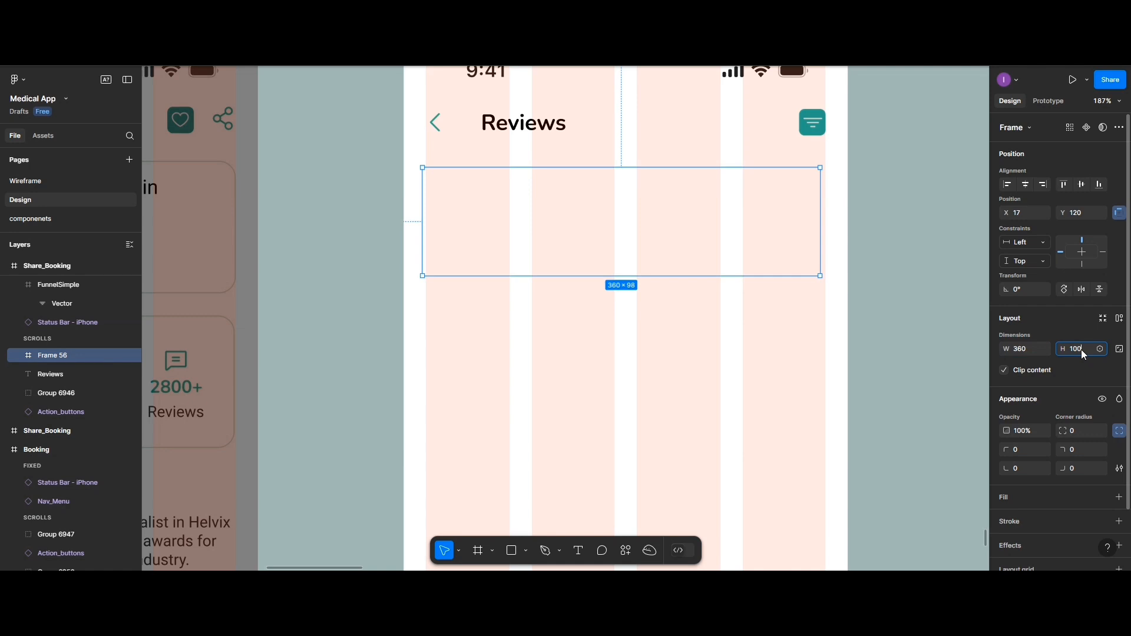
key("Return")
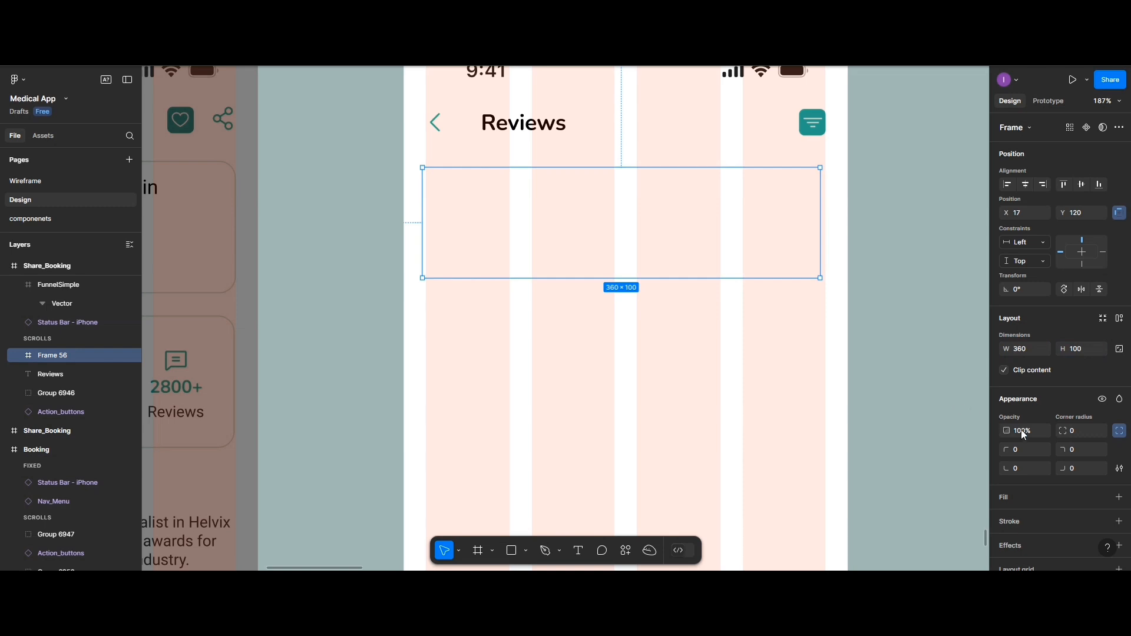
left_click(1081, 438)
type("1")
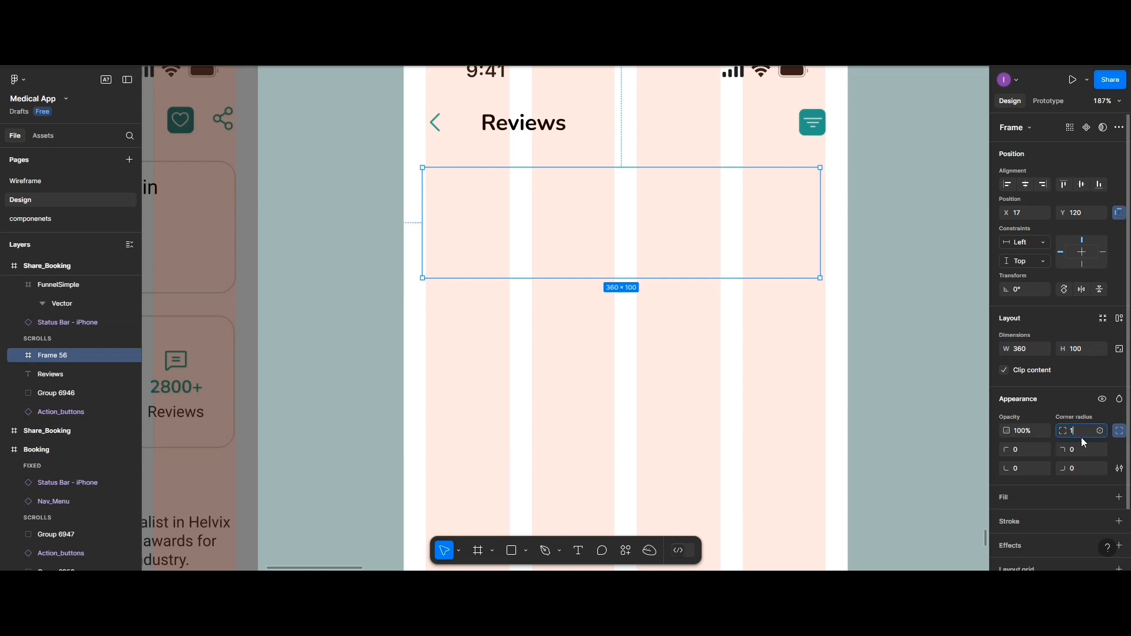
type("5")
key("Return")
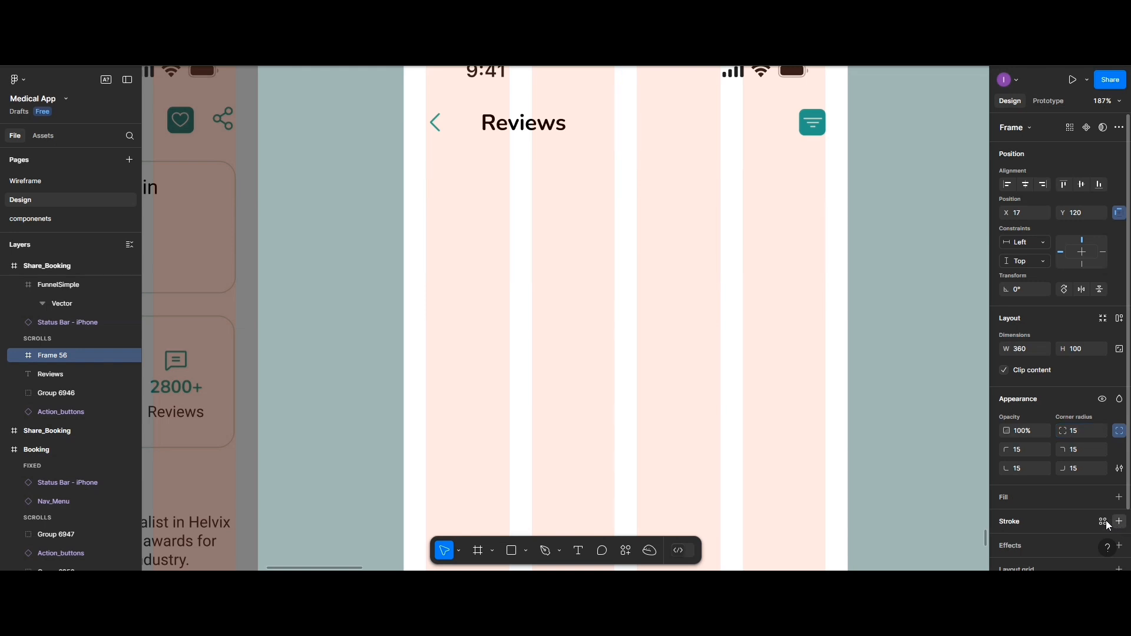
- Give the 360 × 100 frame an outside 20C997 stroke and shift it to line up with the filter icon's right edge
left_click(1117, 521)
scroll(1061, 521, "down", 2)
left_click(1007, 426)
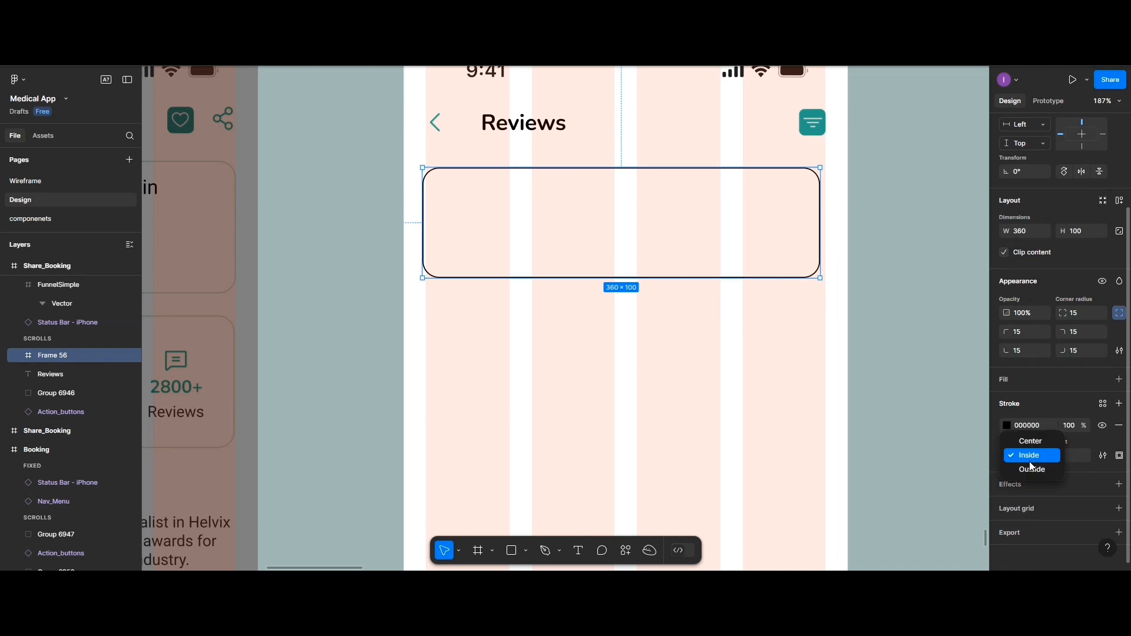
left_click(1031, 468)
left_click(1006, 425)
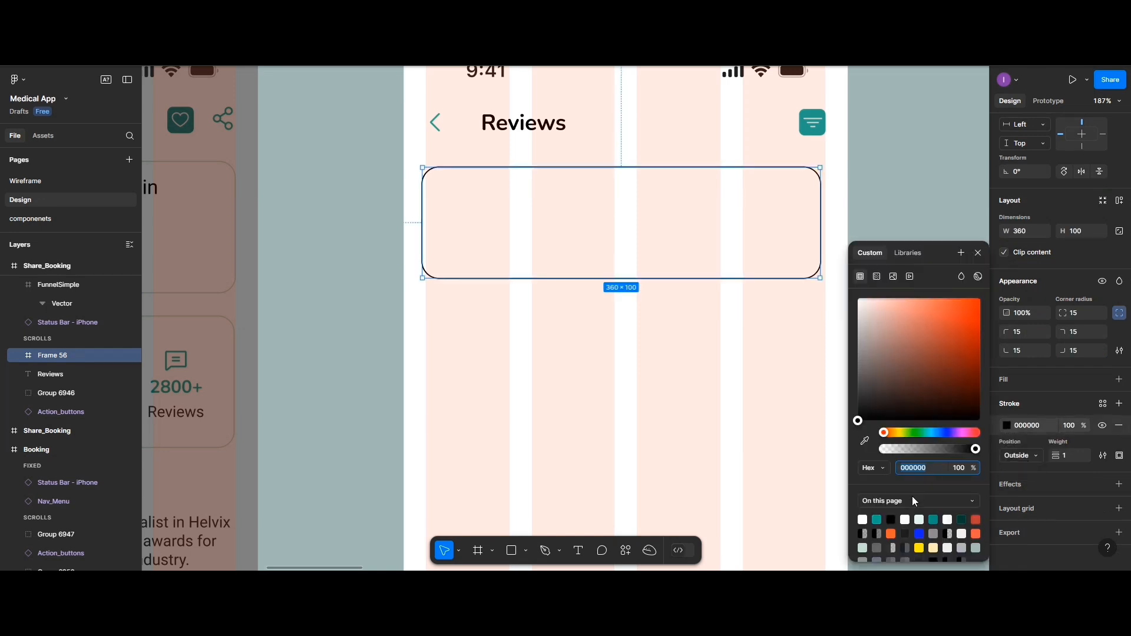
type("20C997")
key("Return")
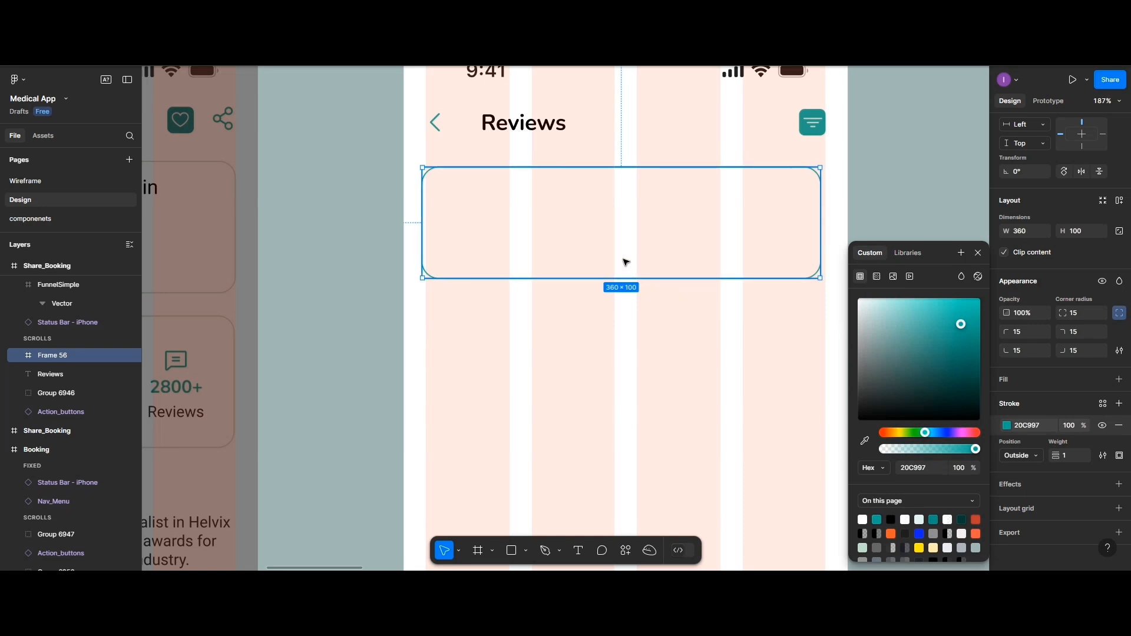
left_click_drag(626, 261, 625, 259)
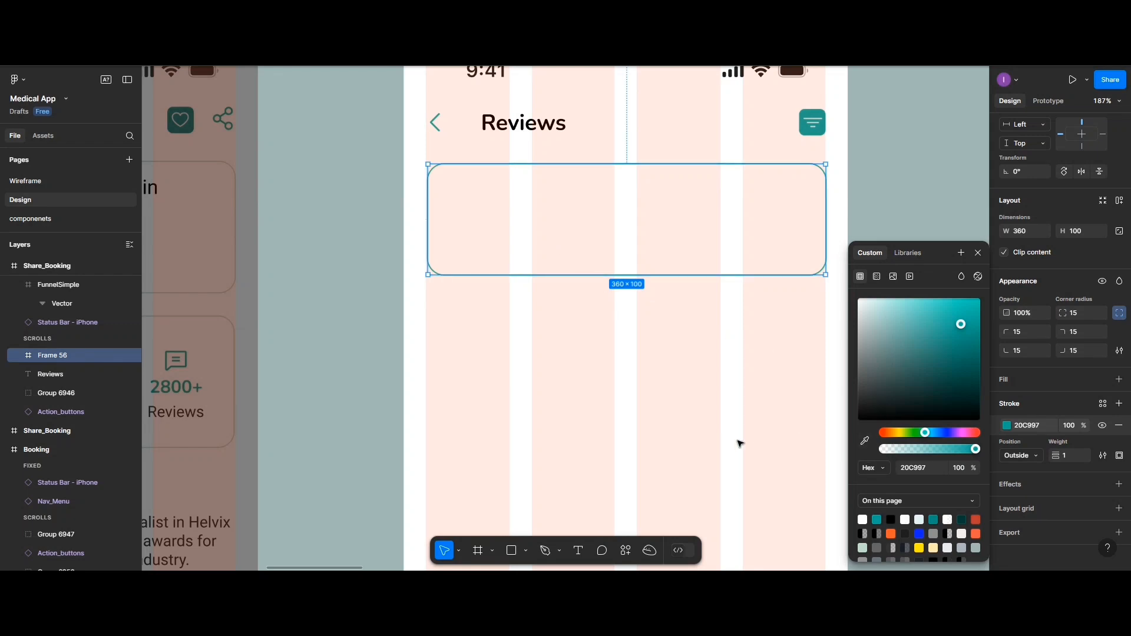
- Draw a small square frame in the empty area below the outlined card and size it to 50 × 50
left_click(478, 550)
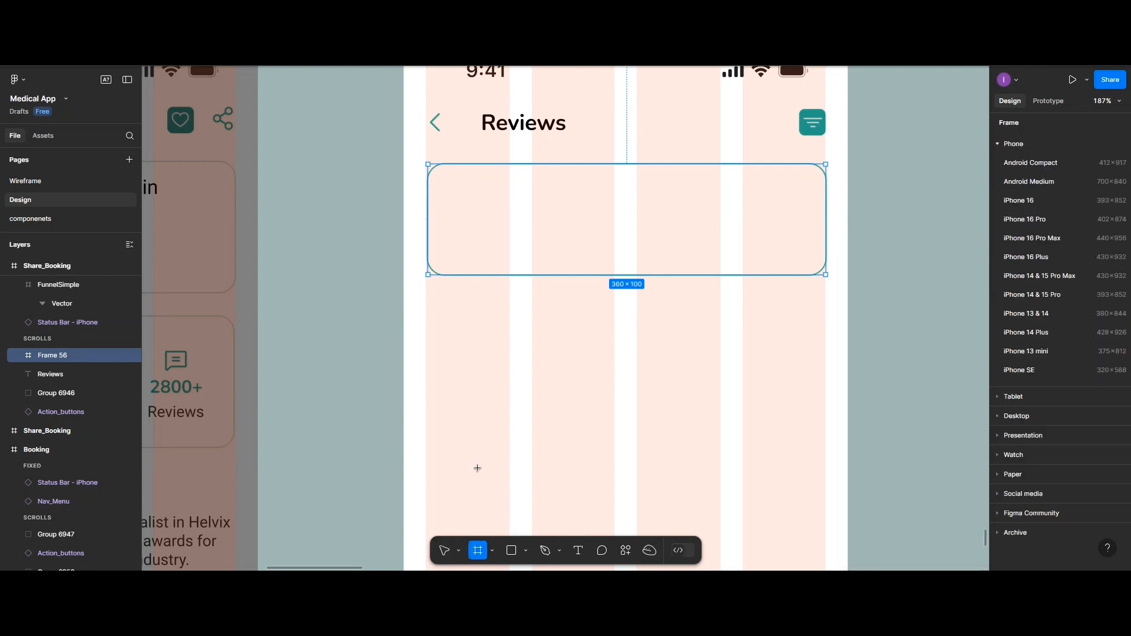
left_click_drag(522, 366, 555, 427)
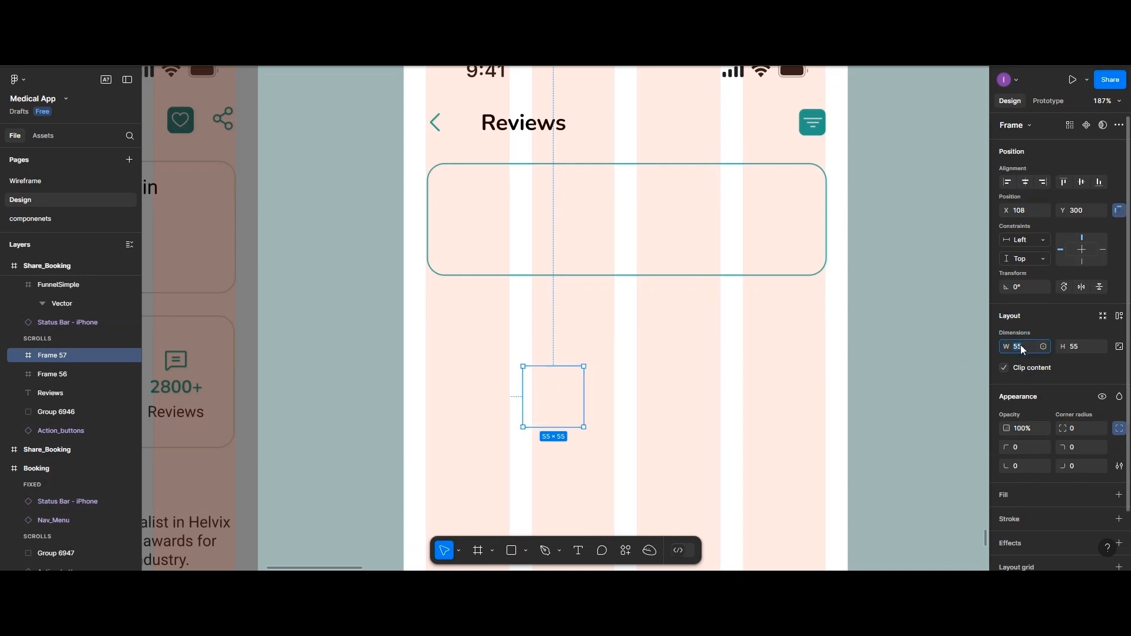
left_click(1089, 346)
type("50")
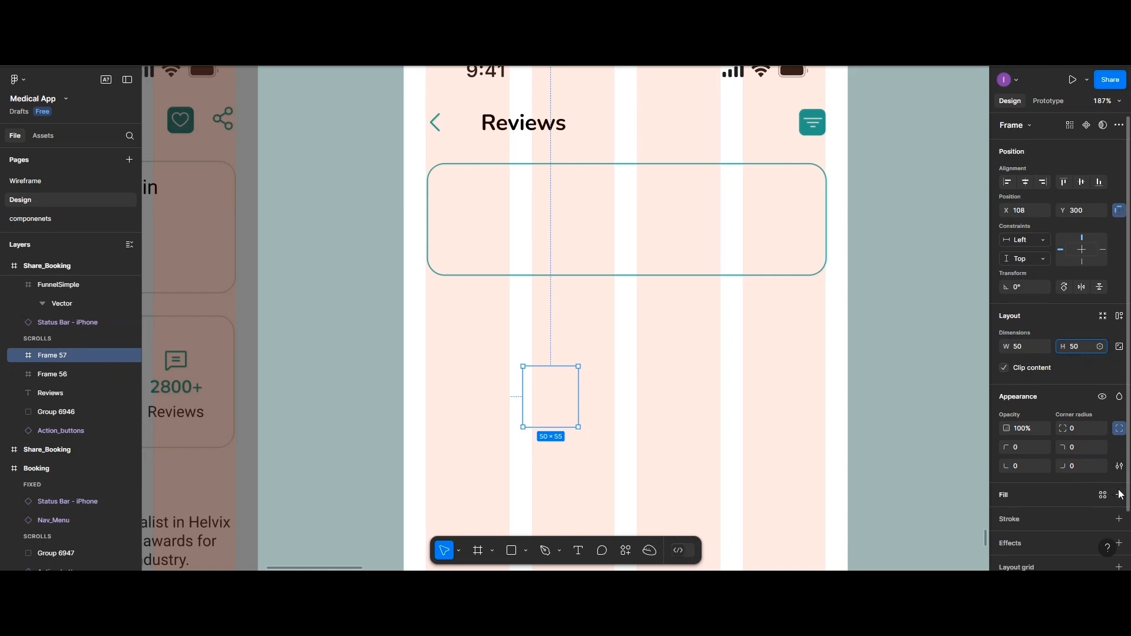
- Fill the 50 × 50 frame with the teal 20C997 page color and make it circular with a corner radius of 25
left_click(1002, 495)
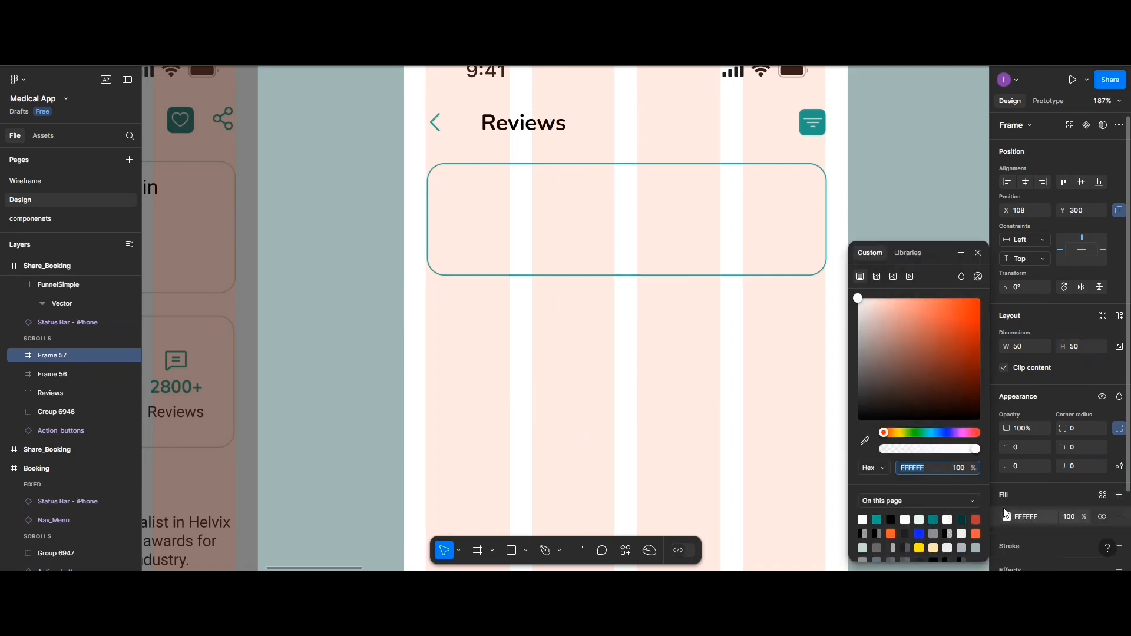
left_click(1004, 516)
left_click(1005, 517)
left_click(876, 519)
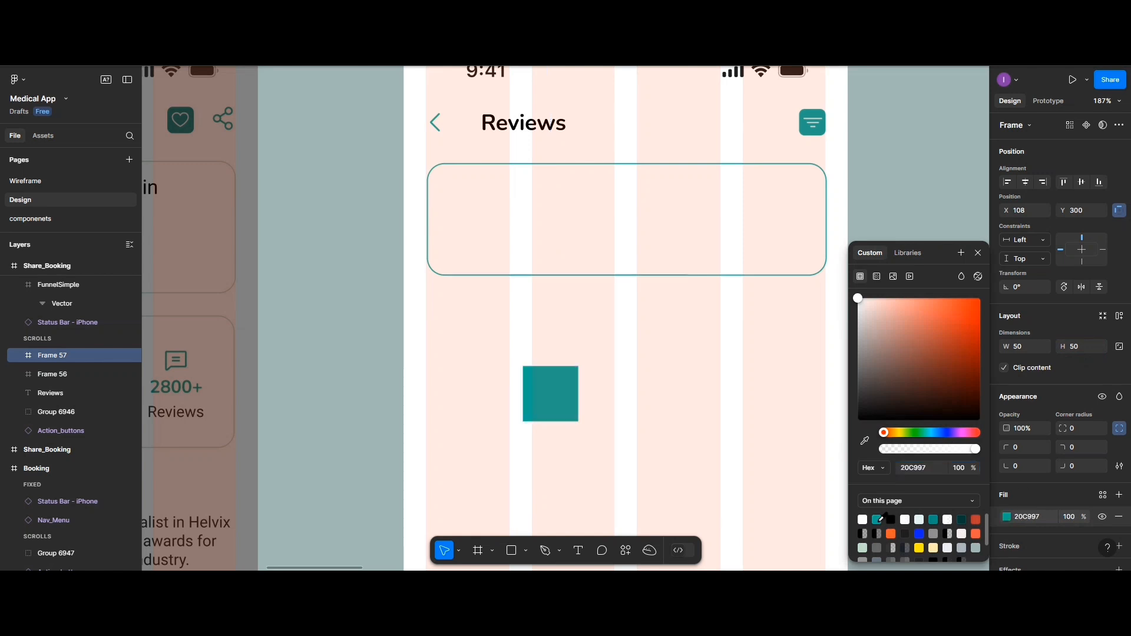
left_click(1073, 448)
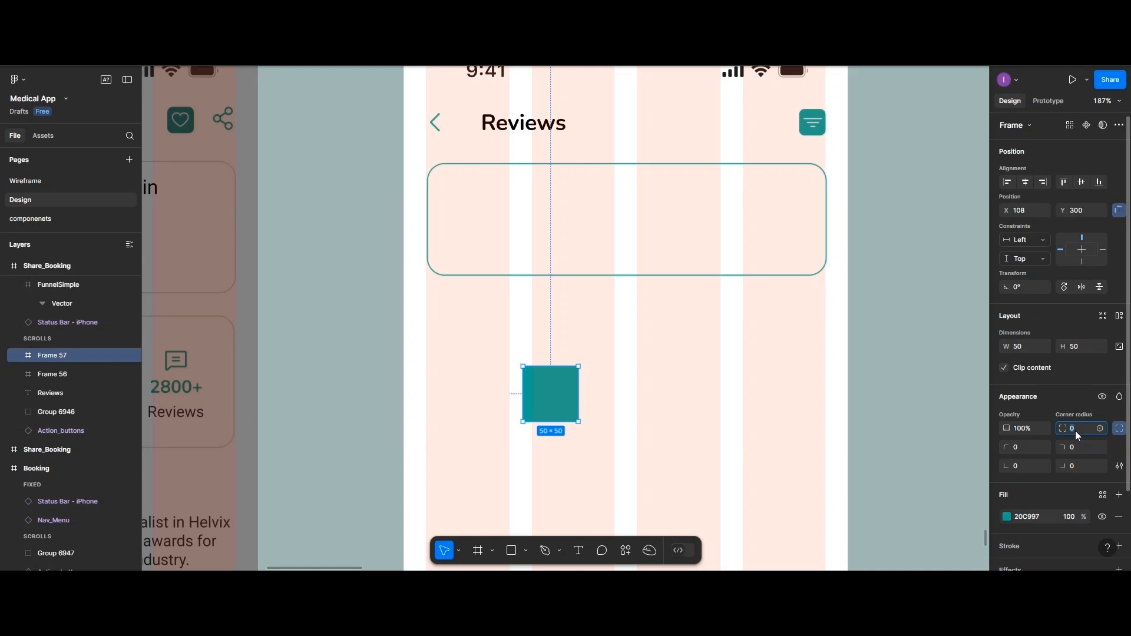
left_click(1076, 430)
type("25")
key("Return")
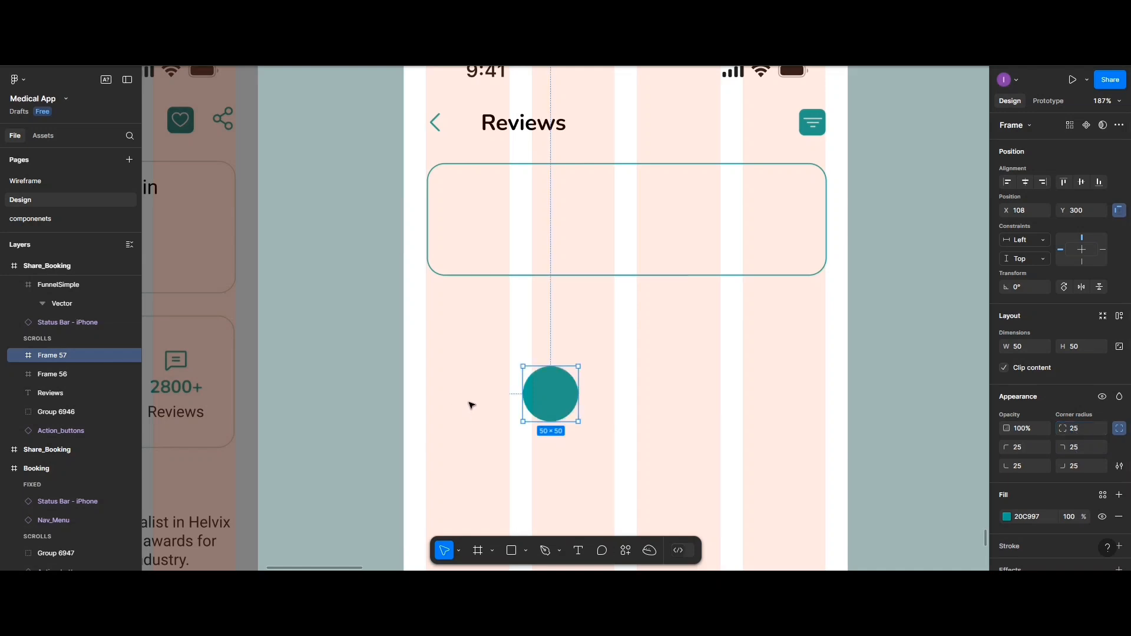
- Run the UI Faces plugin on the circle and apply the popular avatar of the long-haired woman in the yellow patterned top
right_click(550, 396)
mouse_move(585, 428)
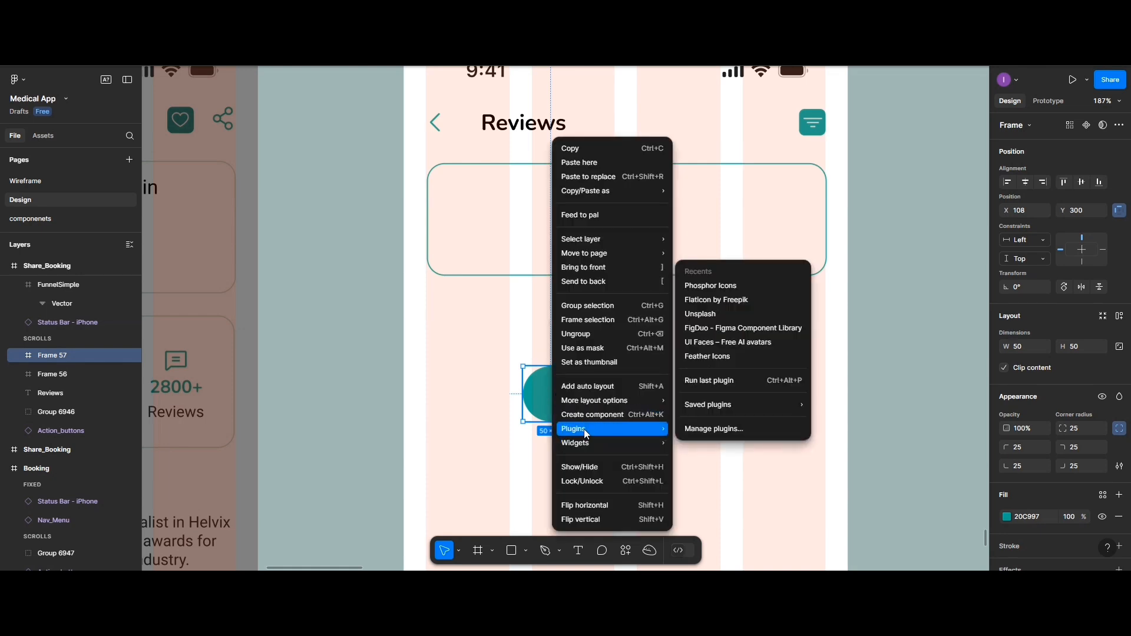
left_click(708, 342)
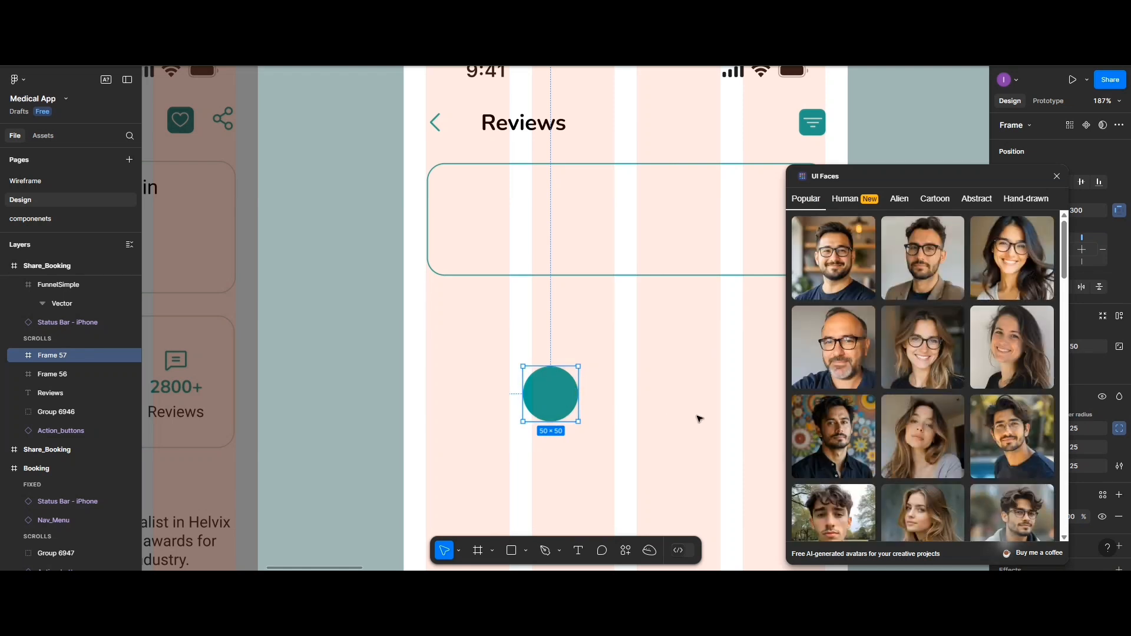
scroll(895, 418, "down", 2)
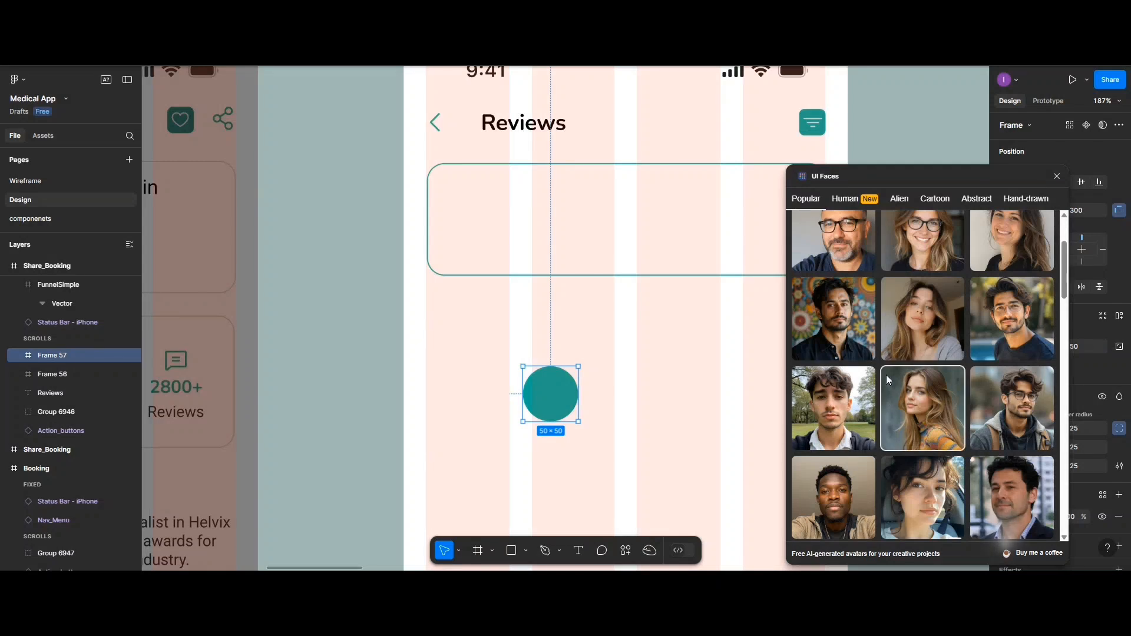
left_click(882, 410)
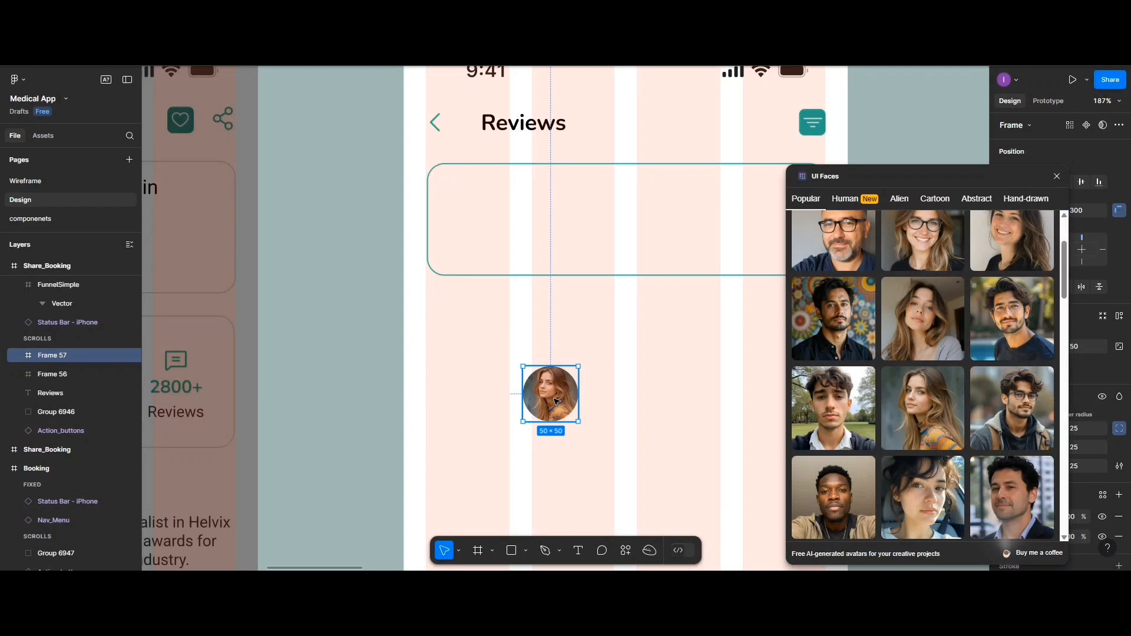
- Duplicate the avatar circle into a row of four, giving the copies the dark-jacketed man, woman with glasses and man before the patterned wall
left_click_drag(556, 402, 553, 344)
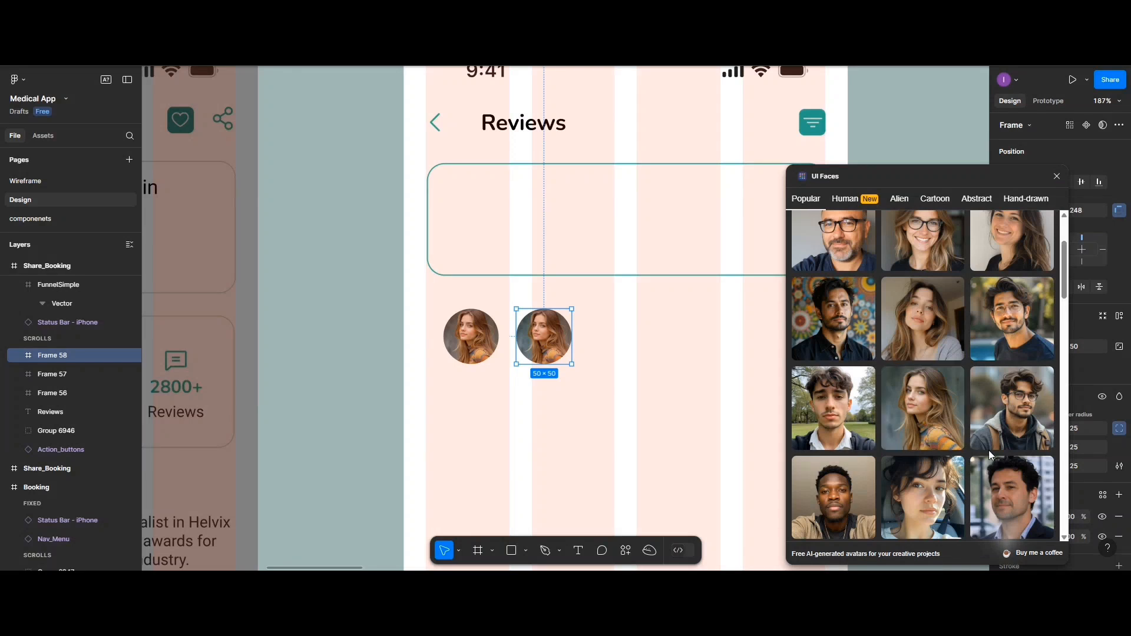
left_click(1007, 492)
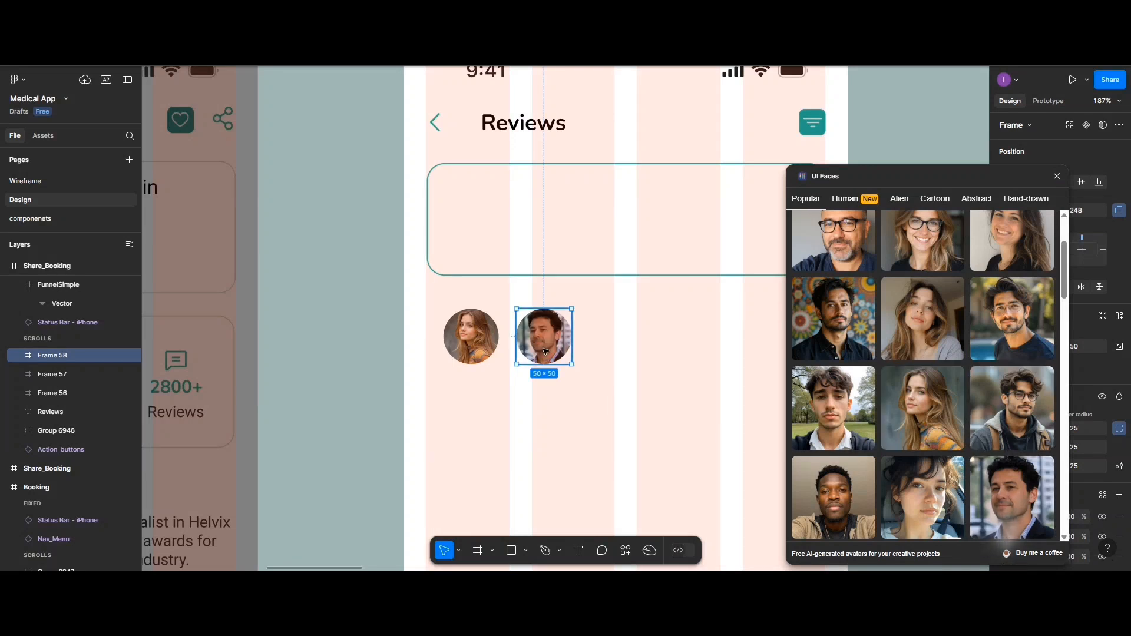
left_click_drag(542, 348, 626, 342)
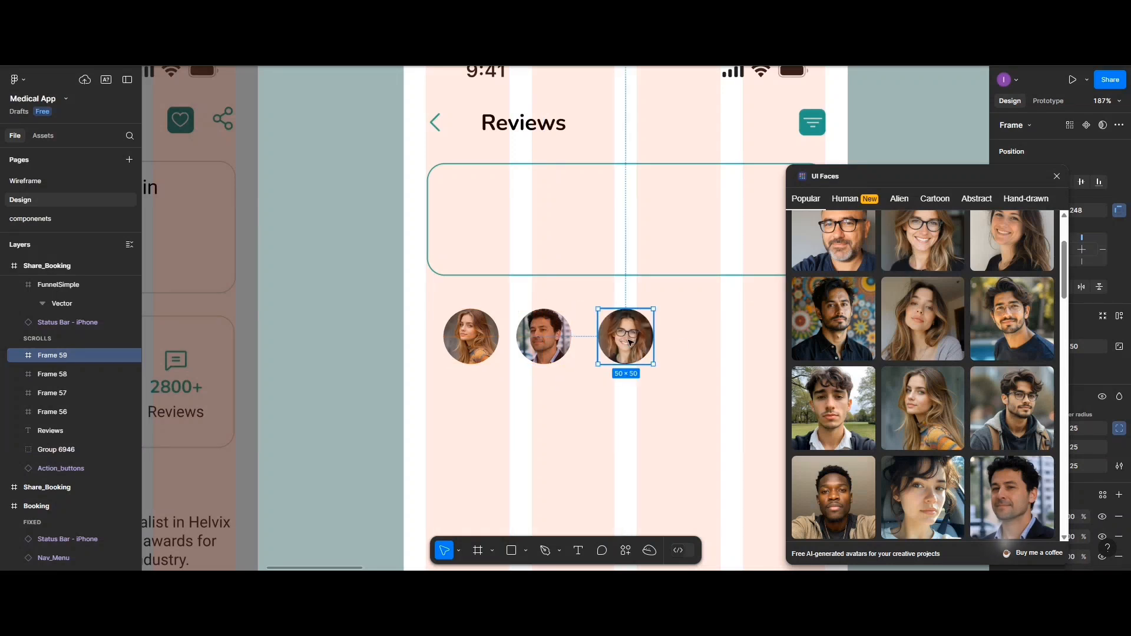
key("ctrl+d")
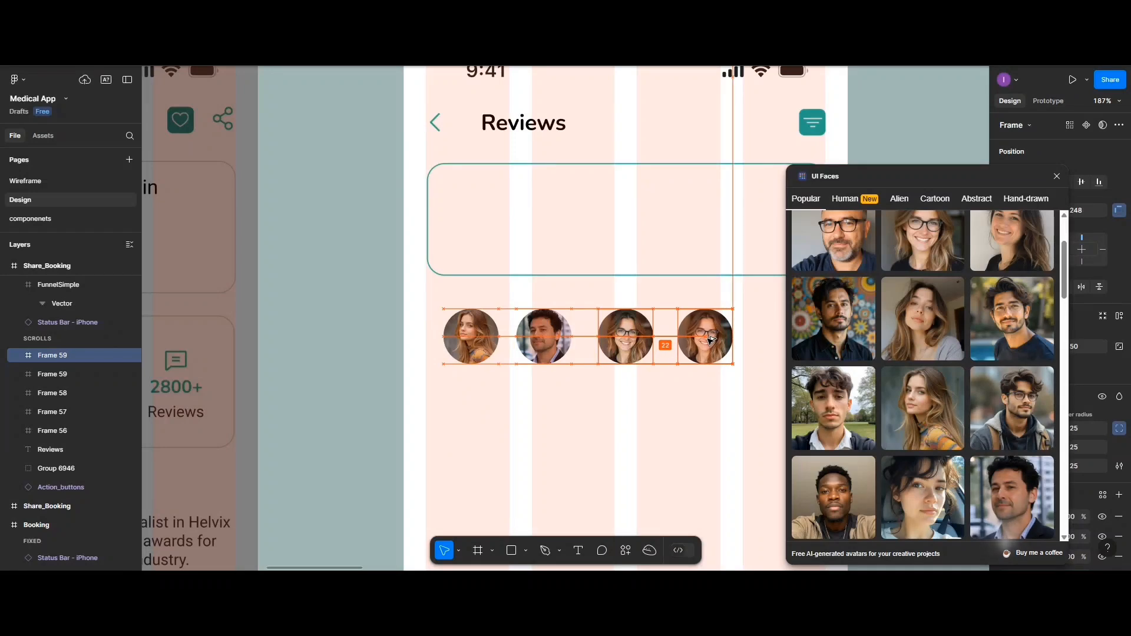
left_click(808, 331)
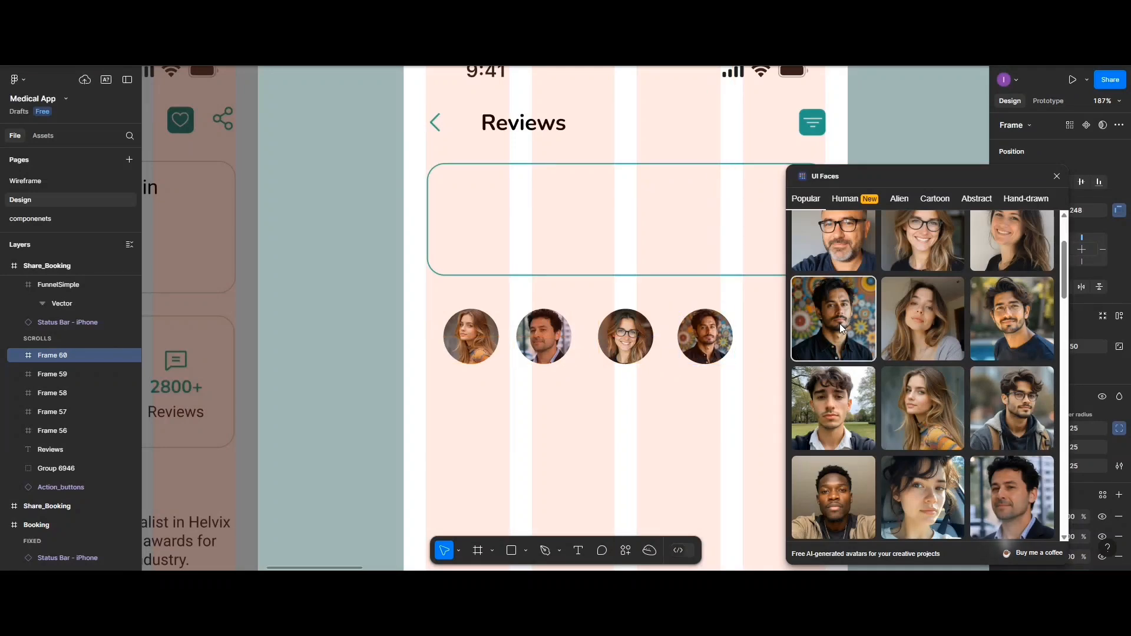
- Copy the fourth avatar onto a second row below, apply the face of the short-haired man in the brown top, and close UI Faces
scroll(840, 324, "down", 3)
left_click(716, 341)
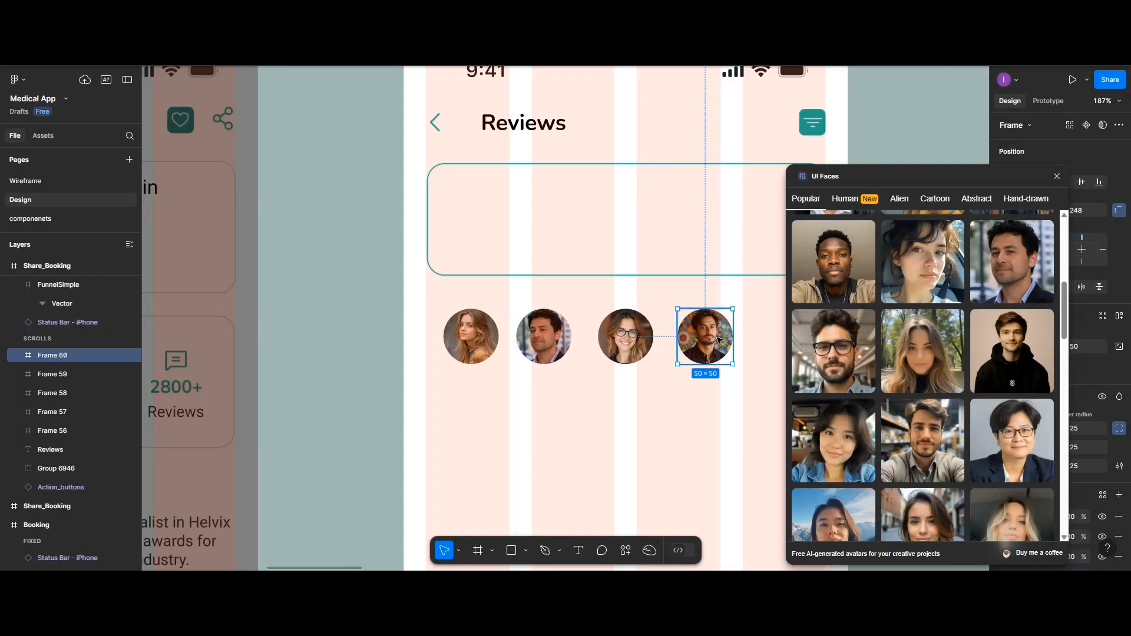
left_click_drag(719, 340, 492, 422, "alt")
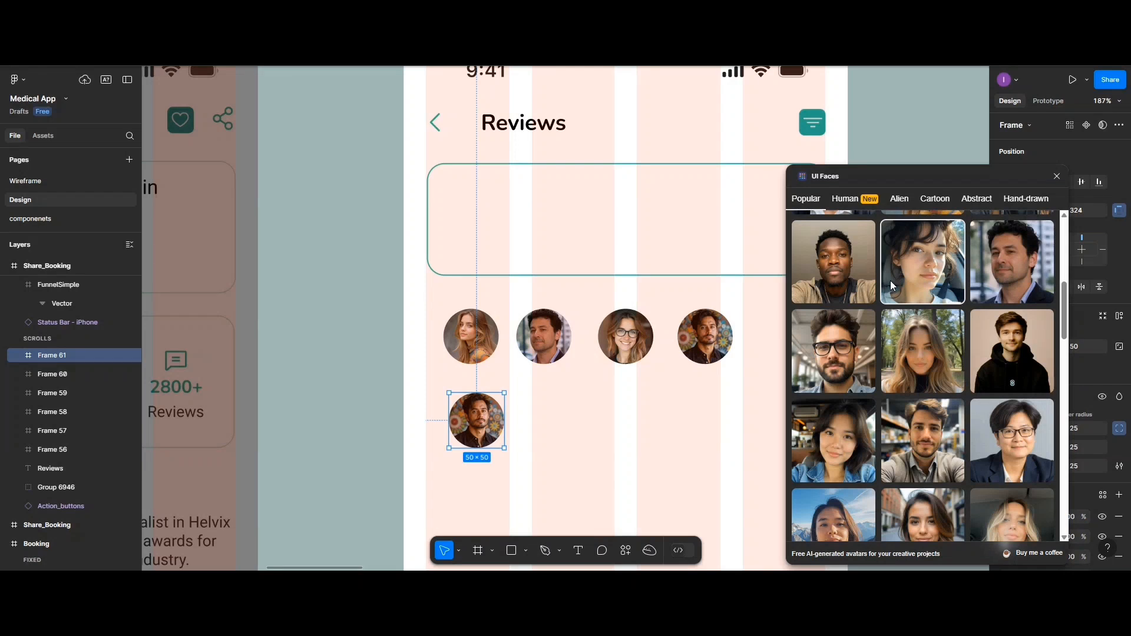
left_click(846, 281)
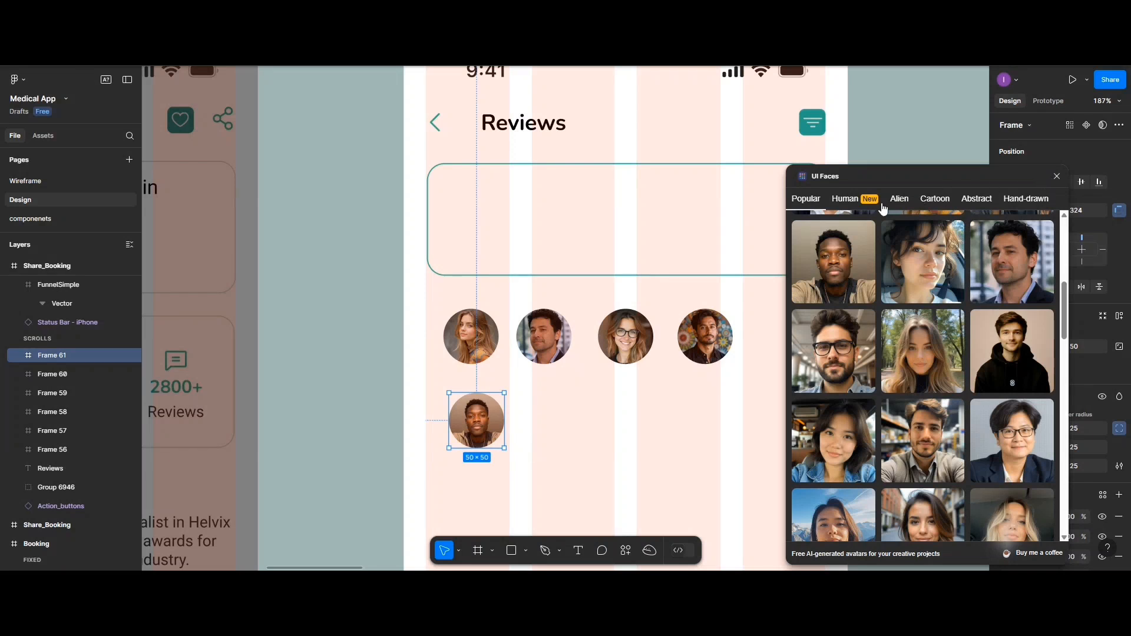
left_click(1056, 176)
- Copy the Reviews heading into the upper part of the outlined card and replace its text with the reviewer's full name
left_click(521, 127)
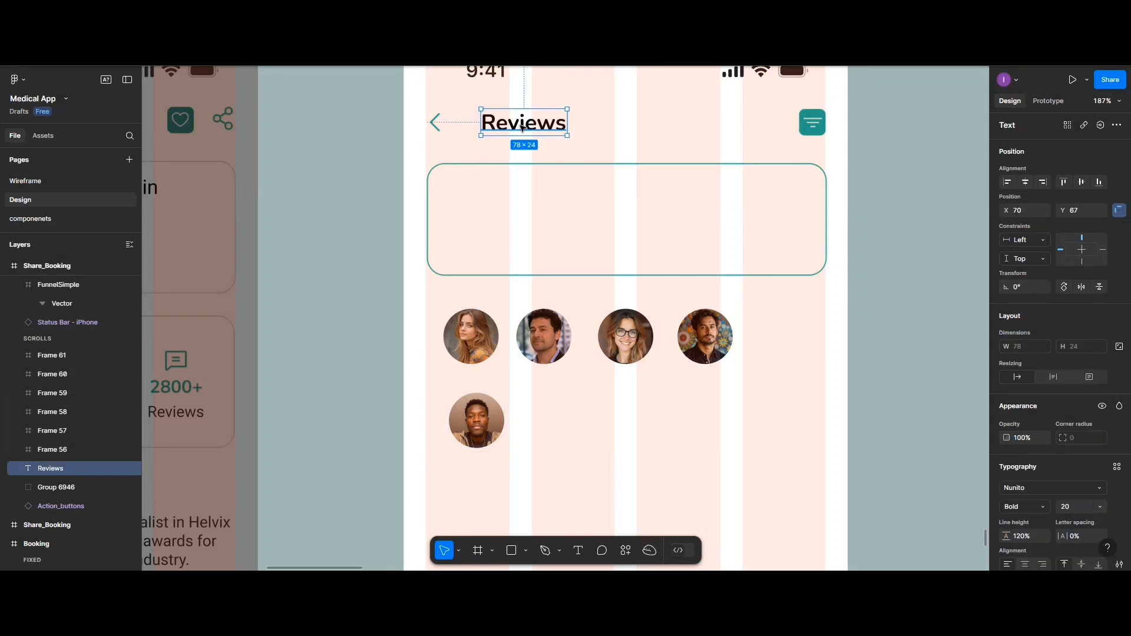
left_click_drag(521, 127, 533, 199)
double_click(533, 198)
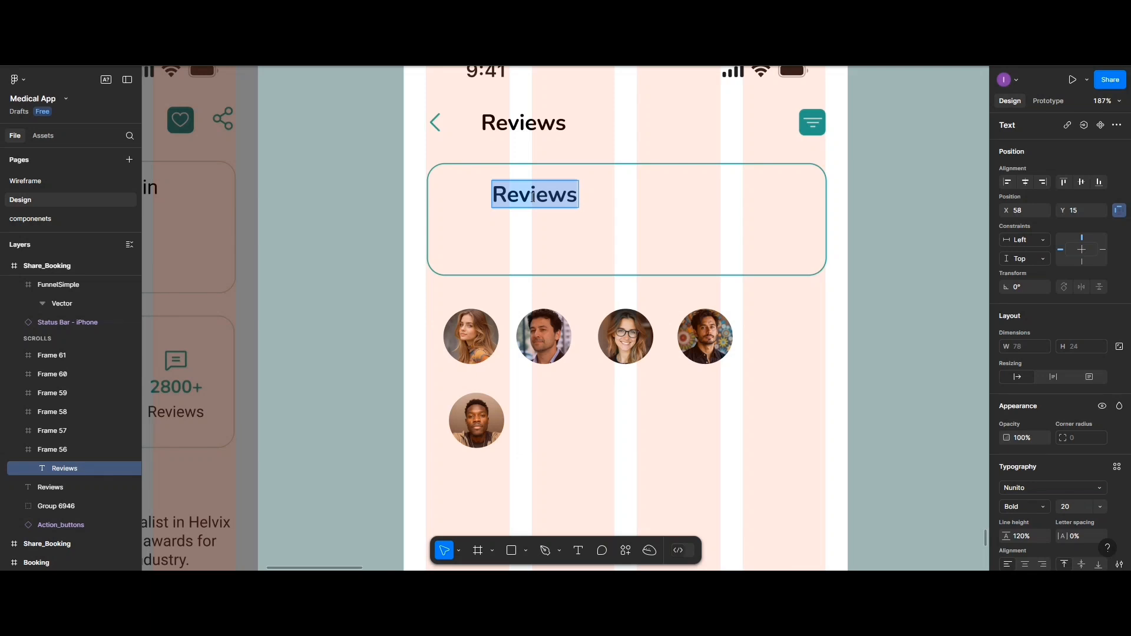
type("Jo")
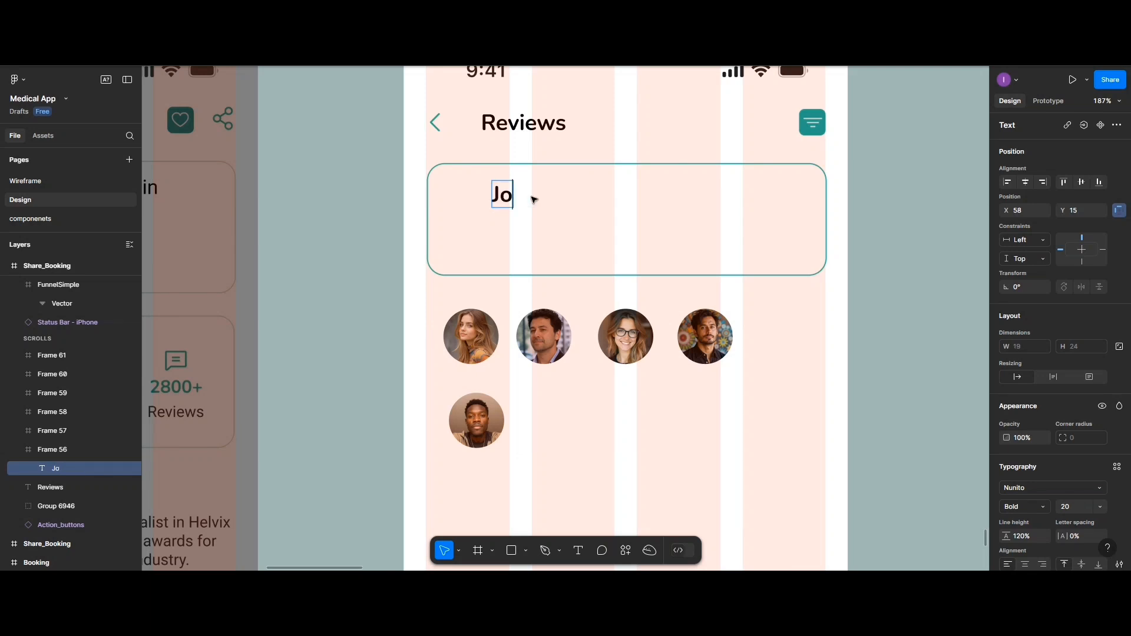
type("seph Moses")
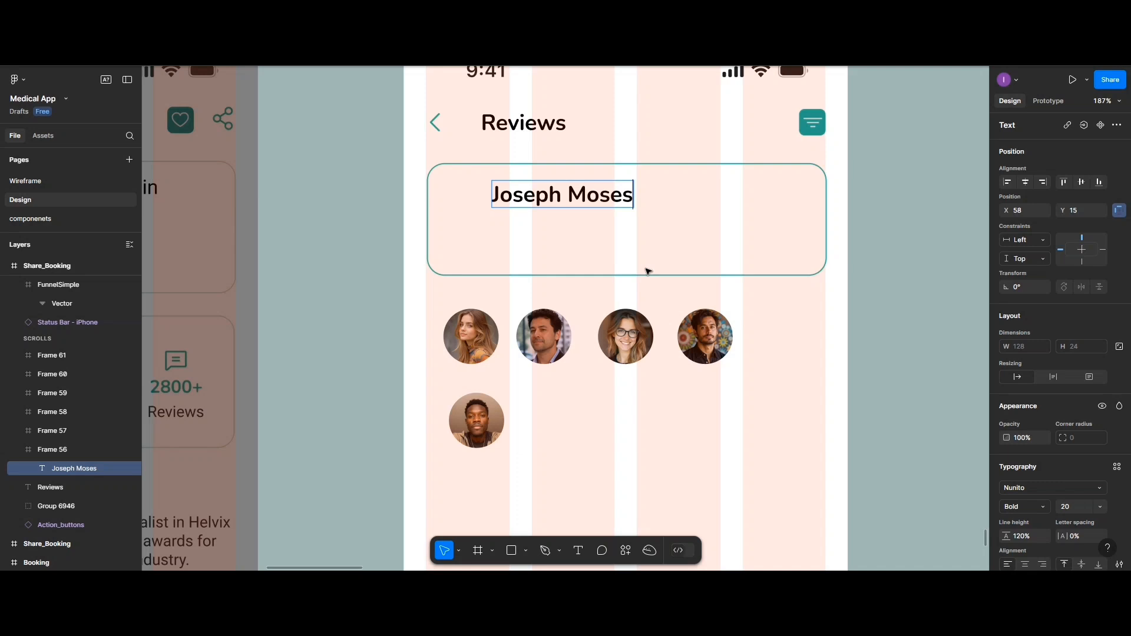
key("Escape")
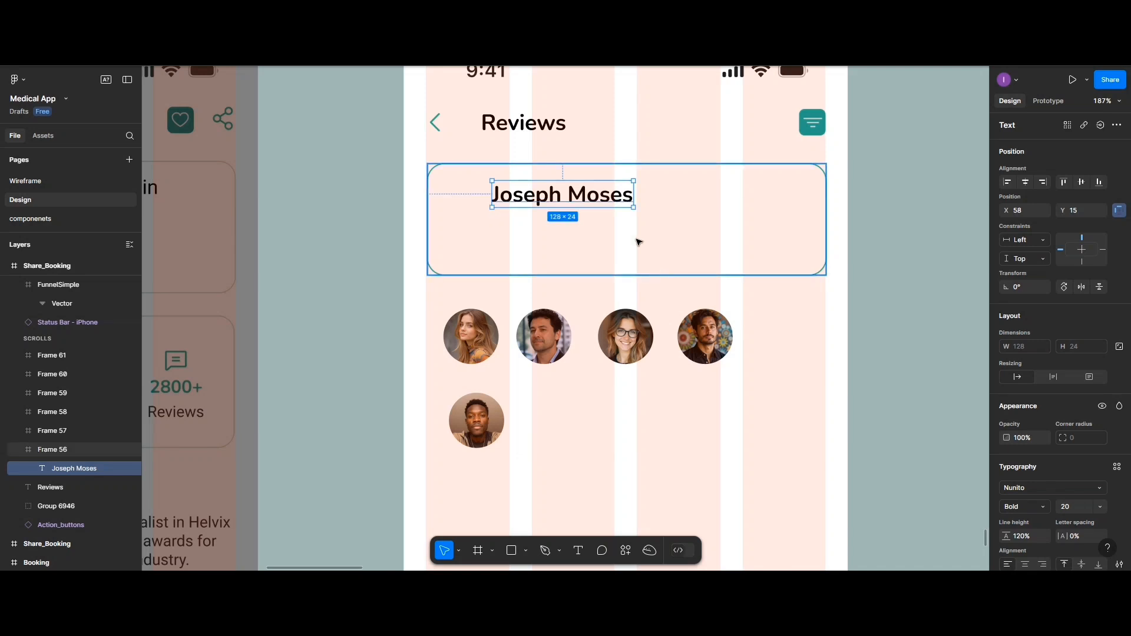
- Set the font size of the reviewer's name in the card to 14
scroll(1065, 432, "down", 3)
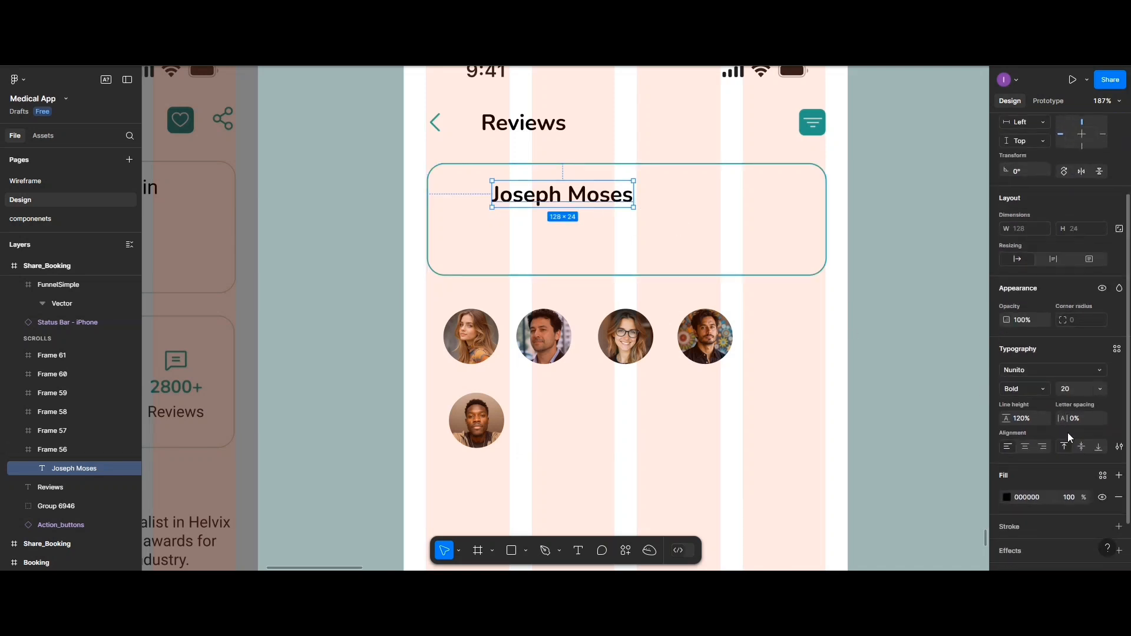
left_click(1099, 389)
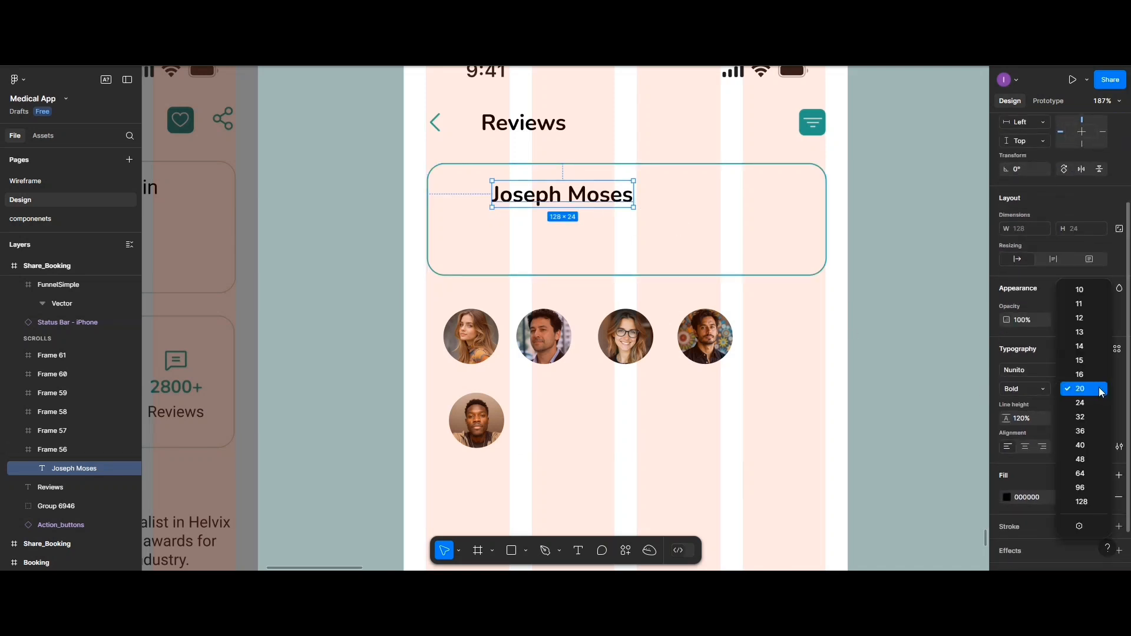
left_click(1082, 342)
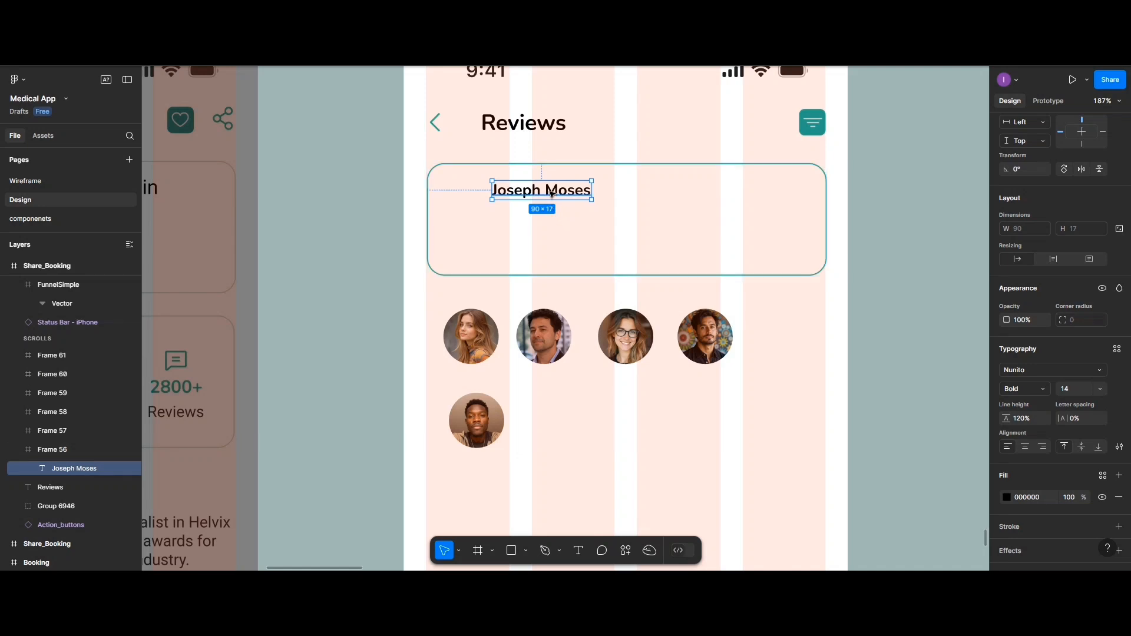
- Duplicate the reviewer's name just below itself in the card and change the copy to "November 13, 2023"
left_click_drag(550, 194, 548, 220)
double_click(549, 219)
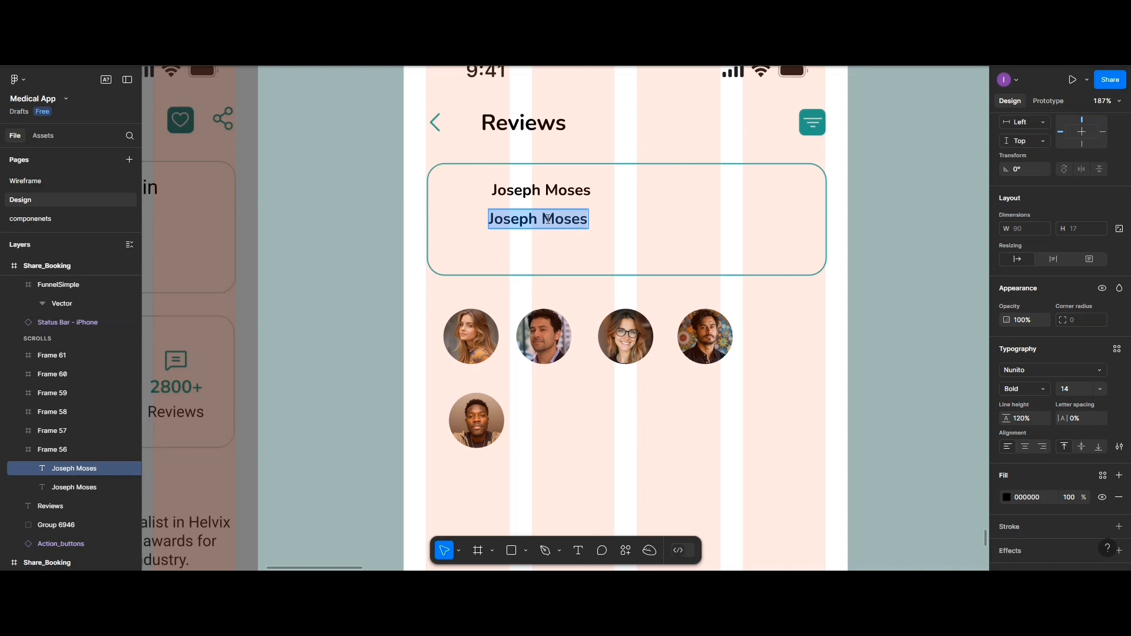
type("No")
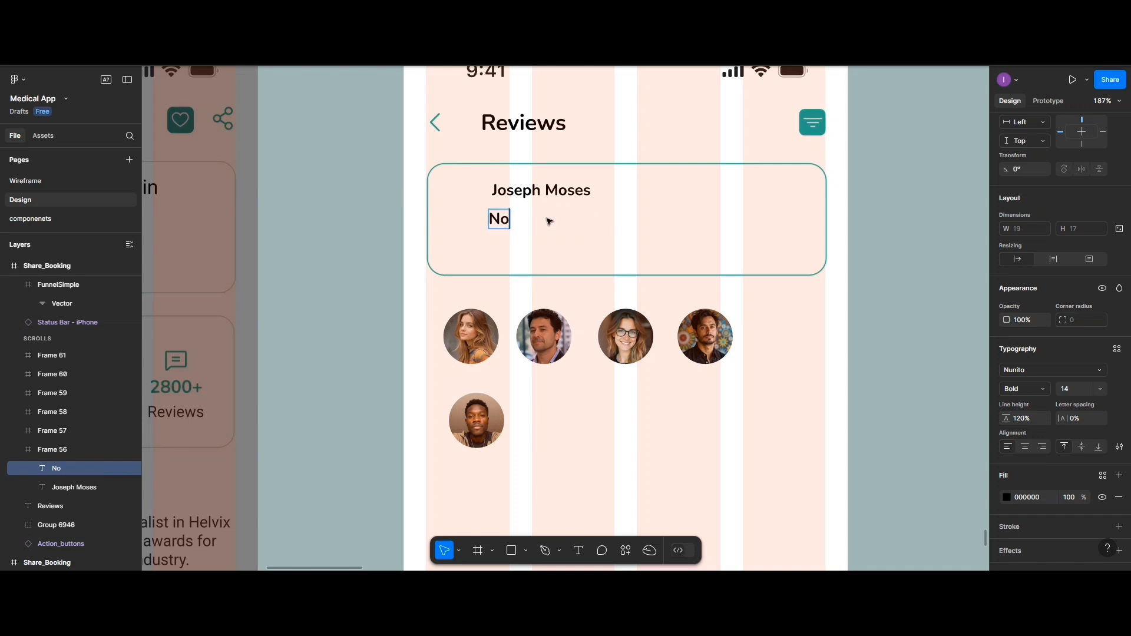
type("vember")
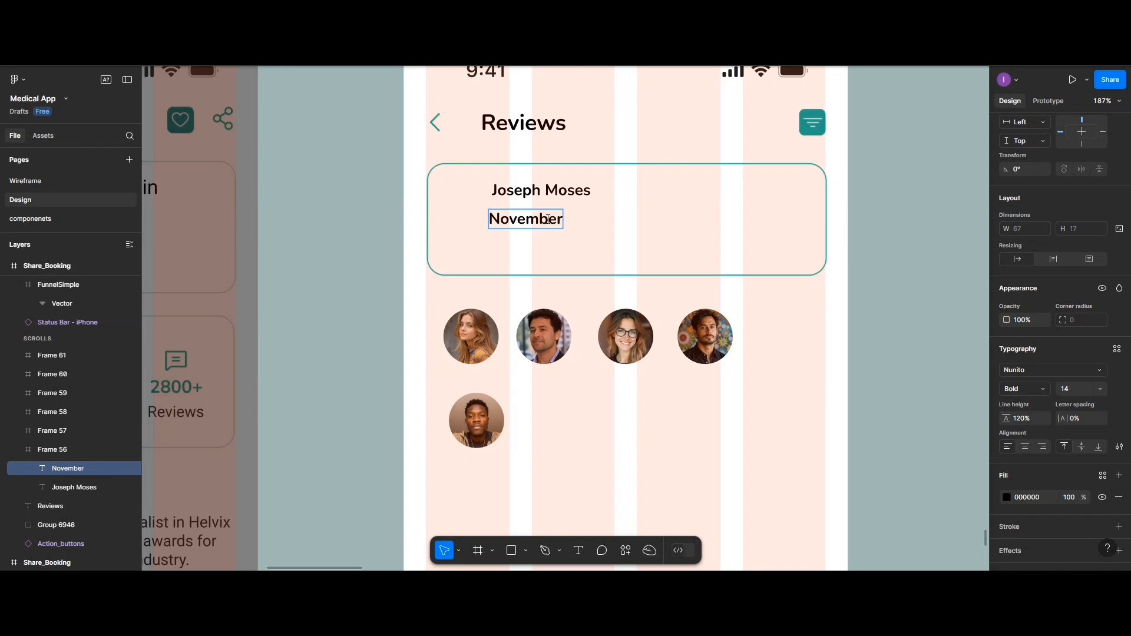
type(",")
key("BackSpace")
type("13, 2023")
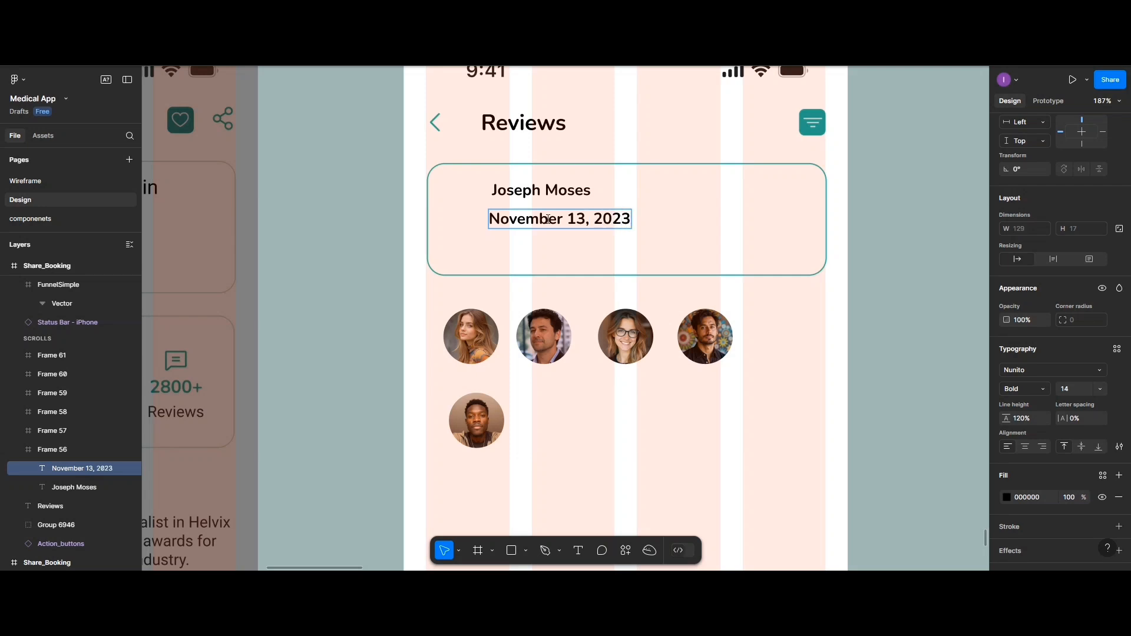
key("Escape")
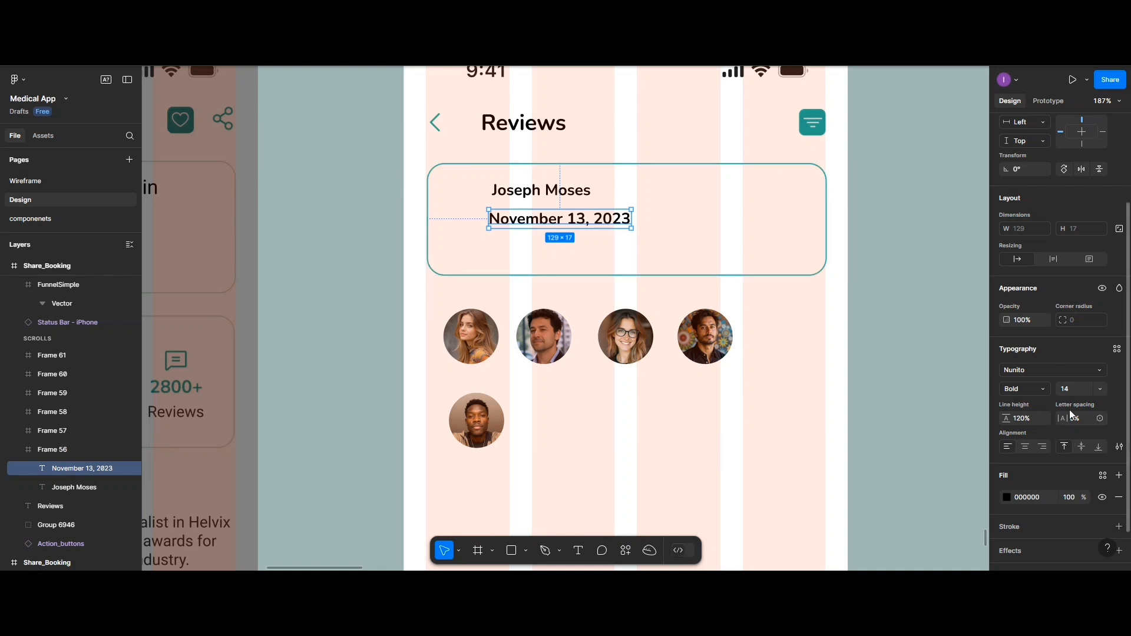
- Set the review date's font size to 10 and its weight to Regular
left_click(1098, 386)
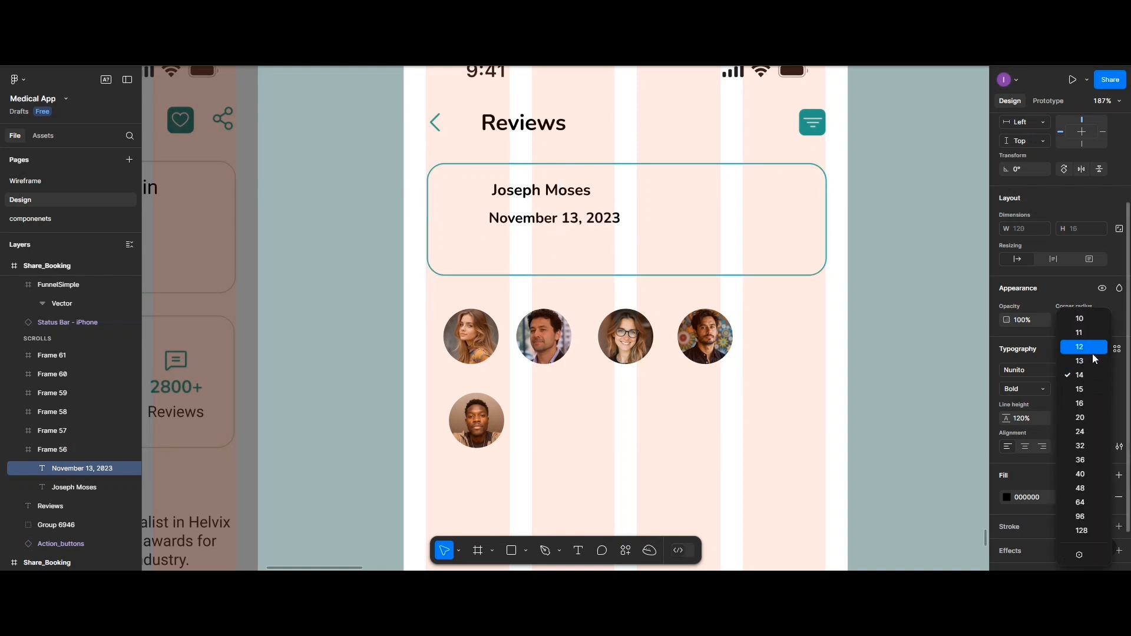
left_click(1082, 321)
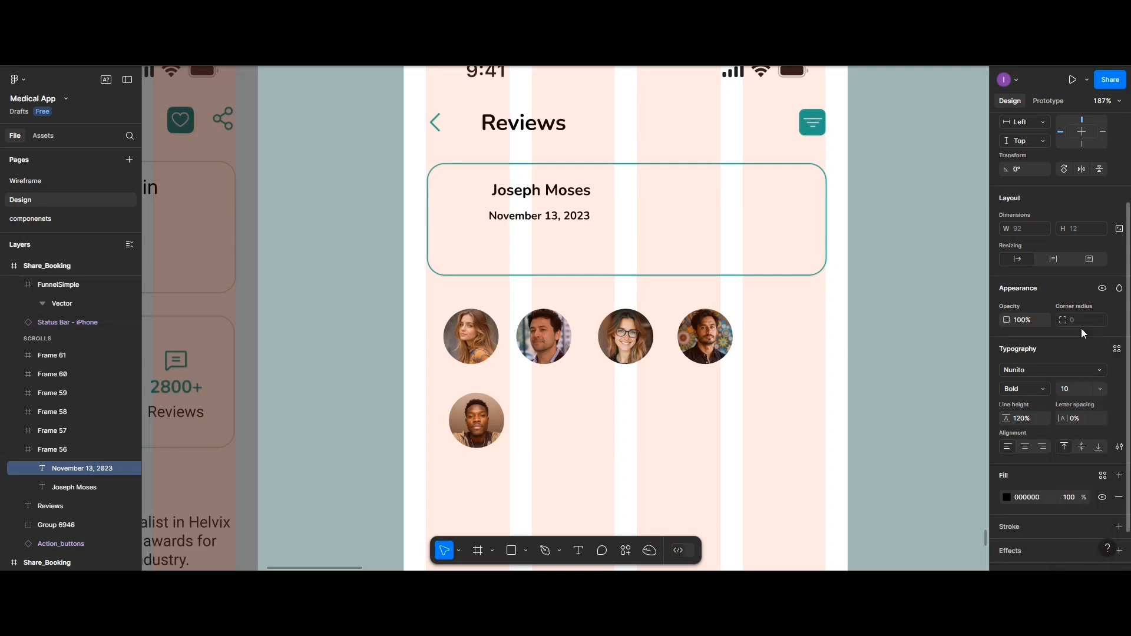
left_click(1047, 389)
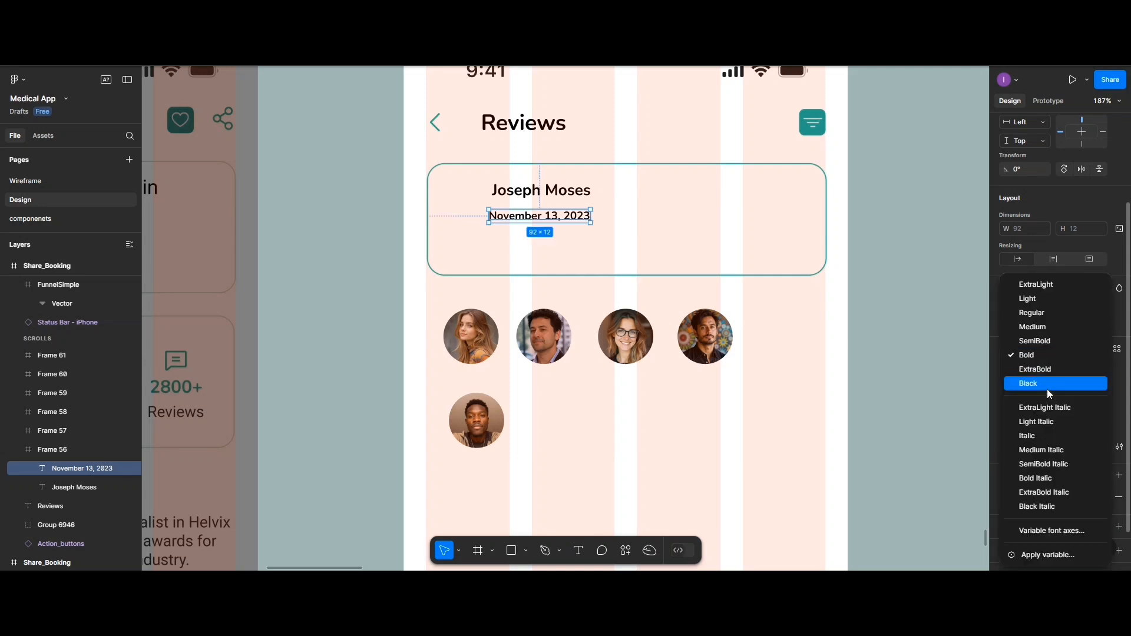
left_click(1030, 314)
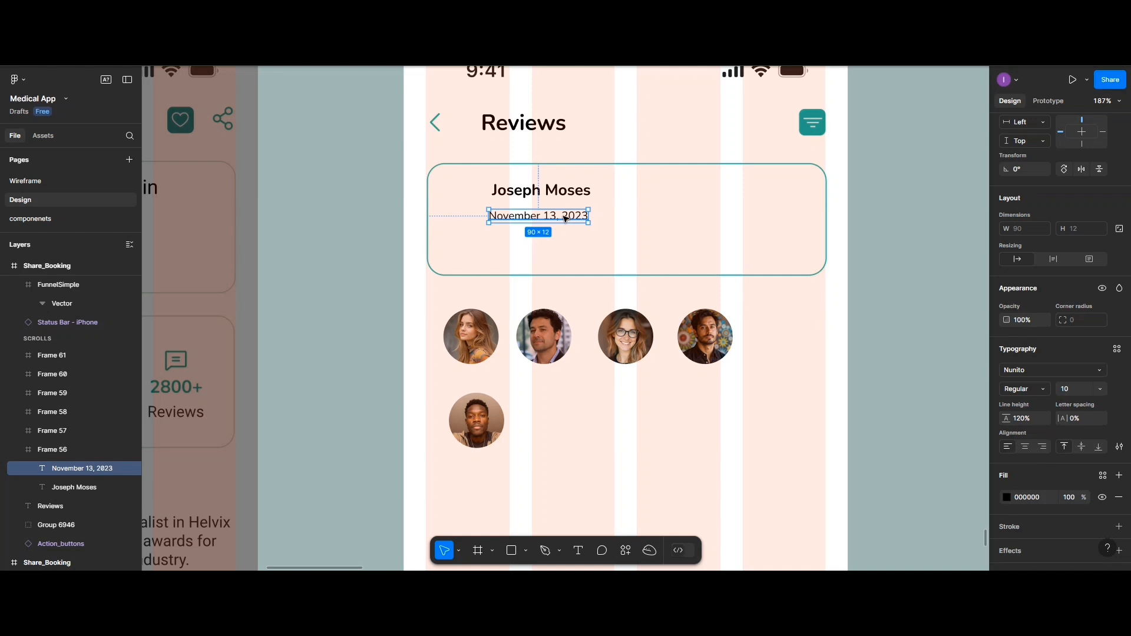
- Duplicate the review date below itself and change the copy's text to "The doctor did a great job, am happy!"
left_click_drag(564, 218, 568, 241, "alt")
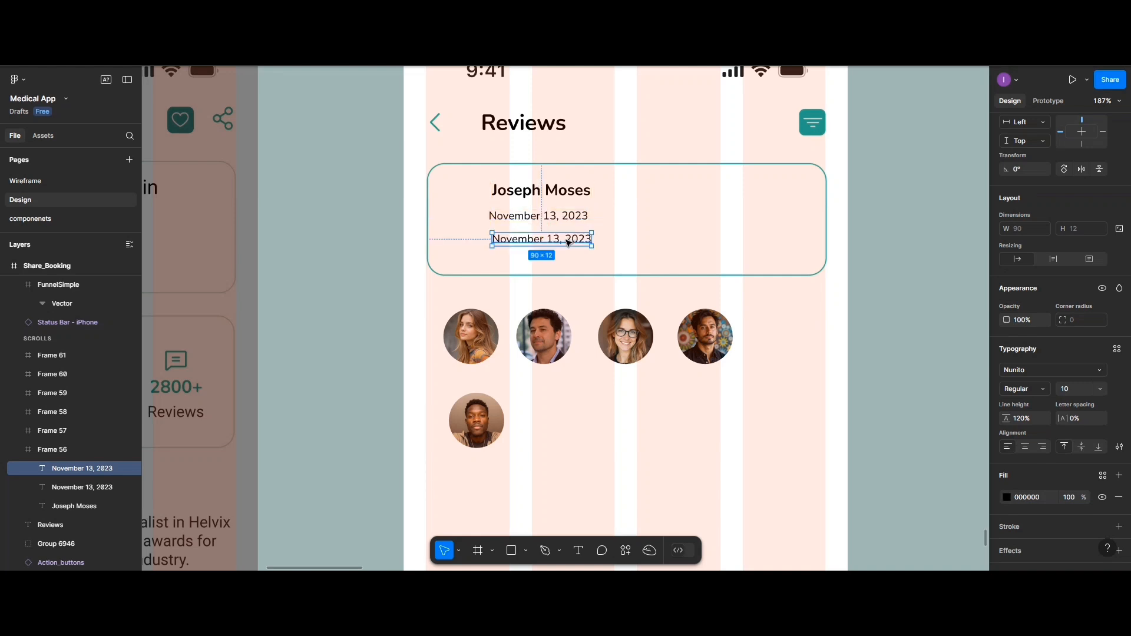
double_click(567, 241)
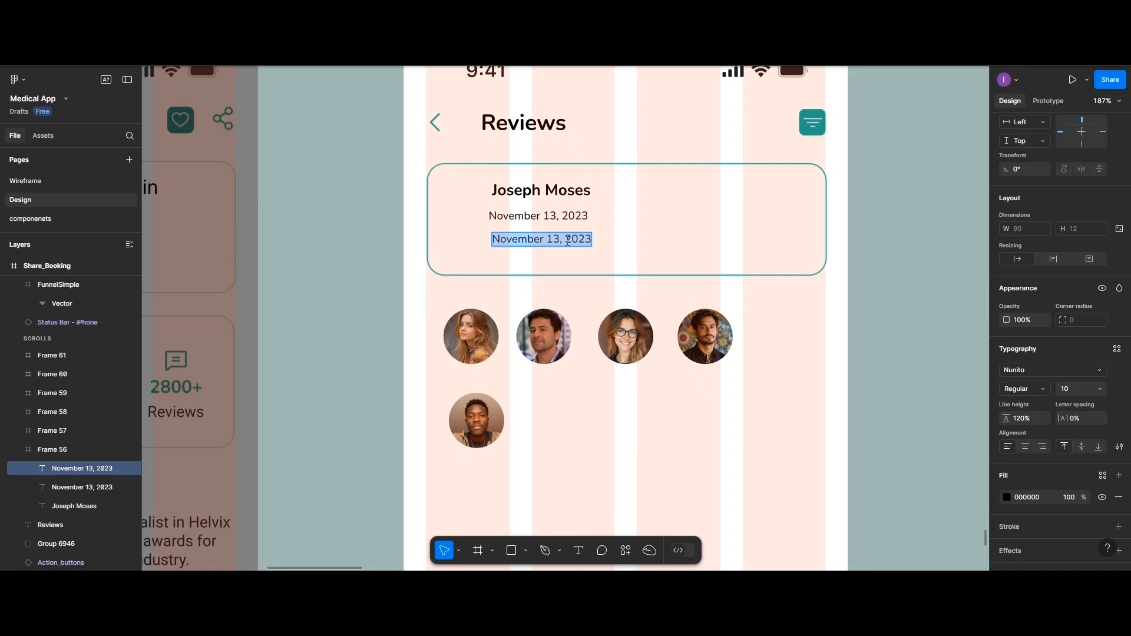
type("The")
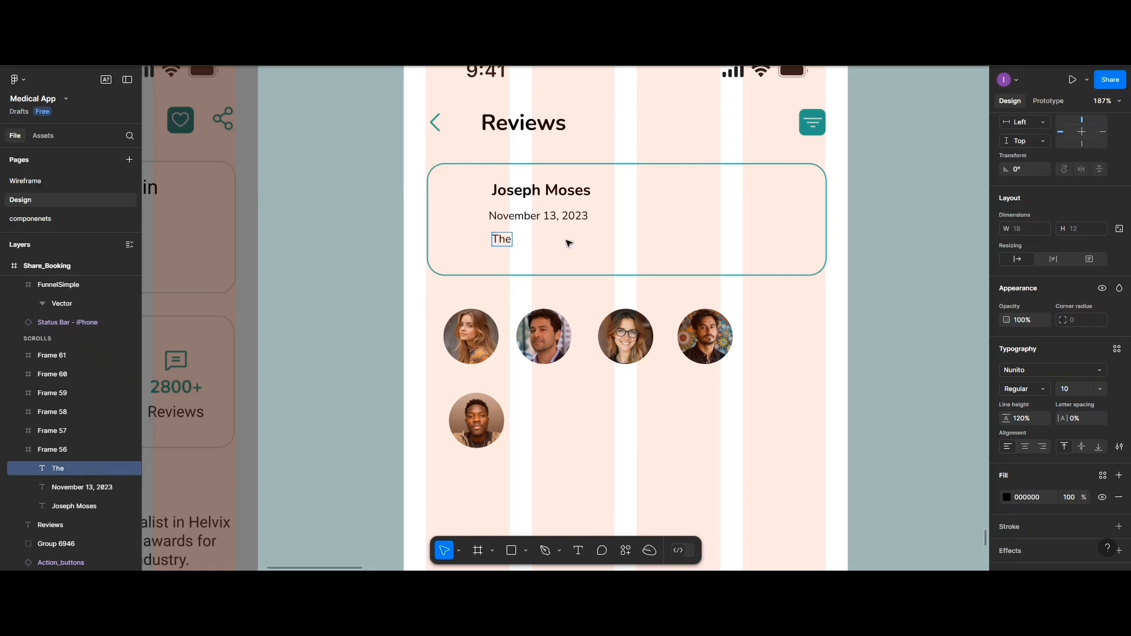
type(" doctor")
type(" is")
key("BackSpace")
key("BackSpace")
key("BackSpace")
type("d")
key("BackSpace")
key("BackSpace")
type("did")
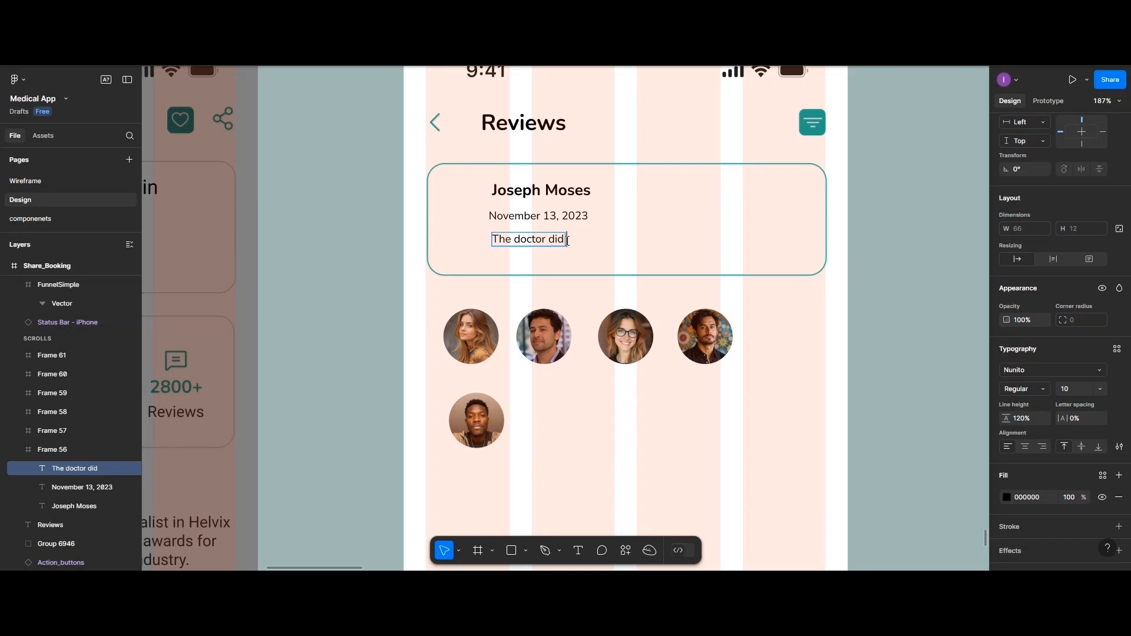
type(" a great job")
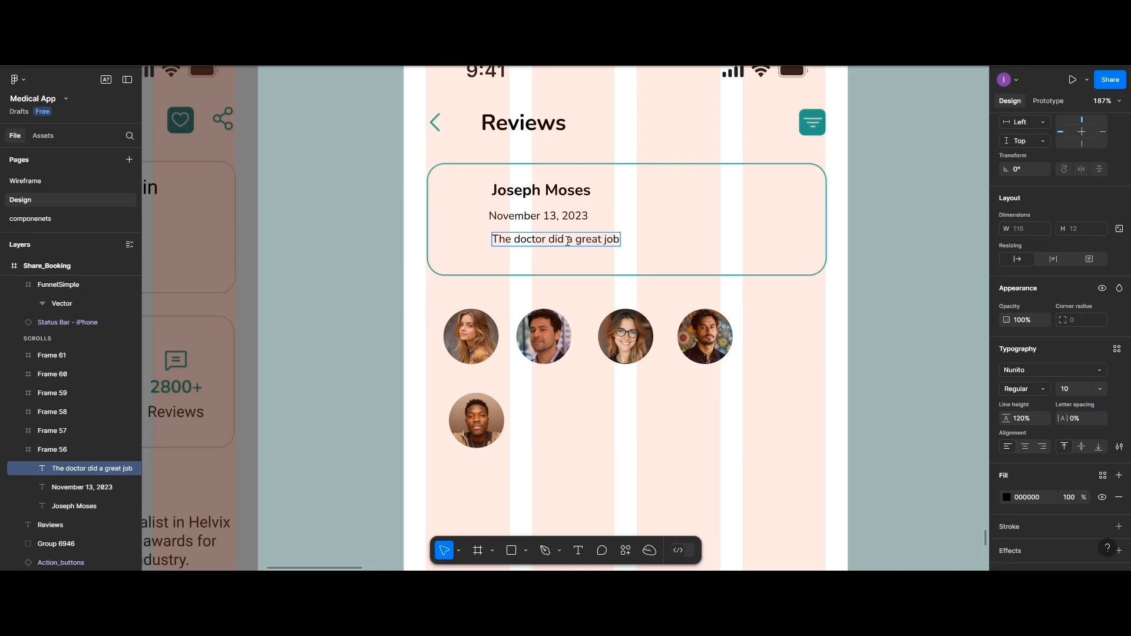
type(", am happy!")
key("Escape")
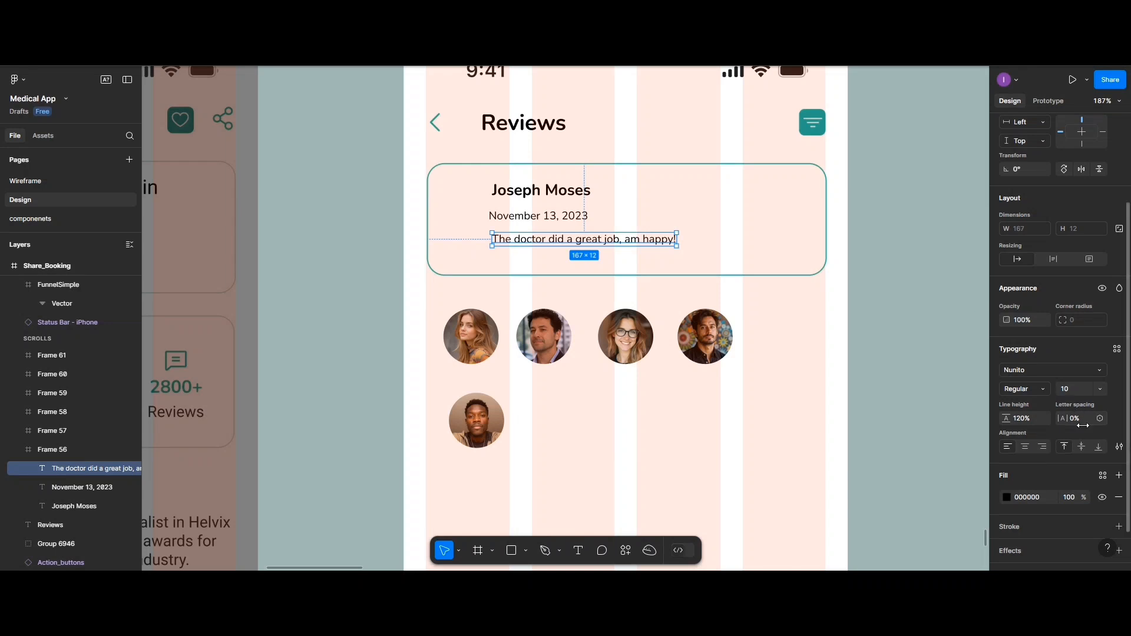
- Set the review comment's weight to SemiBold and save its formatting as a text style named nunito-10px-semibold
left_click(1040, 388)
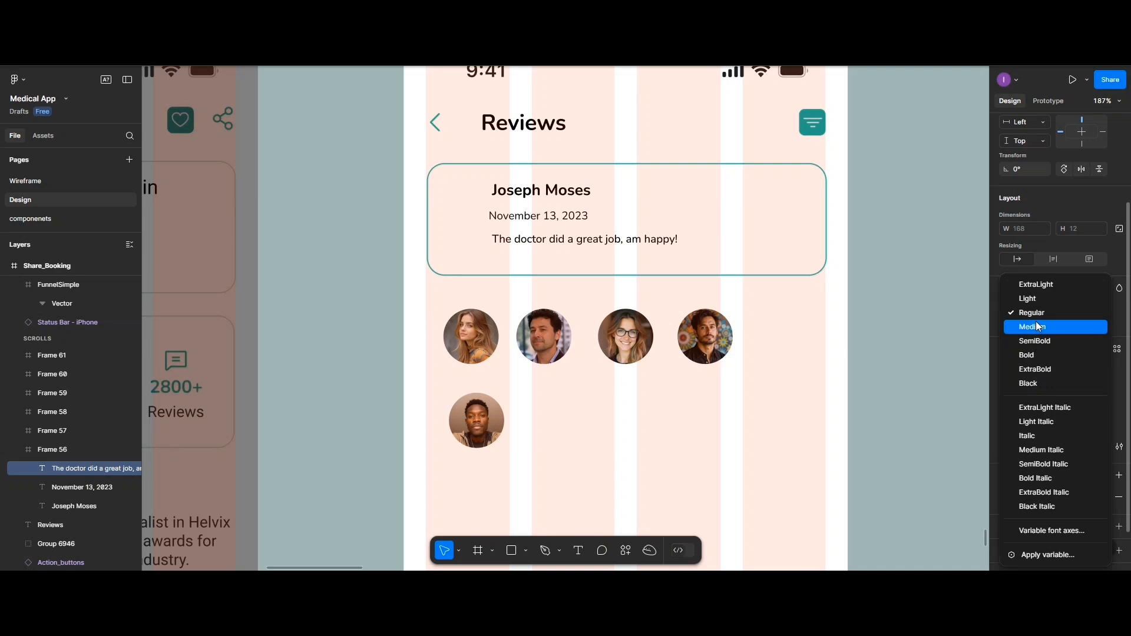
left_click(1036, 340)
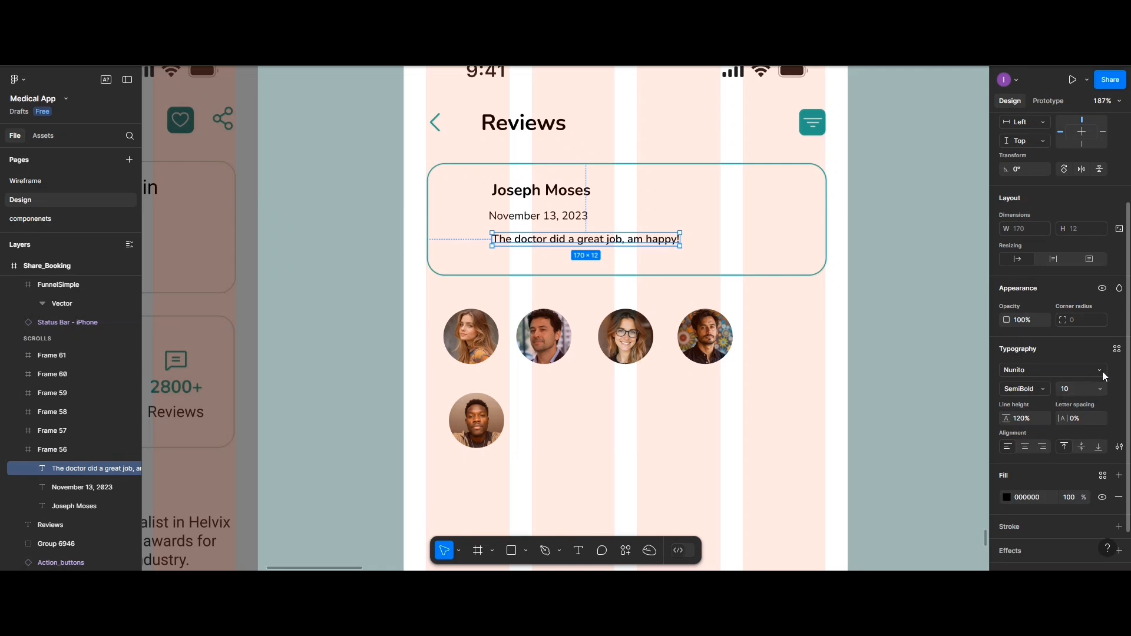
left_click(1118, 350)
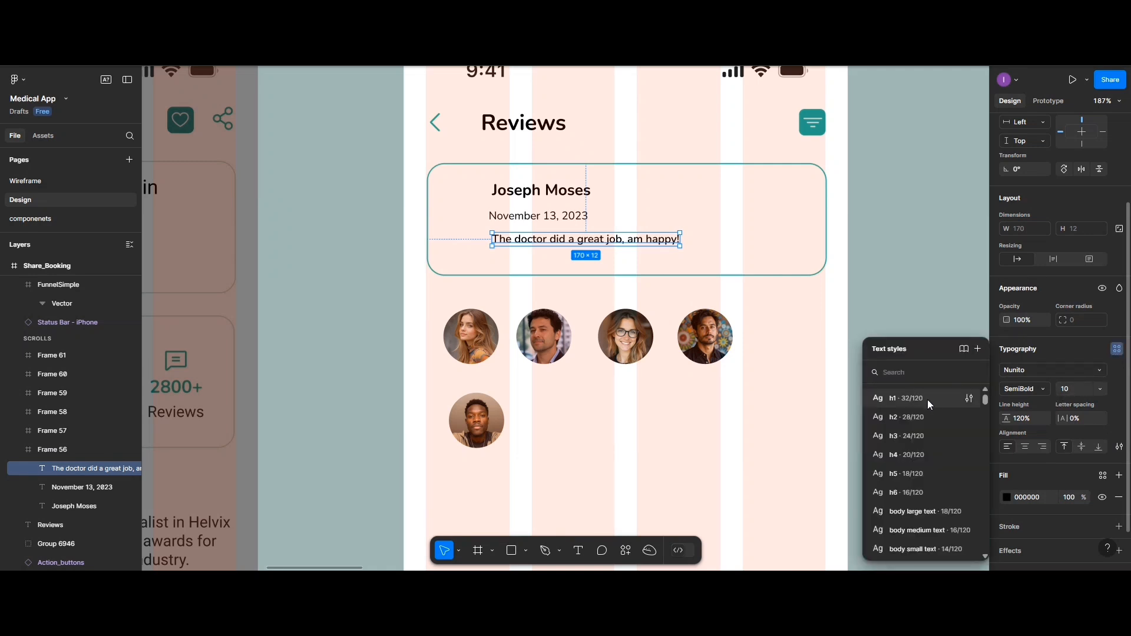
left_click(978, 349)
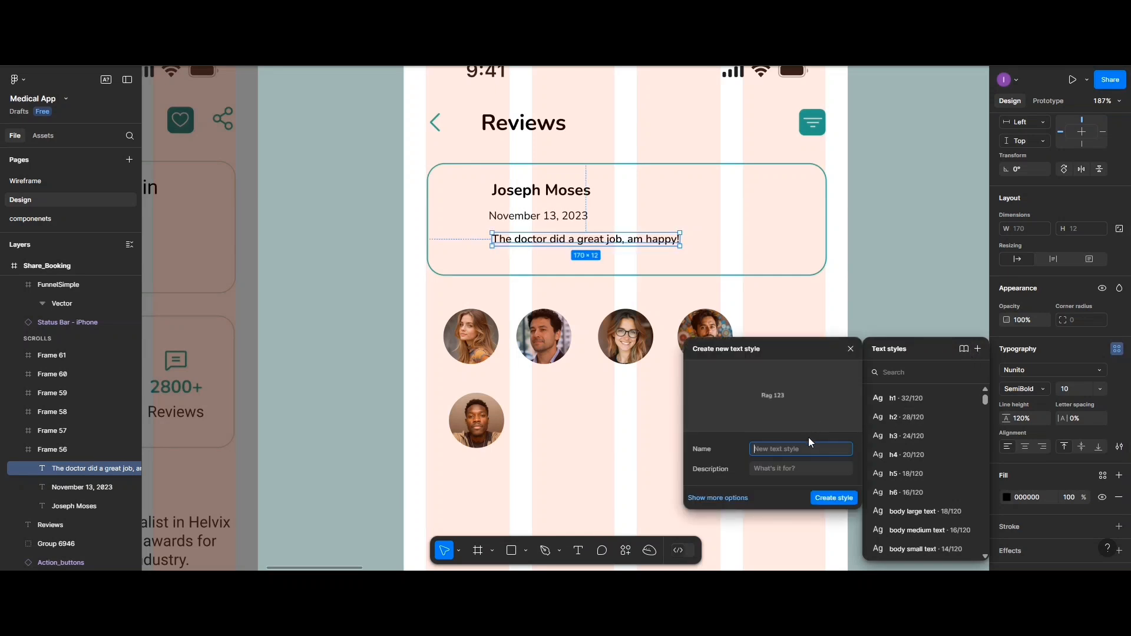
type("nunit")
type("o-10px-semibold")
left_click(820, 498)
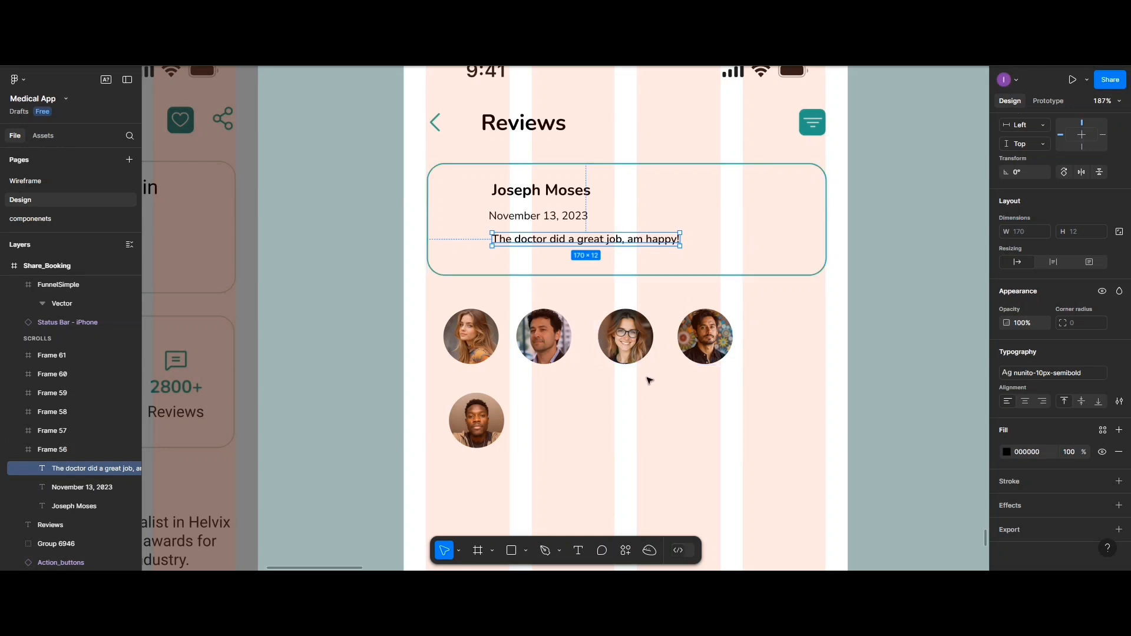
- Insert a Regular star icon from the Phosphor Icons plugin and place it in the review card beside the comment
right_click(647, 408)
mouse_move(666, 429)
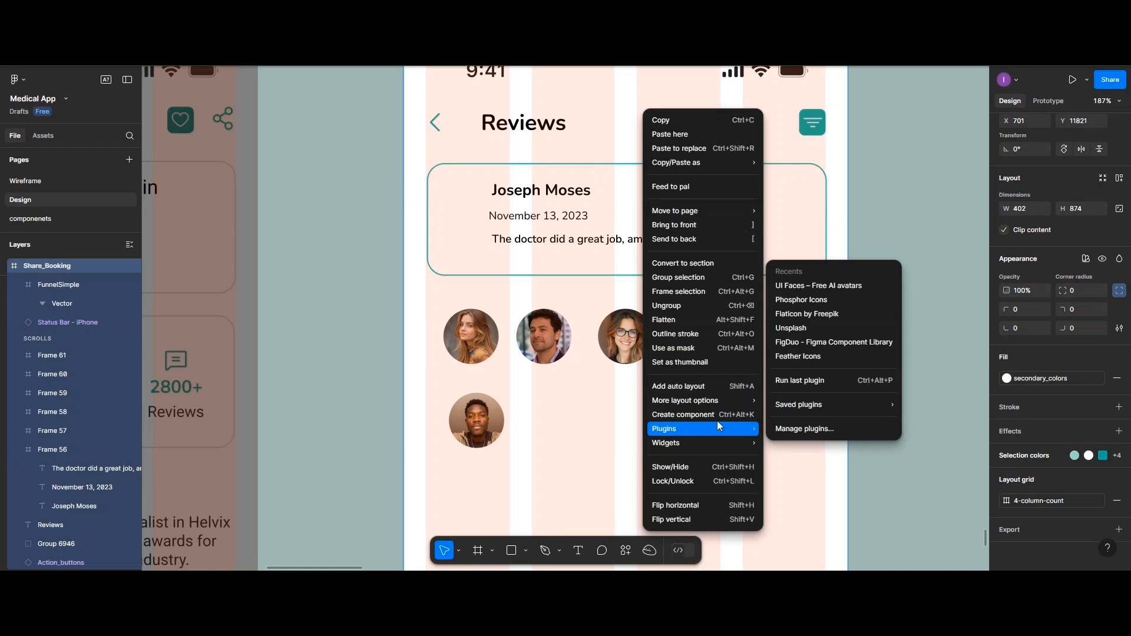
left_click(802, 306)
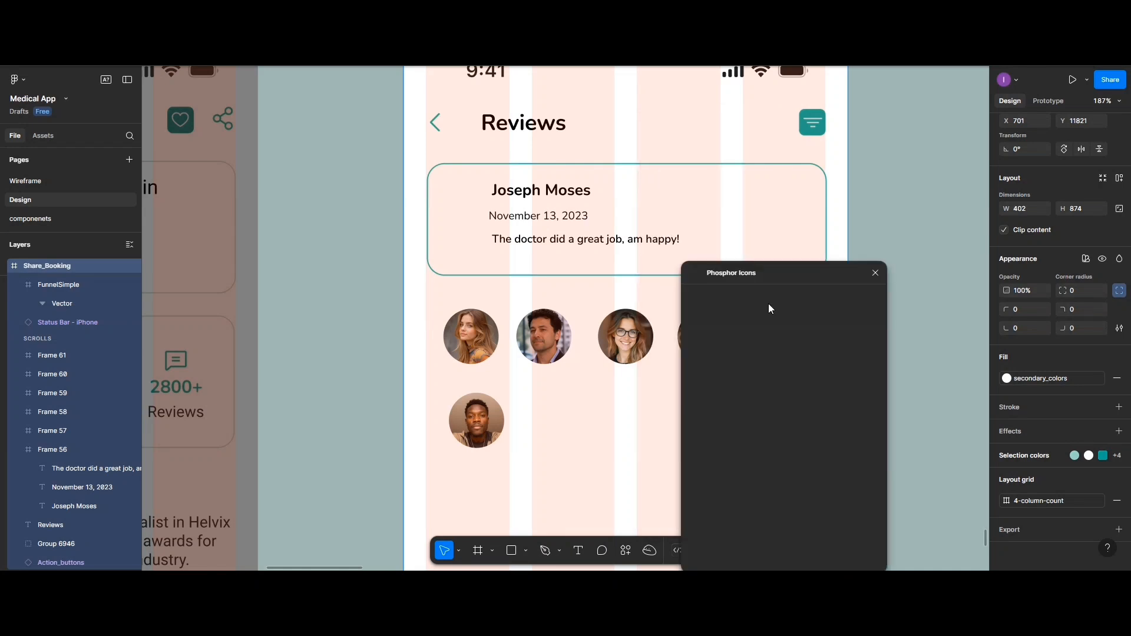
left_click(731, 297)
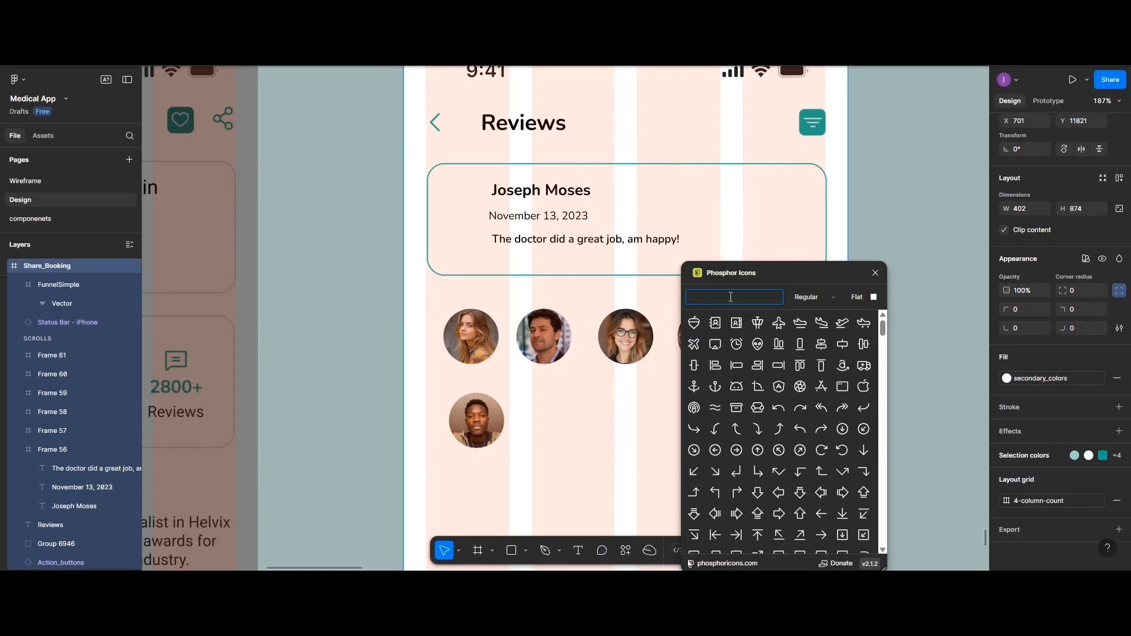
type("star")
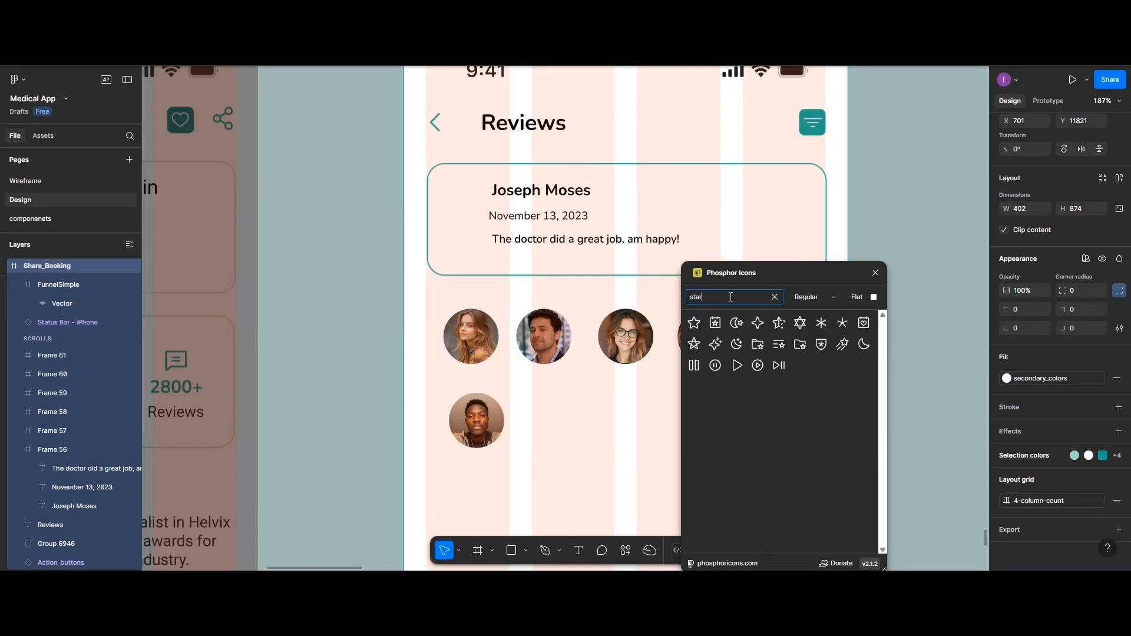
left_click(694, 323)
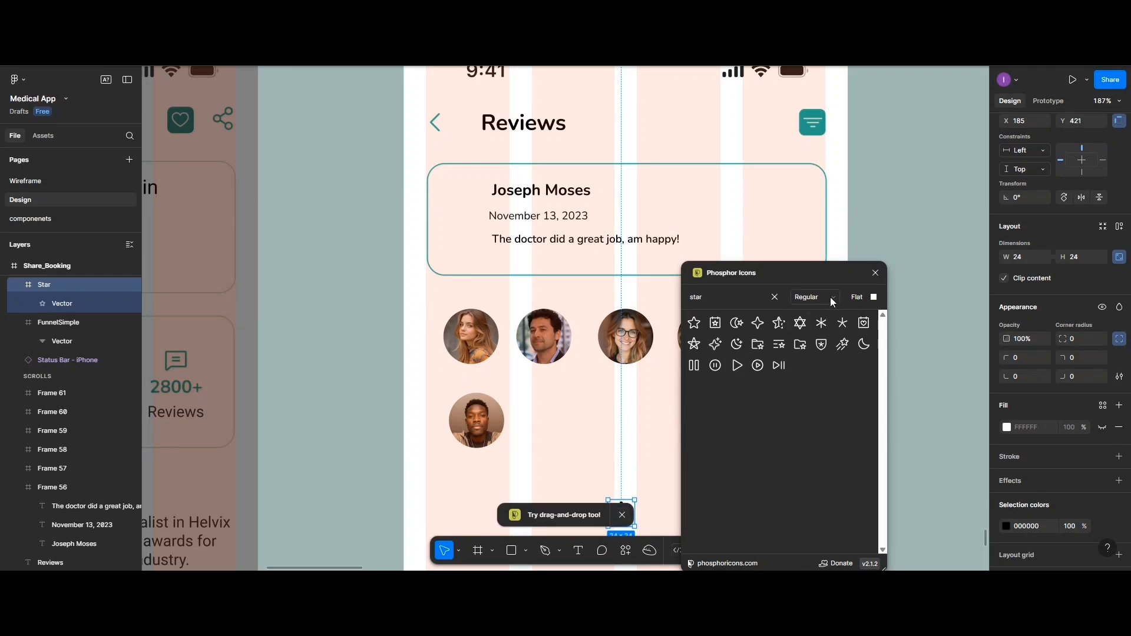
left_click(875, 274)
left_click_drag(626, 517, 742, 232)
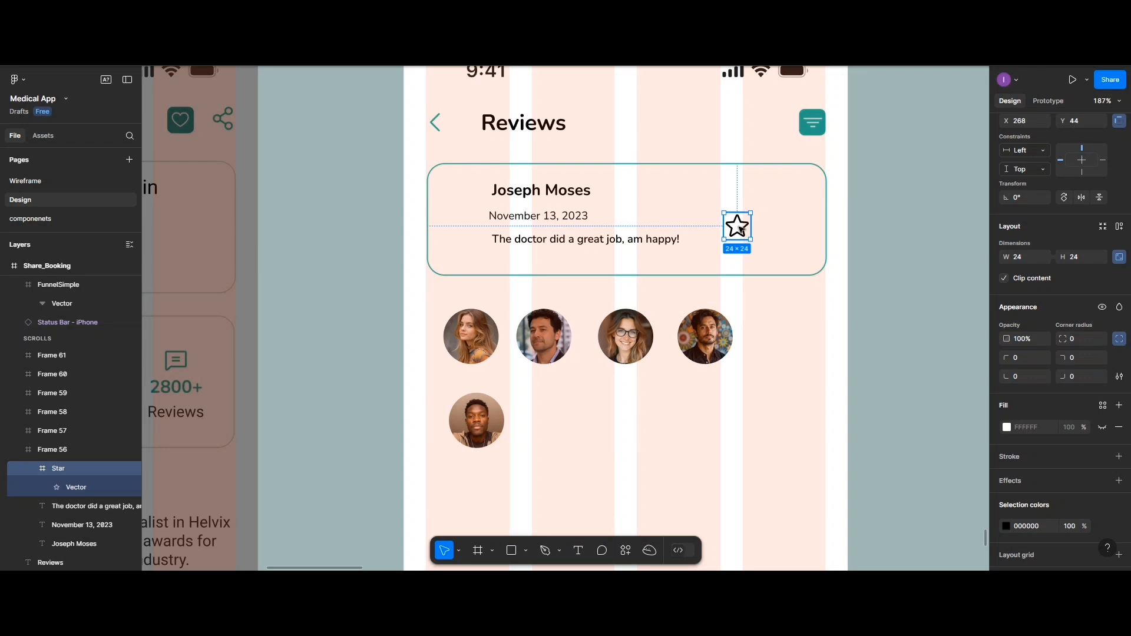
- Try auto layout on the star icon's frame, then undo it and select the star shape inside
key("shift+a")
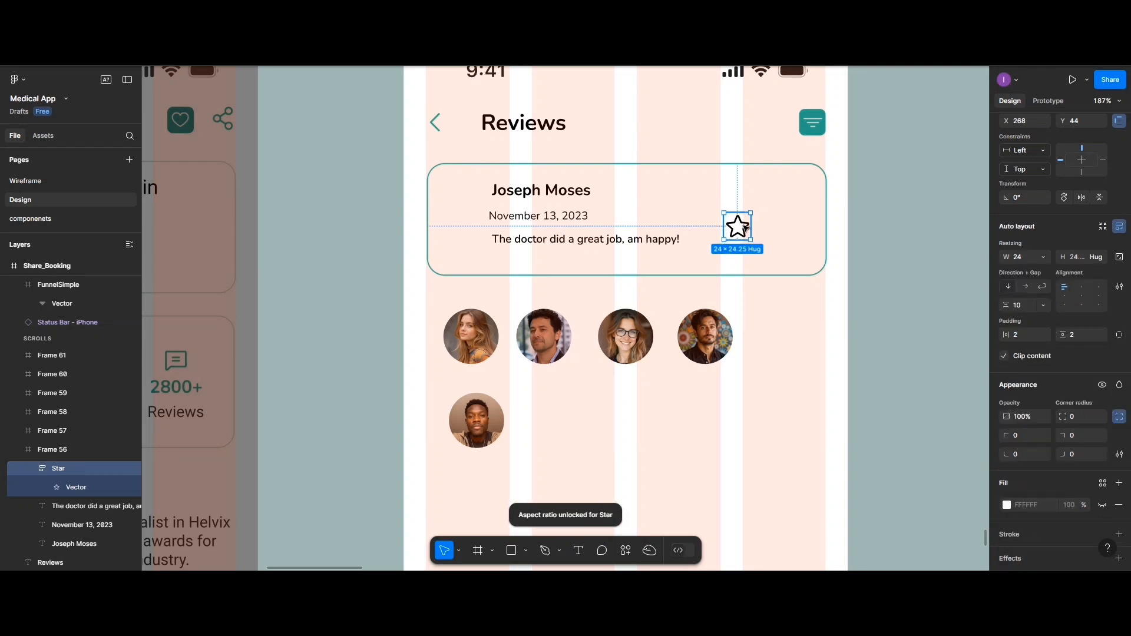
double_click(745, 227)
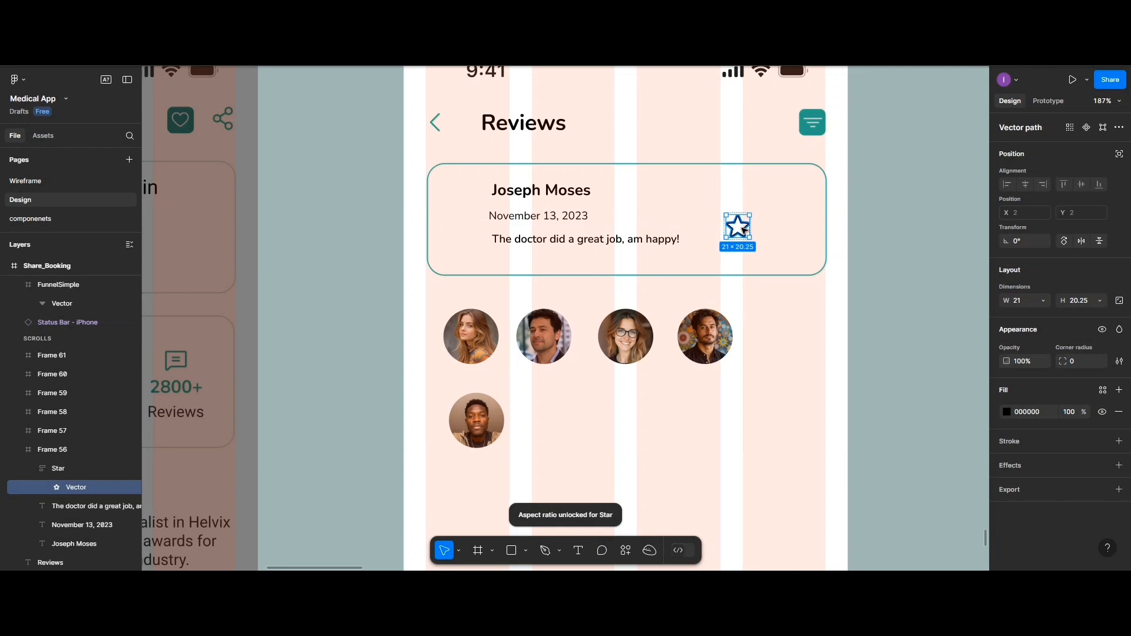
key("Escape")
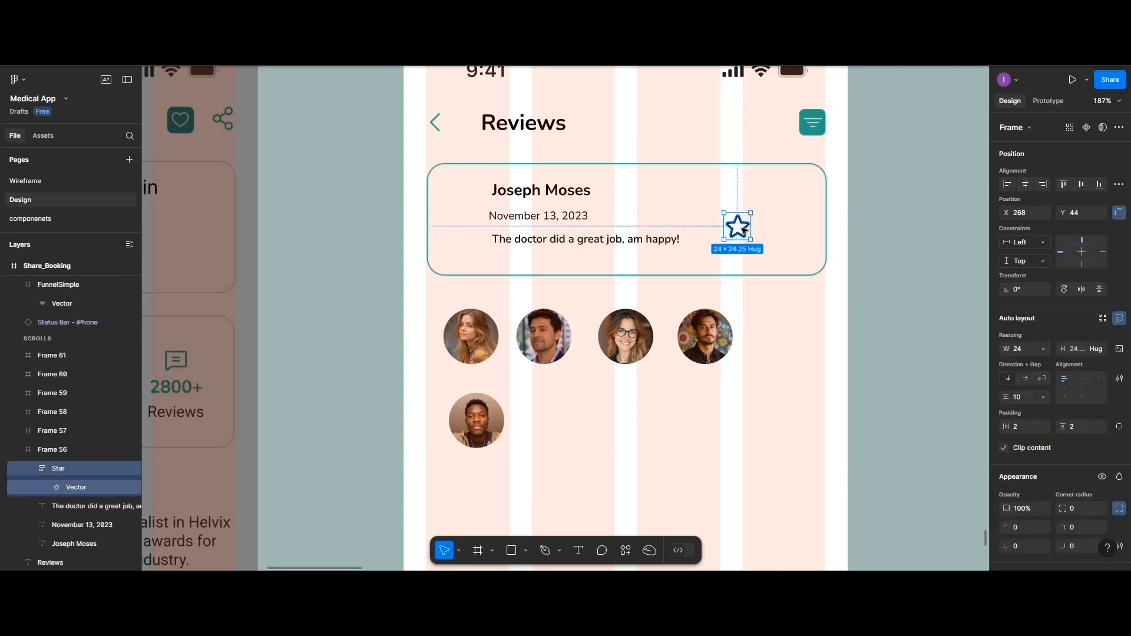
double_click(744, 228)
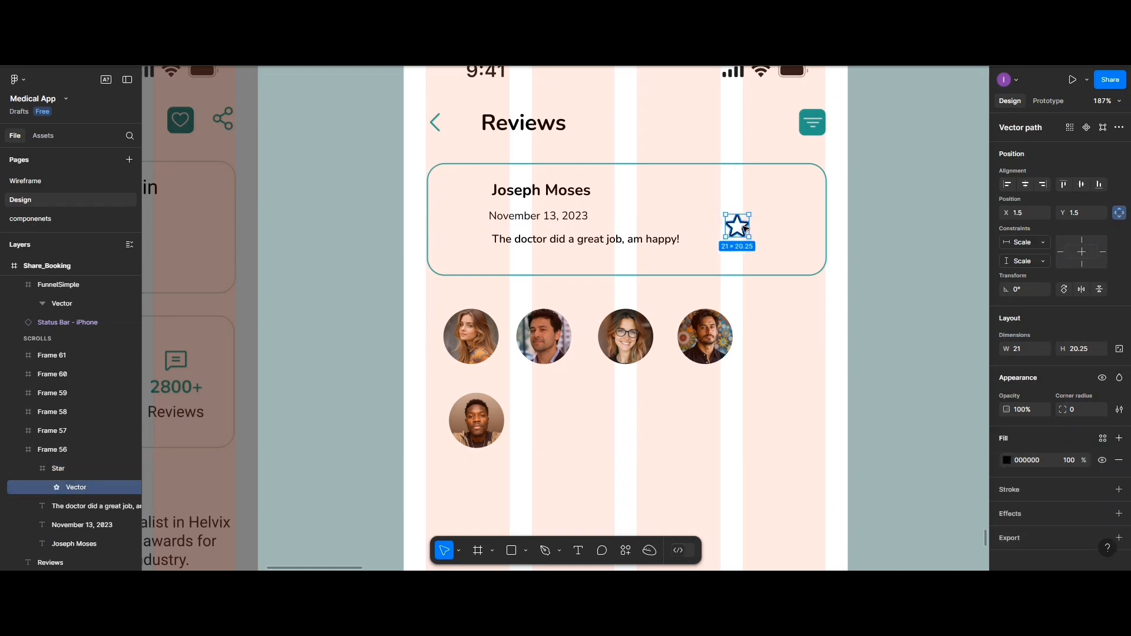
- Take the star shape out of its icon frame and place it directly in the review card at about X 292, Y 32
left_click_drag(744, 229, 769, 298)
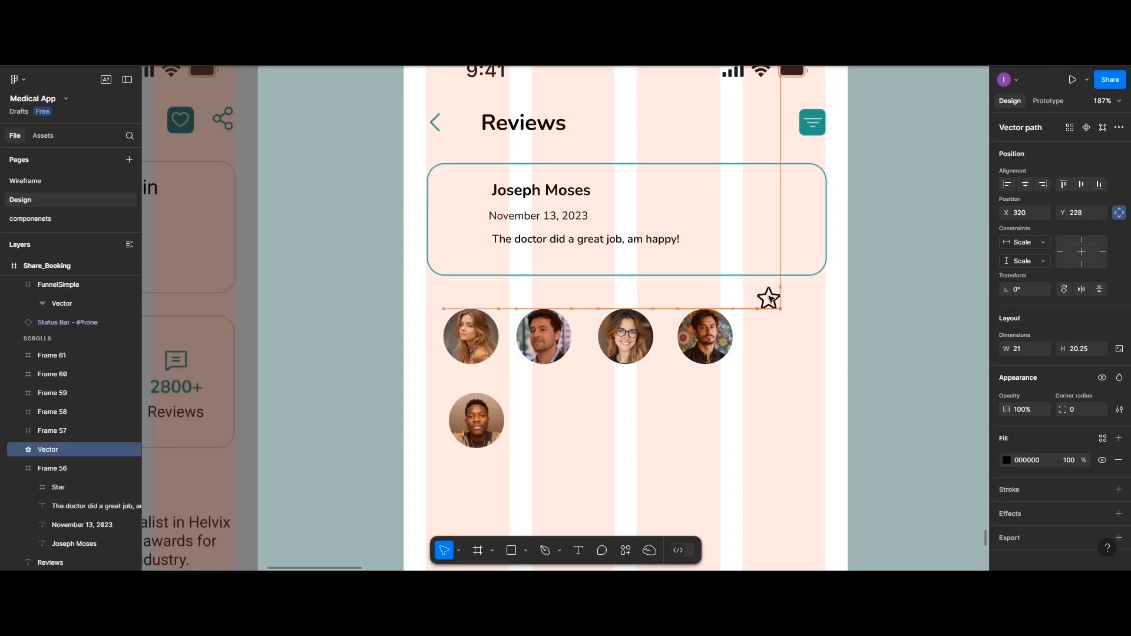
left_click(752, 341)
left_click(767, 308)
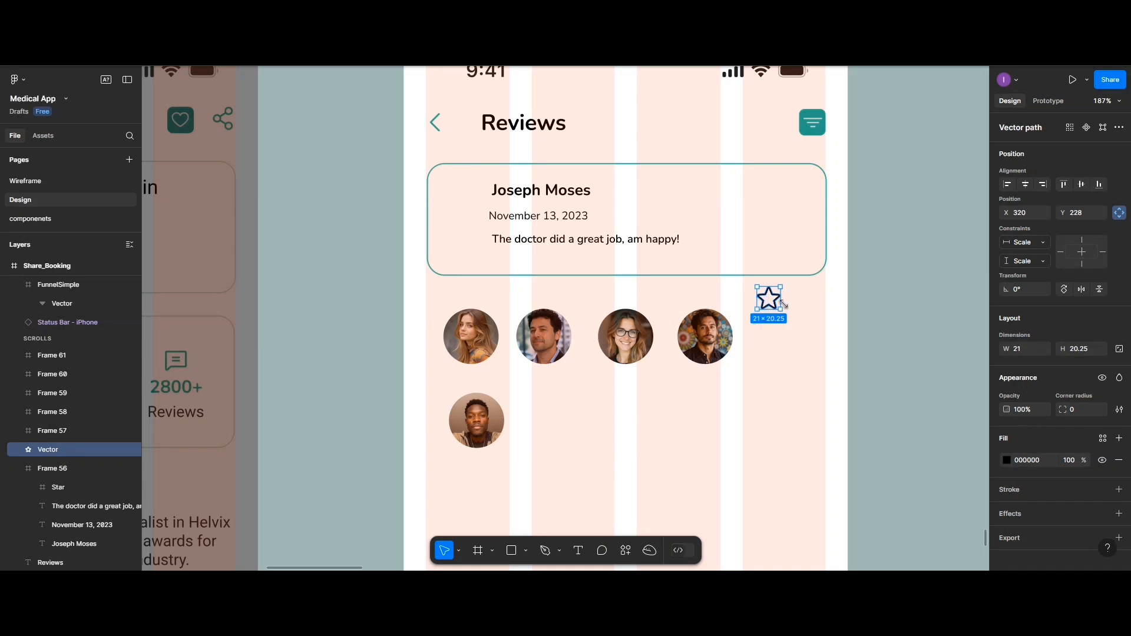
mouse_move(768, 299)
left_mouse_down()
mouse_move(753, 353)
mouse_move(771, 304)
left_mouse_up()
double_click(770, 304)
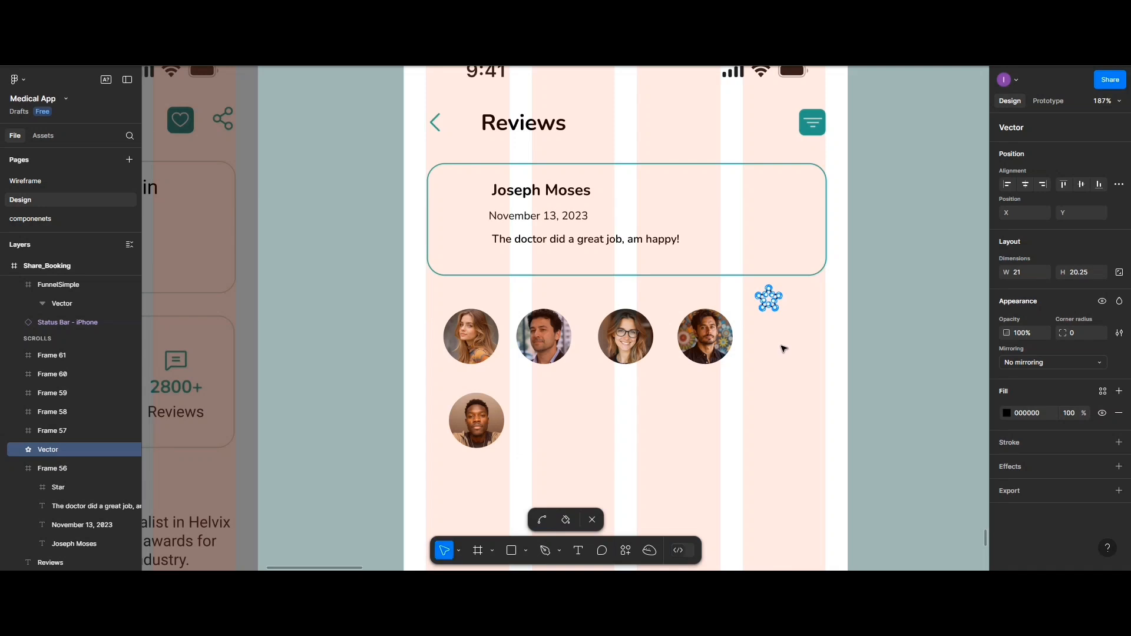
key("Escape")
left_click_drag(769, 300, 759, 212)
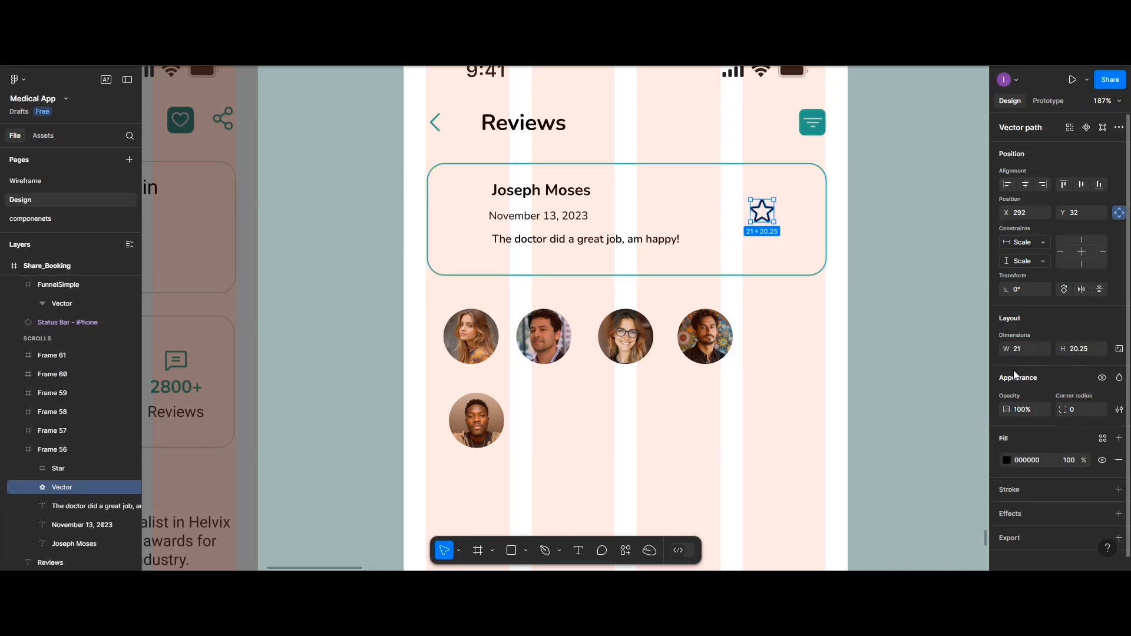
- Change the star shape's fill to the teal page colour 20C997
left_click(1007, 460)
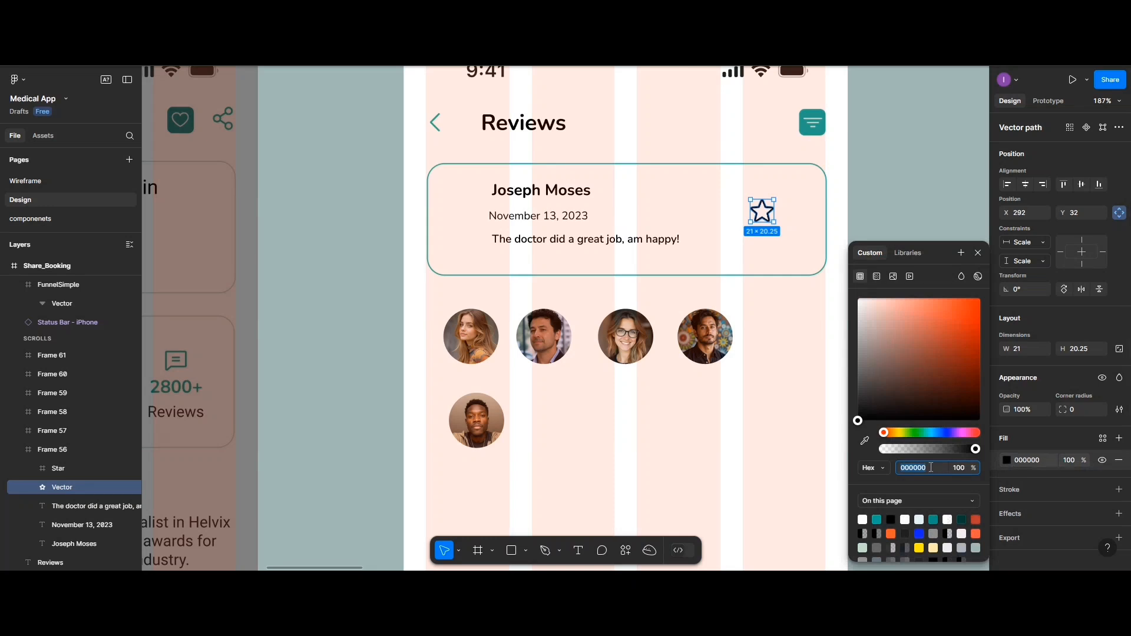
left_click(878, 518)
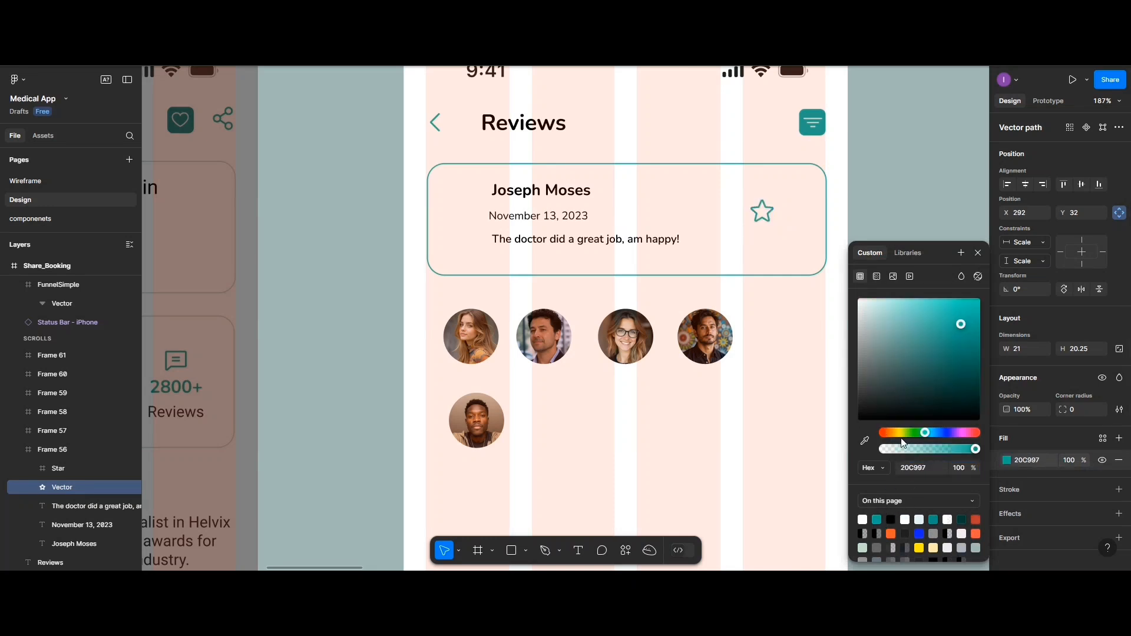
left_click(761, 213)
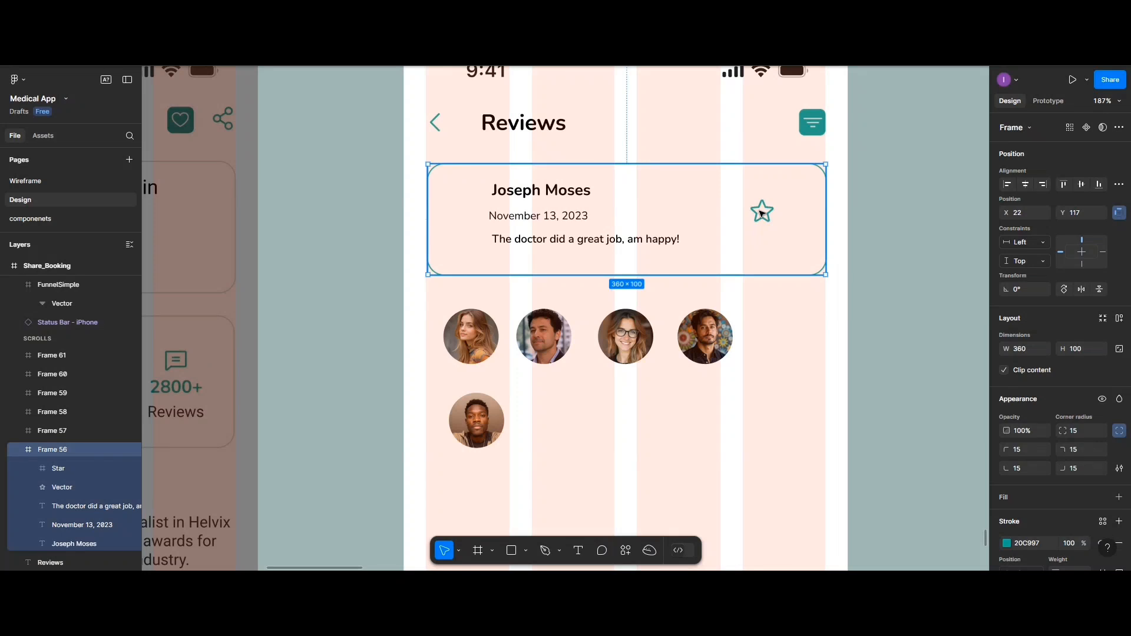
double_click(760, 220)
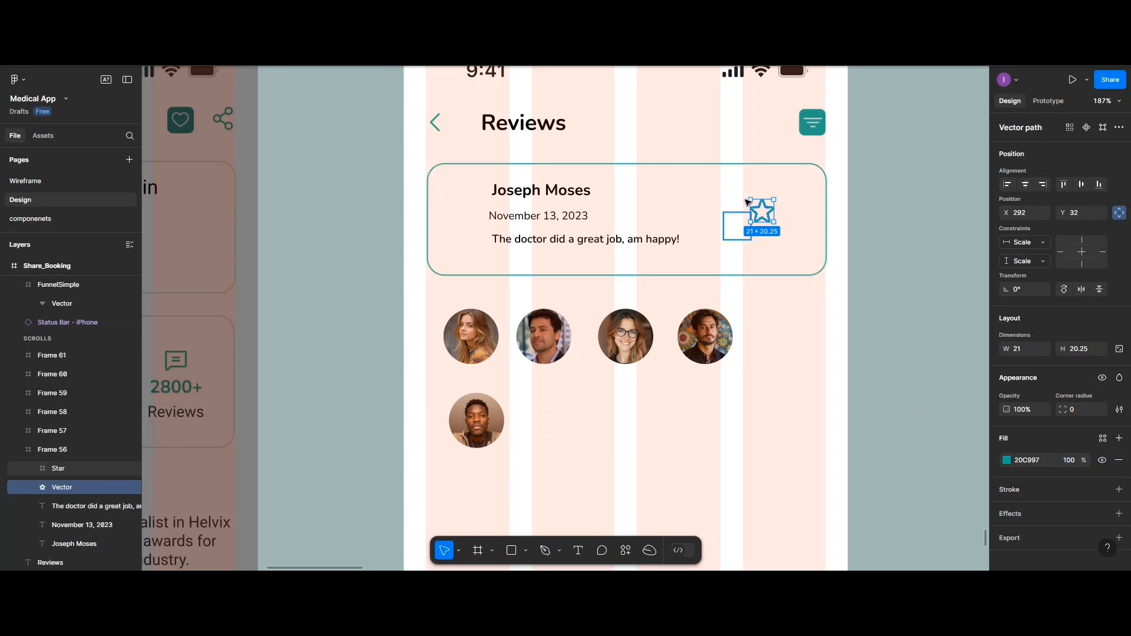
- Delete the empty Star frame and the teal star shape from the review card
left_click(729, 230)
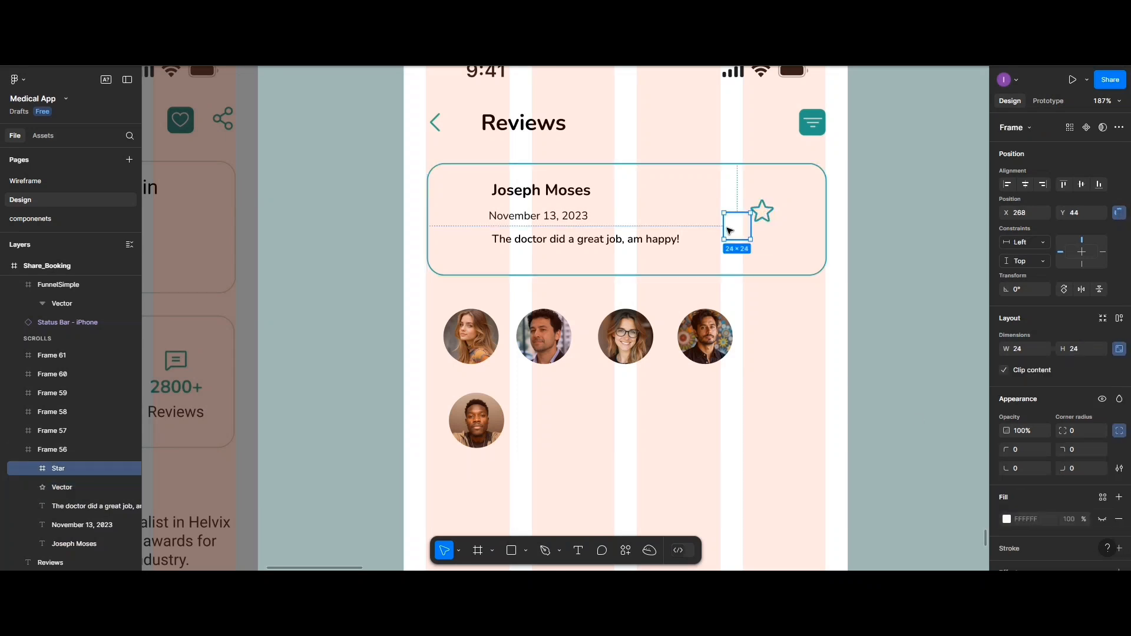
key("Delete")
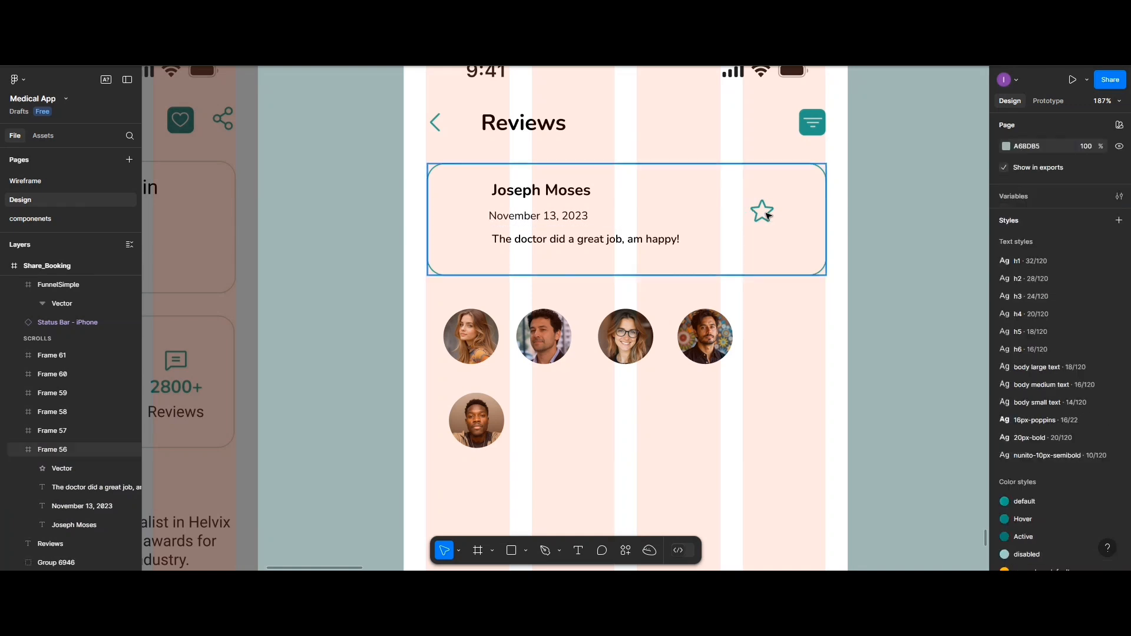
left_click(766, 216)
left_click(764, 219)
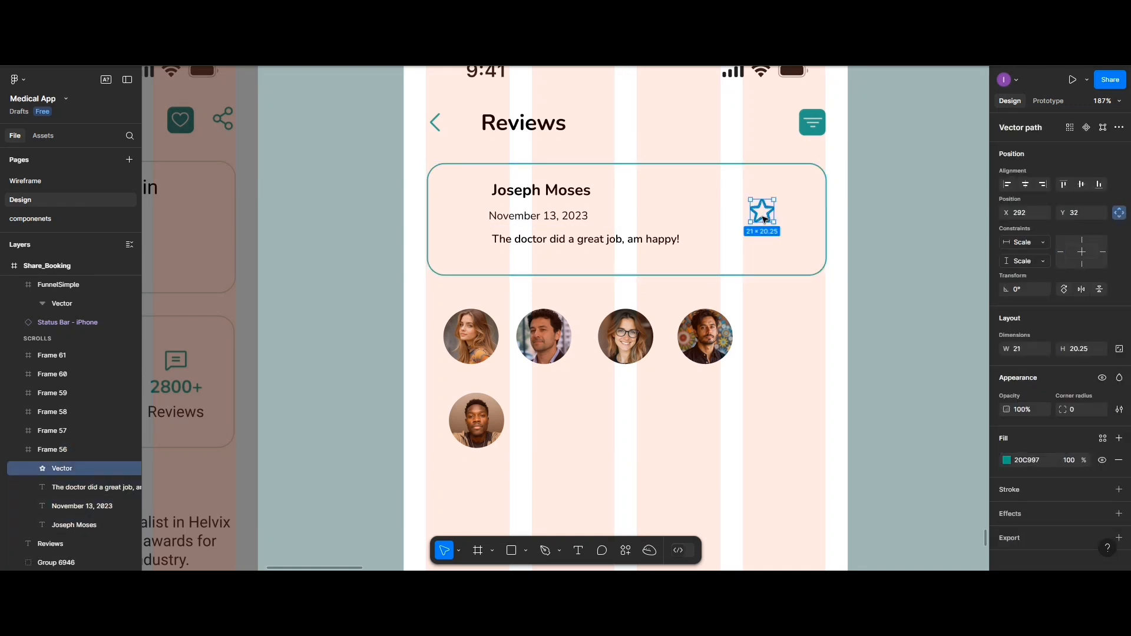
key("Delete")
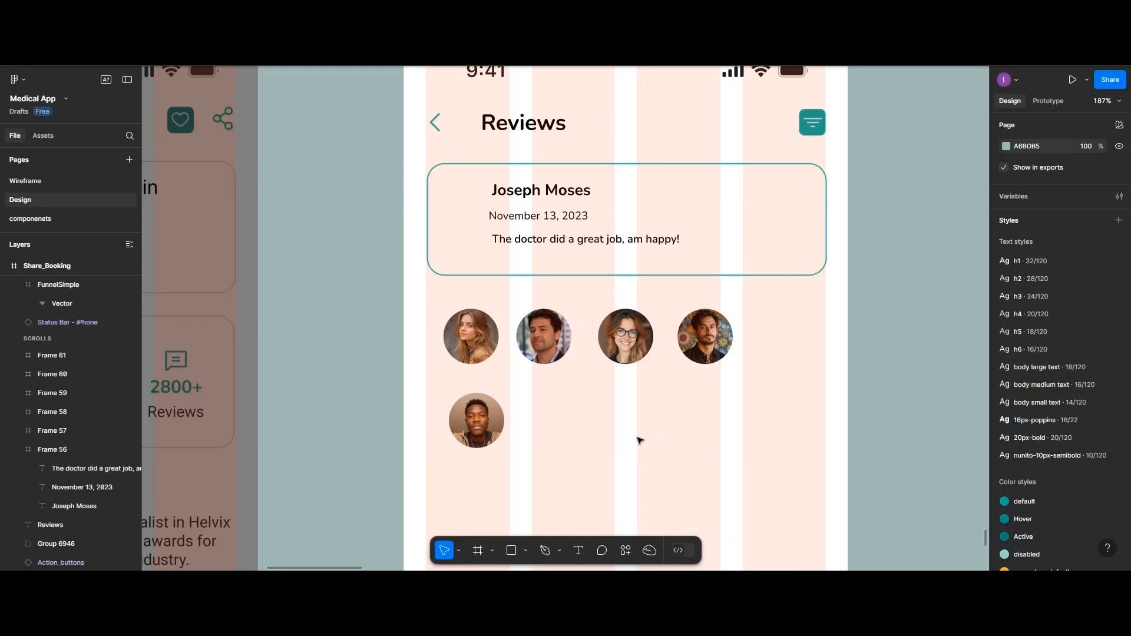
- Insert the star icon from the Feather Icons plugin and place it in the review card at about X 278, Y 32
right_click(640, 439)
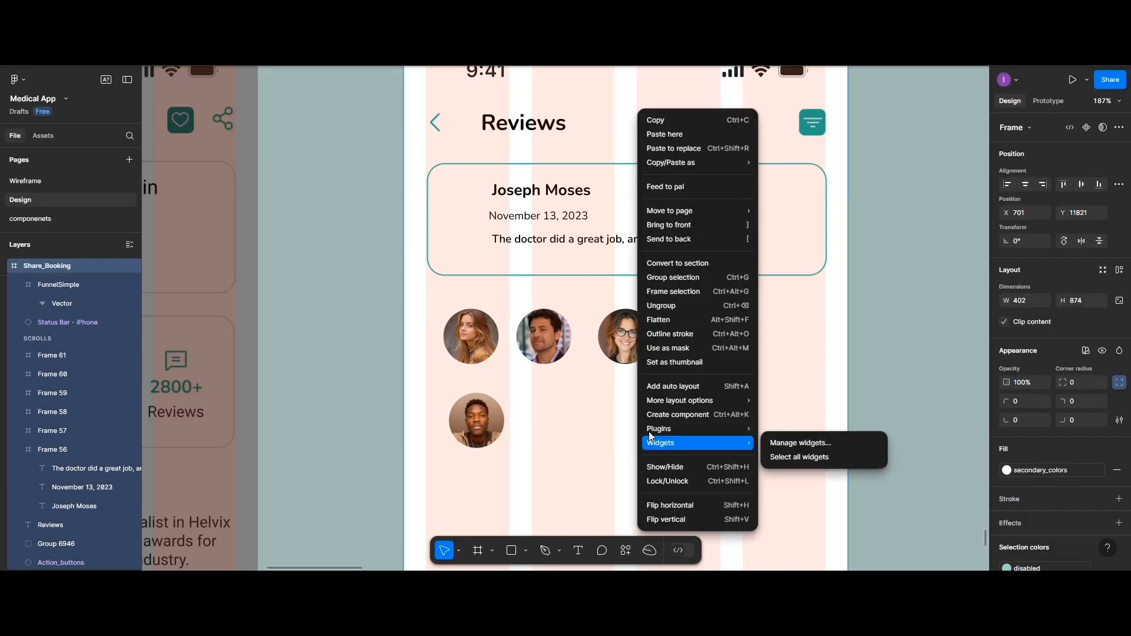
mouse_move(666, 429)
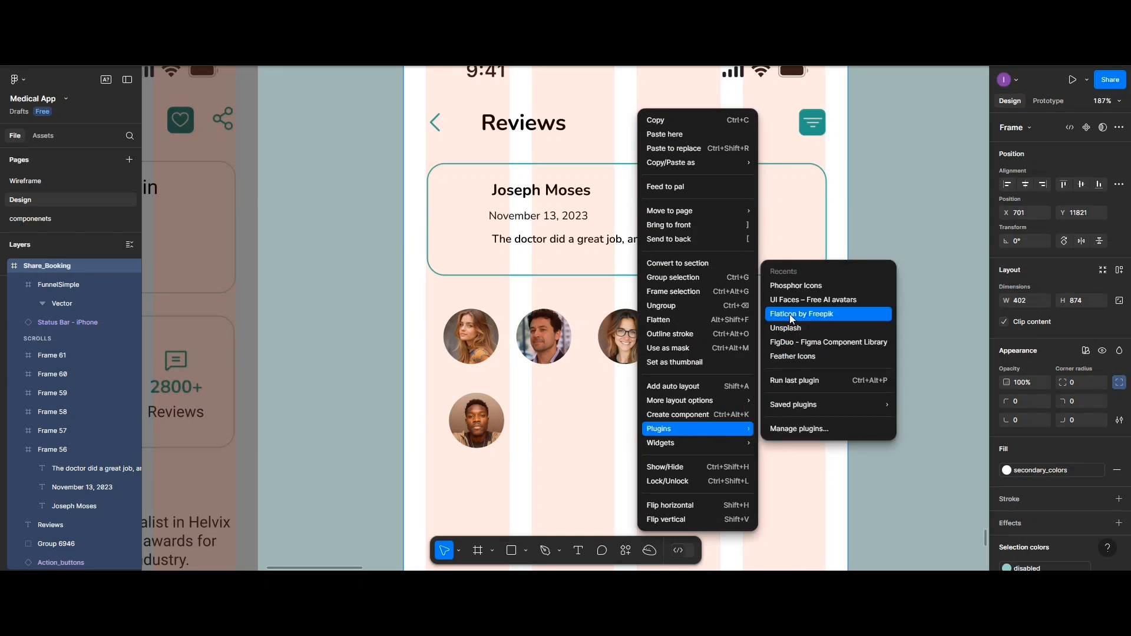
left_click(792, 356)
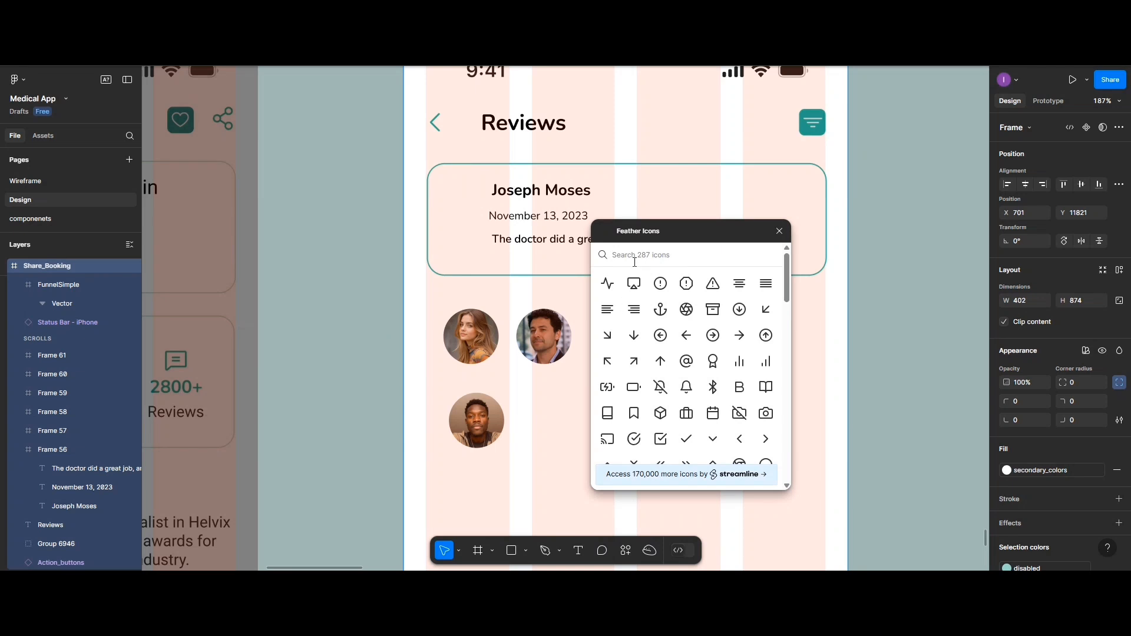
type("sta")
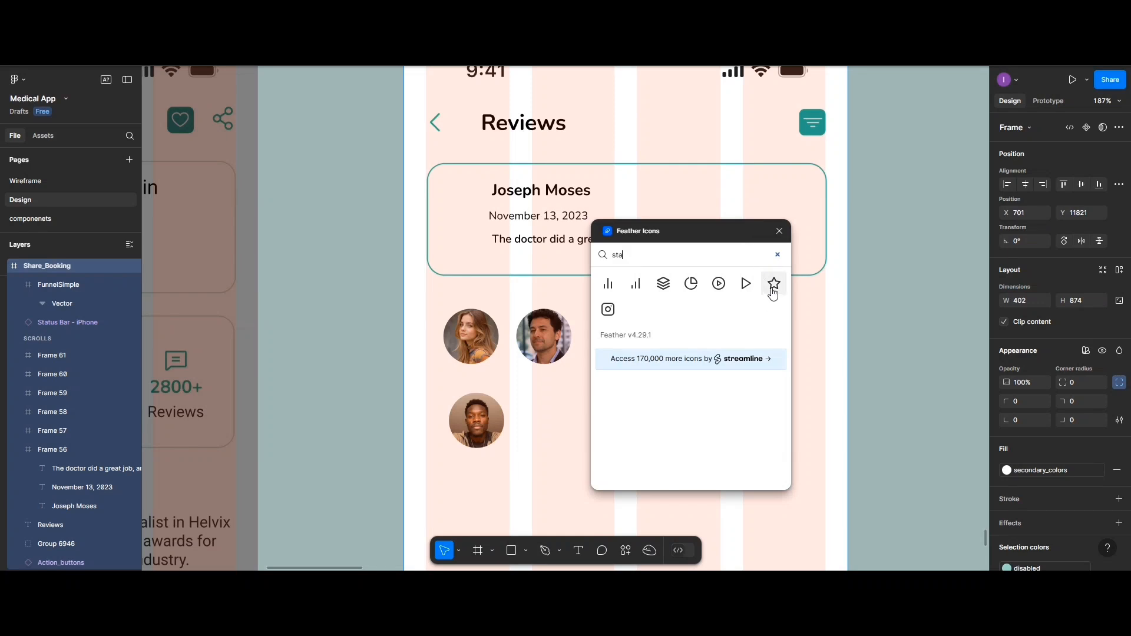
left_click(773, 285)
left_click(779, 231)
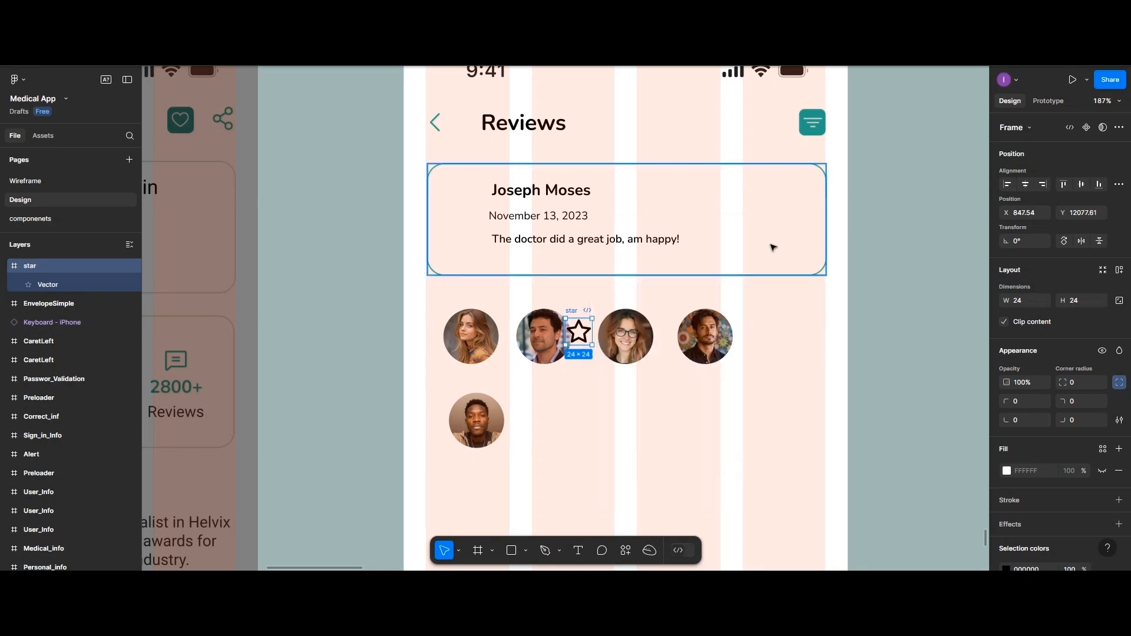
left_click_drag(580, 334, 753, 210)
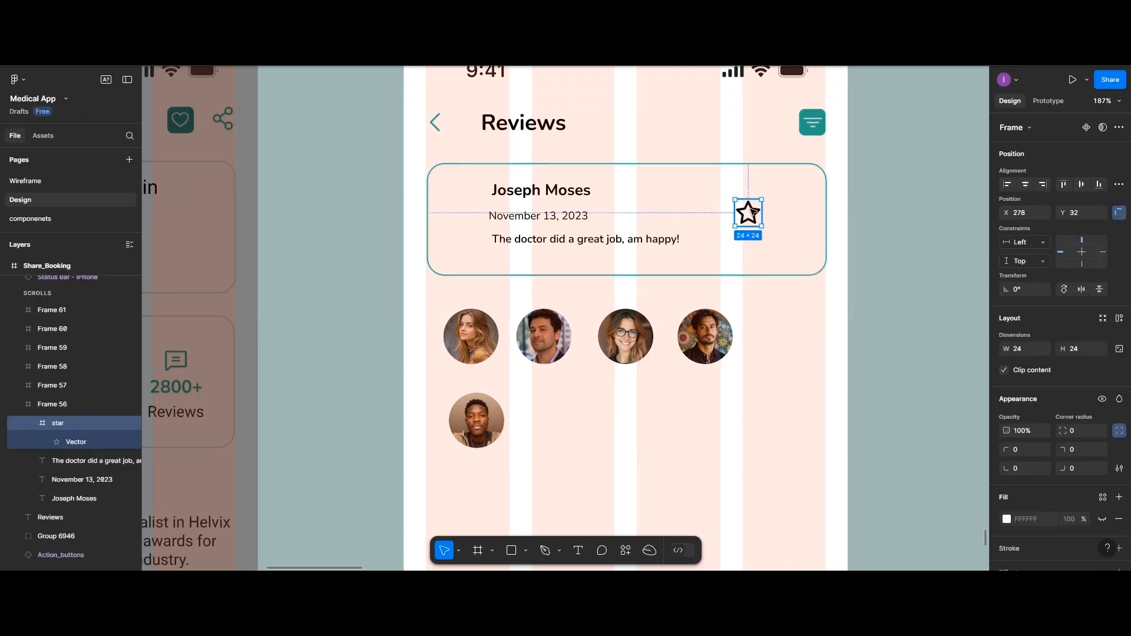
- Fill the star icon's vector with the teal page colour 20C997 and remove its black stroke
double_click(753, 210)
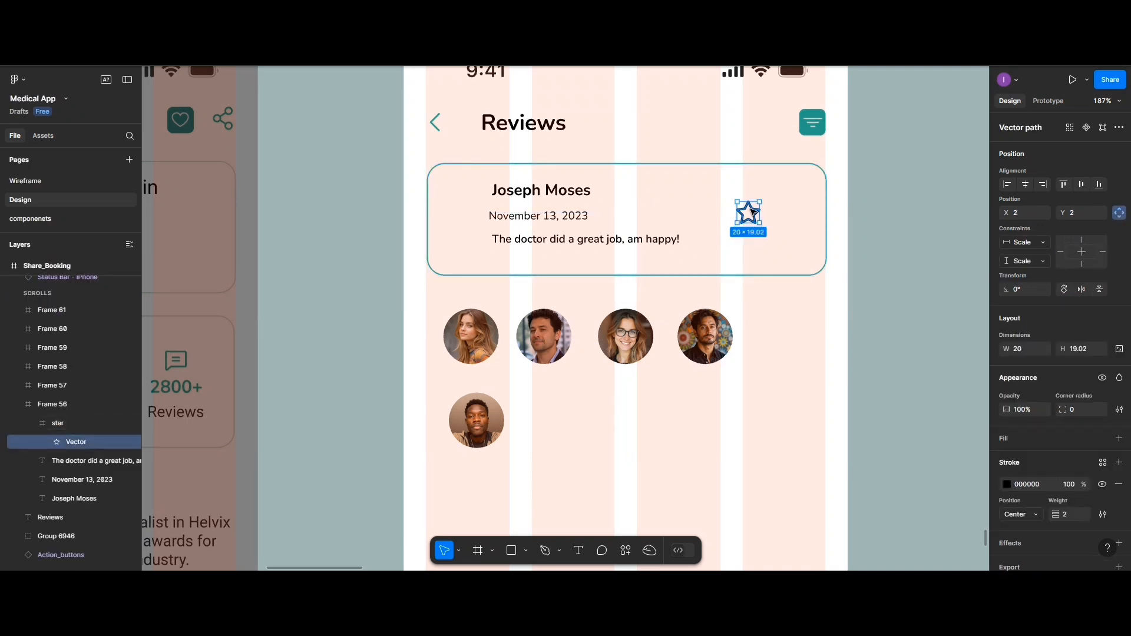
left_click(1005, 443)
left_click(1006, 459)
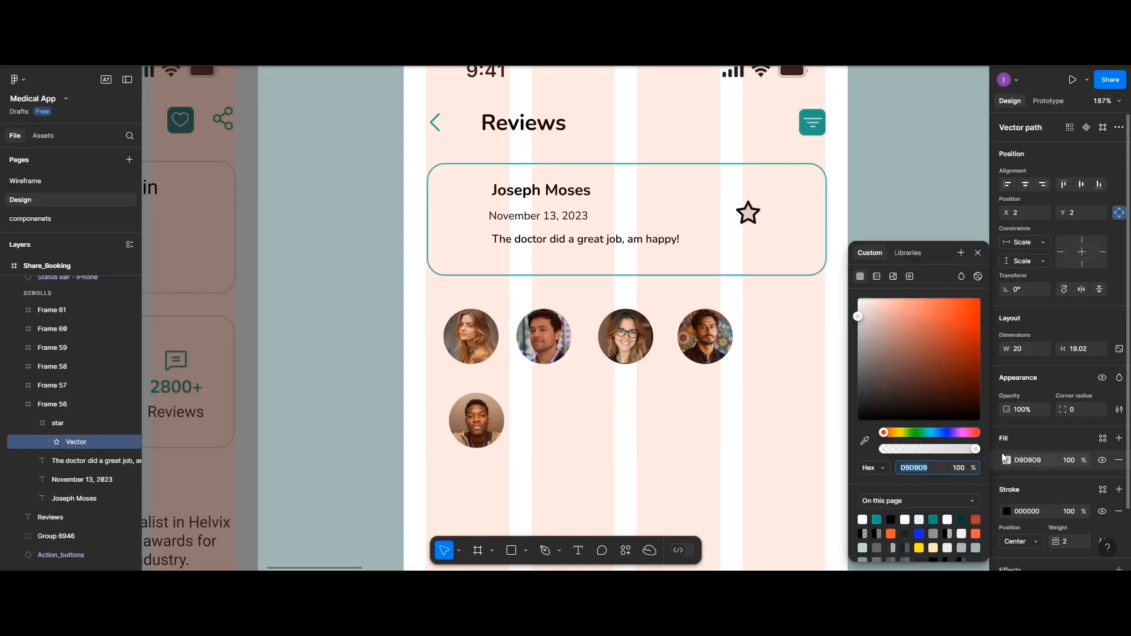
left_click(877, 519)
left_click(1119, 511)
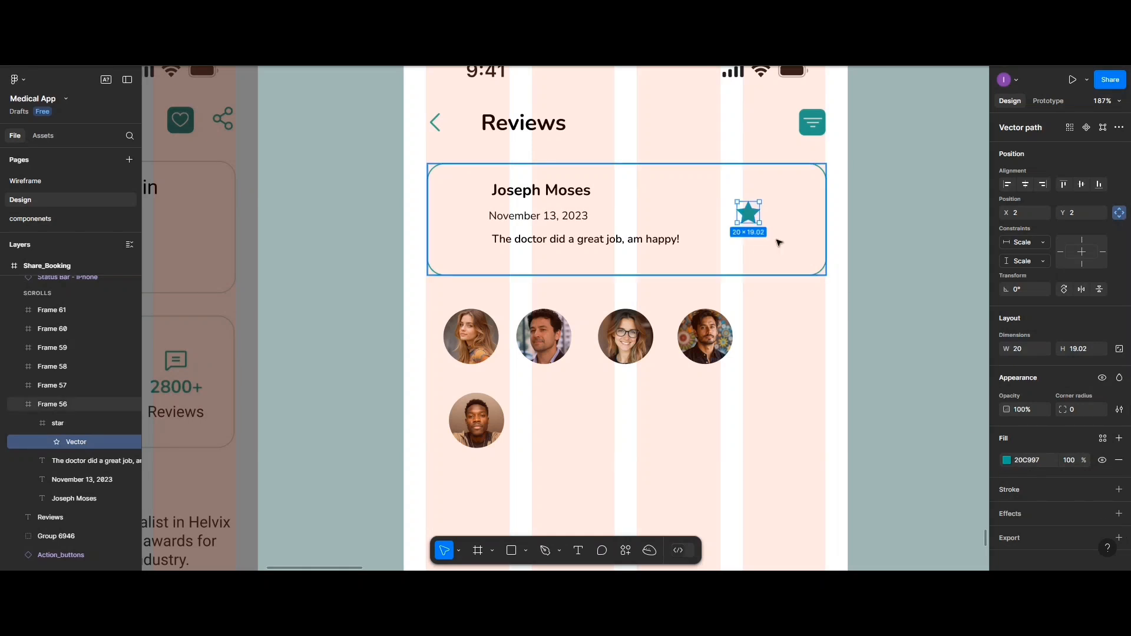
- Move the teal star out of its icon frame to about X 265, Y 31 in the review card and delete the empty frame
left_click_drag(749, 219, 734, 216)
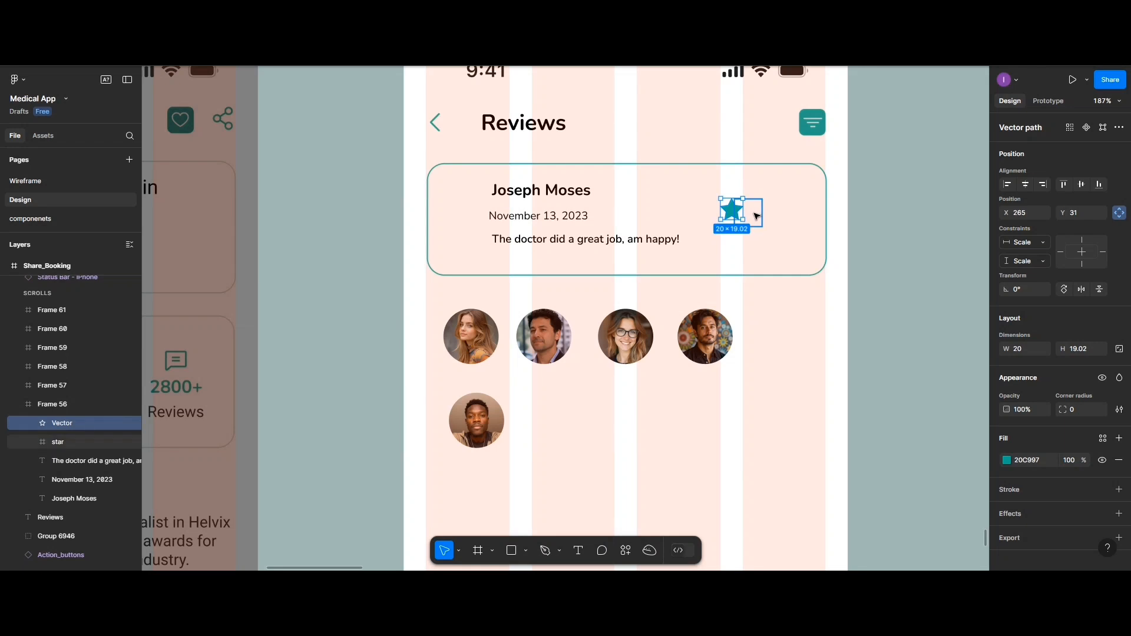
left_click(756, 216)
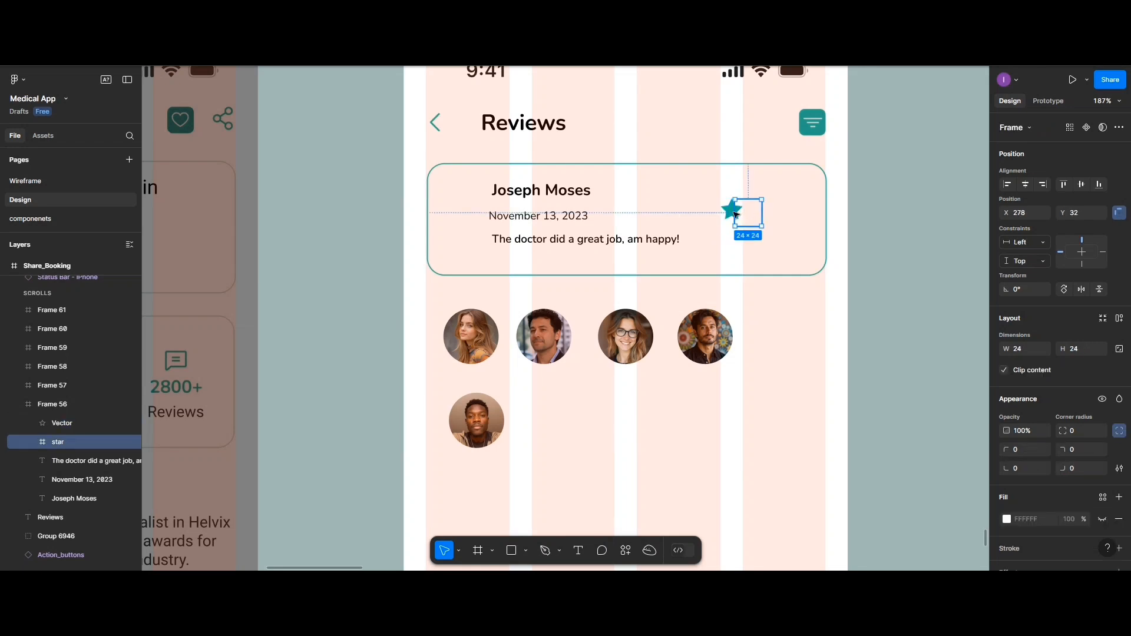
key("Delete")
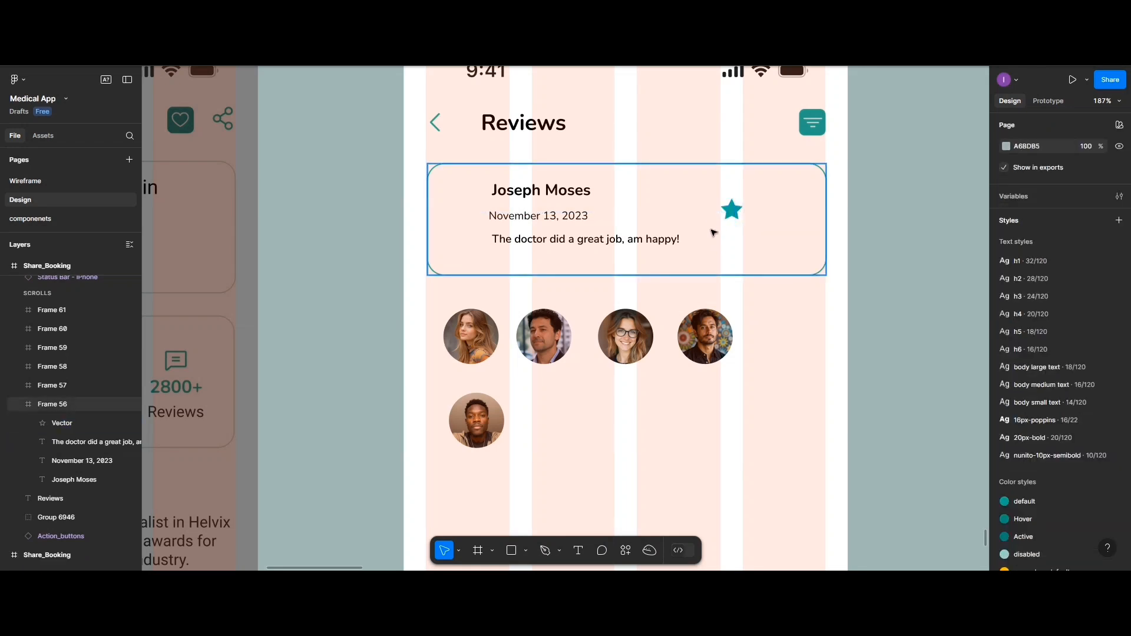
- Duplicate the review date text, change the copy to "5 stars" and place it beside the star at about X 291, Y 38
left_click(569, 218)
left_click(570, 218)
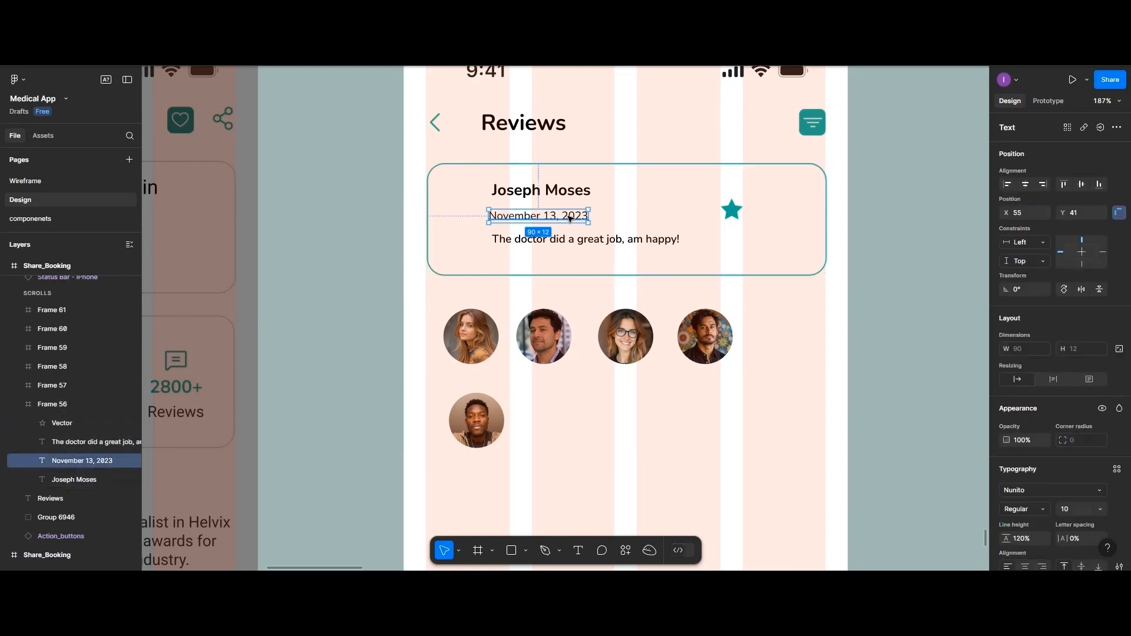
left_click_drag(570, 217, 779, 236)
double_click(779, 236)
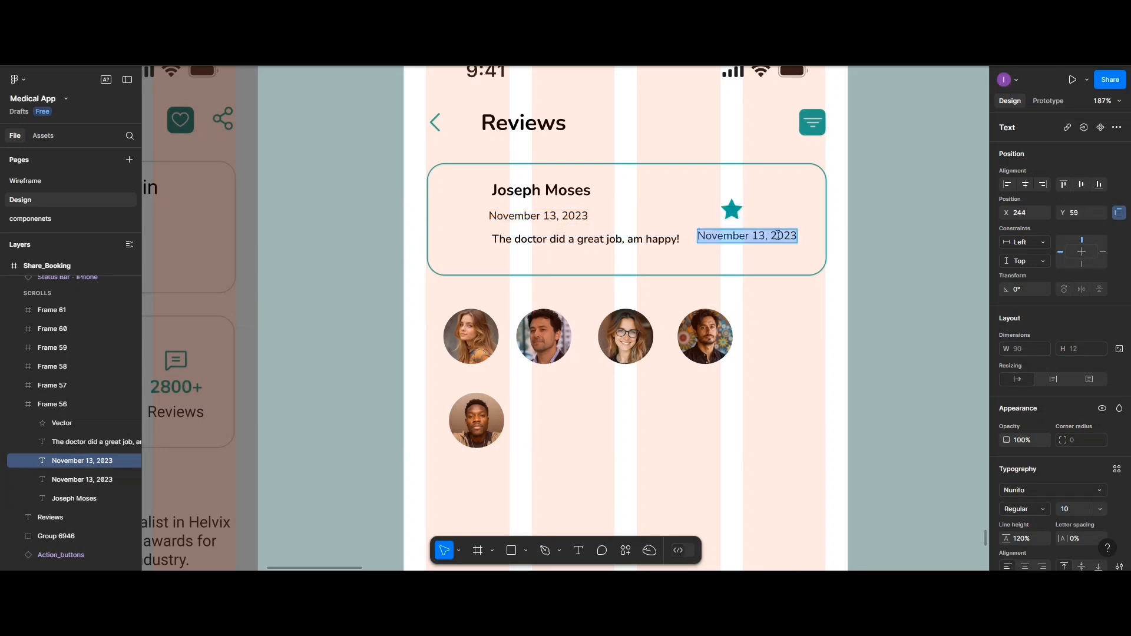
key("BackSpace")
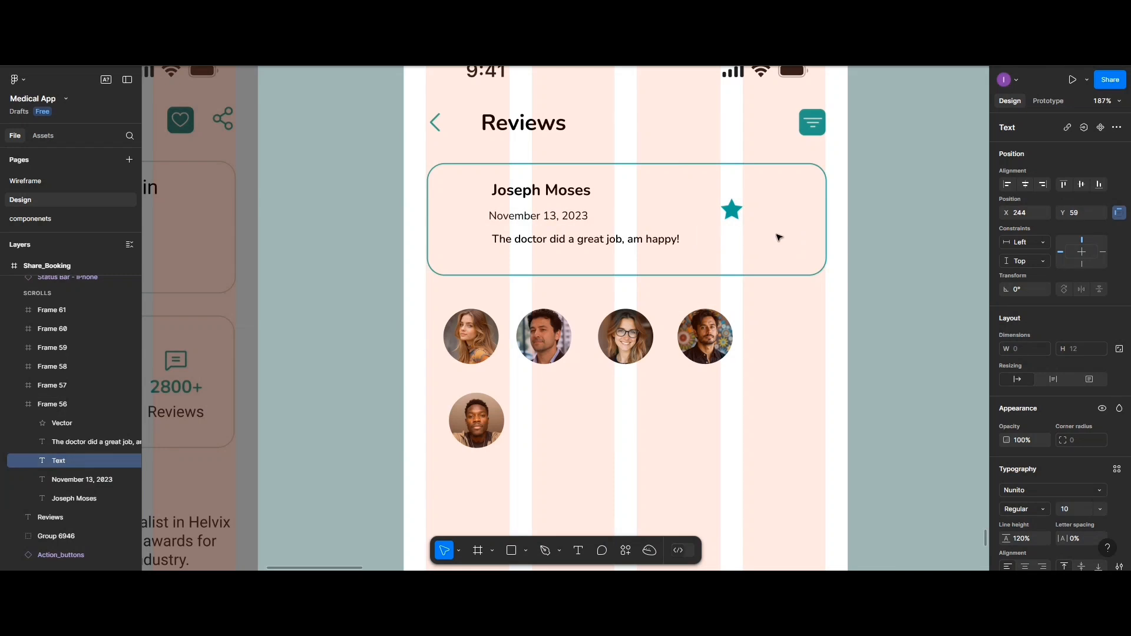
type("5")
type("s")
left_click(710, 238)
type("s")
key("Escape")
left_click_drag(723, 239, 776, 215)
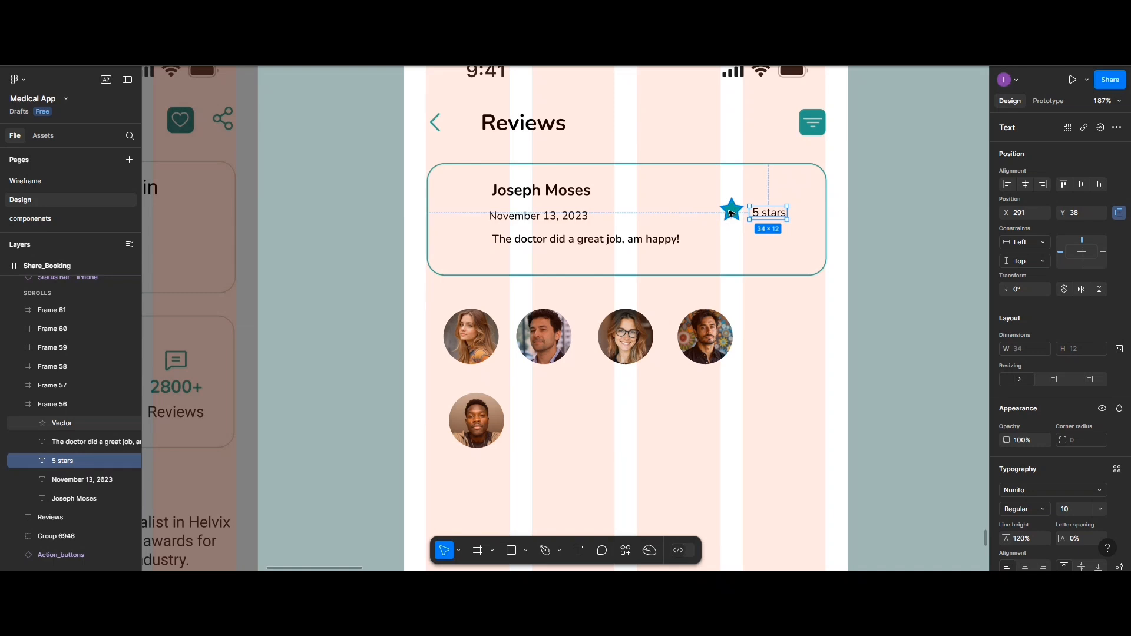
- Shrink the star with the Scale tool to about 11 × 10.46
left_click(731, 212)
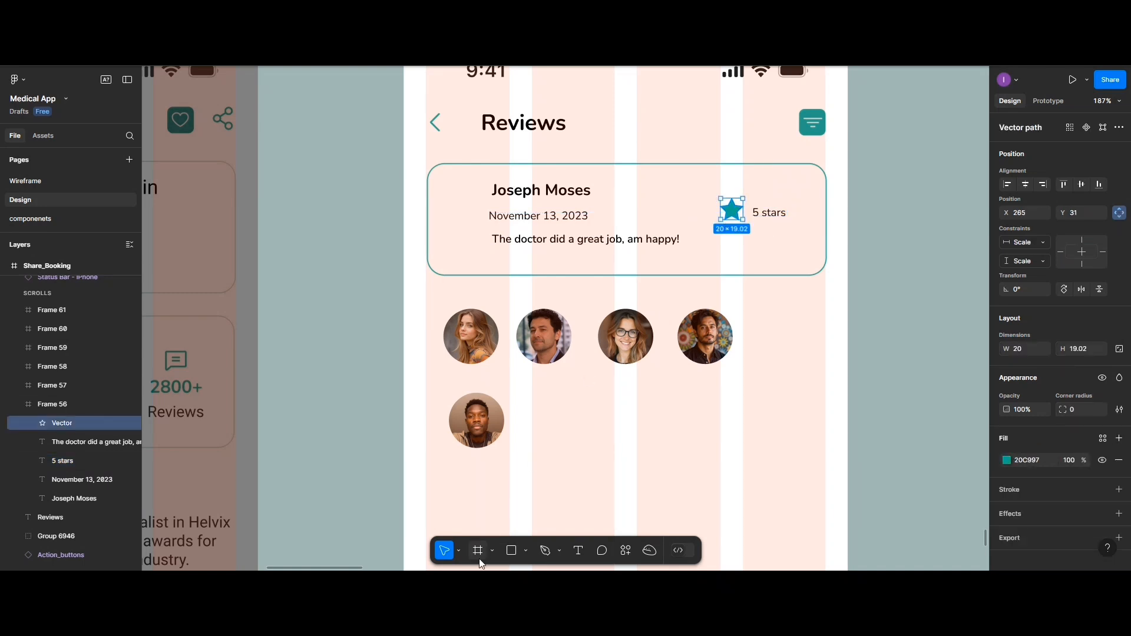
left_click(460, 550)
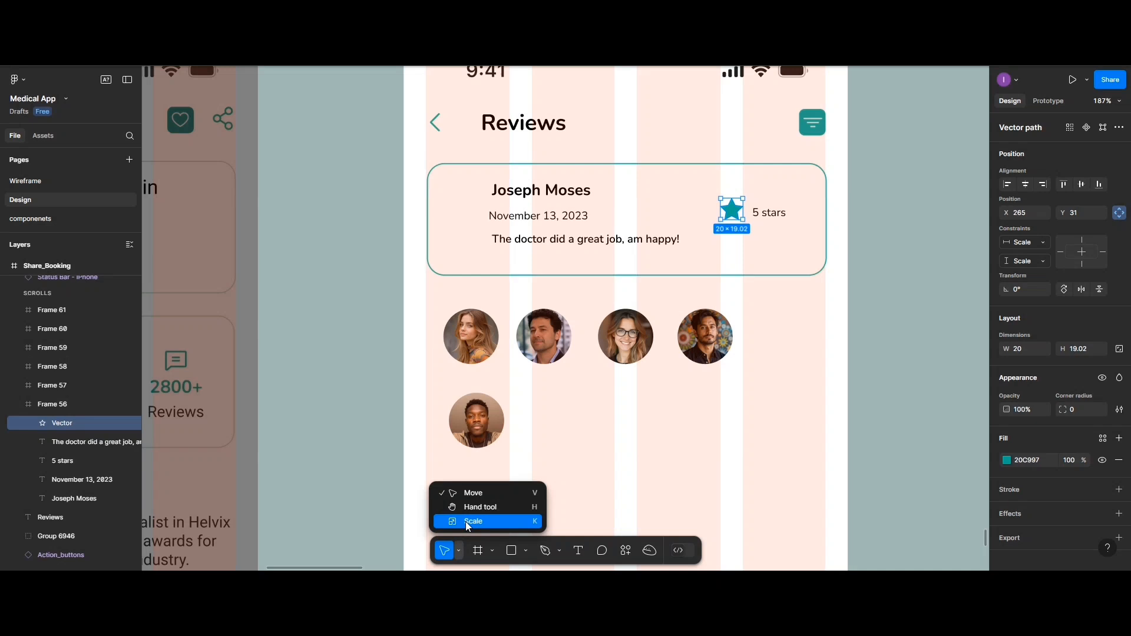
left_click(491, 488)
left_click(458, 551)
key("k")
left_click_drag(743, 198, 724, 216)
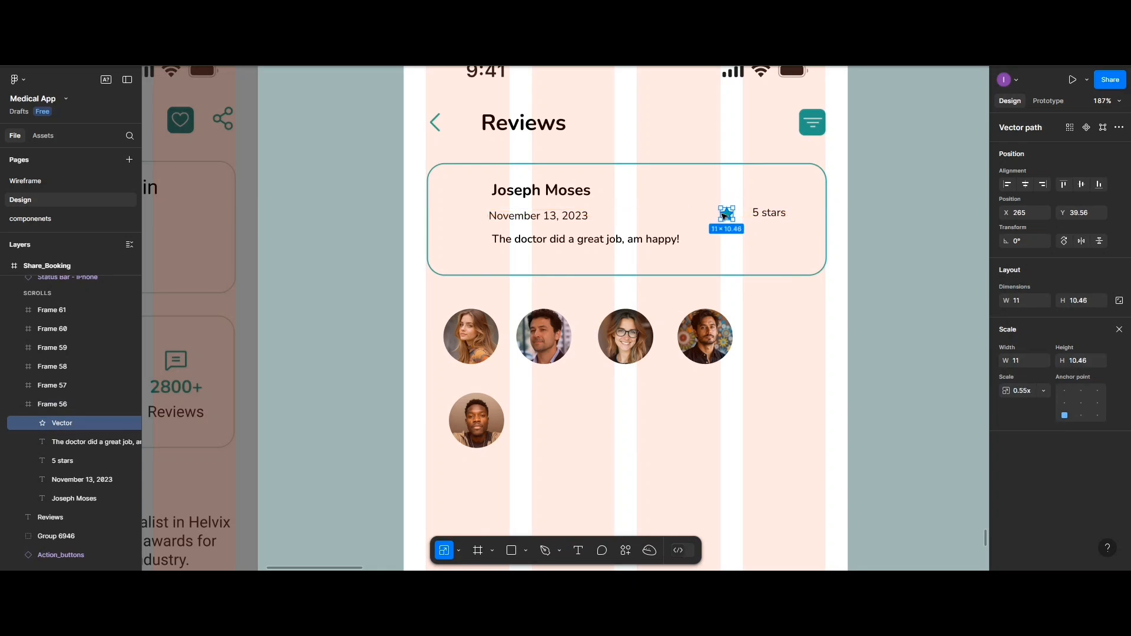
- Group the star with the "5 stars" text and set the horizontal spacing between them to 5
left_click(763, 213, "shift")
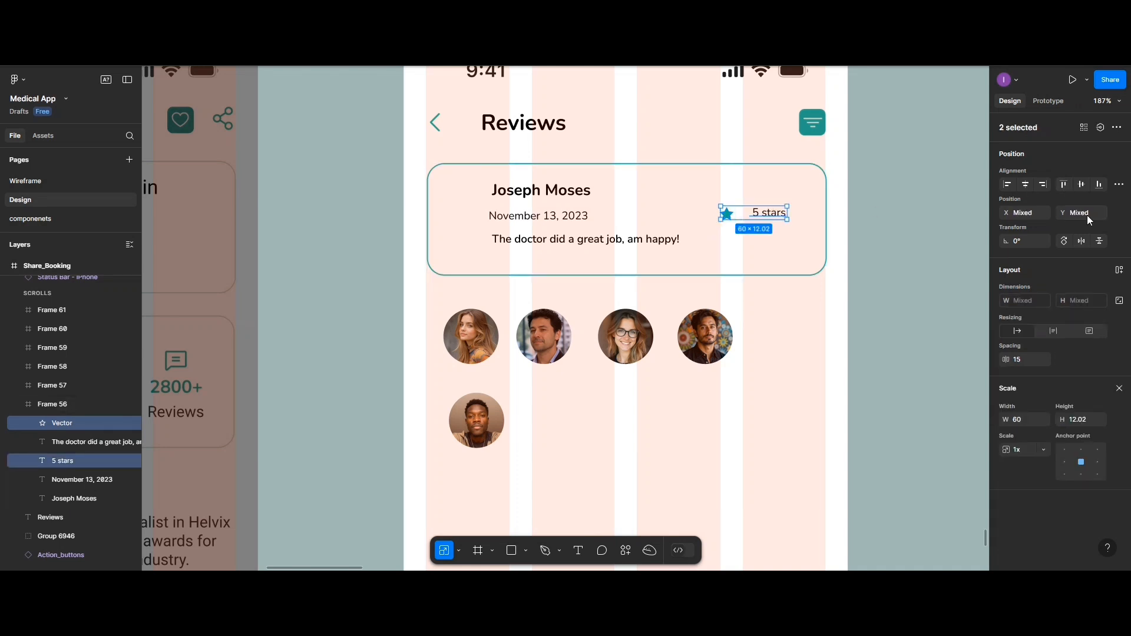
left_click(1118, 184)
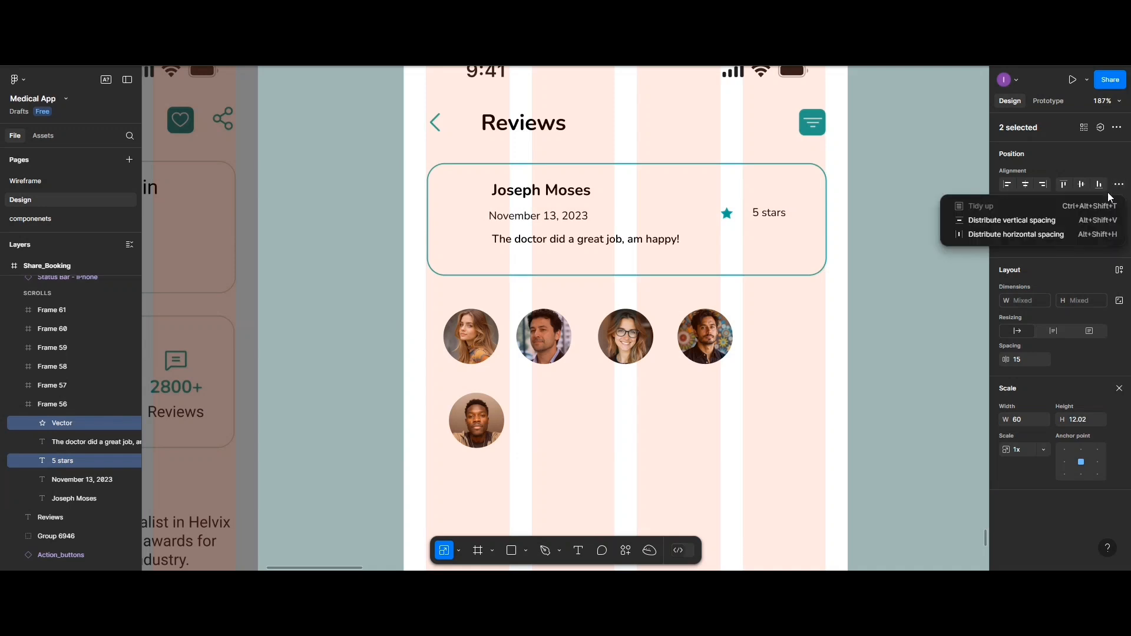
left_click(1047, 234)
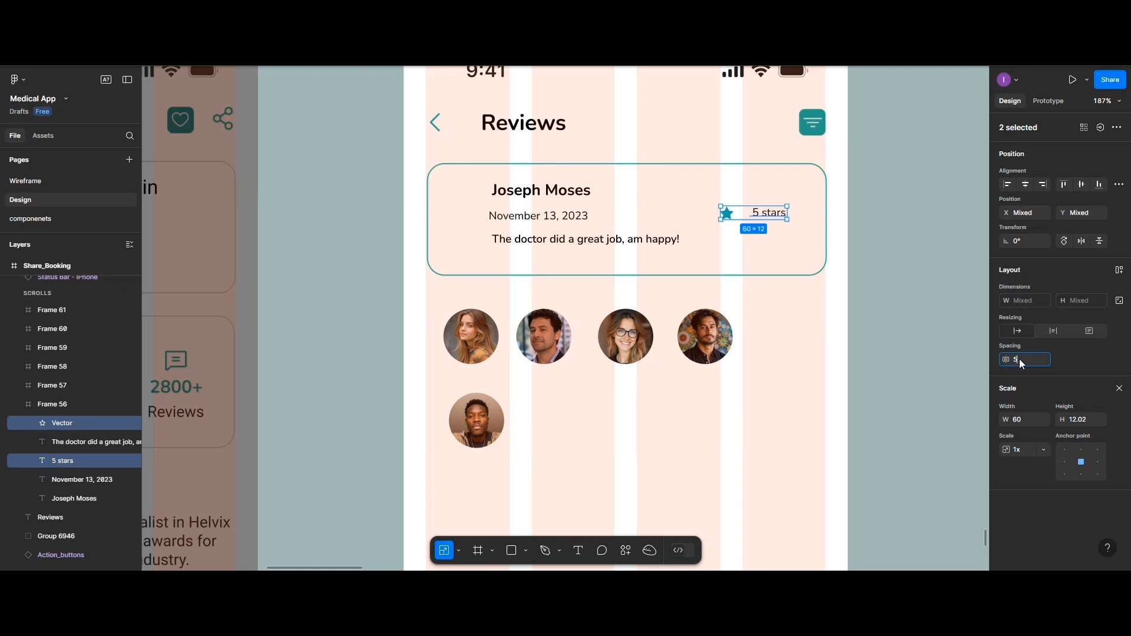
key("Return")
key("ctrl+g")
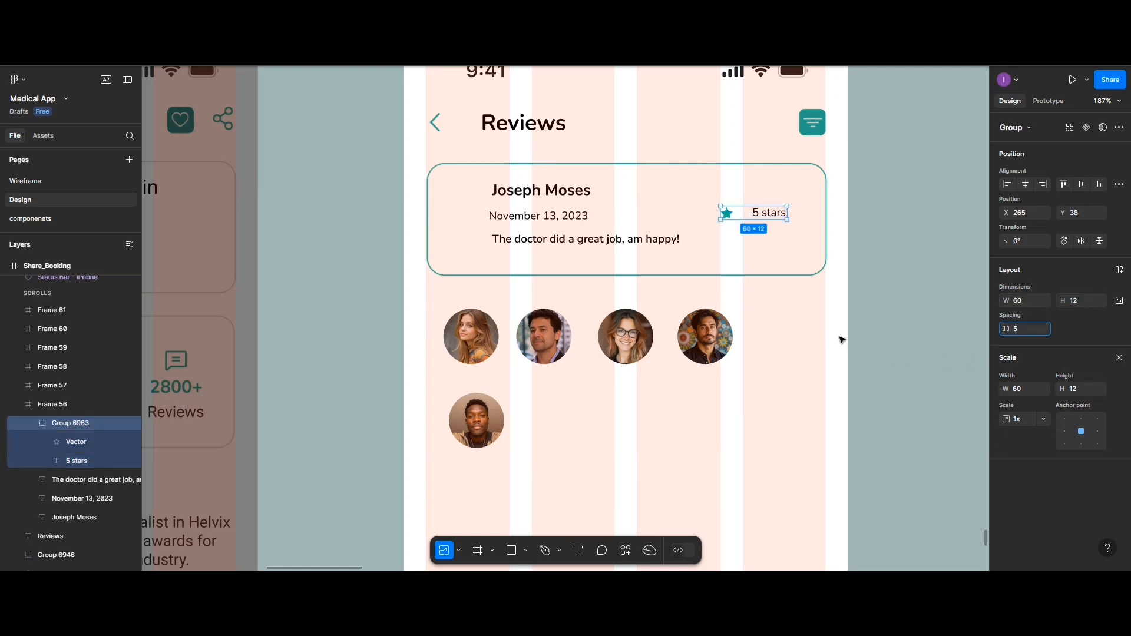
left_click(724, 238)
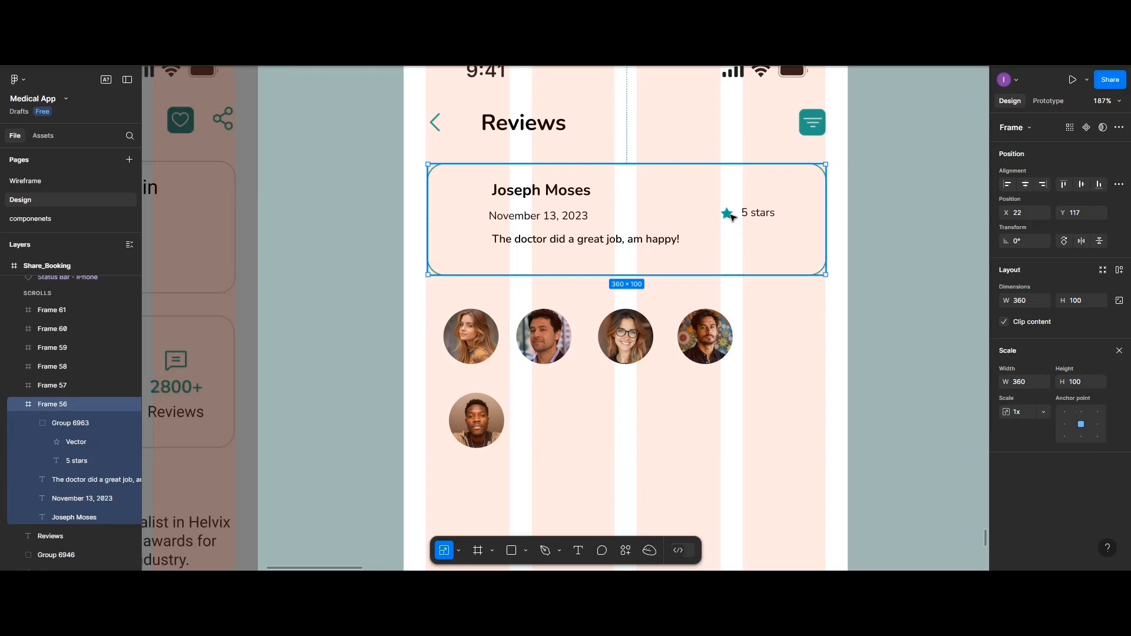
- Move the star rating group to about X 293, Y 35 in the card and set its spacing to 2
left_click(739, 214)
left_click_drag(750, 214, 781, 211)
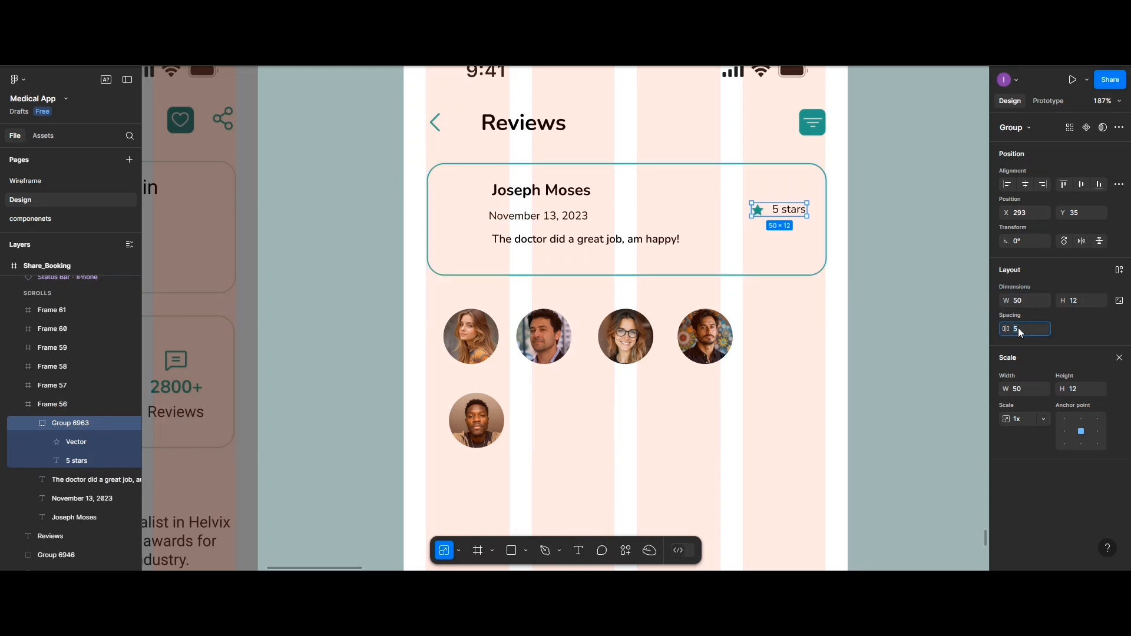
left_click(740, 259)
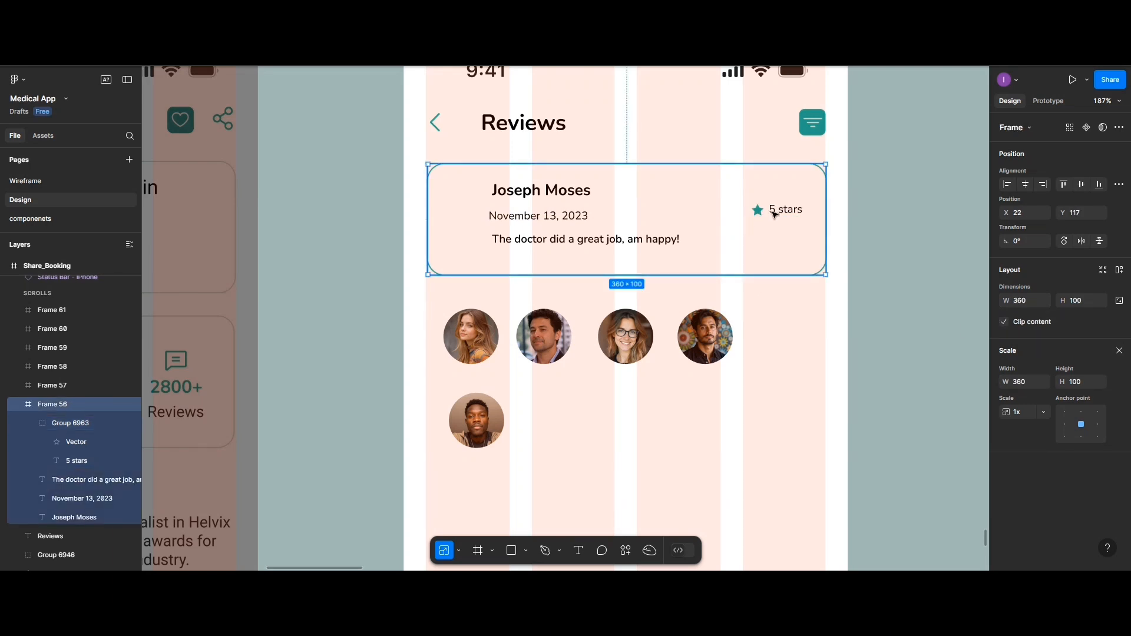
left_click(775, 214)
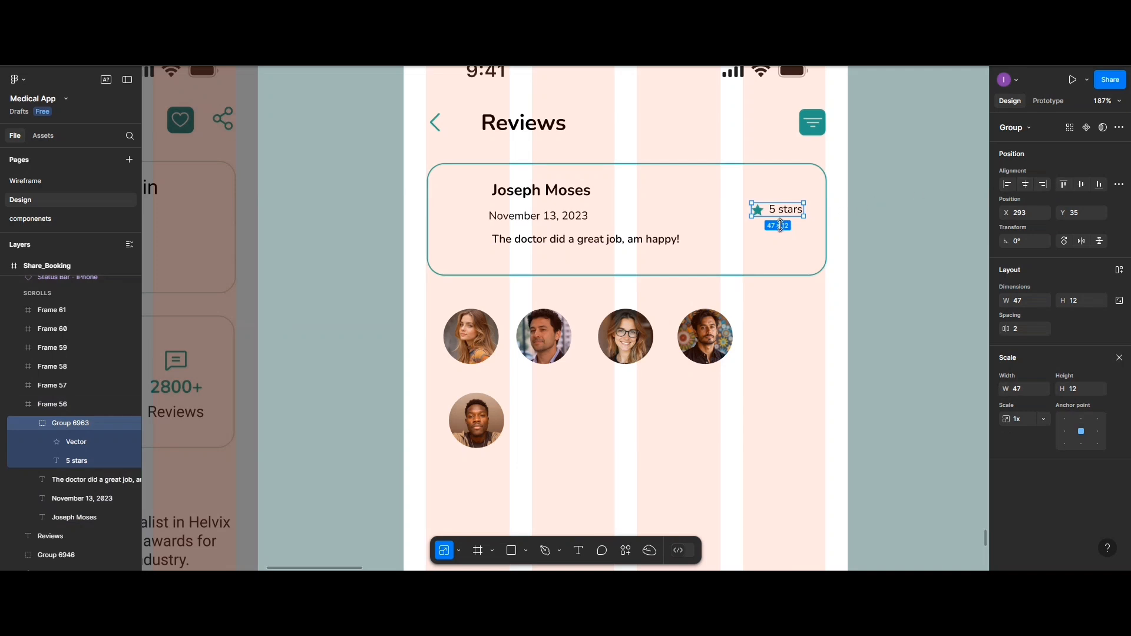
- Left-align the reviewer name, date and comment in the card and set their vertical spacing to 5
left_click(523, 193)
left_click(523, 216, "shift")
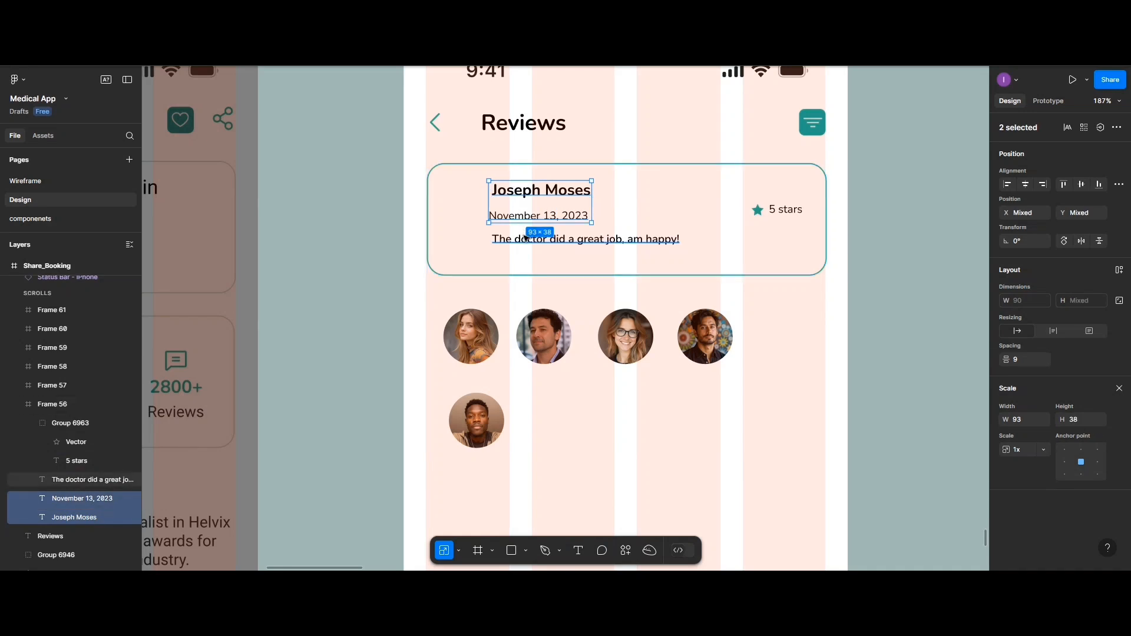
left_click(524, 238, "shift")
left_click(1006, 186)
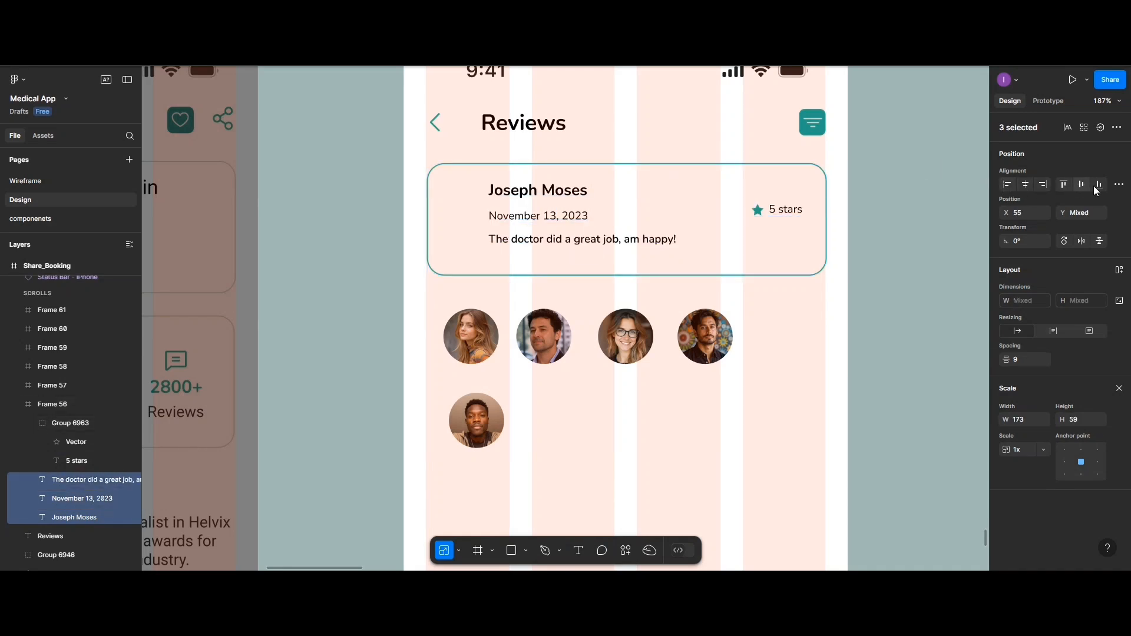
left_click(1118, 185)
left_click(1044, 224)
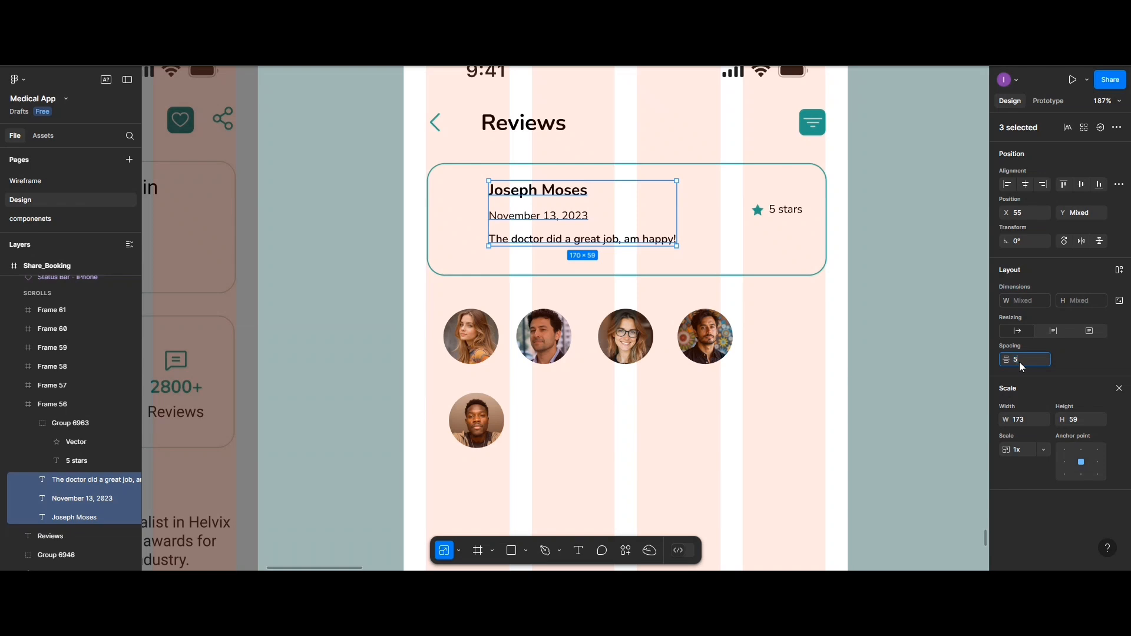
key("Return")
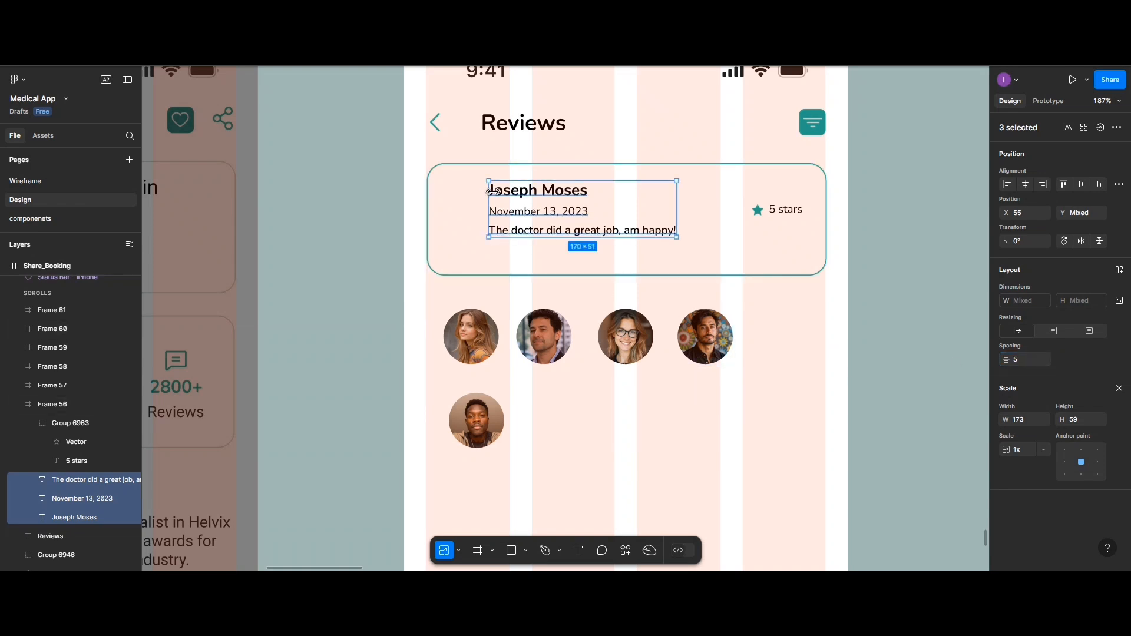
- Group the name, date and comment, move the group to about X 84 and centre it vertically in the review card
key("ctrl+g")
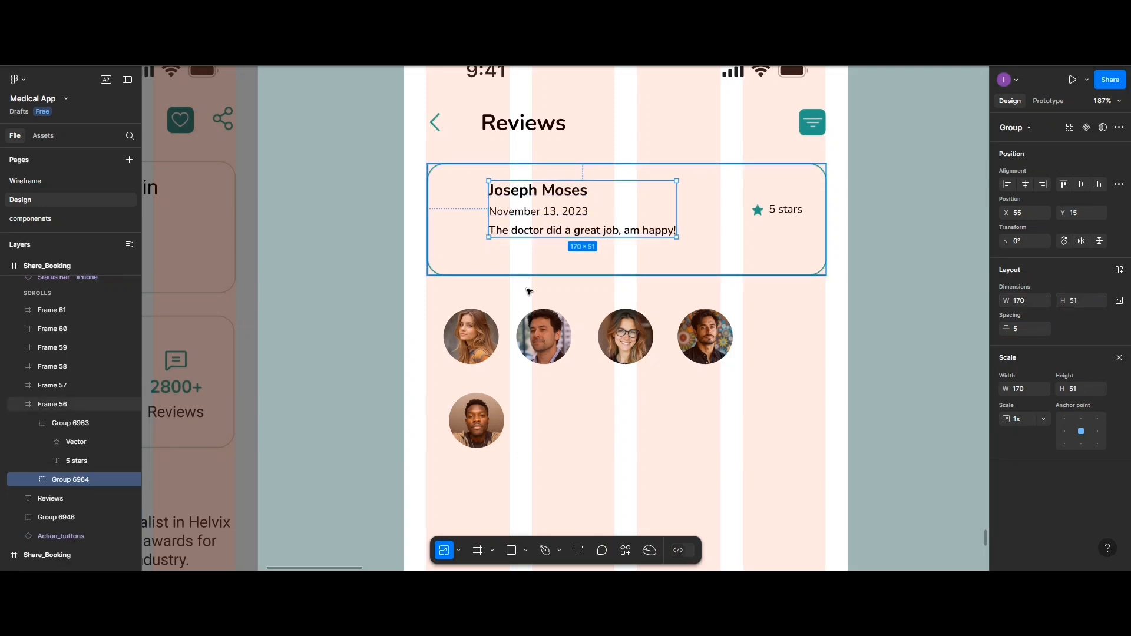
left_click_drag(539, 224, 570, 229)
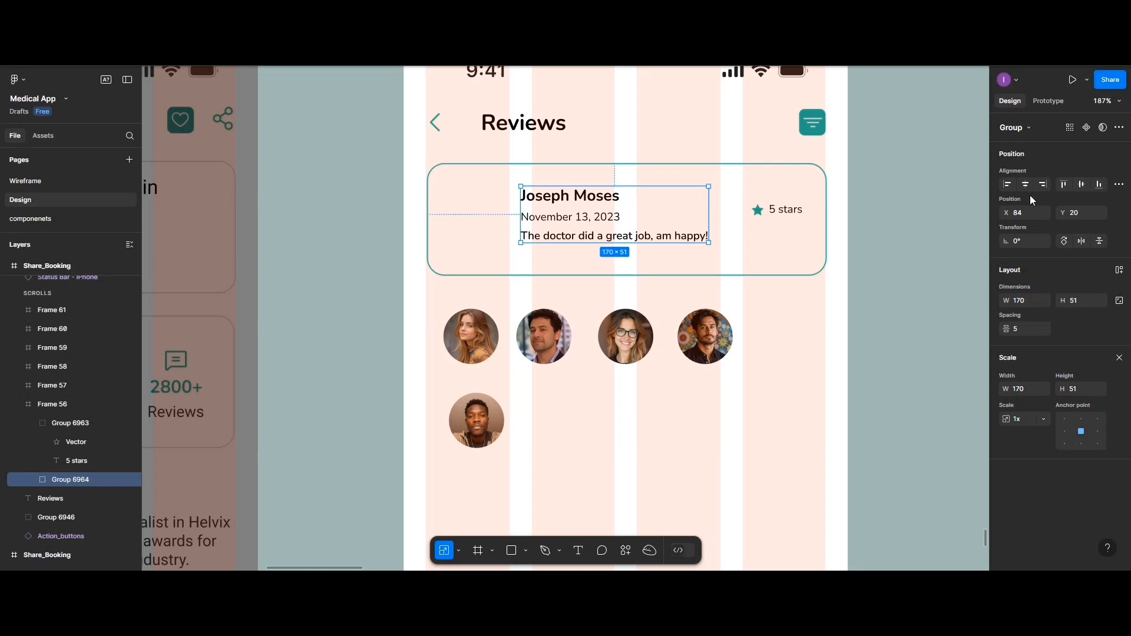
left_click(1075, 185)
- Move the second avatar of the upper row into the review card before the reviewer text, at X 19, Y 25
left_click(560, 335)
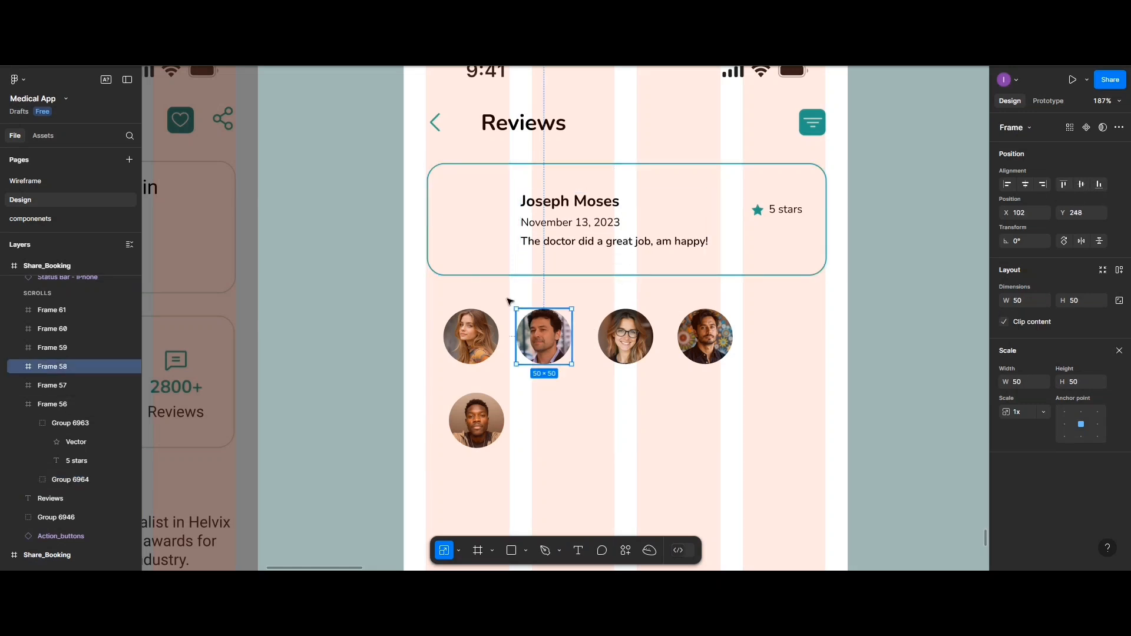
left_click_drag(553, 342, 483, 227)
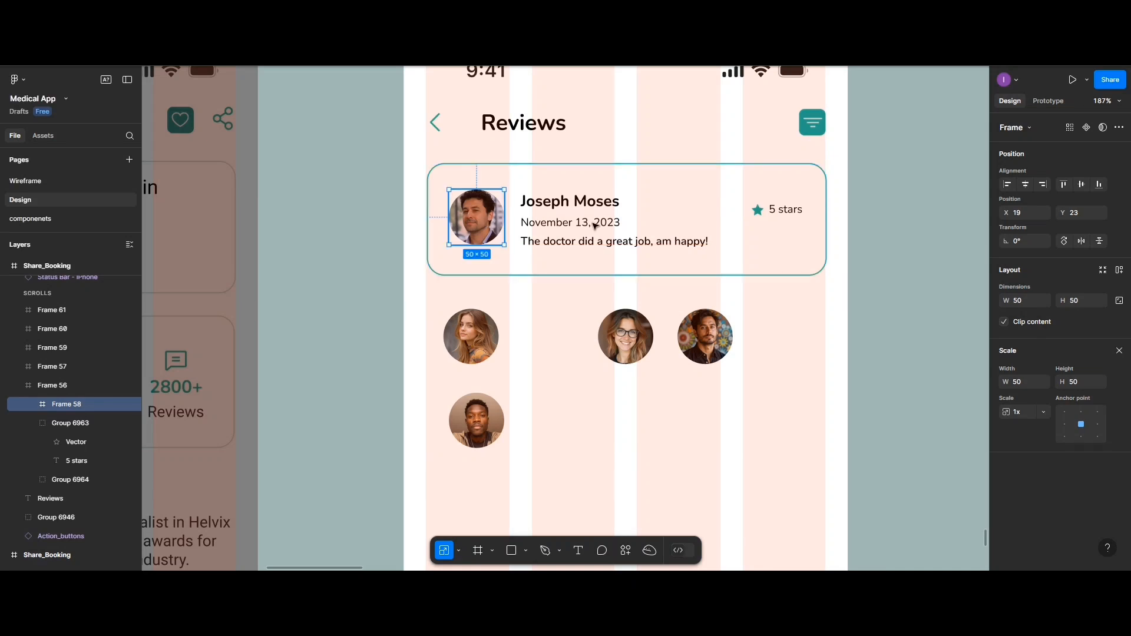
key("Down")
key("Down")
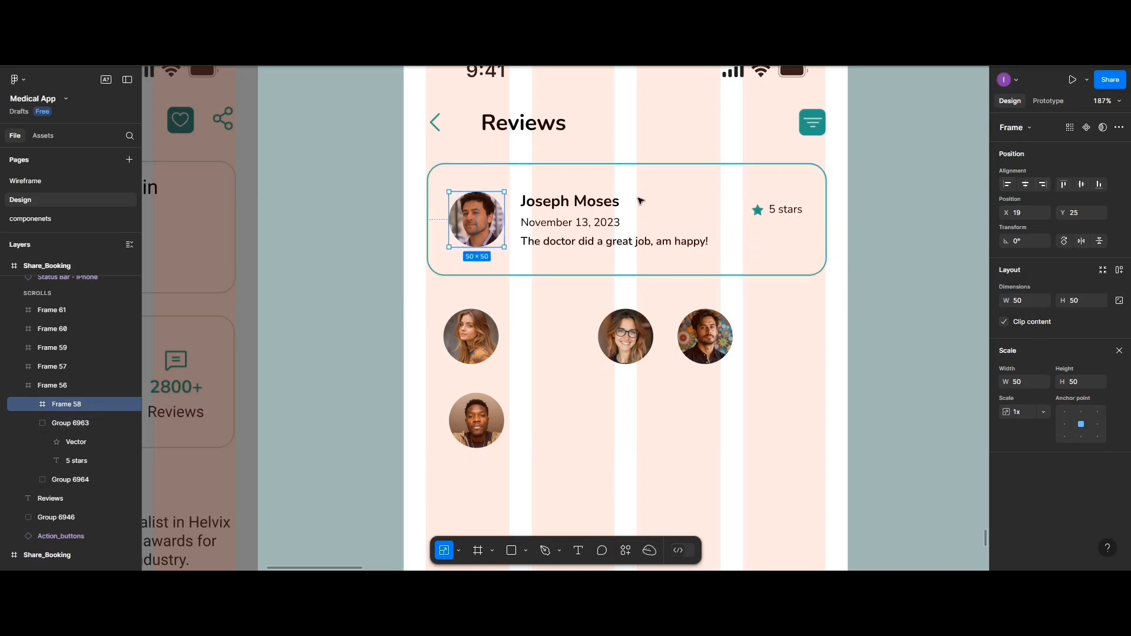
left_click(641, 203, "shift")
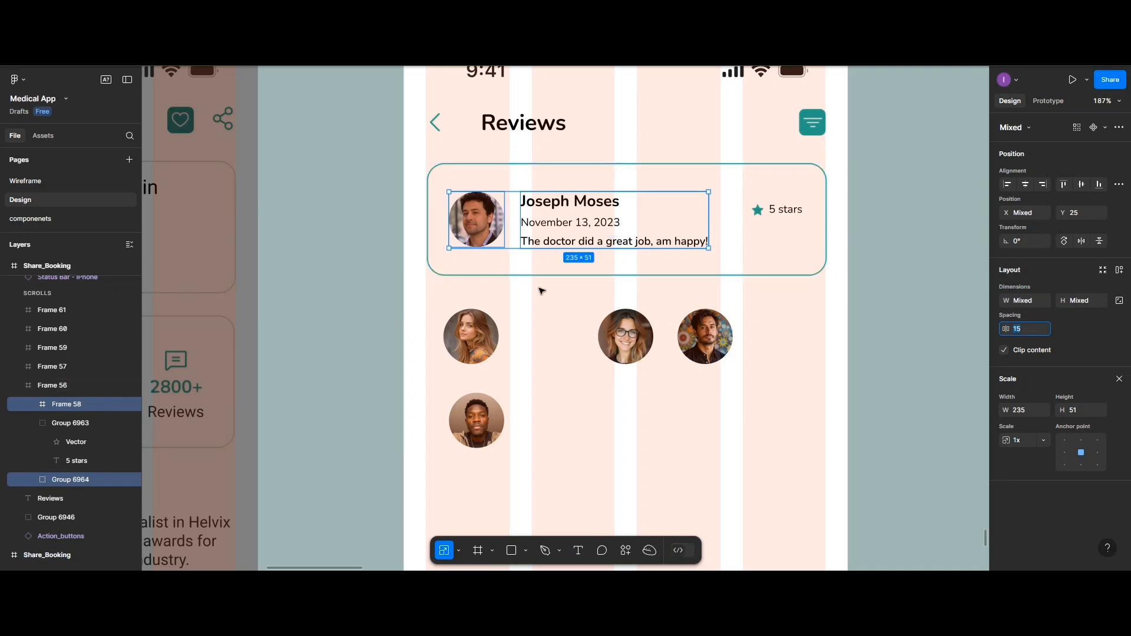
left_click(539, 306)
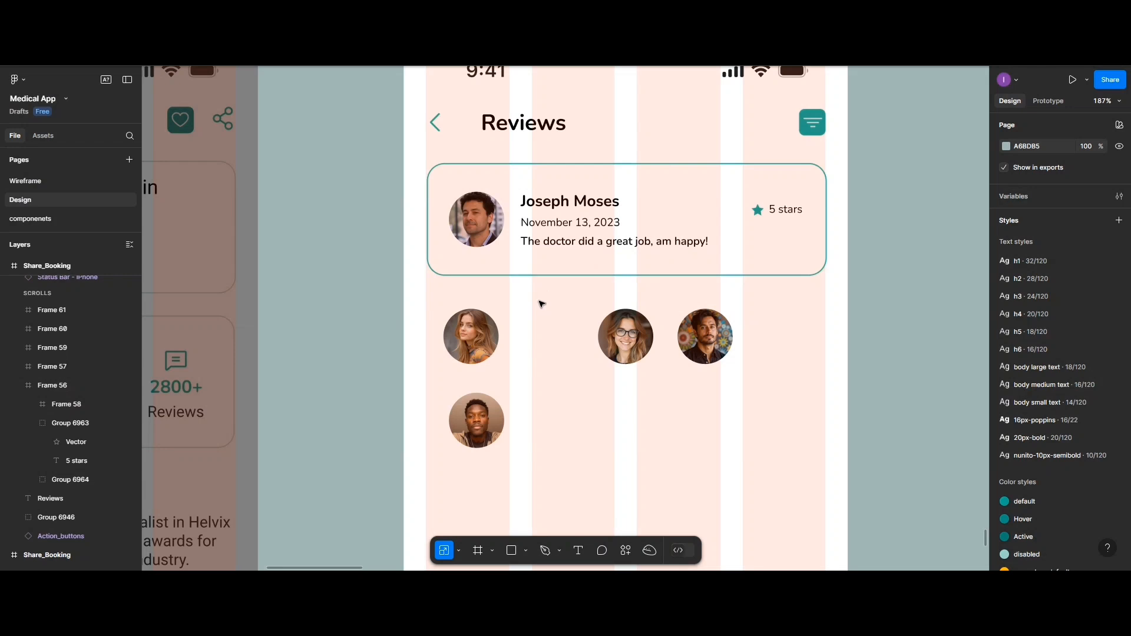
scroll(543, 300, "down", 5)
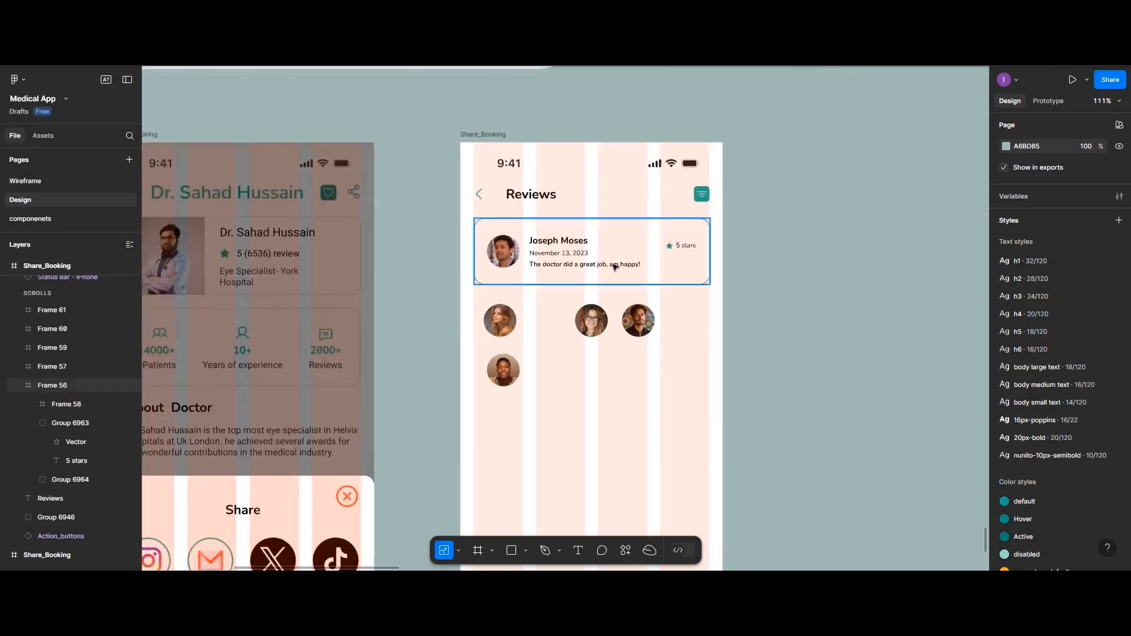
scroll(617, 266, "down", 1)
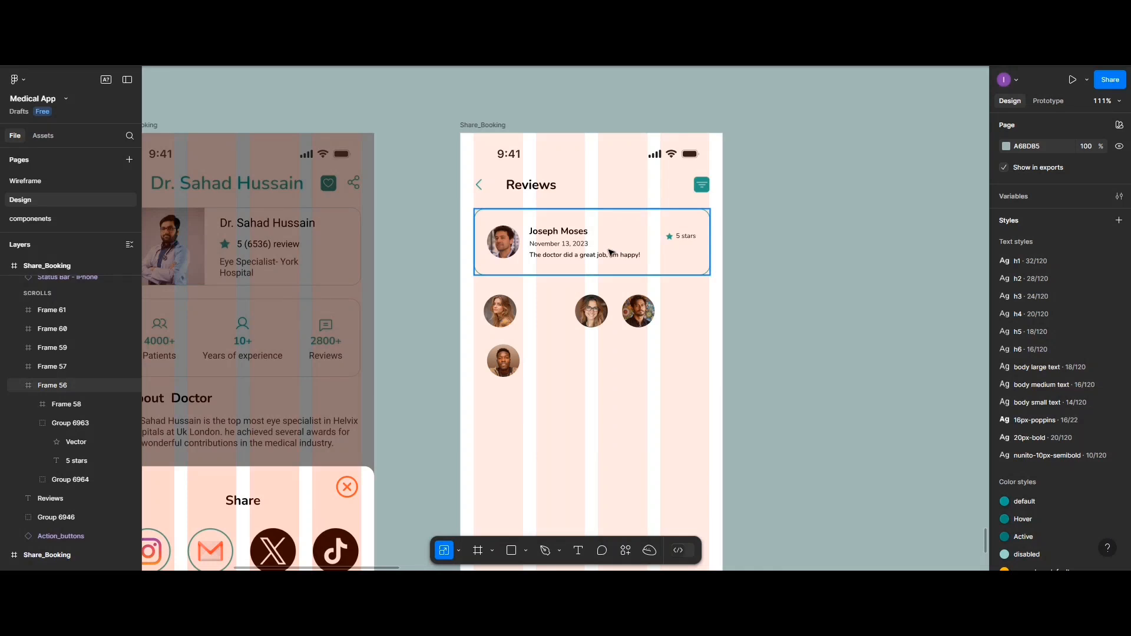
scroll(609, 252, "up", 6)
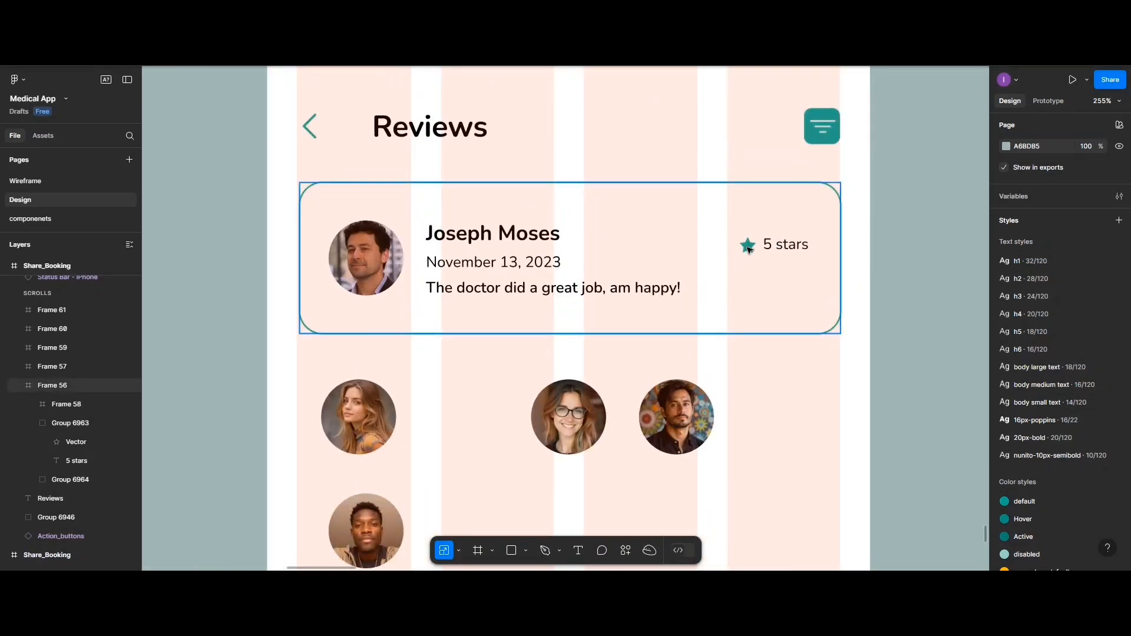
- Apply auto layout to the star rating group in the review card and move the star after the "5 stars" text
left_click(748, 248)
left_click(766, 249)
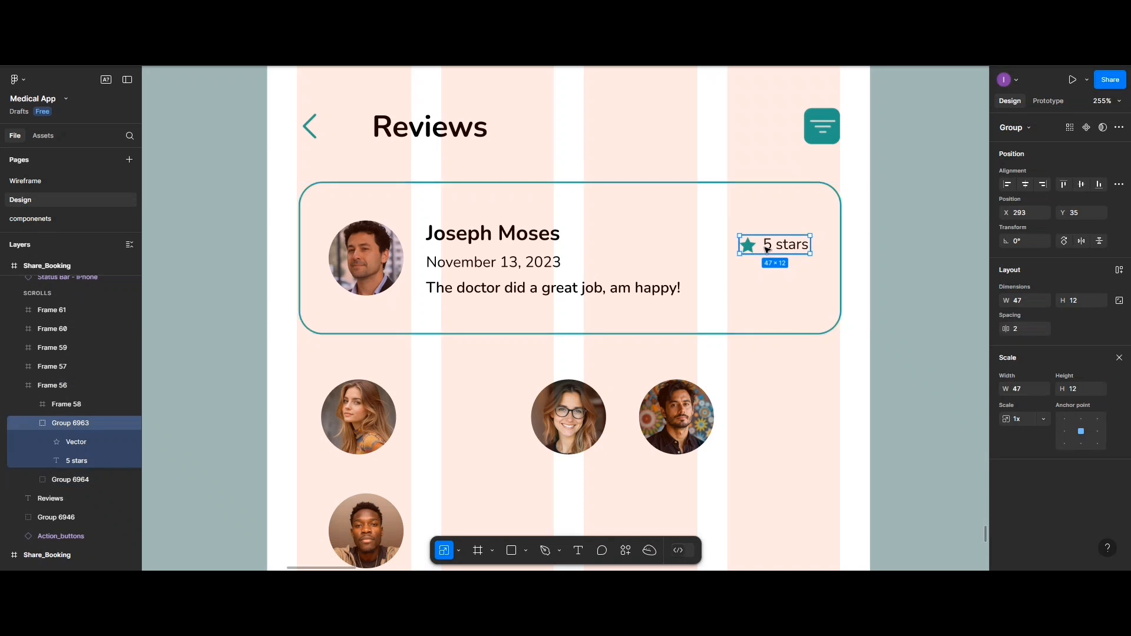
key("shift+a")
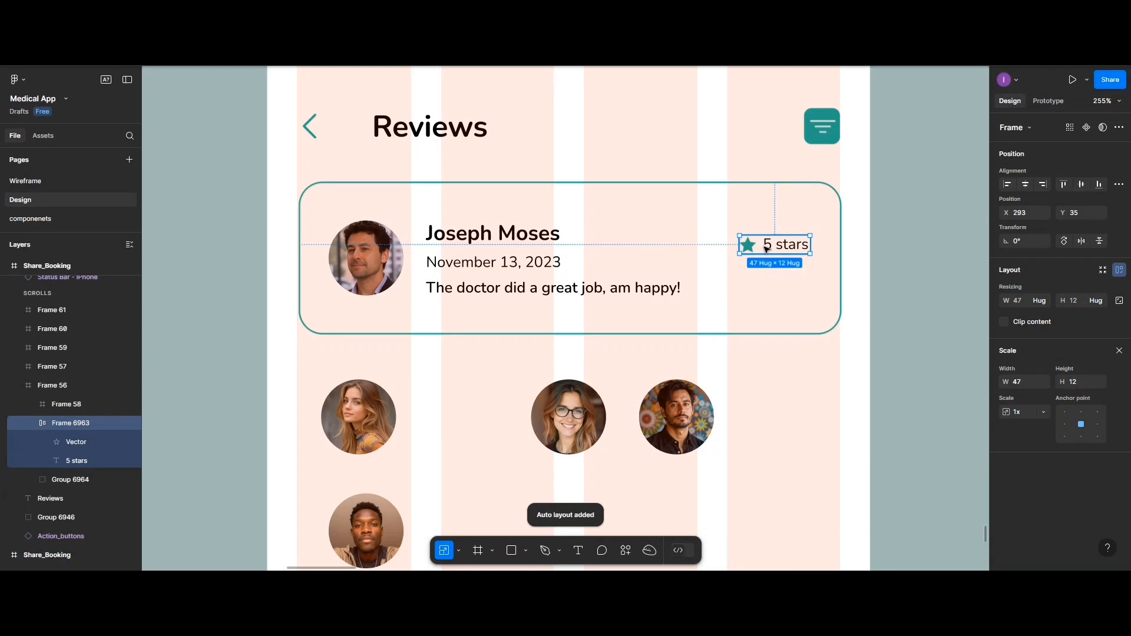
double_click(763, 247)
left_click_drag(746, 247, 795, 250)
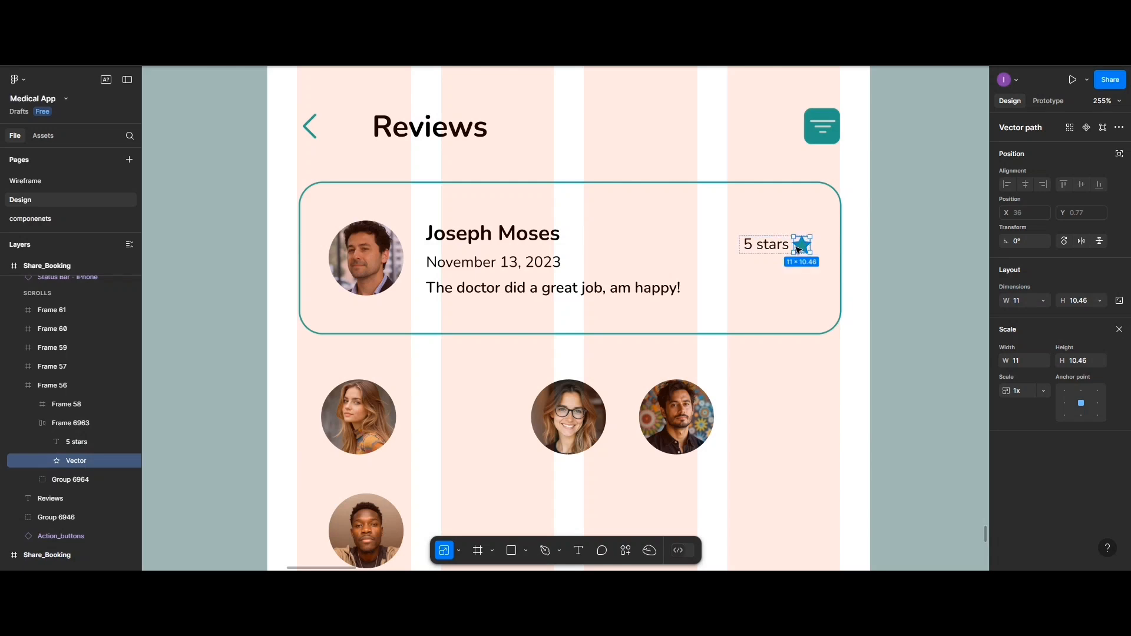
- Duplicate the review card and place the copy below the loose avatars at about X 25, Y 374
left_click(774, 284)
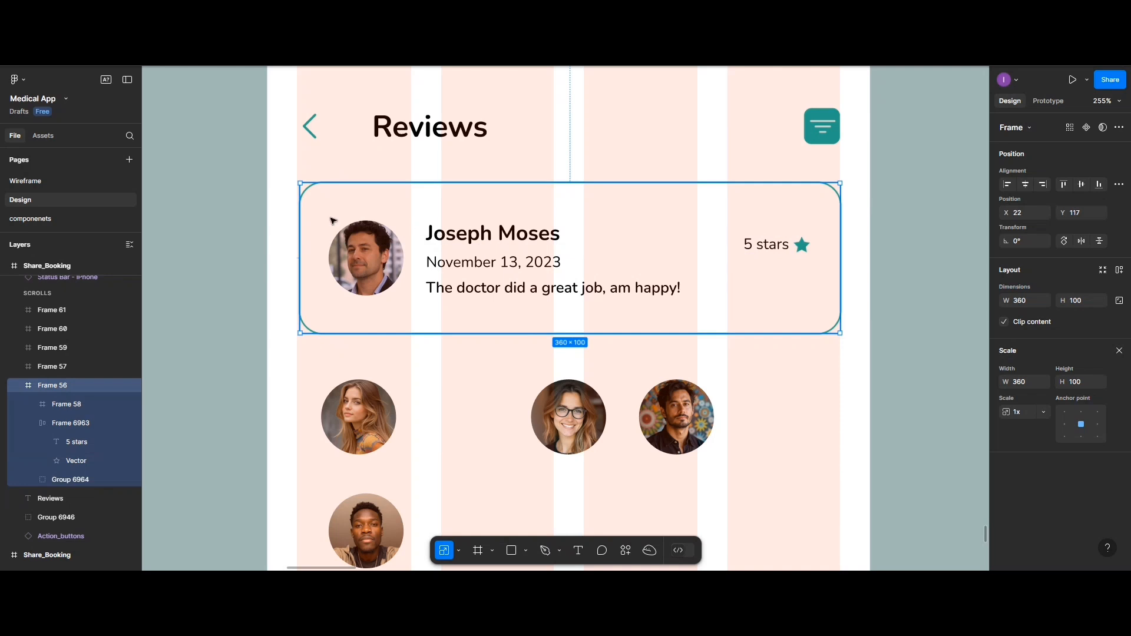
scroll(477, 238, "down", 2)
scroll(482, 242, "down", 1)
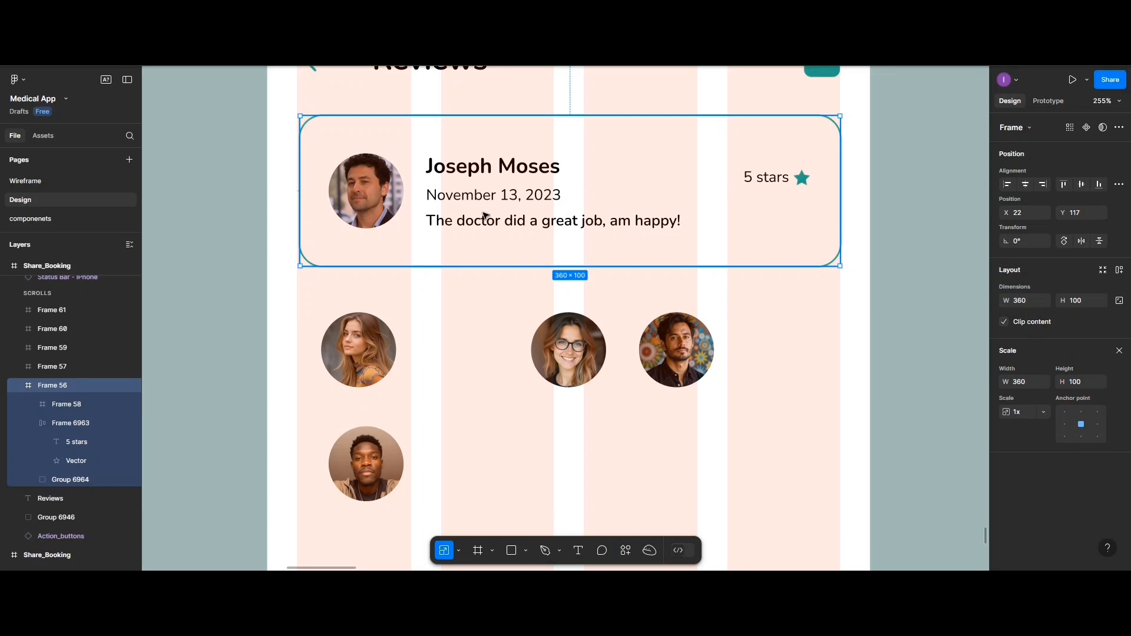
key("ctrl+d")
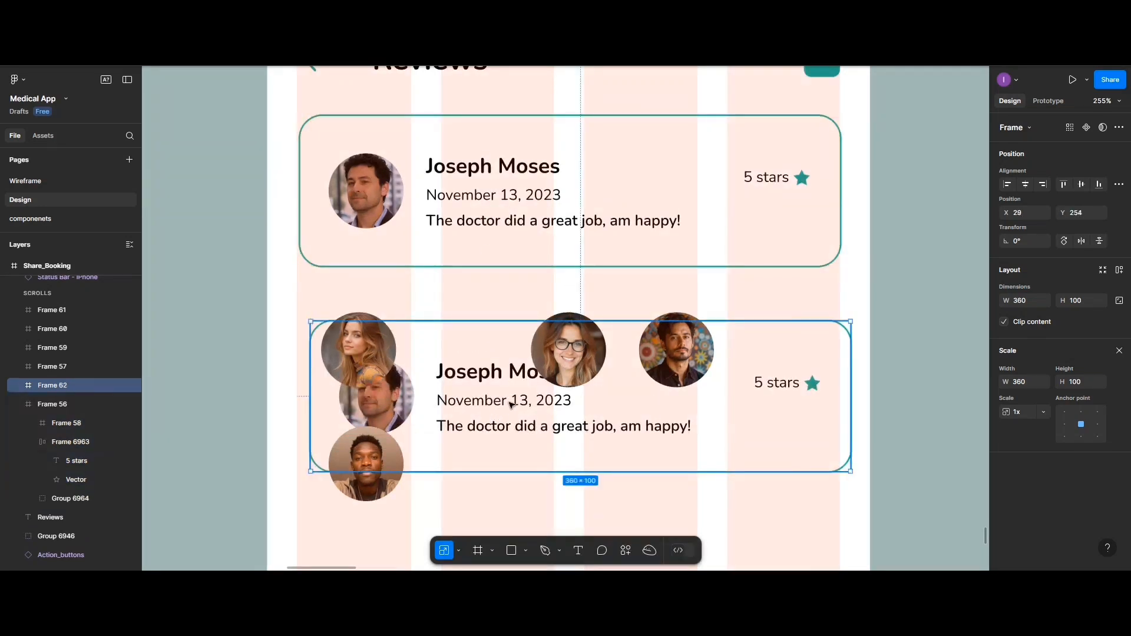
scroll(510, 403, "down", 5)
left_click_drag(507, 298, 505, 449)
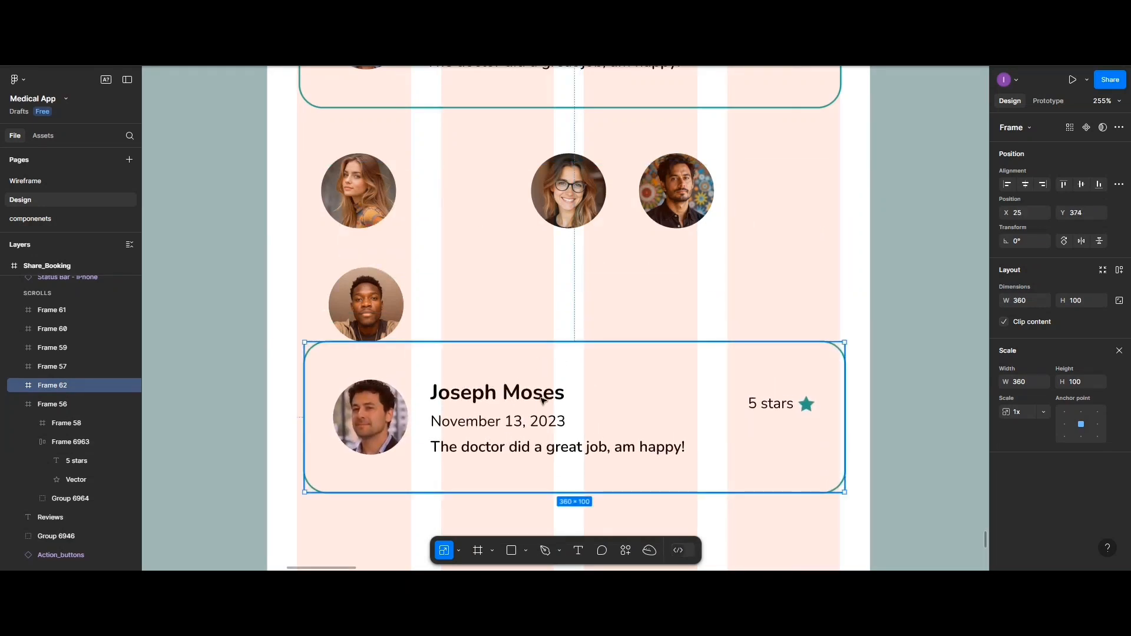
scroll(539, 350, "down", 1)
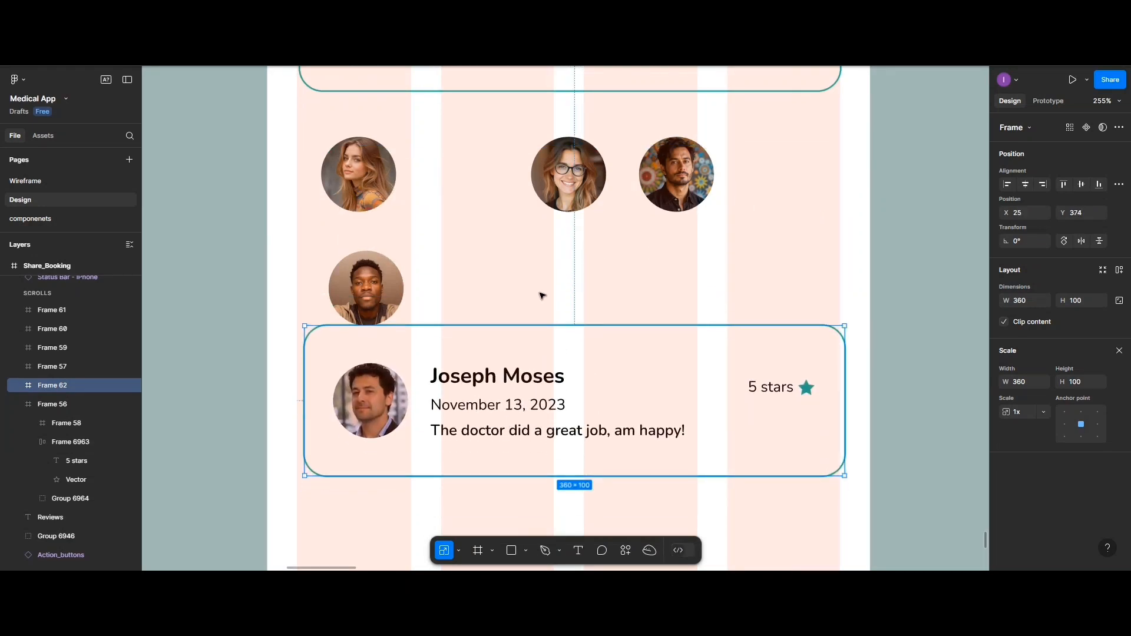
- Replace the avatar in the copied card with the first avatar of the upper loose row, placed at X 19, Y 25
left_click(375, 394)
left_click_drag(376, 394, 454, 355)
key("Delete")
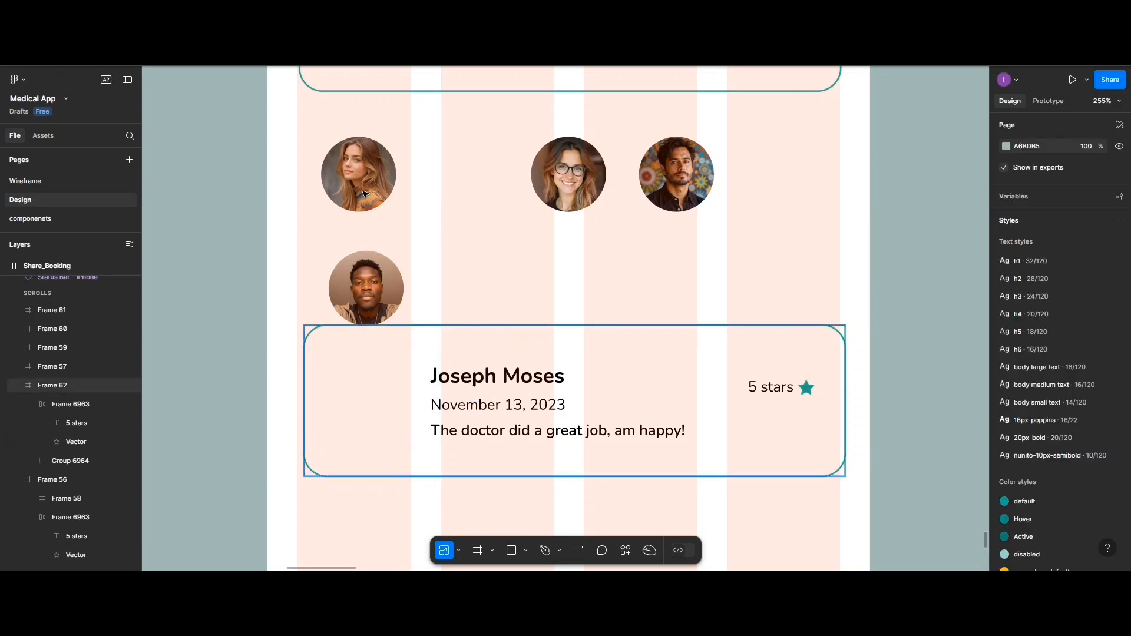
left_click(365, 194)
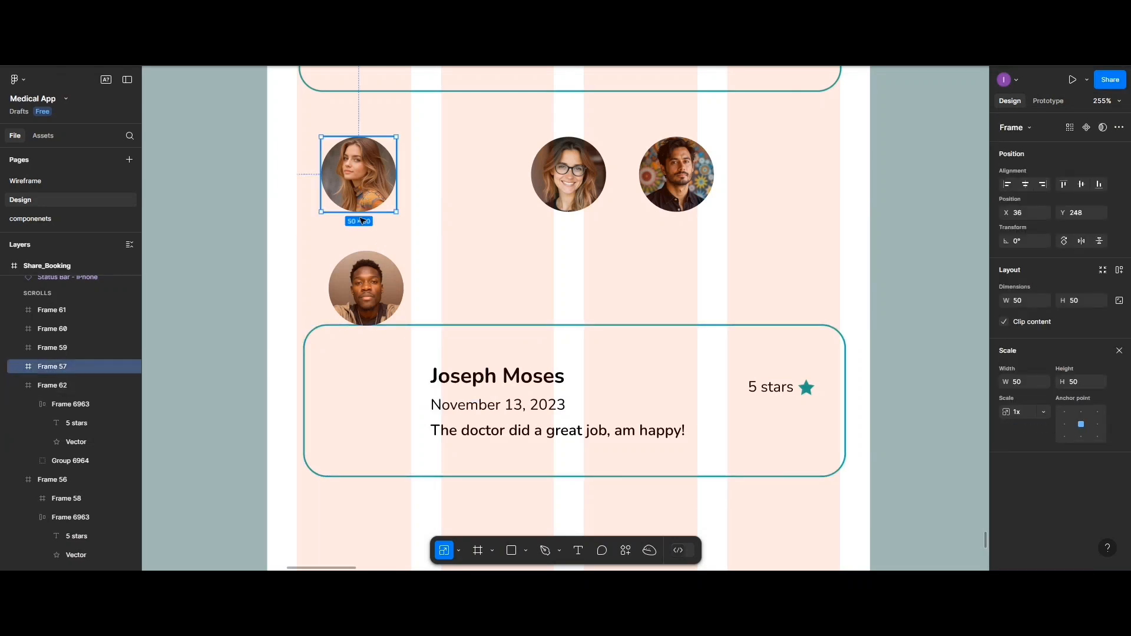
left_click_drag(361, 220, 377, 420)
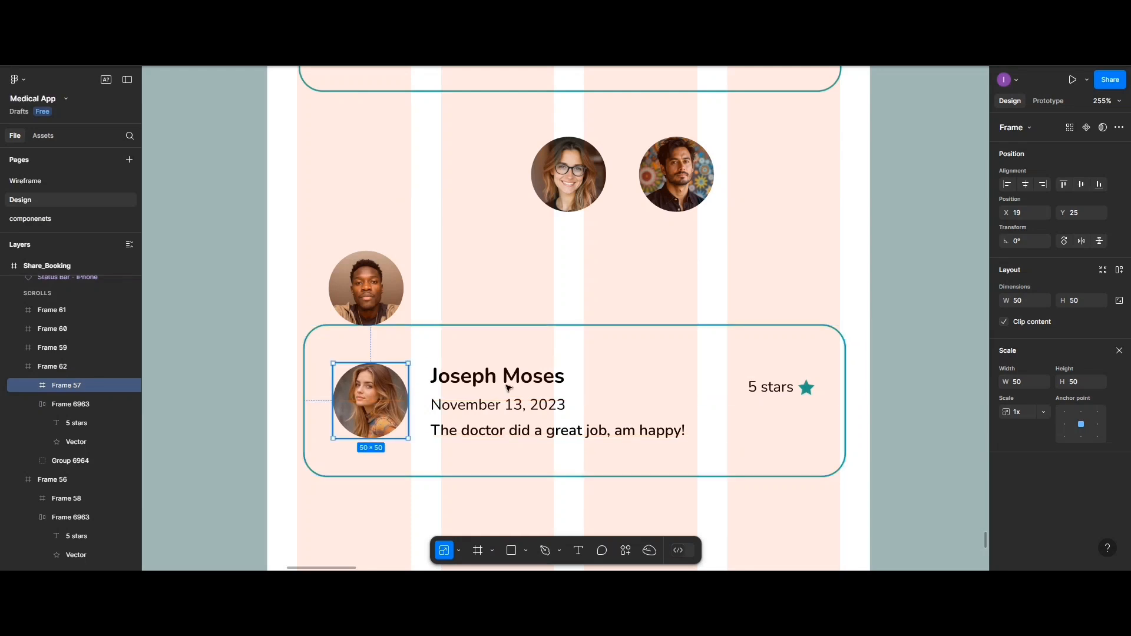
left_click(537, 404, "shift")
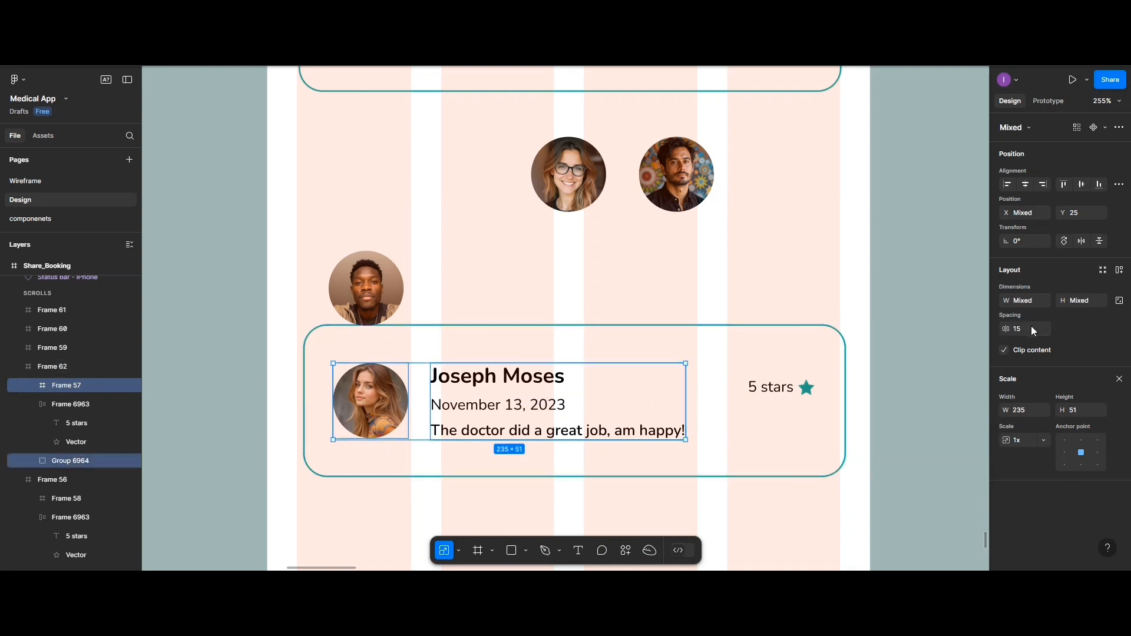
- Replace the first and last name of the reviewer in the copied card with a different reviewer's name
left_click(483, 384)
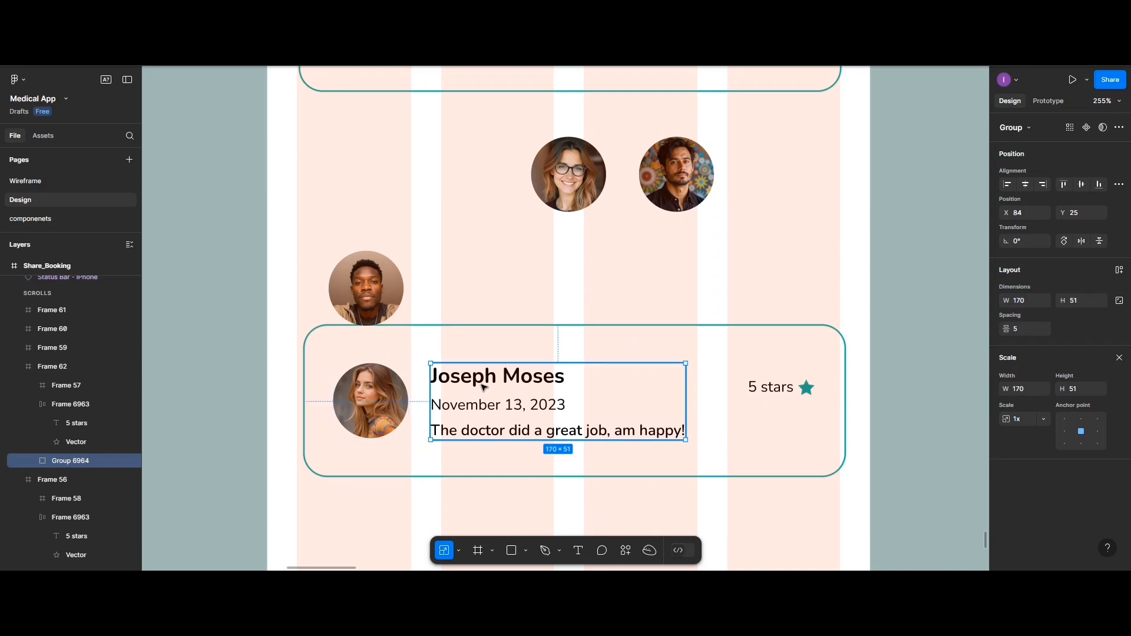
left_click(483, 384)
double_click(483, 384)
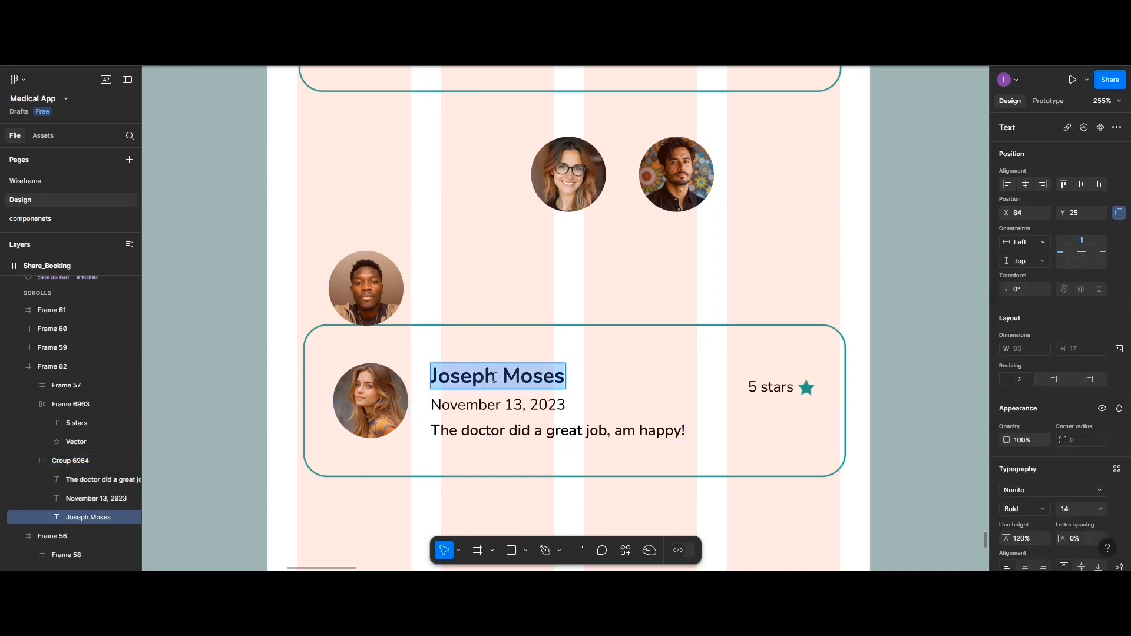
left_click_drag(494, 378, 432, 376)
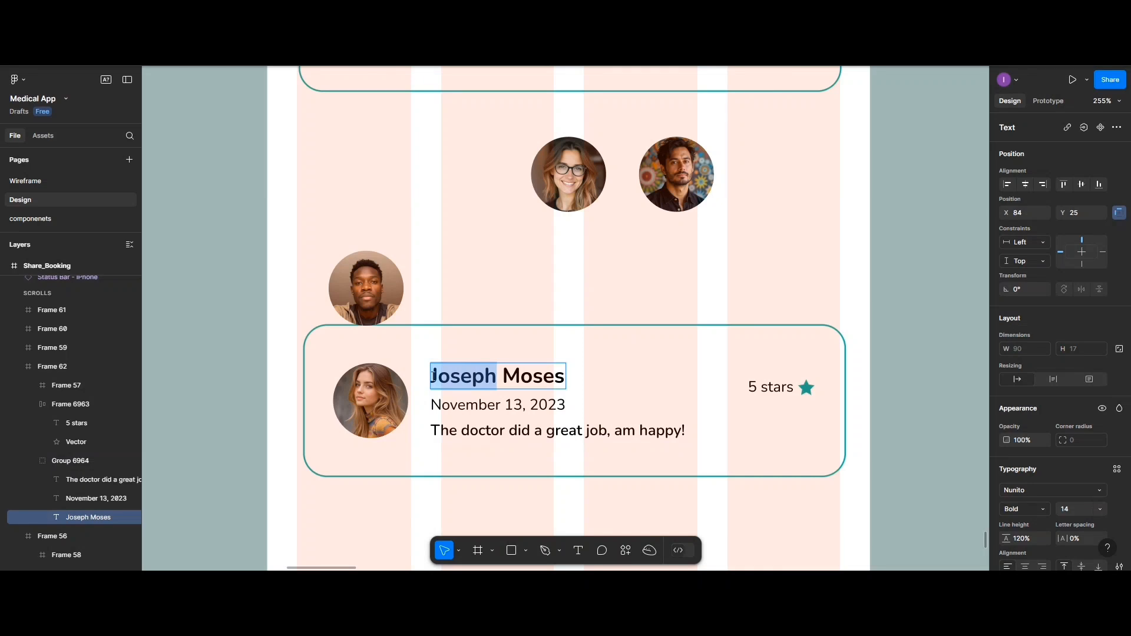
type("Alix")
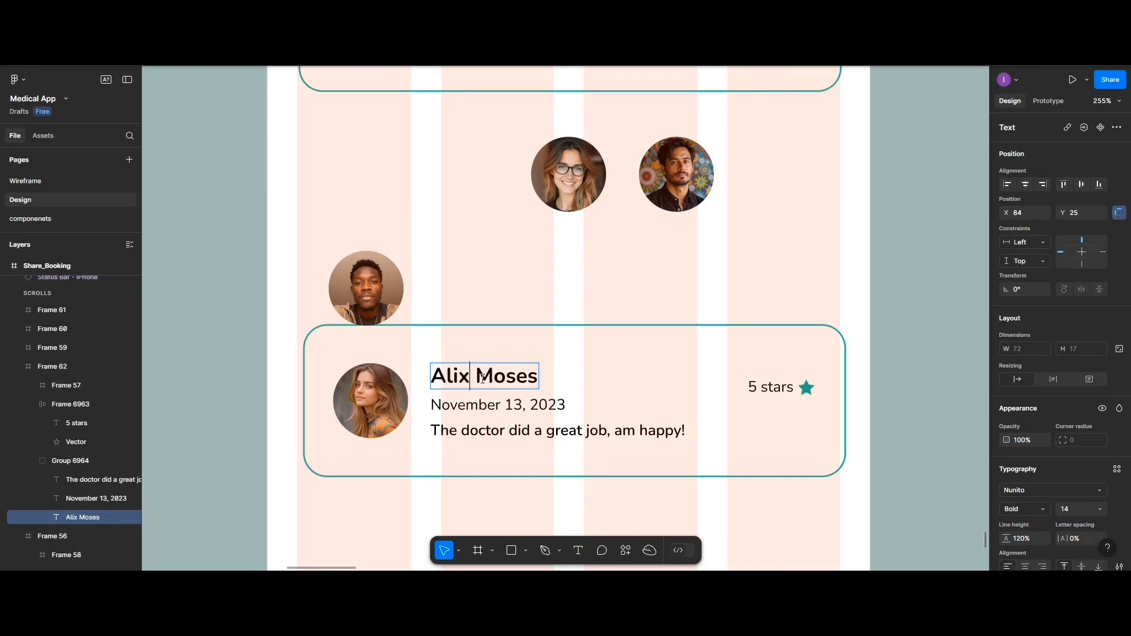
left_click_drag(476, 378, 535, 380)
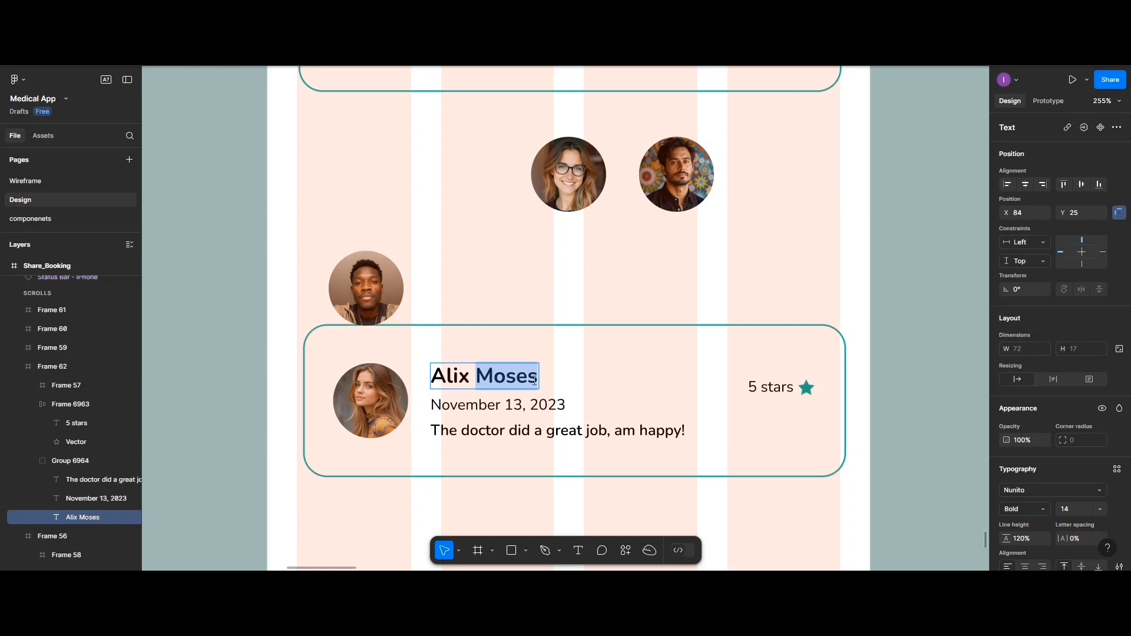
type("Manda")
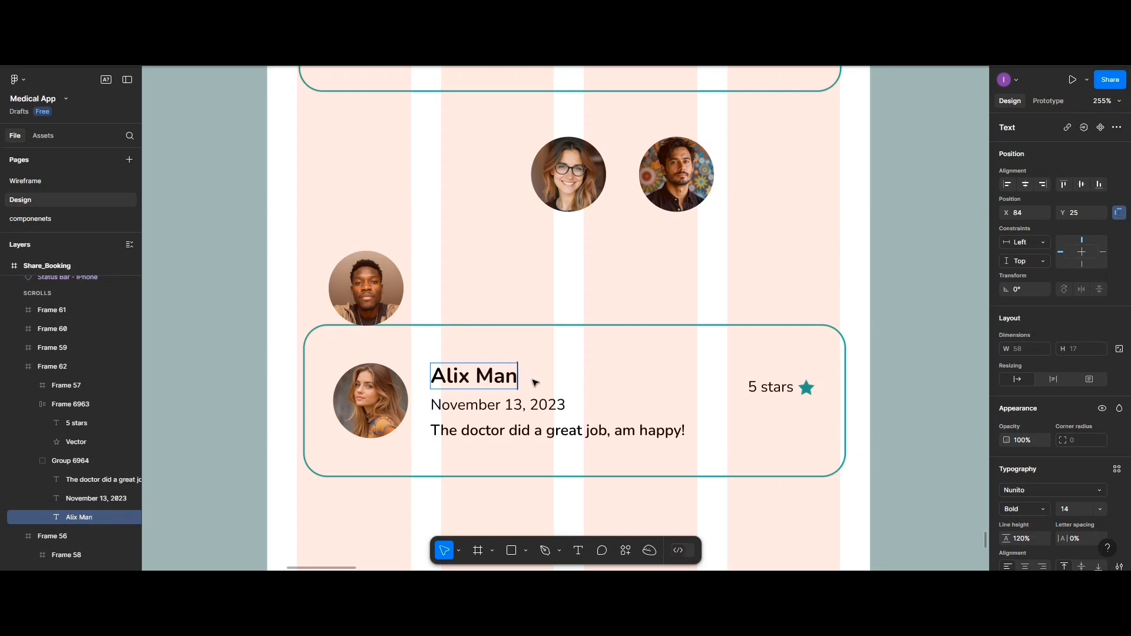
- Set the review date in the second card to August 3, 2024
double_click(519, 404)
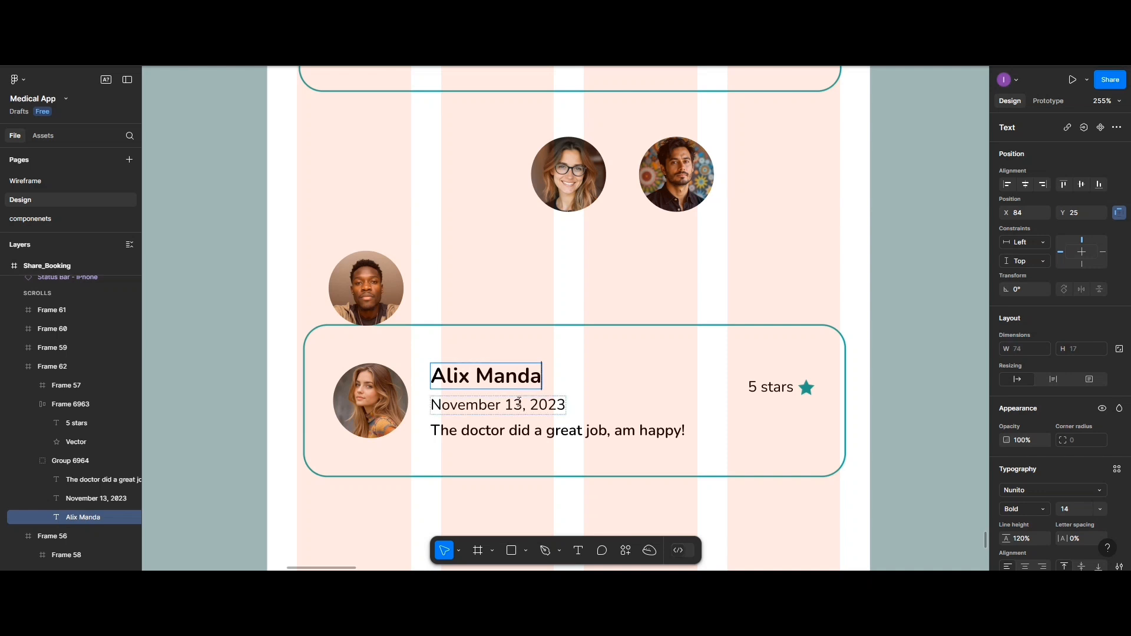
key("BackSpace")
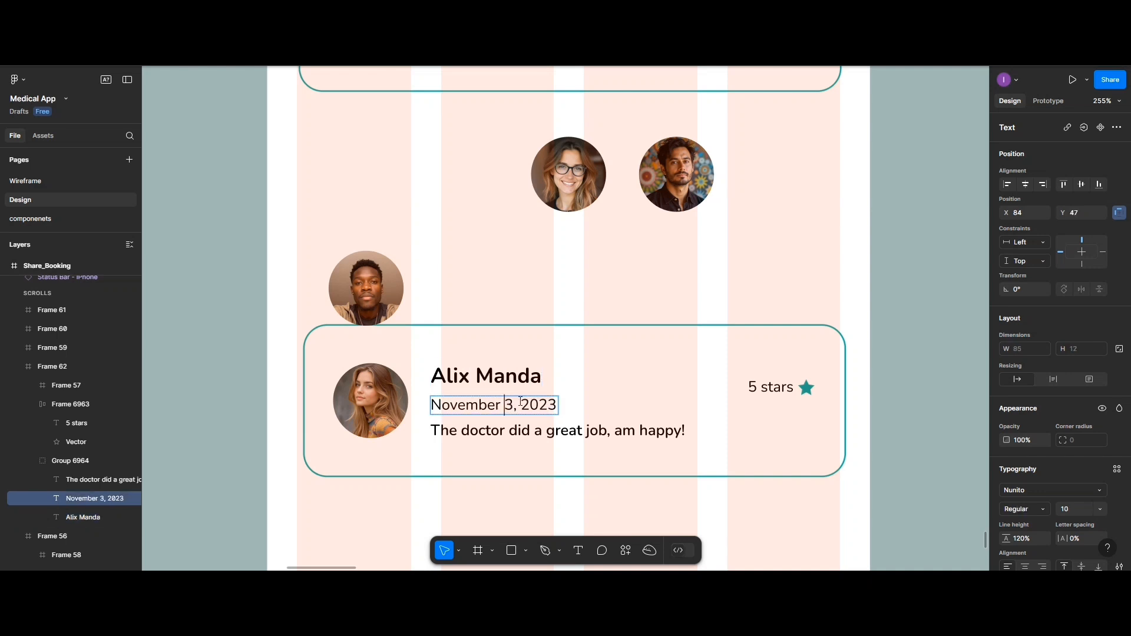
left_click_drag(433, 406, 507, 412)
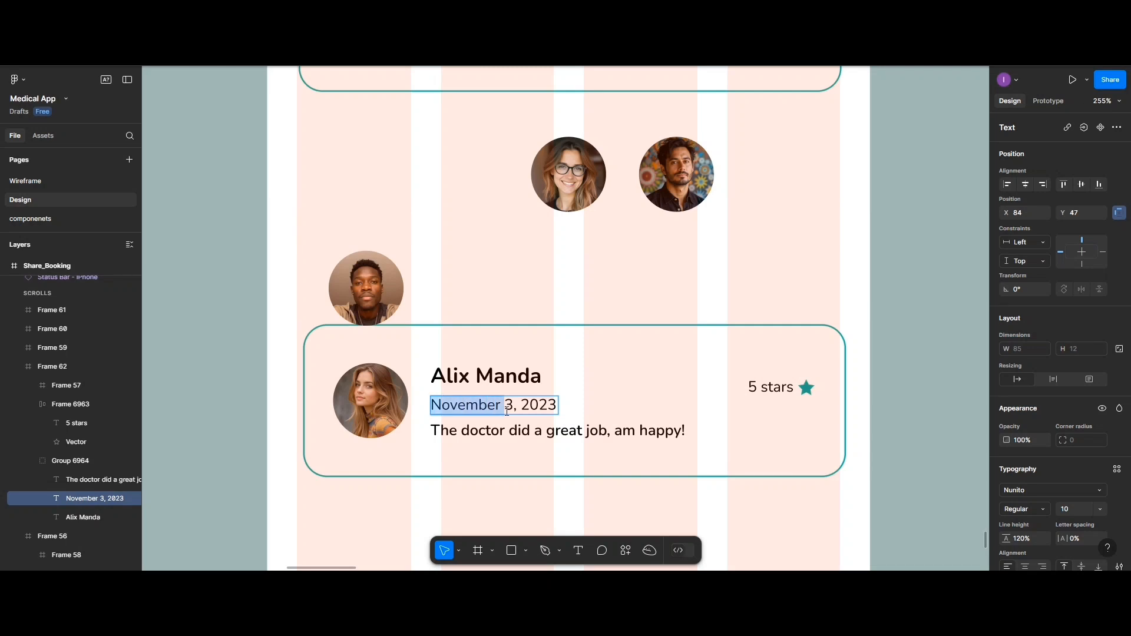
type("Augus")
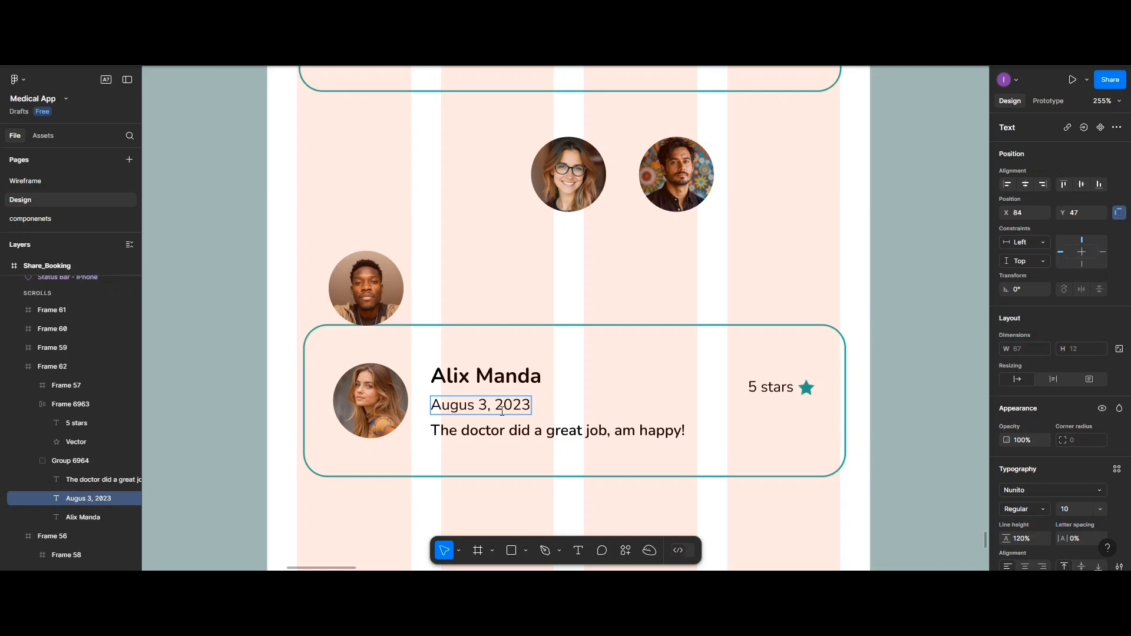
type("t")
key("BackSpace")
type("4")
- Change the comment in the second card to "So professional, am happy!"
left_click(440, 431)
double_click(441, 431)
left_click(440, 431)
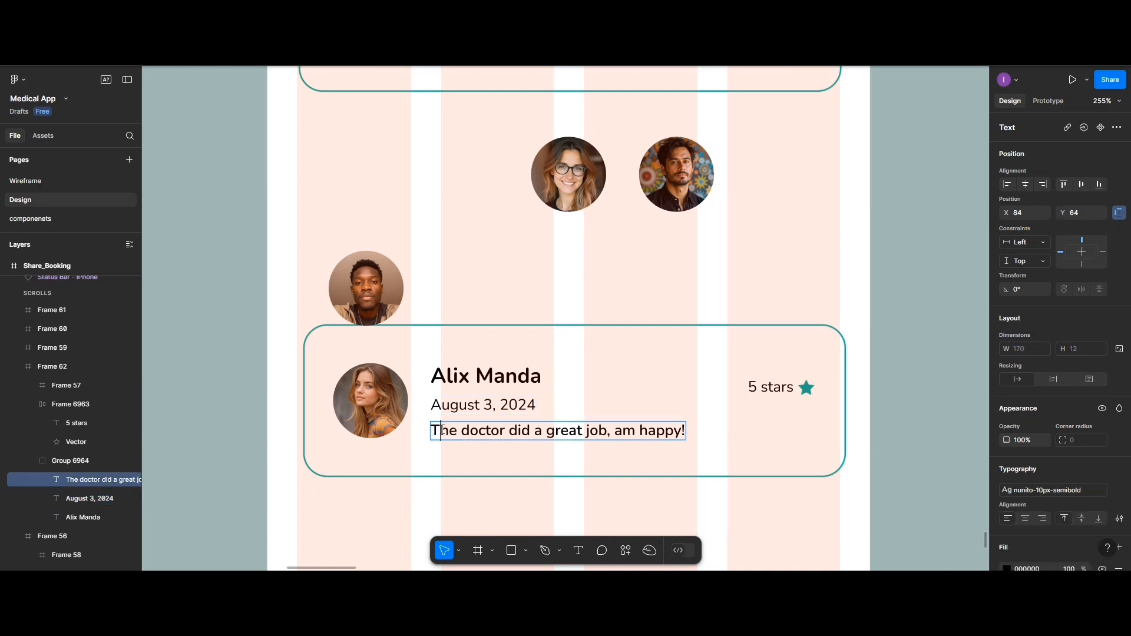
left_click_drag(434, 429, 611, 431)
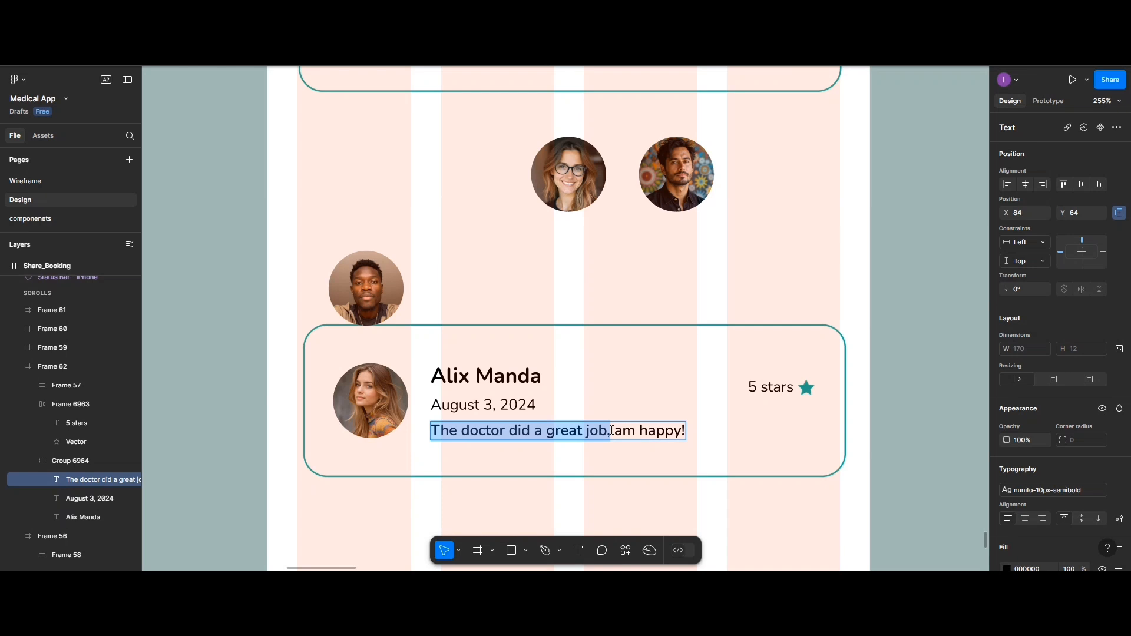
key("BackSpace")
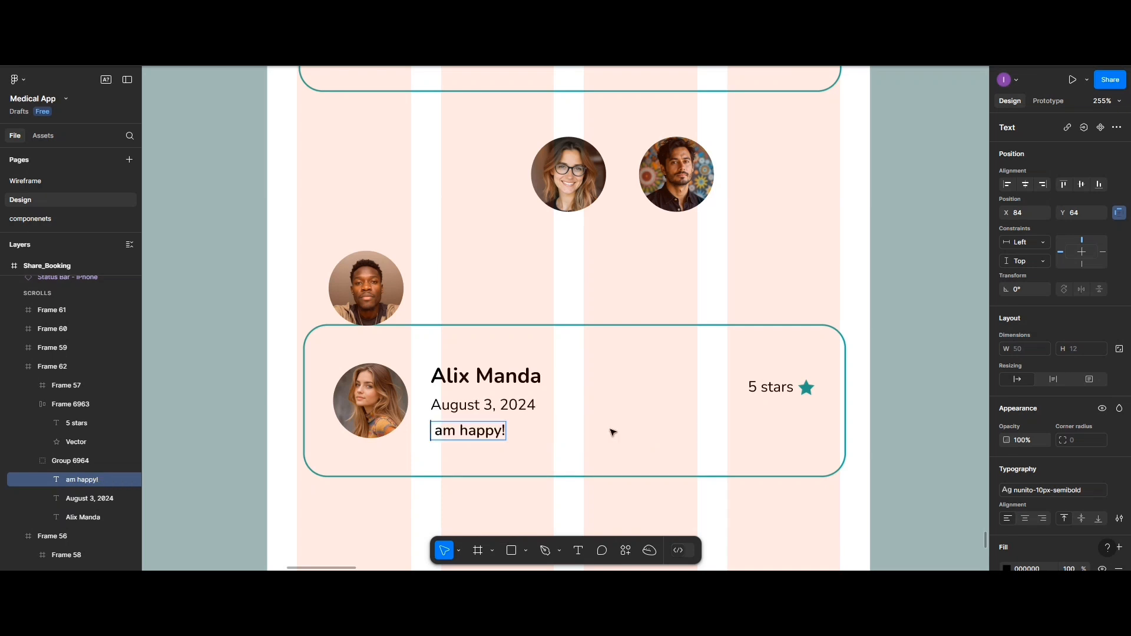
type("So")
type(" profe")
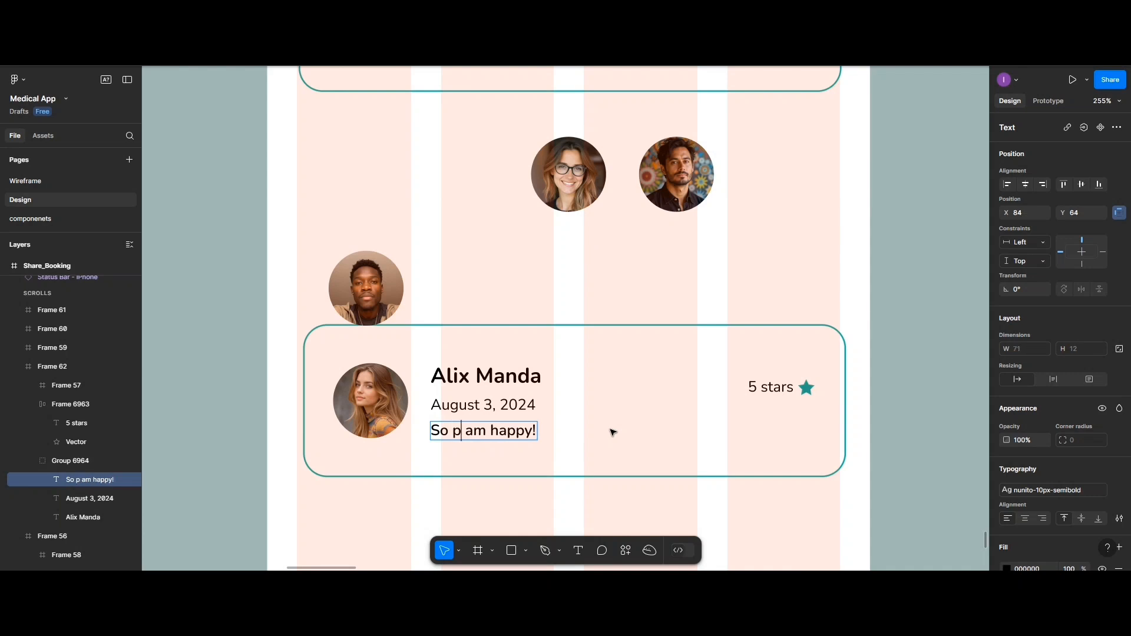
type("ssional")
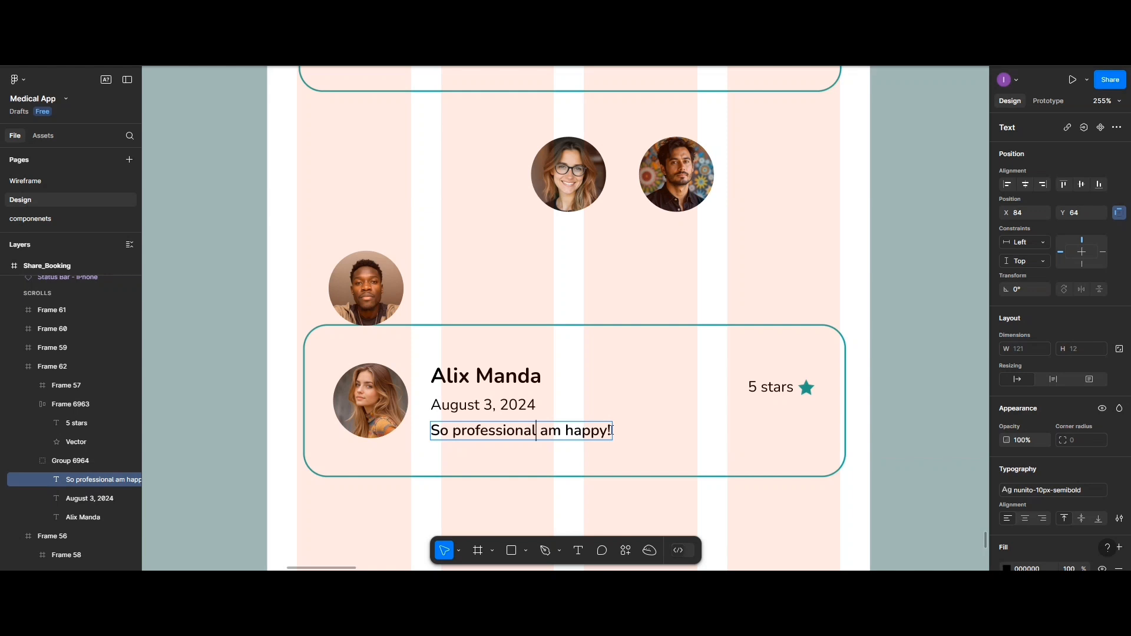
type(",")
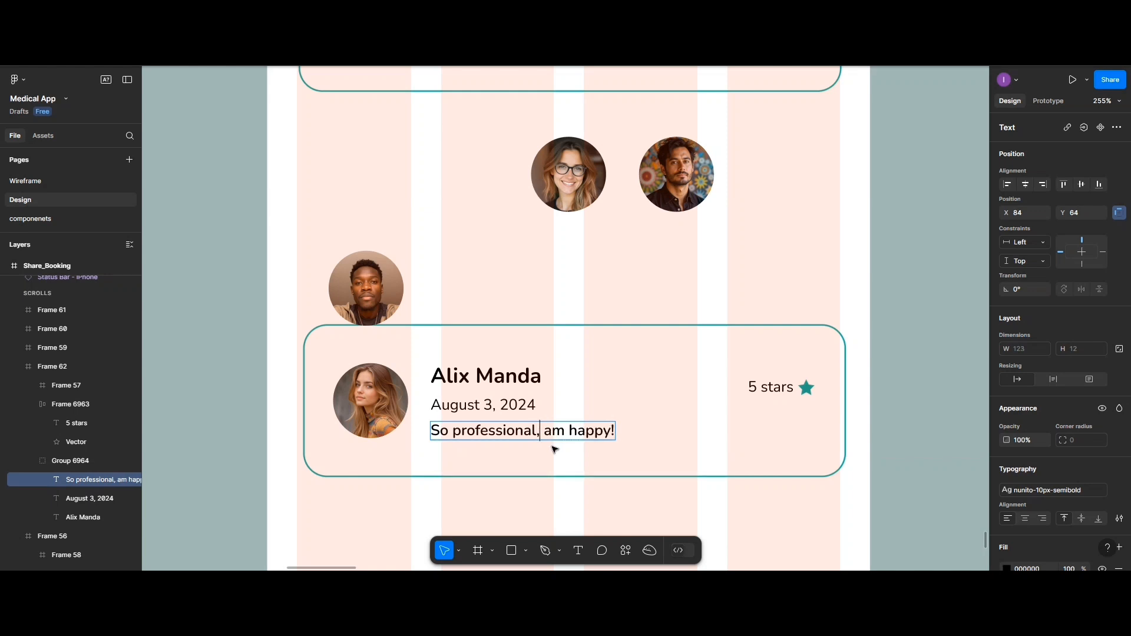
- Set the rating text in the second card to "4 stars"
double_click(758, 389)
key("BackSpace")
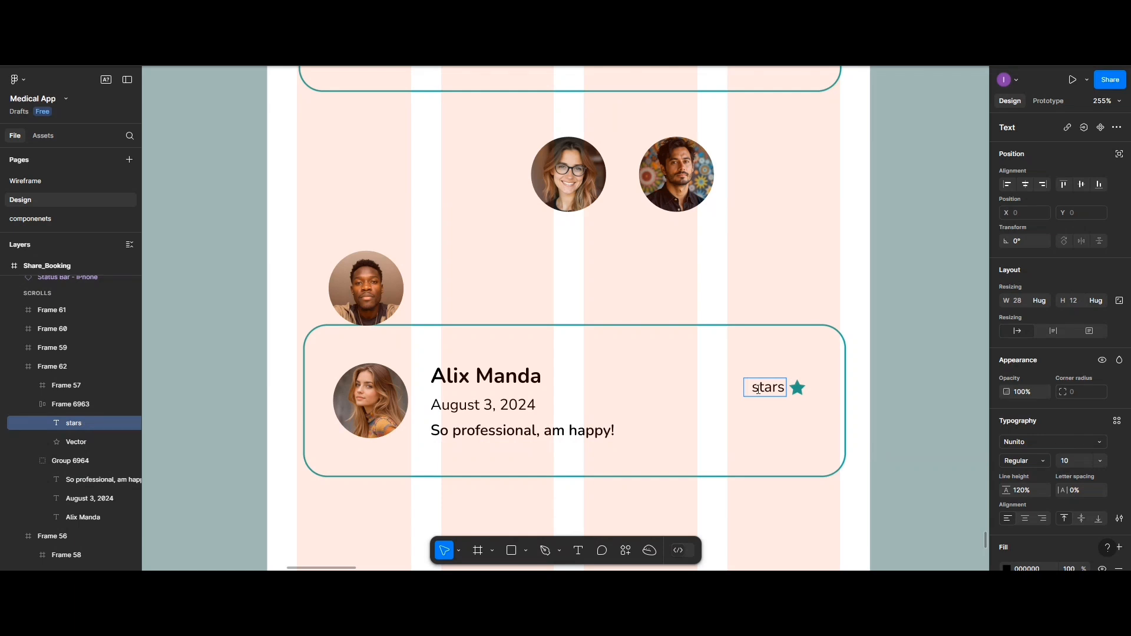
type("4")
key("Escape")
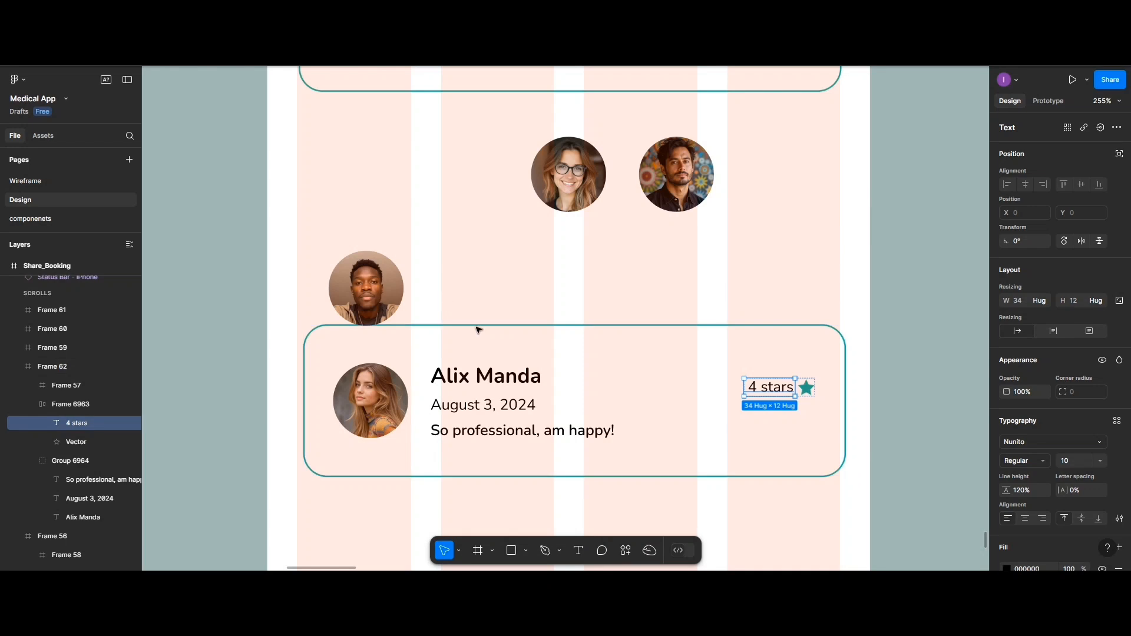
- Move the three loose avatars below the second card and place that card under the first one at X 22, Y 239
scroll(511, 365, "down", 3)
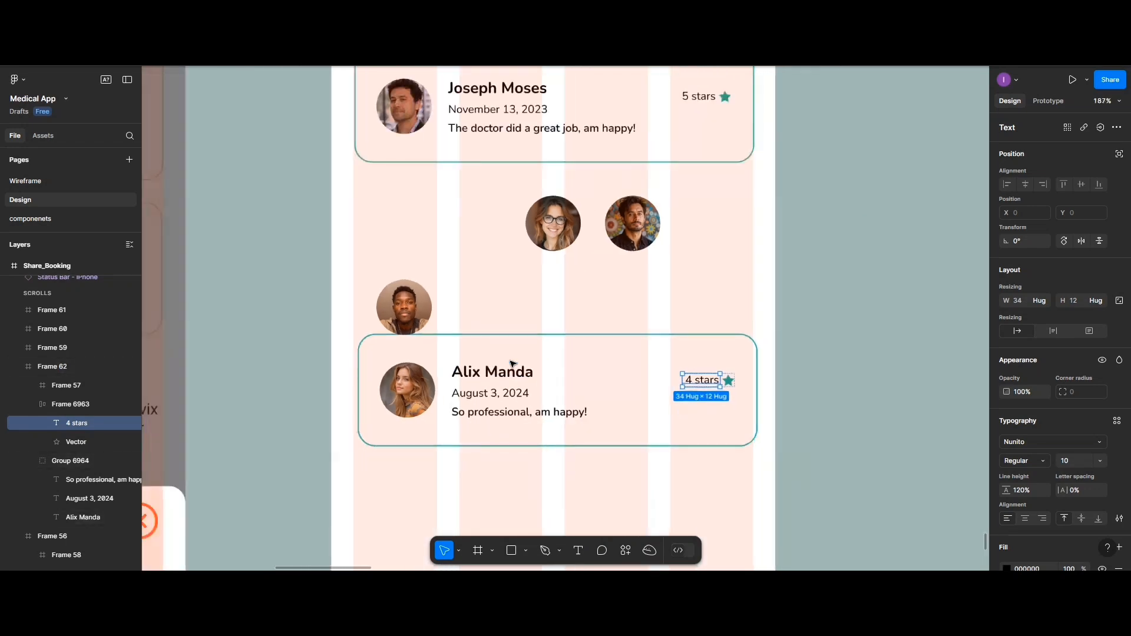
left_click_drag(404, 316, 405, 490)
left_click_drag(489, 369, 490, 282)
left_click_drag(551, 229, 414, 415)
left_click_drag(638, 224, 621, 418)
key("Up")
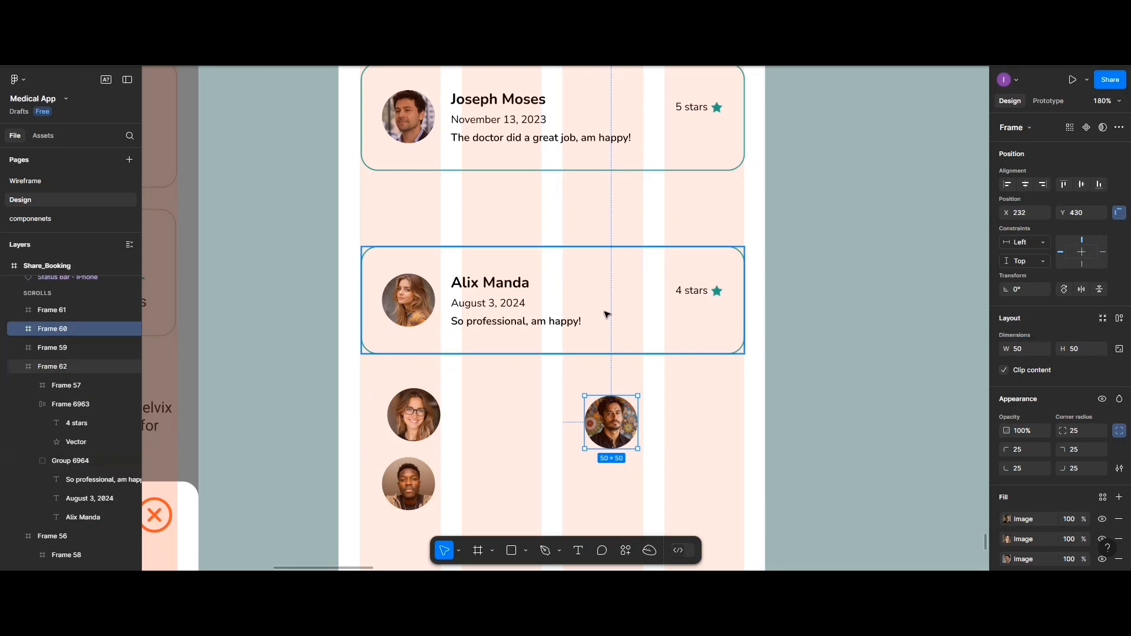
left_click_drag(606, 314, 606, 255)
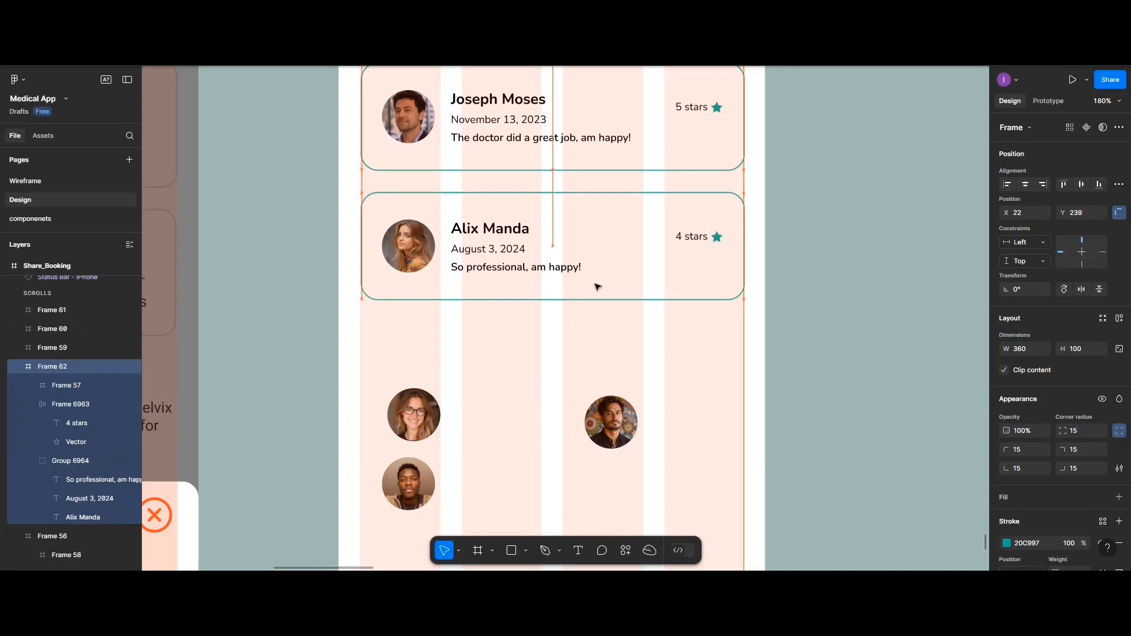
- Shift two loose avatars down beside the remaining one and duplicate the second card into the gap at about X 20, Y 358
left_click_drag(420, 399, 513, 481)
left_click_drag(606, 438, 608, 489)
left_click(516, 233)
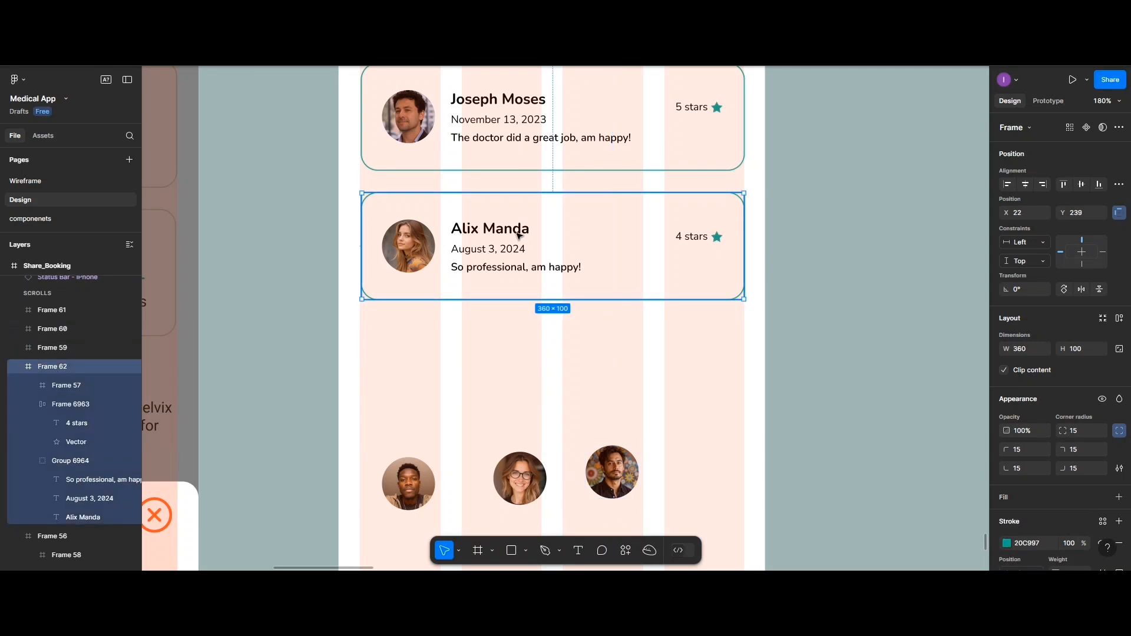
left_click_drag(517, 233, 520, 356)
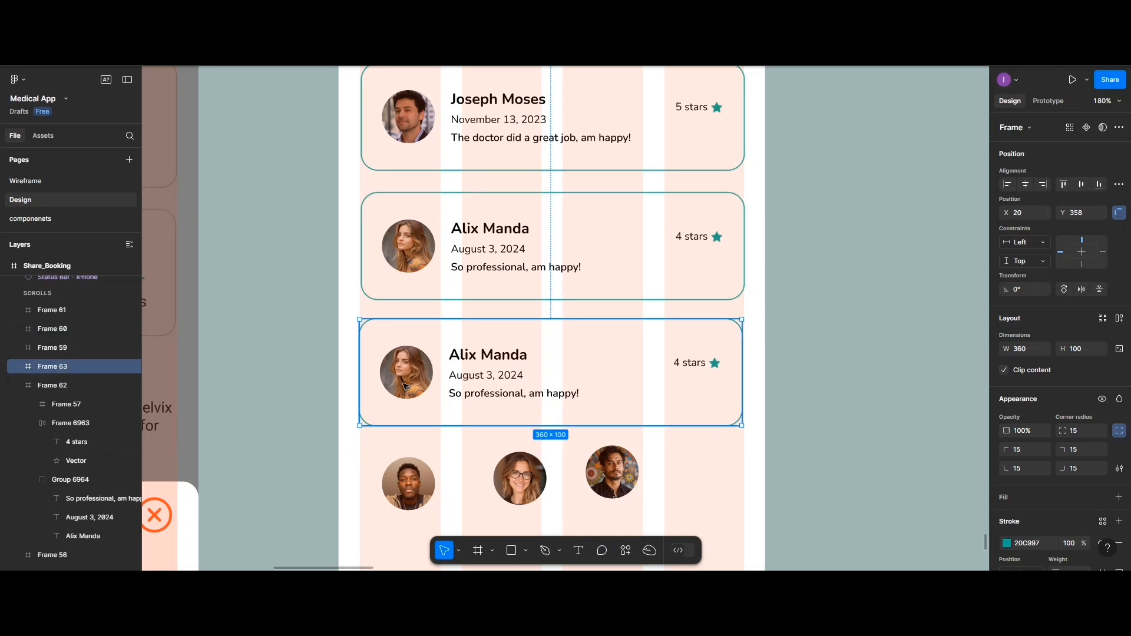
- Replace the avatar in the third review card with the loose avatar directly beneath it
double_click(404, 386)
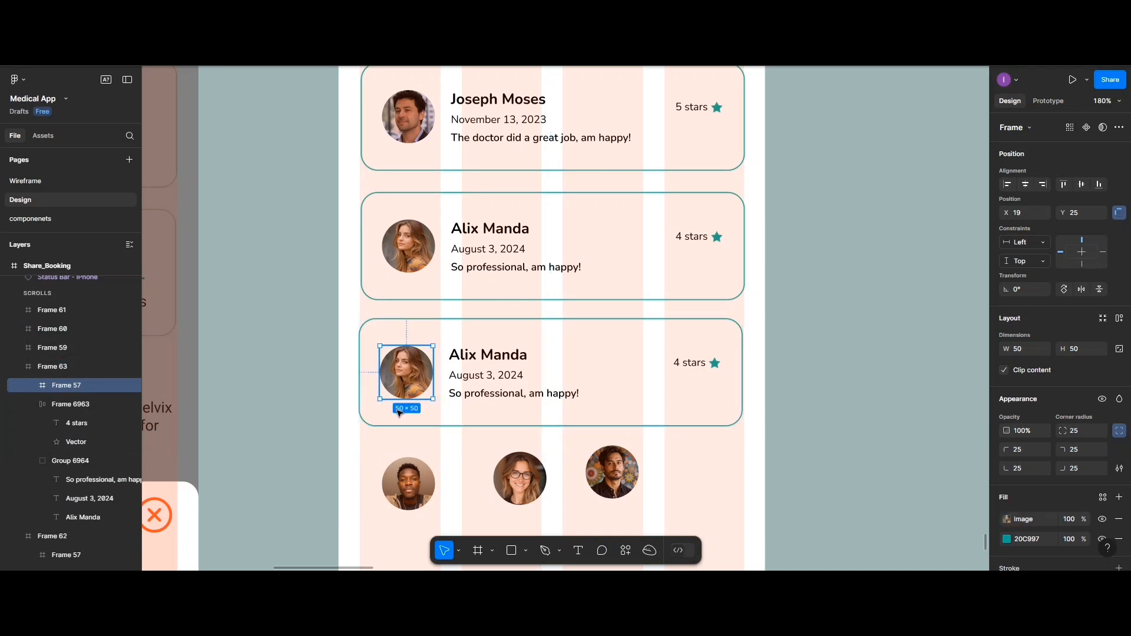
key("Delete")
left_click_drag(421, 498, 418, 387)
- Set the spacing between the third card's avatar and its text group to 15
left_click(470, 375, "shift")
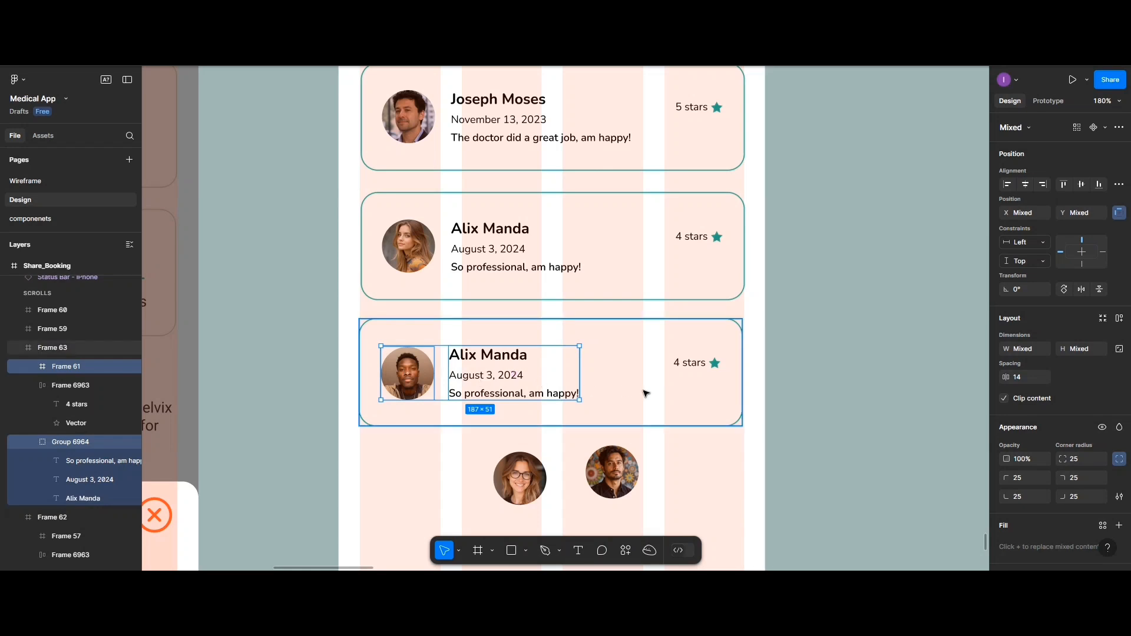
left_click(1037, 382)
type("1")
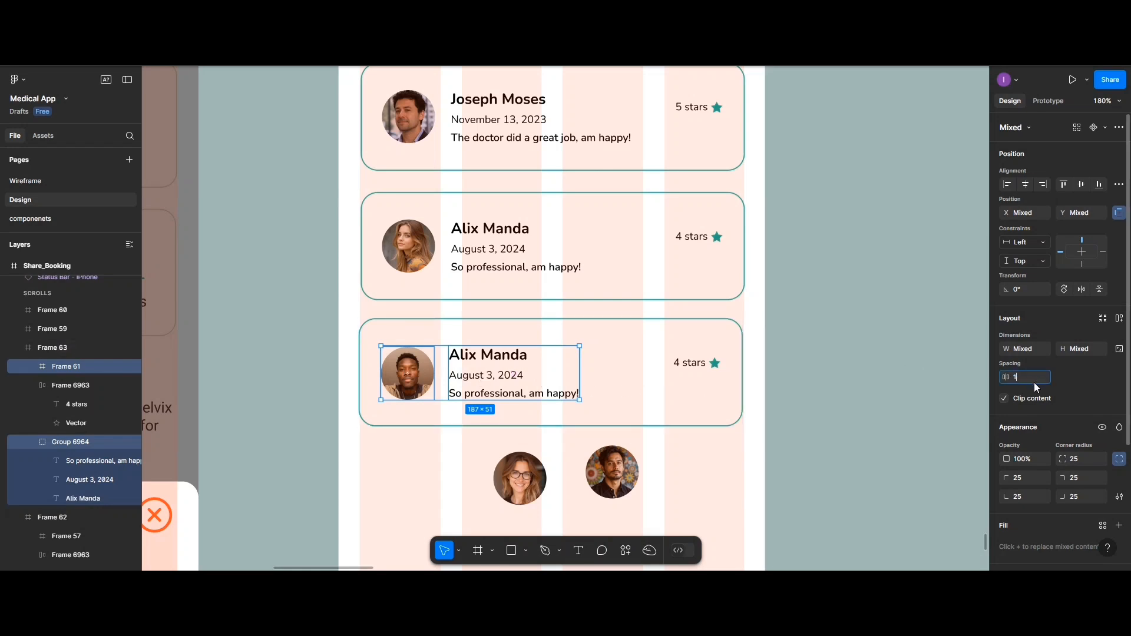
type("5")
left_click(617, 375)
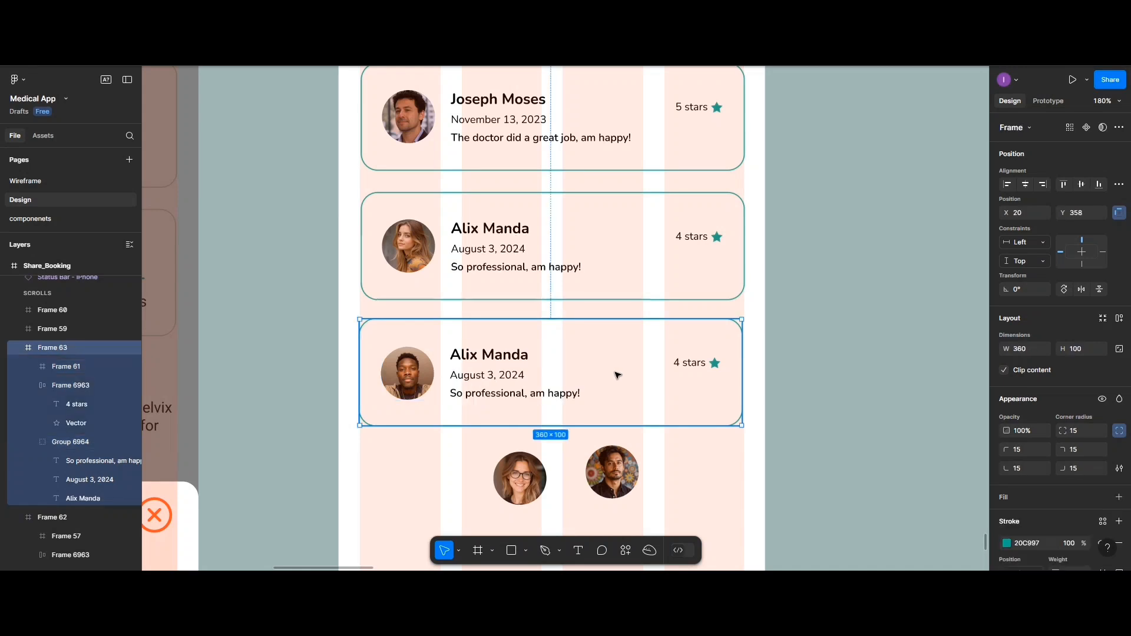
- Change the rating text in the third review card to "5 stars"
left_click(680, 365)
left_click(680, 366)
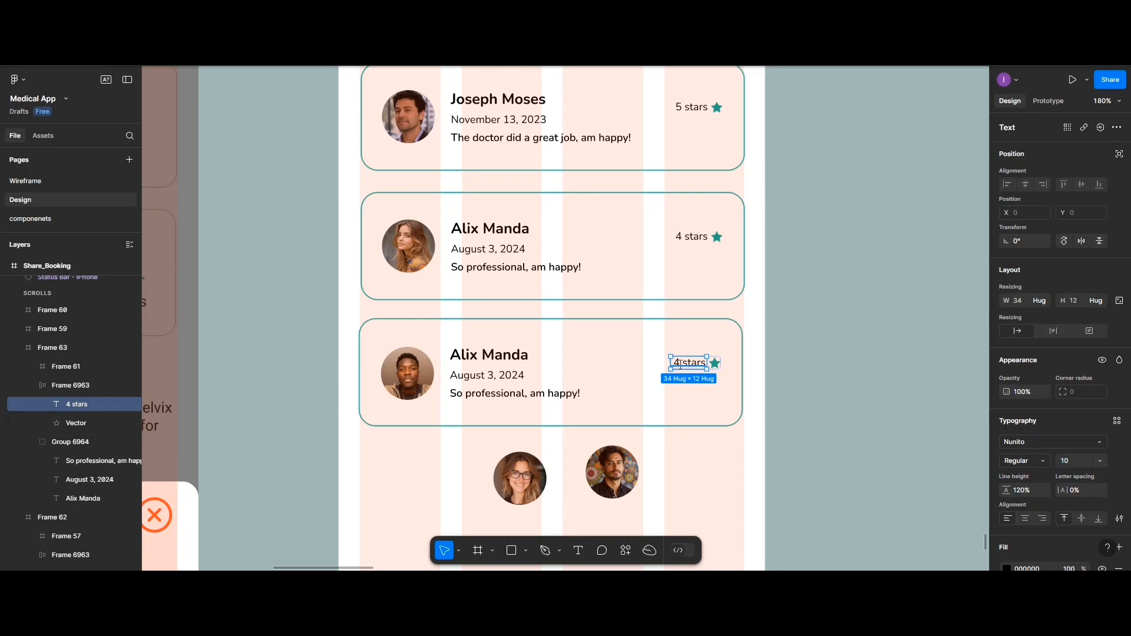
double_click(680, 364)
left_click(681, 363)
key("BackSpace")
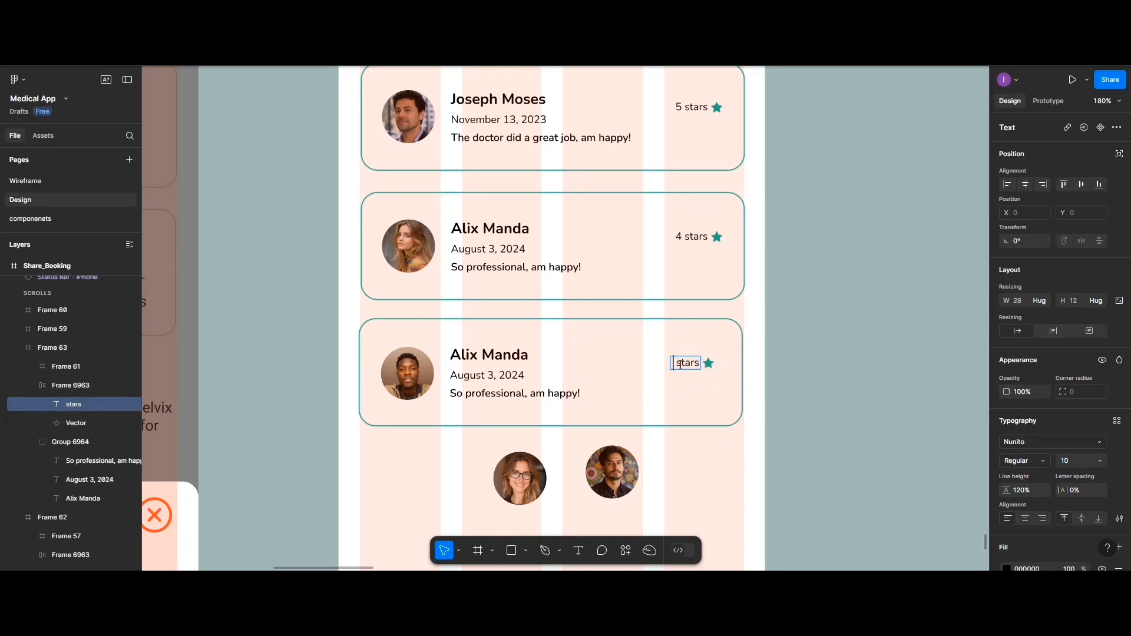
type("5")
key("Escape")
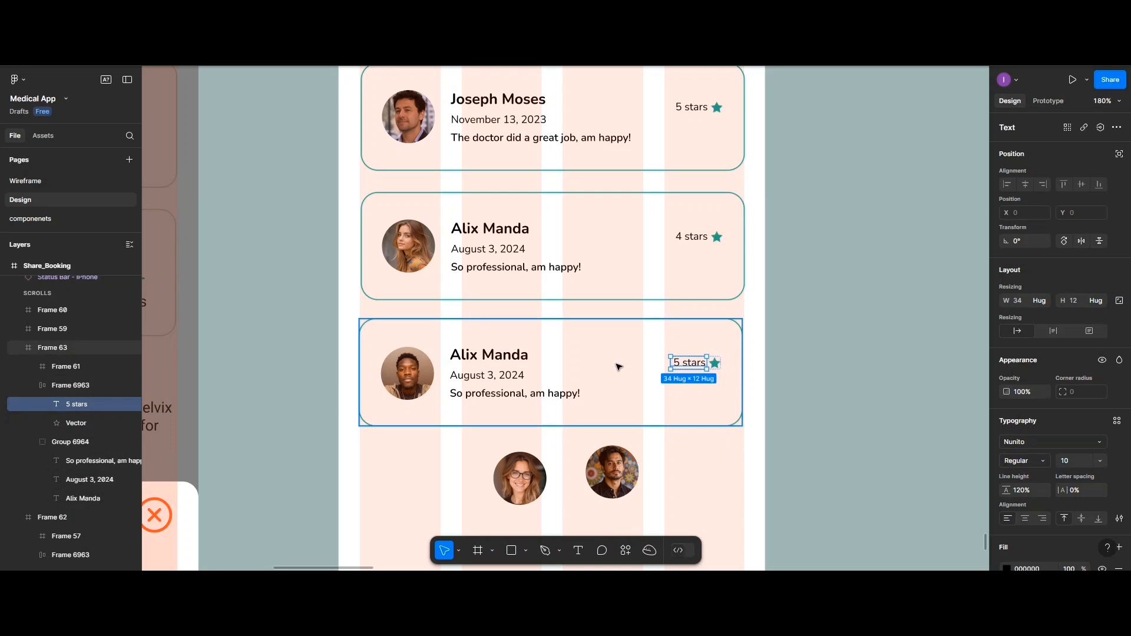
- Duplicate the third review card below itself, leaving a gap, at about X 16, Y 513
left_click(621, 417)
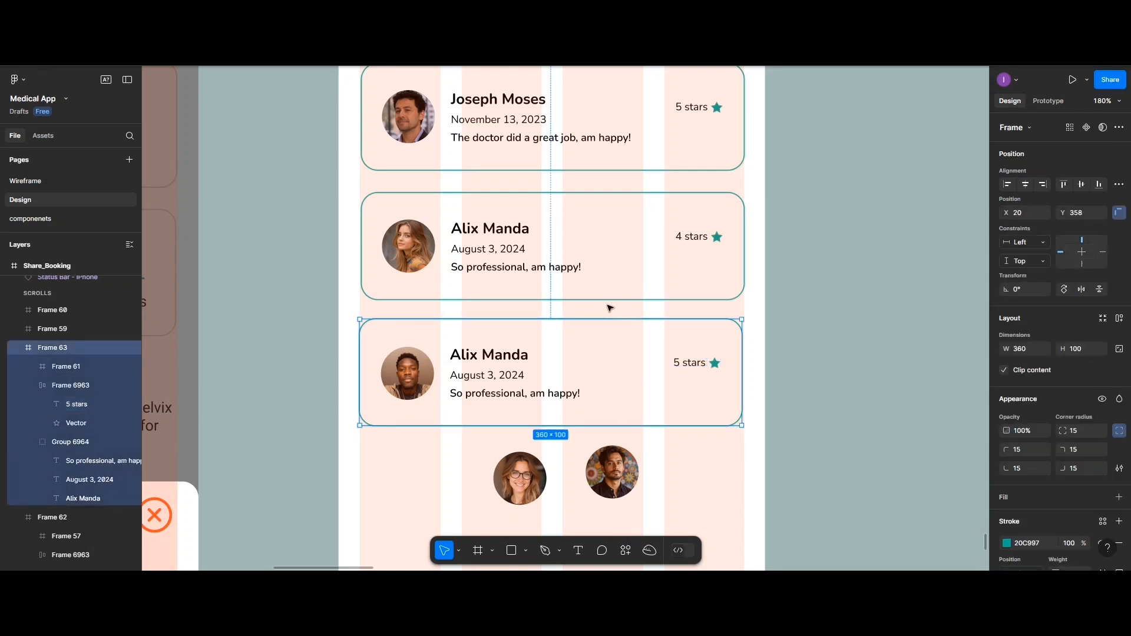
scroll(608, 308, "down", 2)
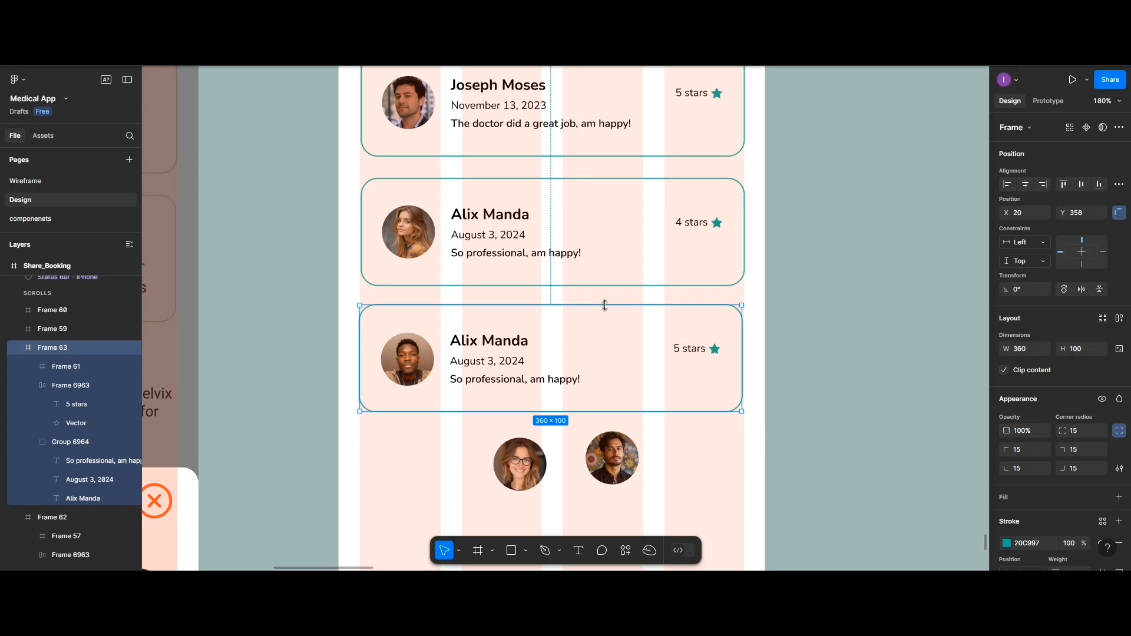
scroll(603, 306, "down", 3)
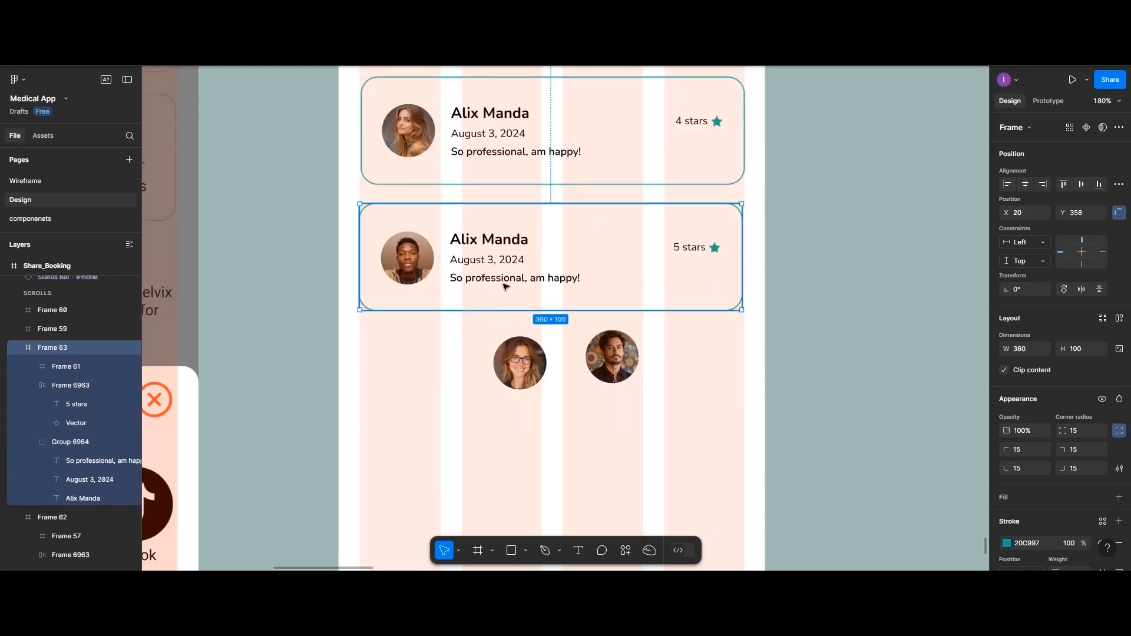
left_click_drag(505, 287, 503, 449)
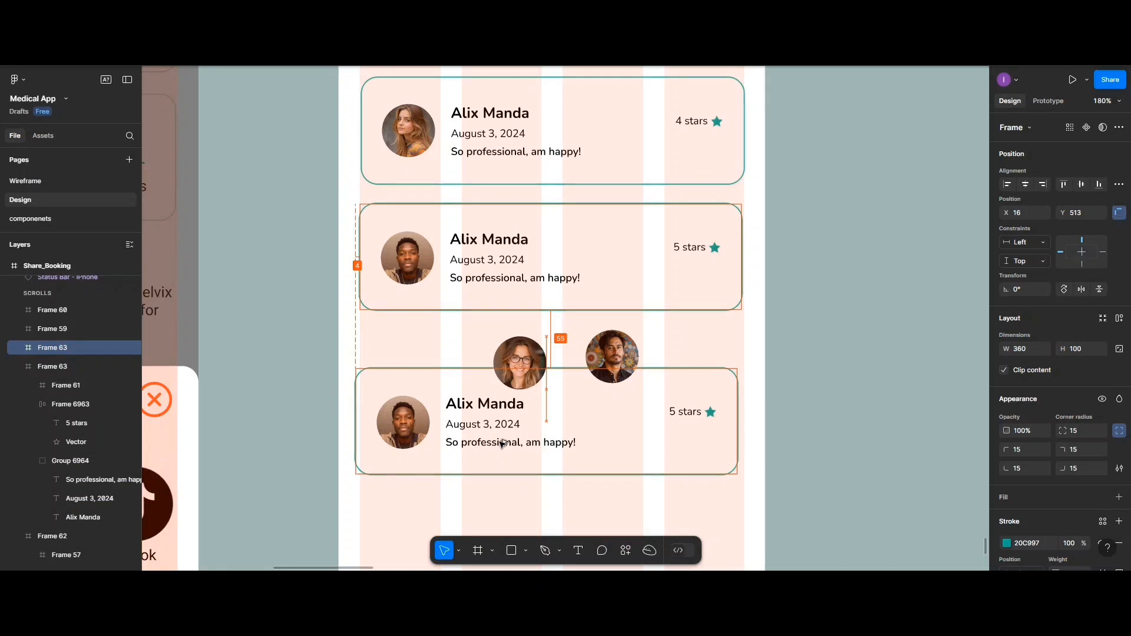
- Replace the fourth card's avatar with the loose avatar of the bearded man, placed at about X 24, Y 26 inside the card
left_click_drag(399, 431, 400, 432)
double_click(400, 431)
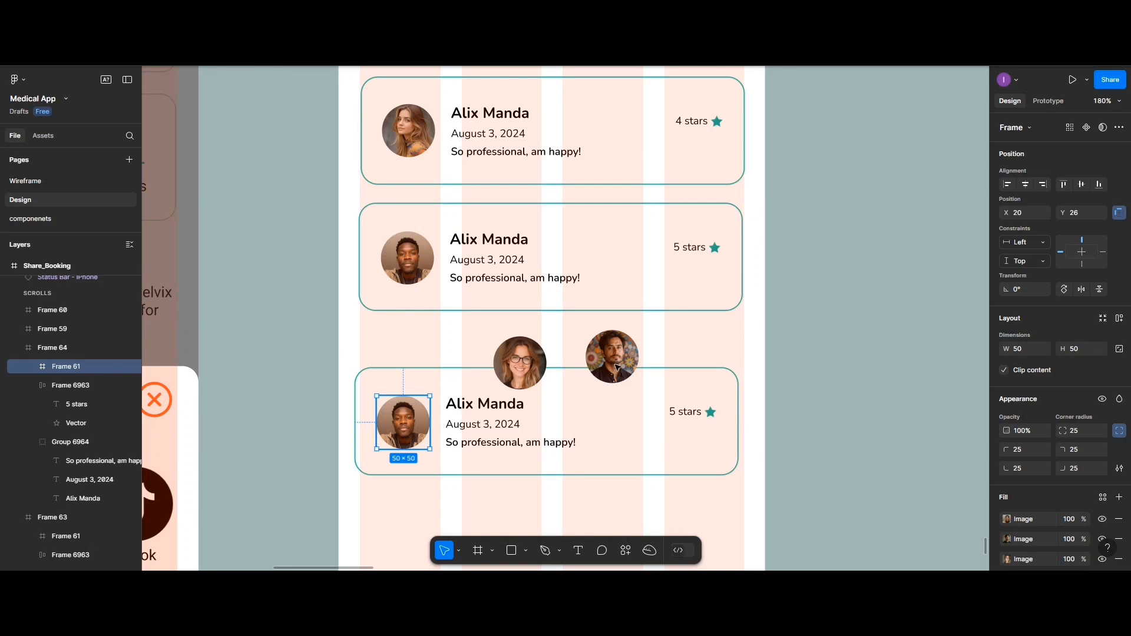
key("Delete")
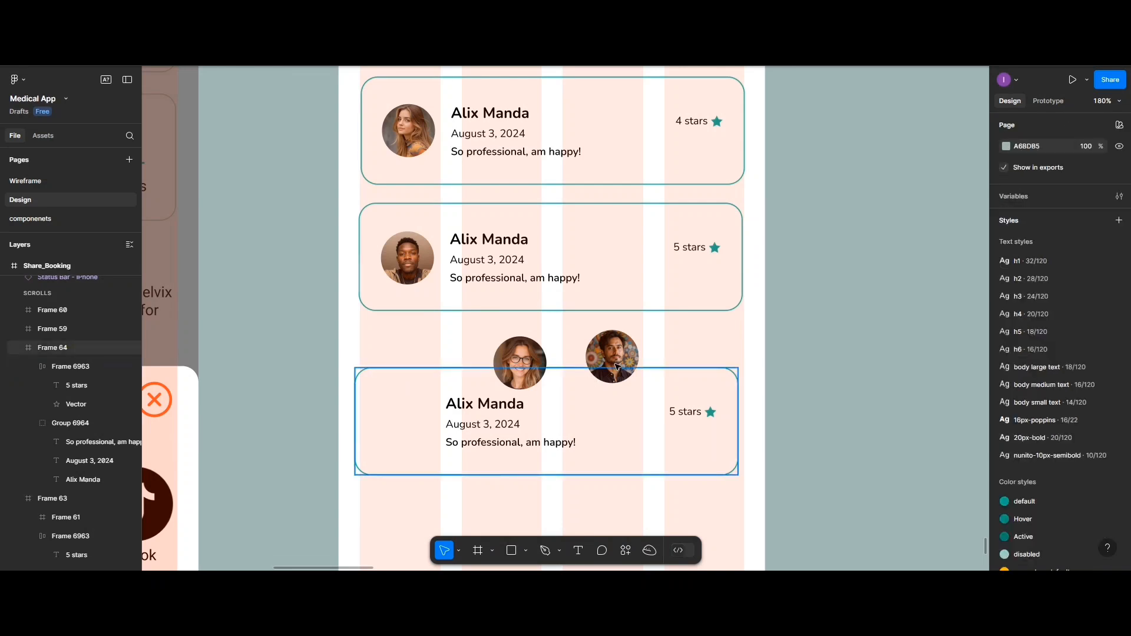
left_click(617, 367)
left_click_drag(613, 367, 414, 430)
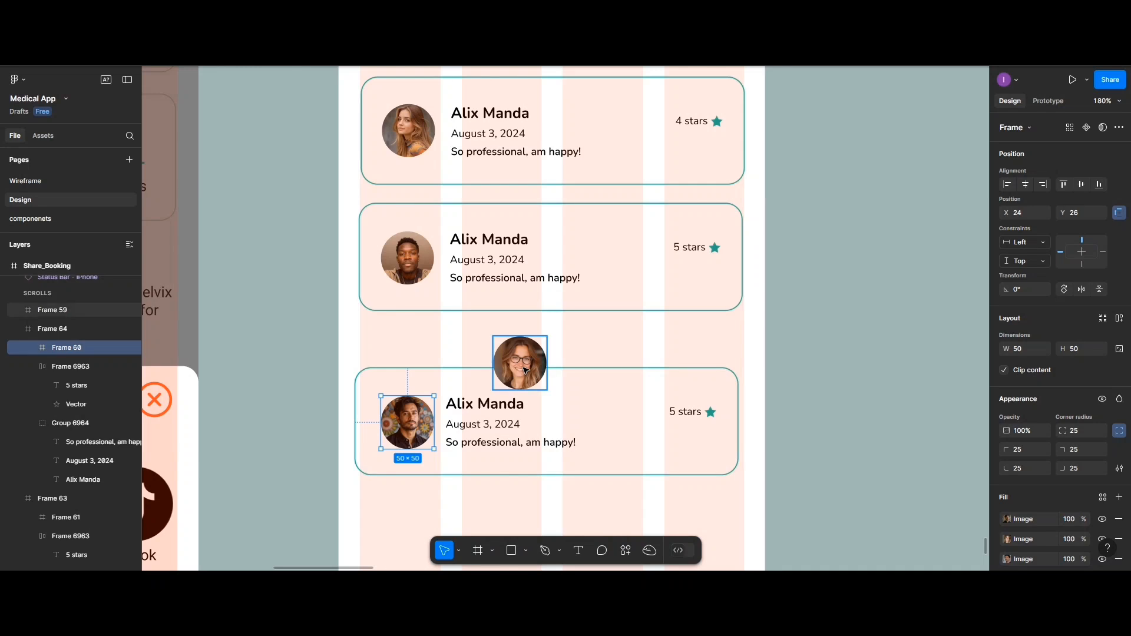
- Move the loose portrait of the woman with glasses below the fourth review card, and duplicate that card beneath it with a gap of about 42
left_click_drag(526, 370, 509, 490)
scroll(510, 490, "down", 5)
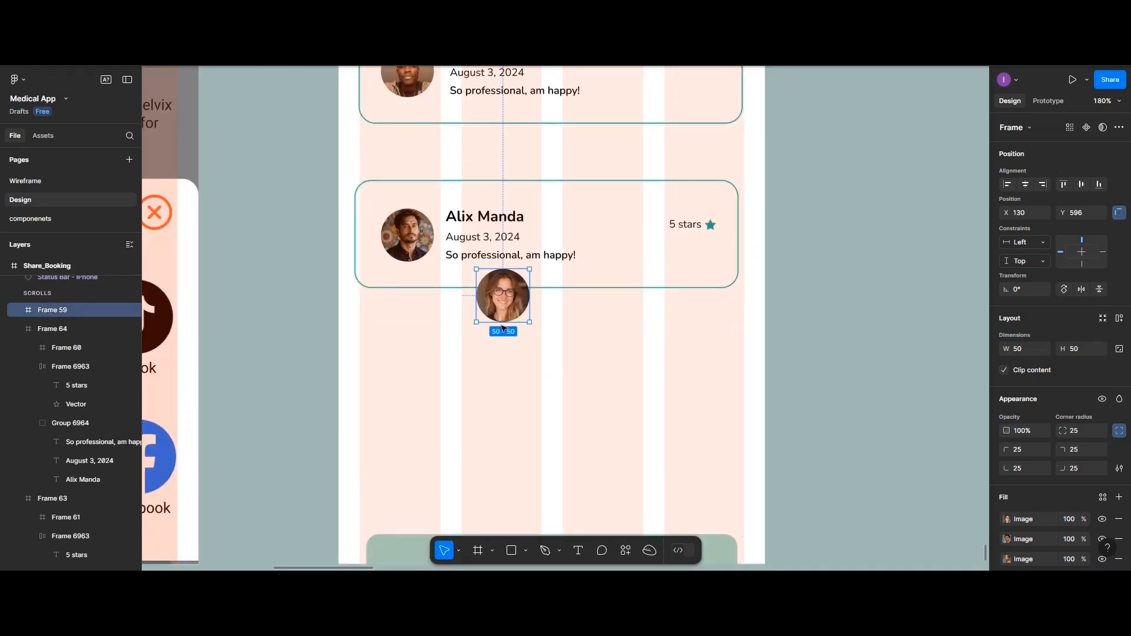
left_click_drag(506, 314, 537, 407)
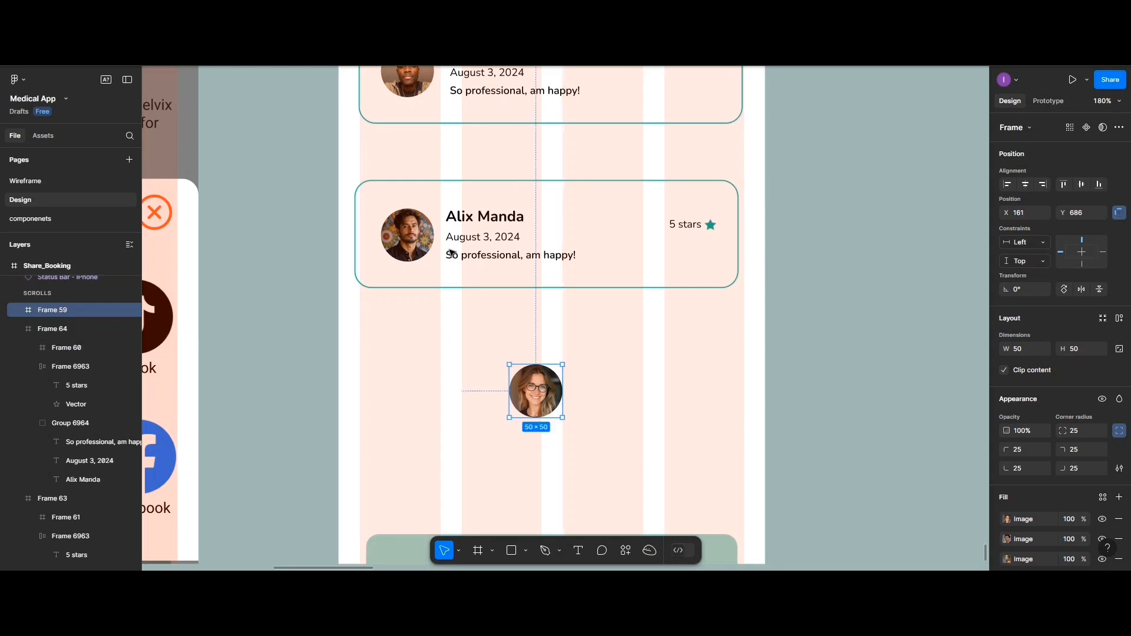
left_click(452, 254)
left_click_drag(548, 257, 549, 408)
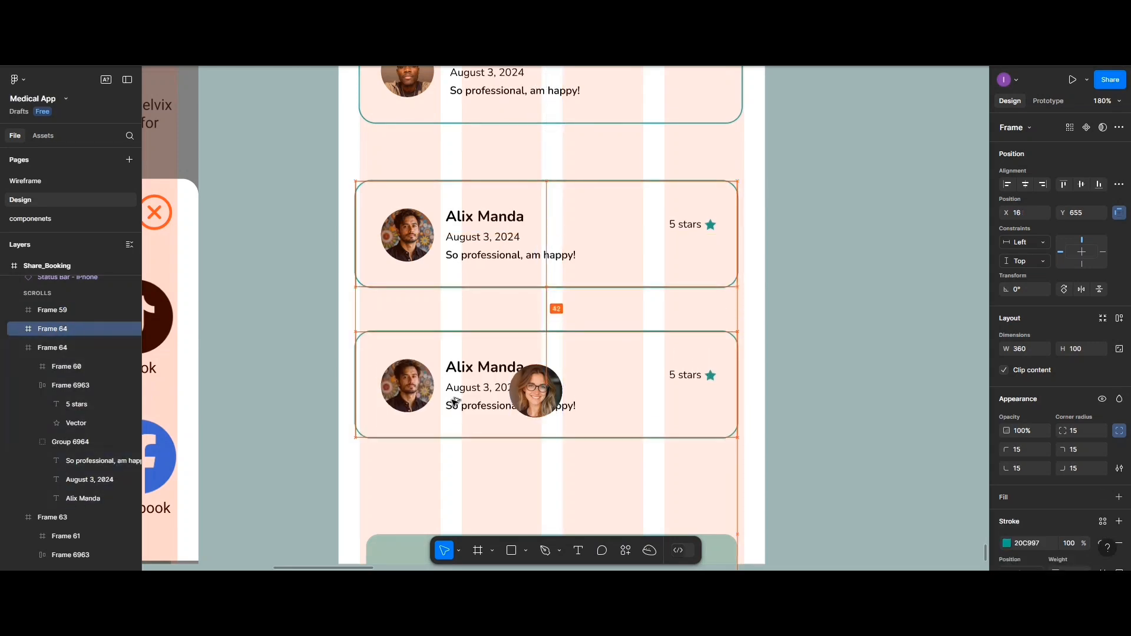
- Delete the copied man's portrait from the duplicated card and put the portrait of the woman with glasses in its place
left_click(542, 398)
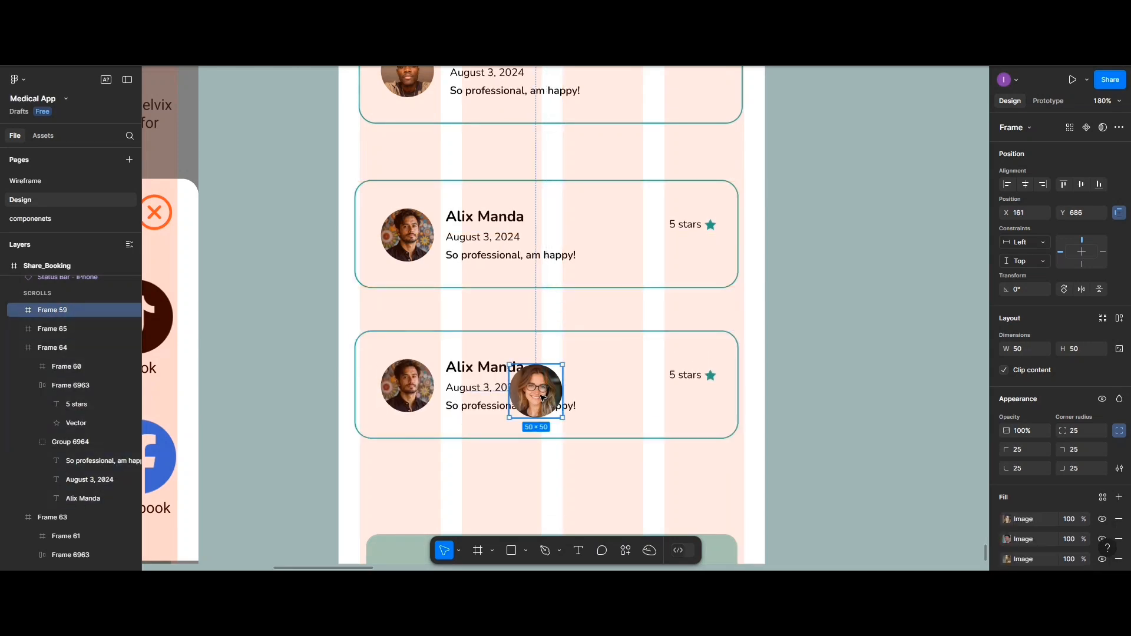
left_click(411, 382)
left_click(411, 382)
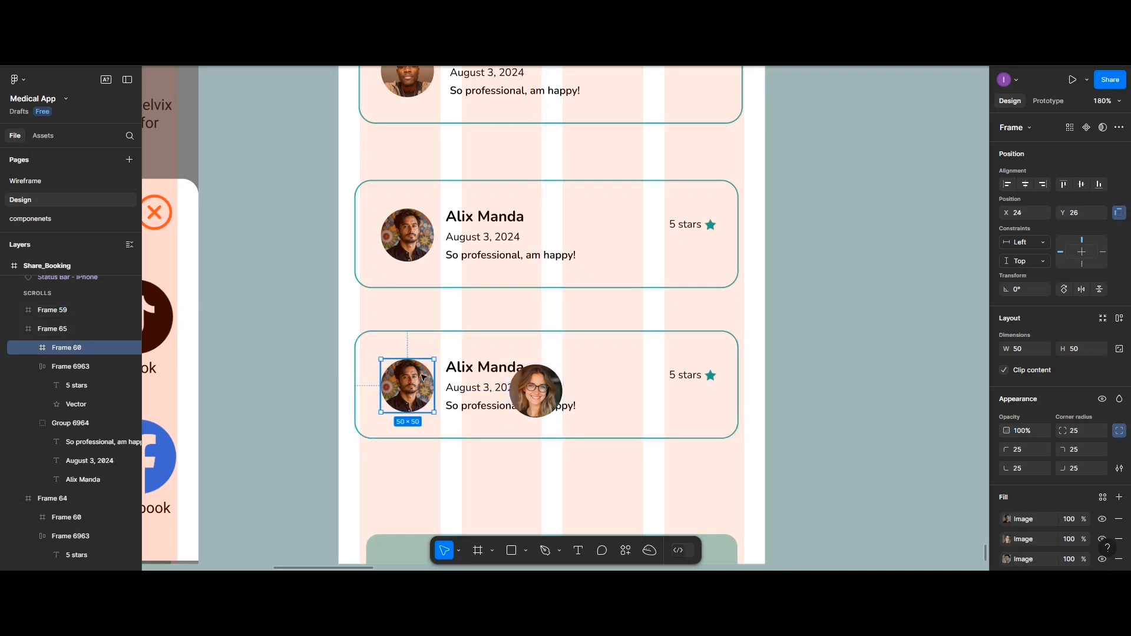
key("Delete")
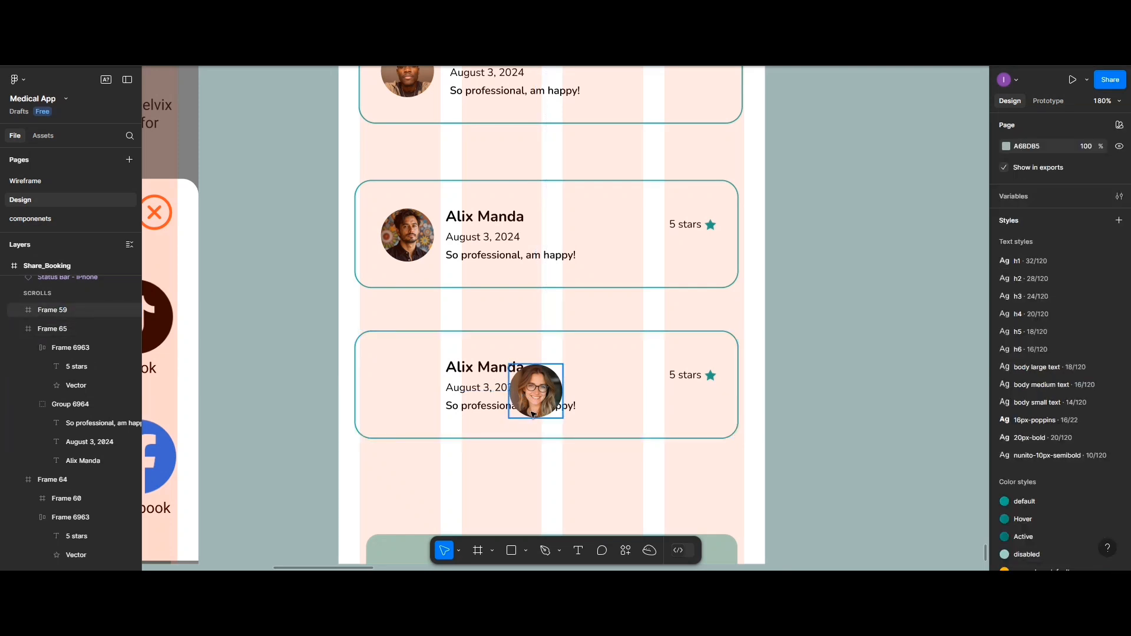
left_click(410, 387)
left_click_drag(399, 388, 404, 398)
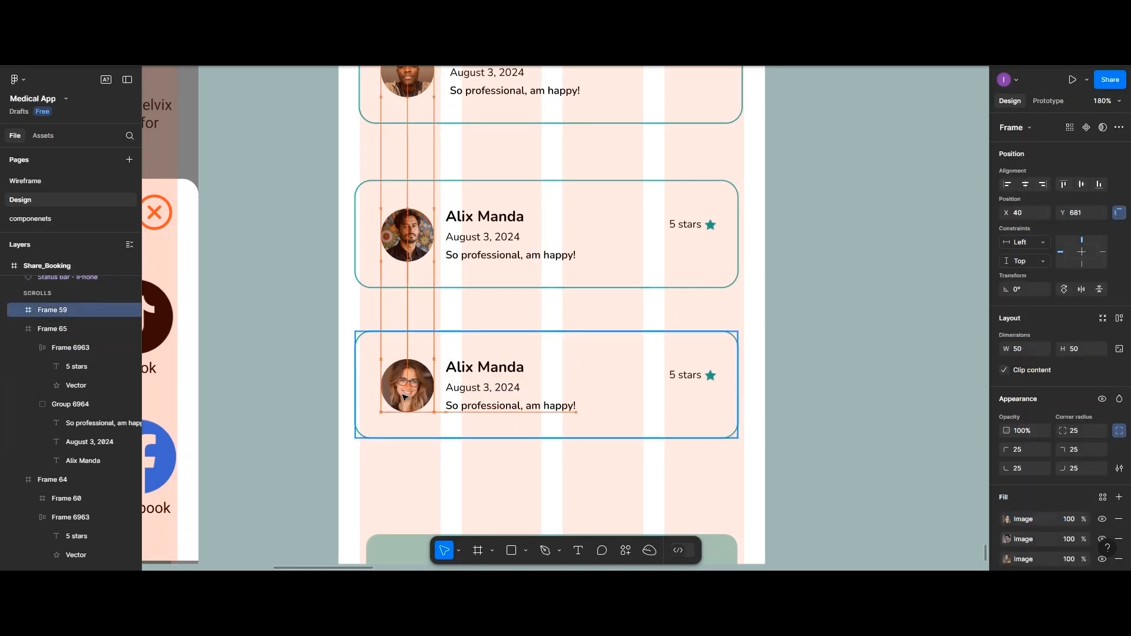
- Distribute the horizontal spacing of the fifth card's portrait and text group
left_click(472, 394, "shift")
left_click(478, 396, "shift")
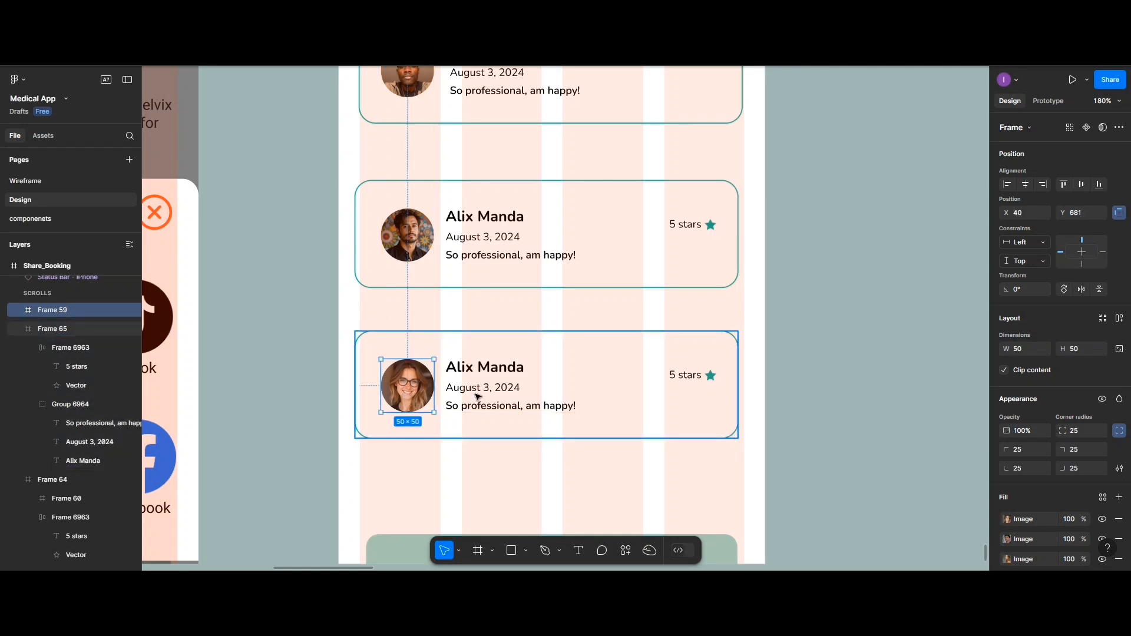
left_click(477, 397, "shift")
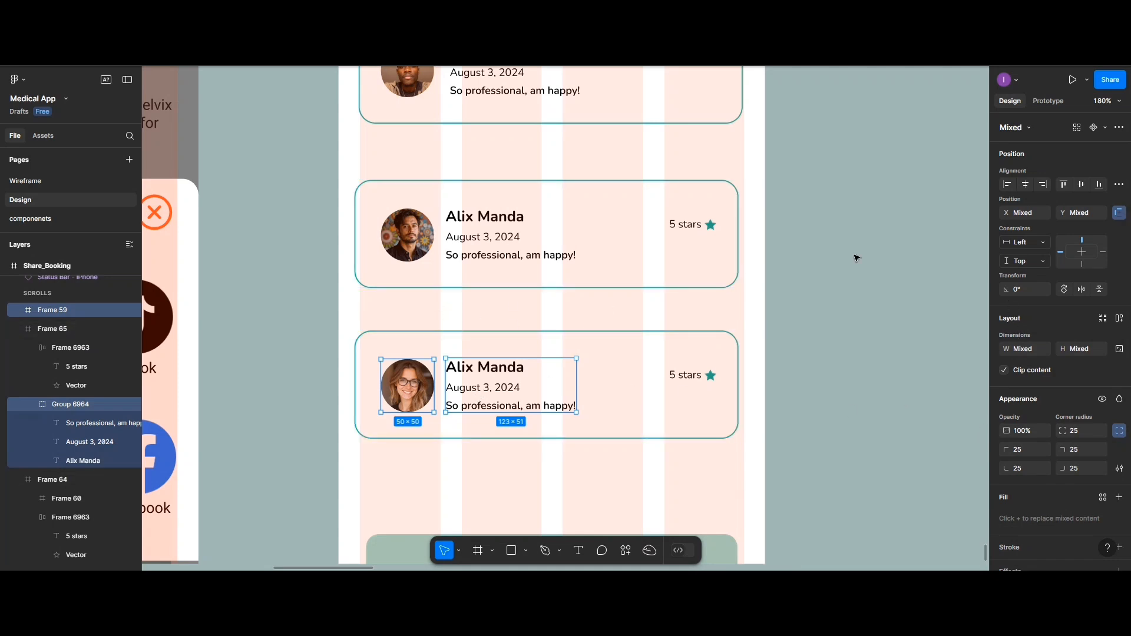
left_click(1118, 185)
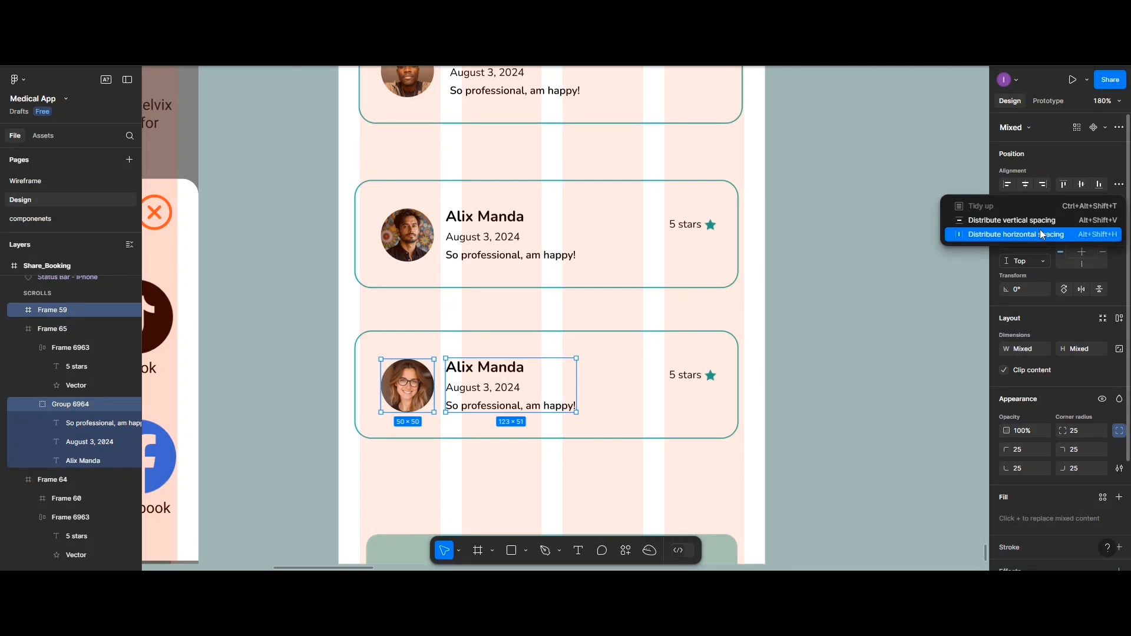
left_click(1040, 233)
- Try to set the width of the selected portrait and text group to 15, and undo it
left_click(1019, 348)
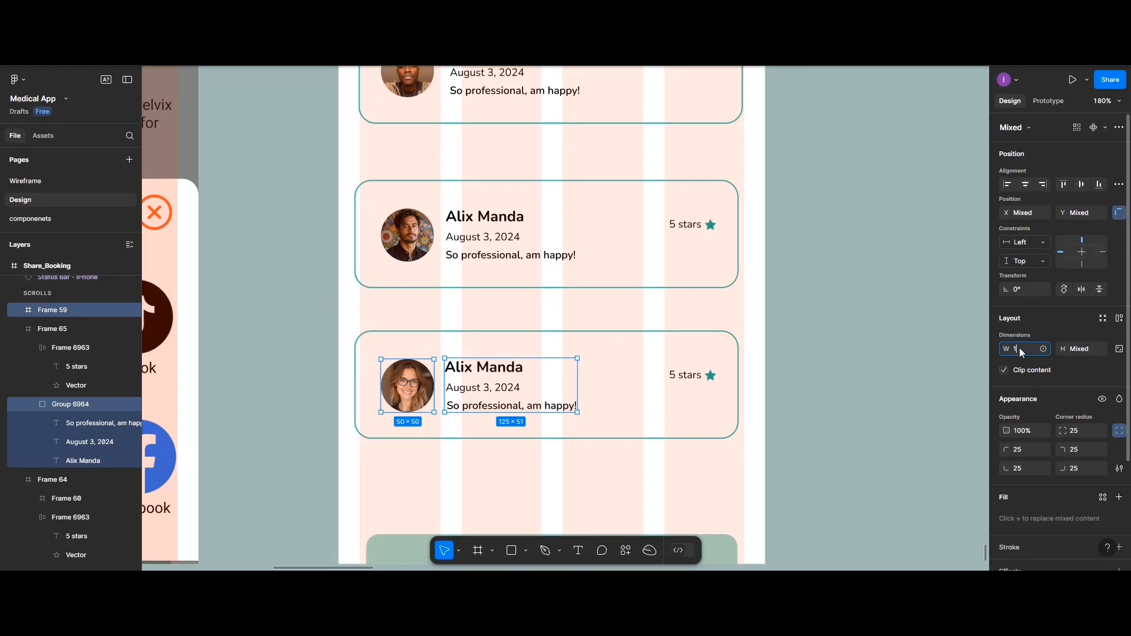
key("Return")
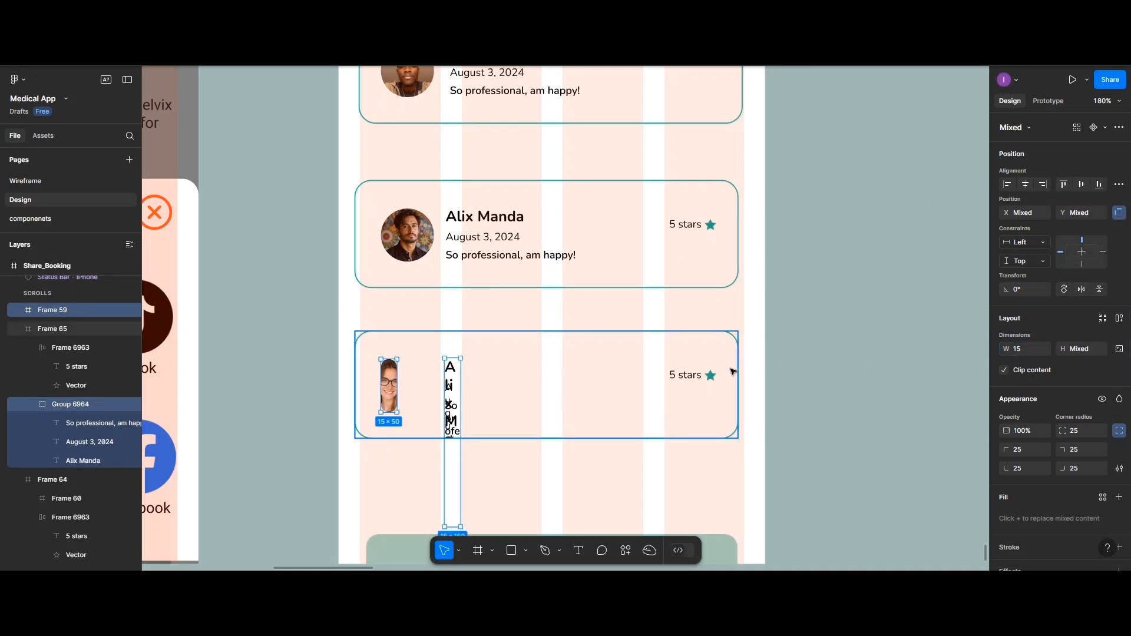
key("ctrl+z")
- Try to reposition the fifth card and its separate portrait together below the fourth card
left_click(394, 342)
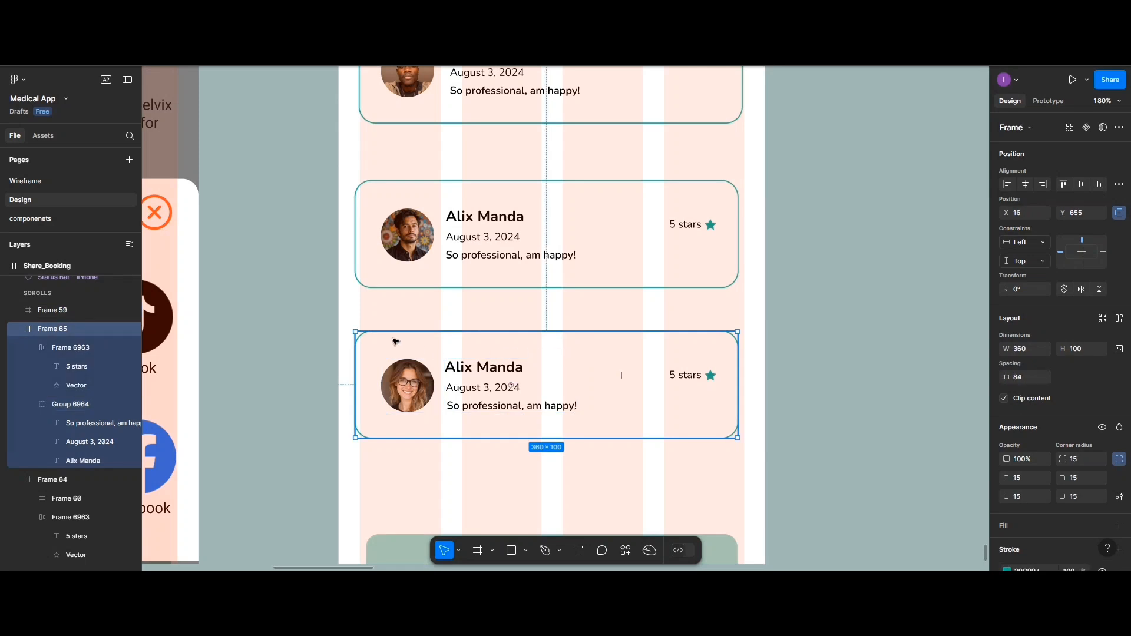
left_click_drag(392, 342, 424, 393)
left_click(416, 393)
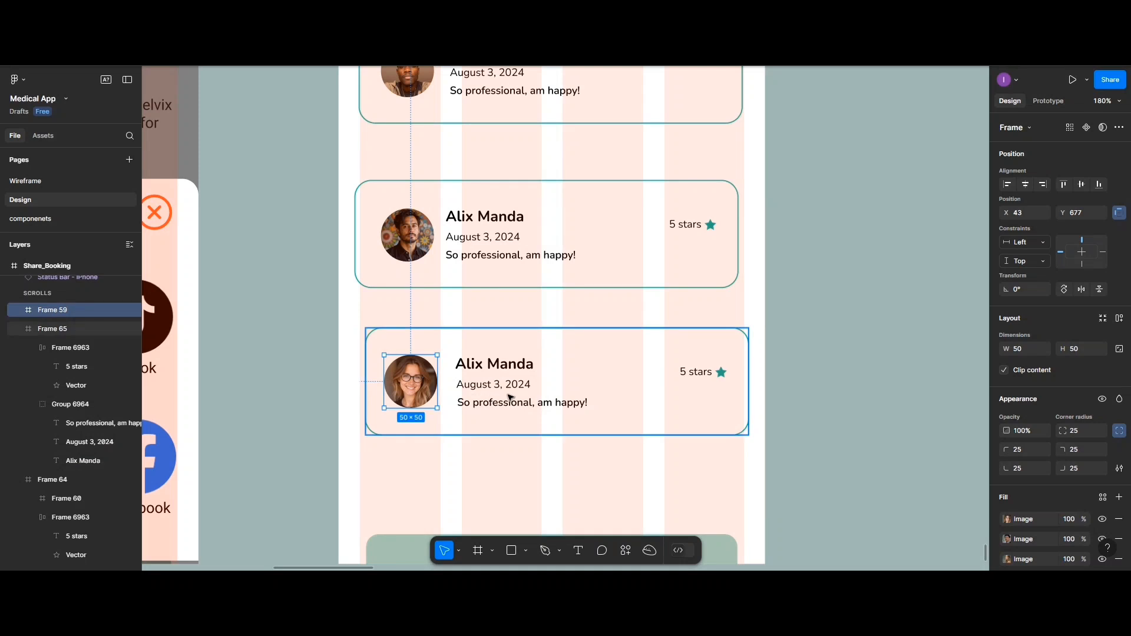
left_click(510, 398, "shift")
left_click(471, 392, "shift")
left_click(478, 390, "shift")
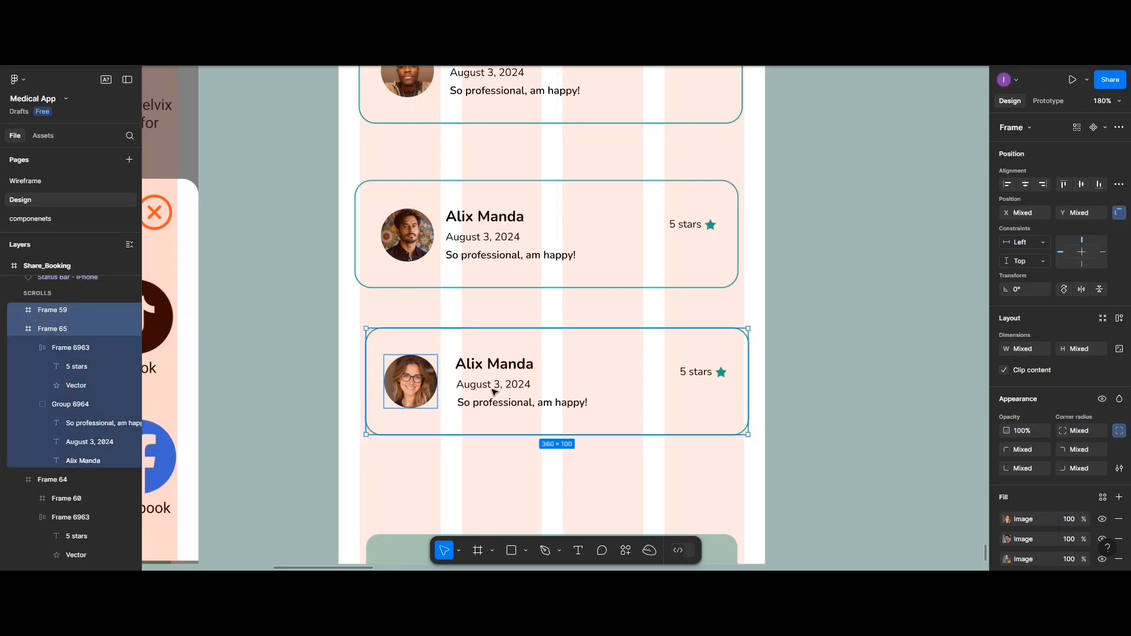
left_click(424, 395)
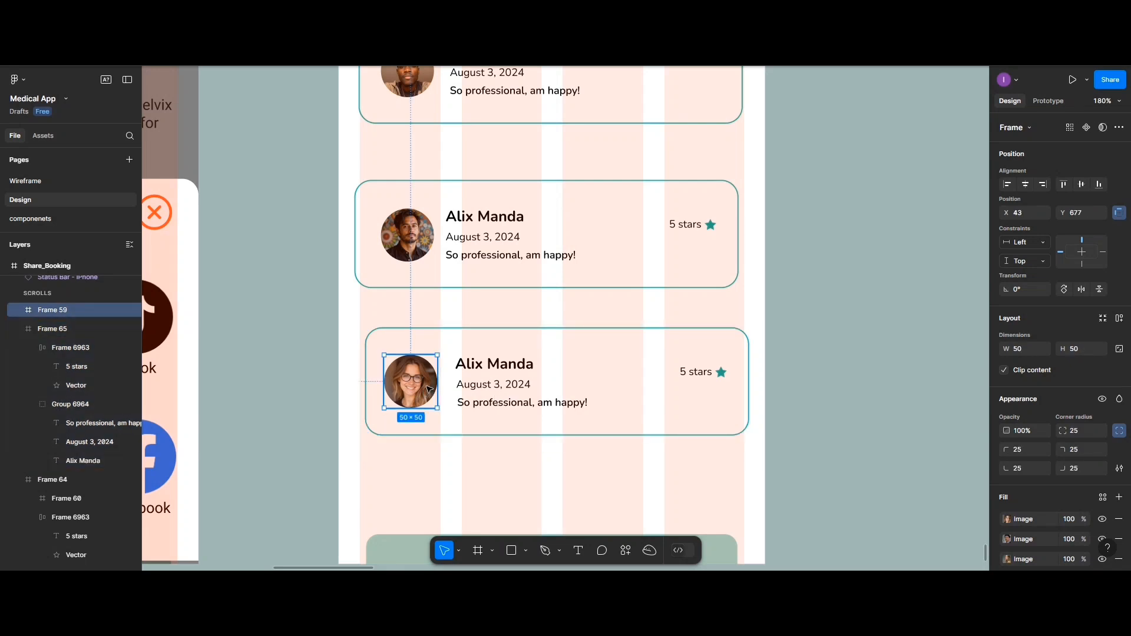
left_click(478, 387, "shift")
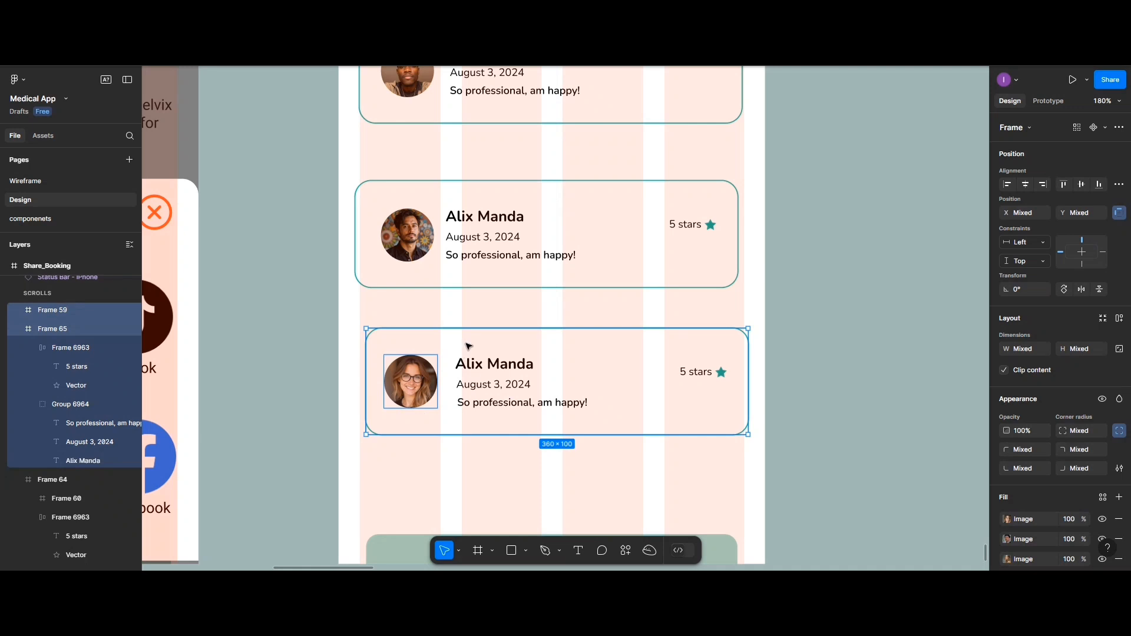
left_click_drag(463, 353, 454, 330)
- Try to distribute the horizontal spacing between the fifth card's portrait and its text group again
left_click(414, 369)
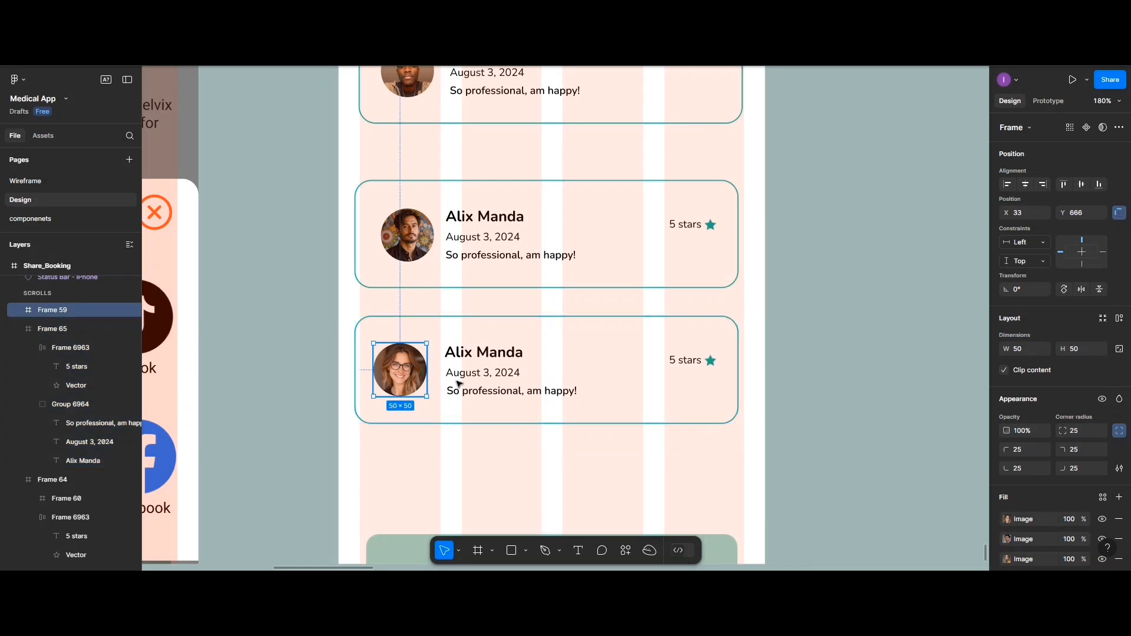
left_click(491, 384, "shift")
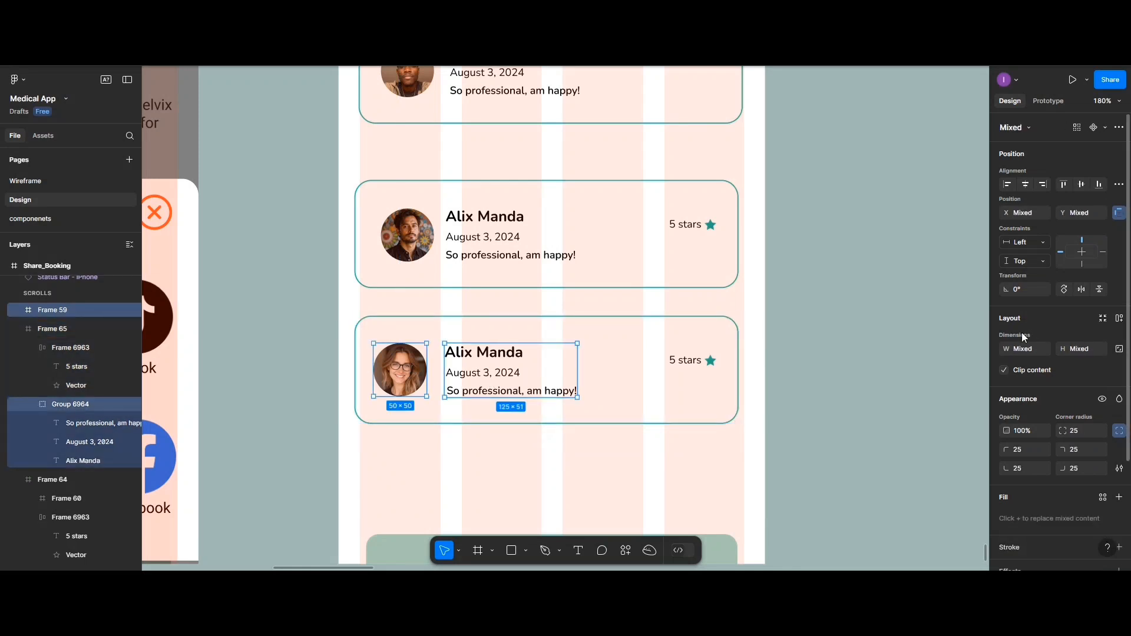
left_click(1119, 184)
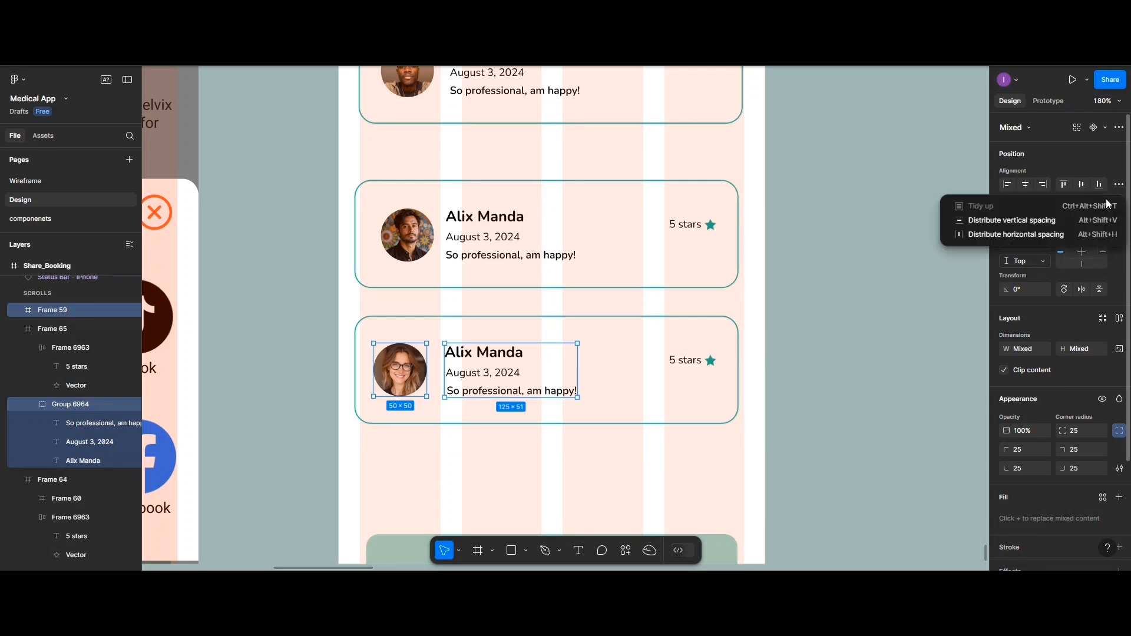
left_click(1087, 234)
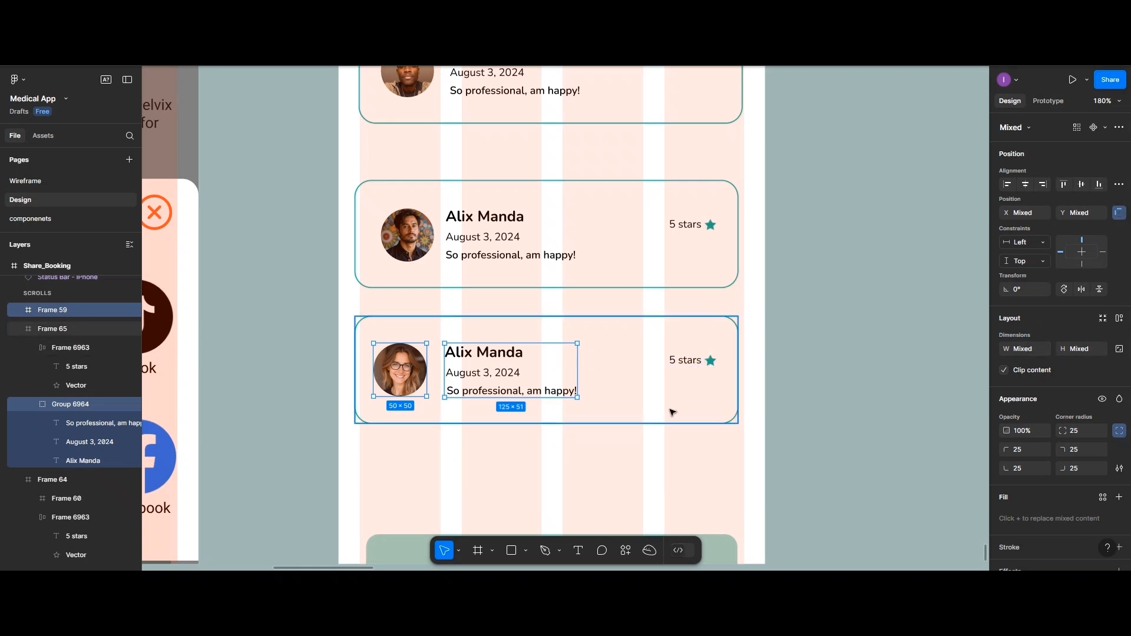
key("Escape")
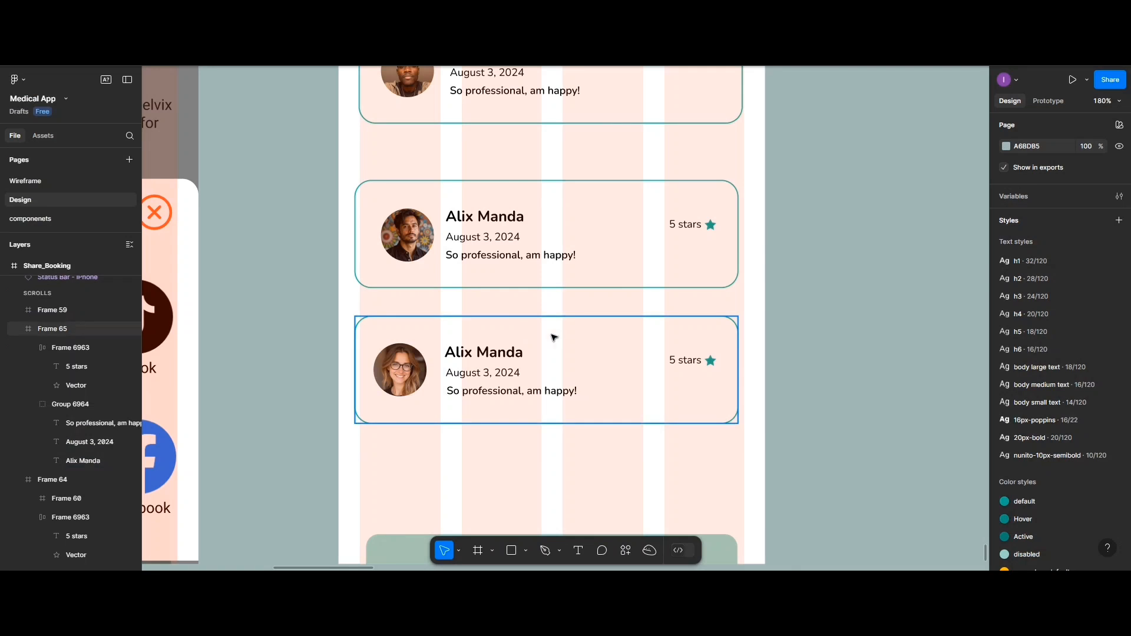
- Pull the fifth card away from its portrait, nest the portrait inside the card frame, and move the card back below the fourth one
left_click_drag(574, 407, 608, 333)
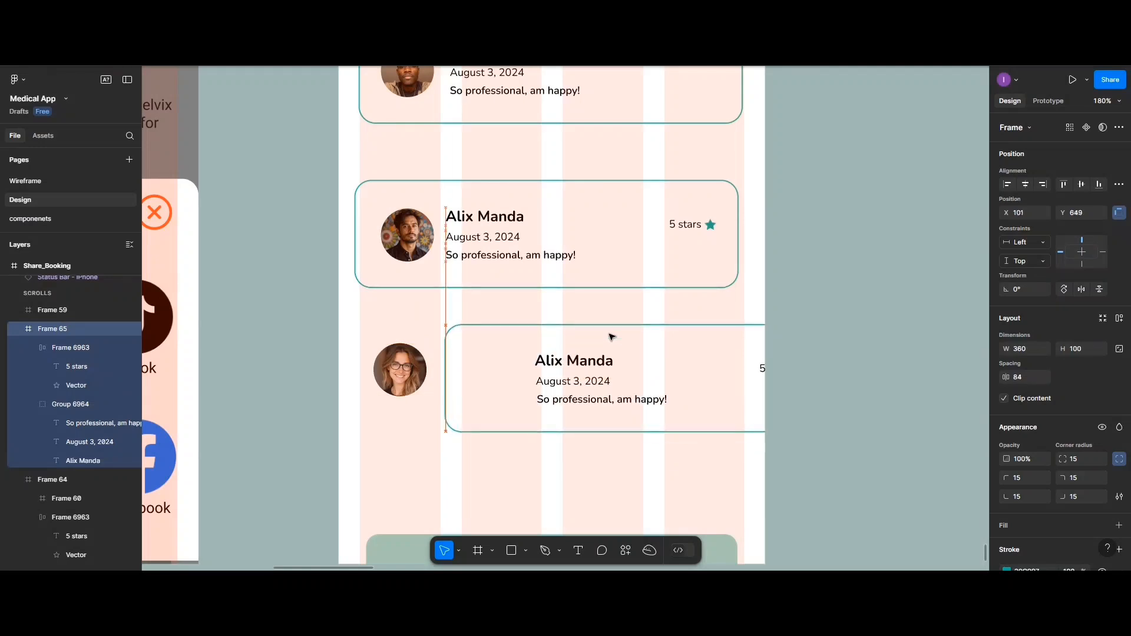
left_click_drag(426, 371, 502, 379)
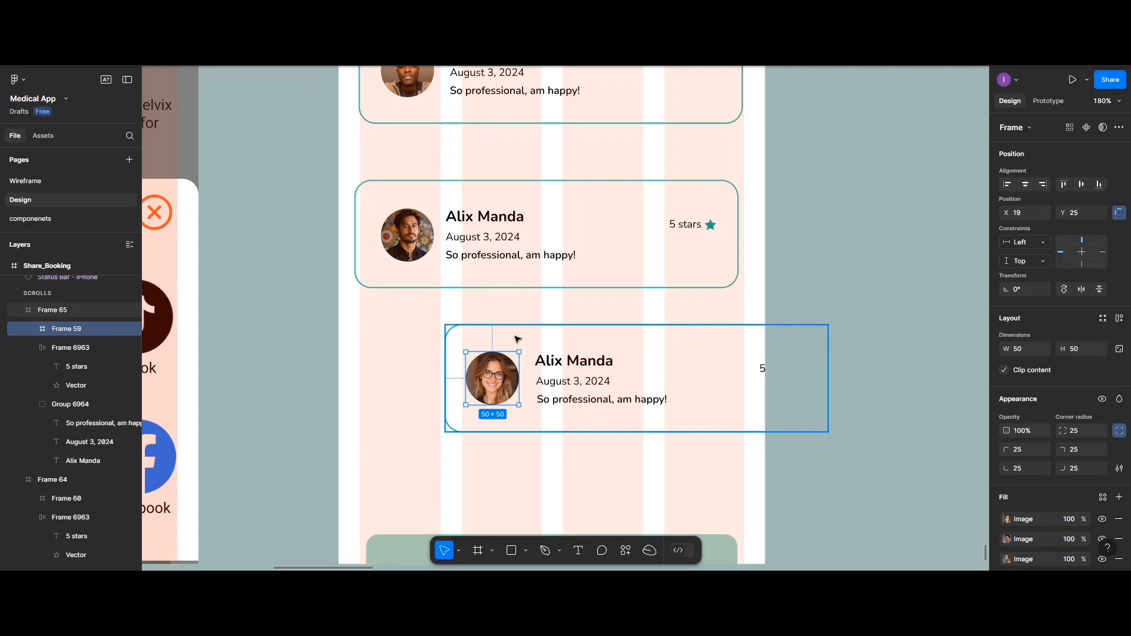
left_click_drag(517, 340, 432, 338)
- Check the spacing between the fifth card's portrait and text group, and look over the layout of the whole Reviews screen
double_click(415, 378)
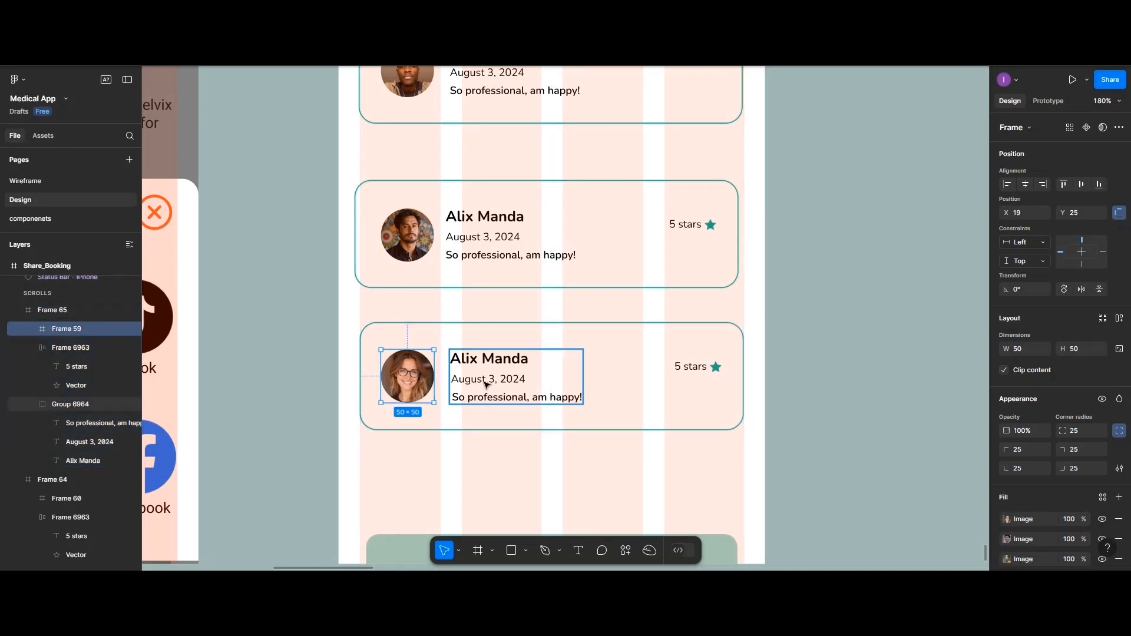
left_click(485, 387, "shift")
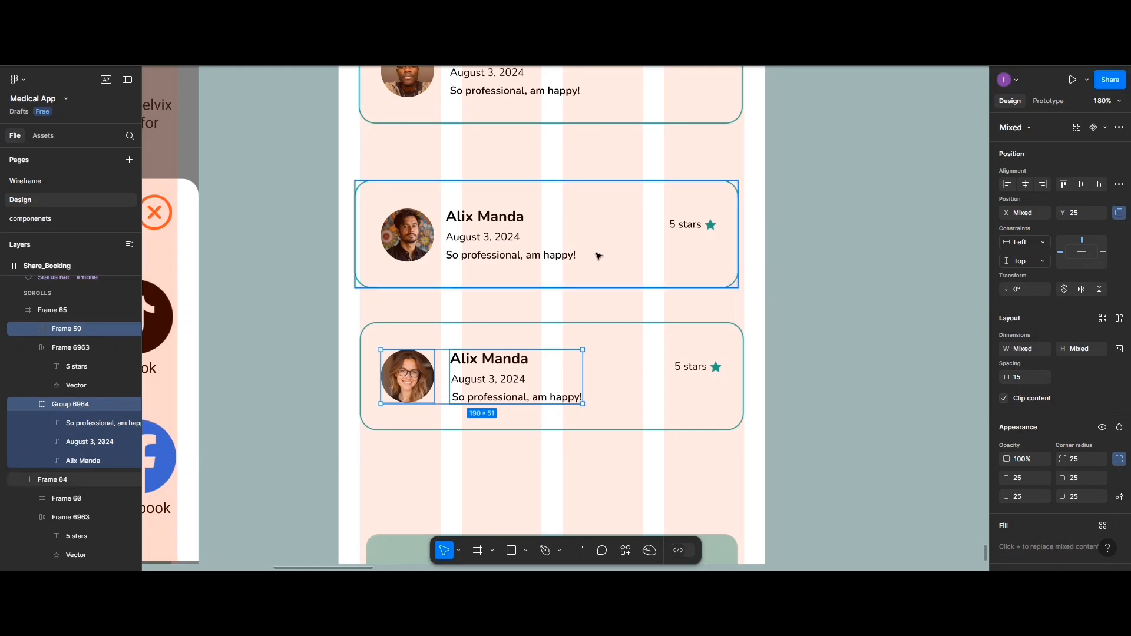
scroll(591, 254, "down", 3)
scroll(601, 267, "down", 1)
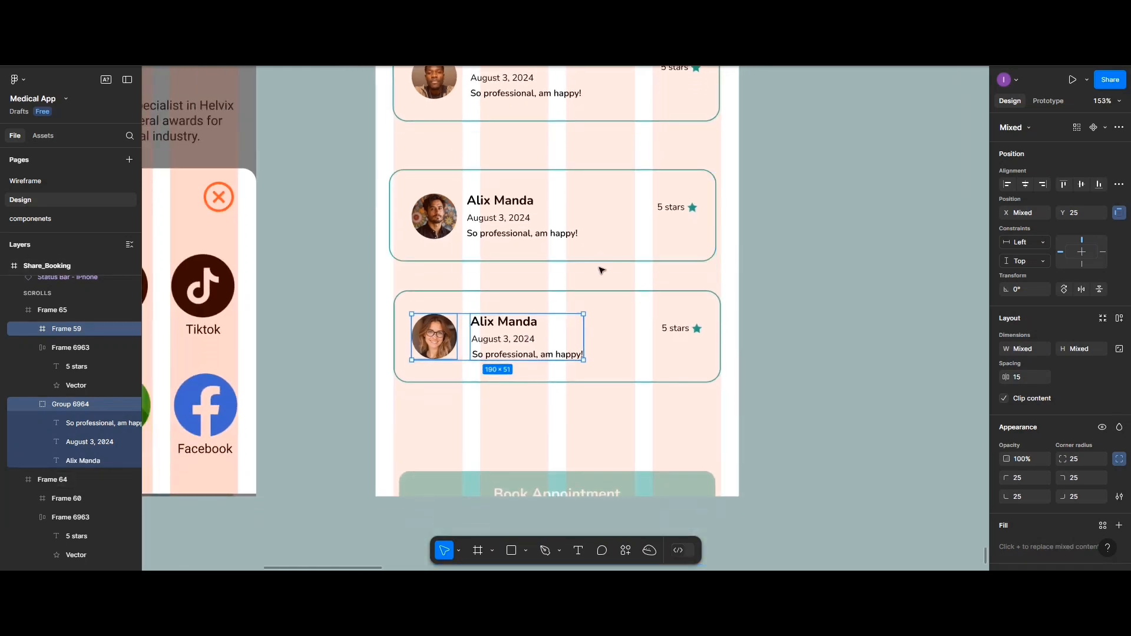
scroll(600, 269, "up", 3)
scroll(600, 270, "up", 3)
scroll(601, 269, "down", 4)
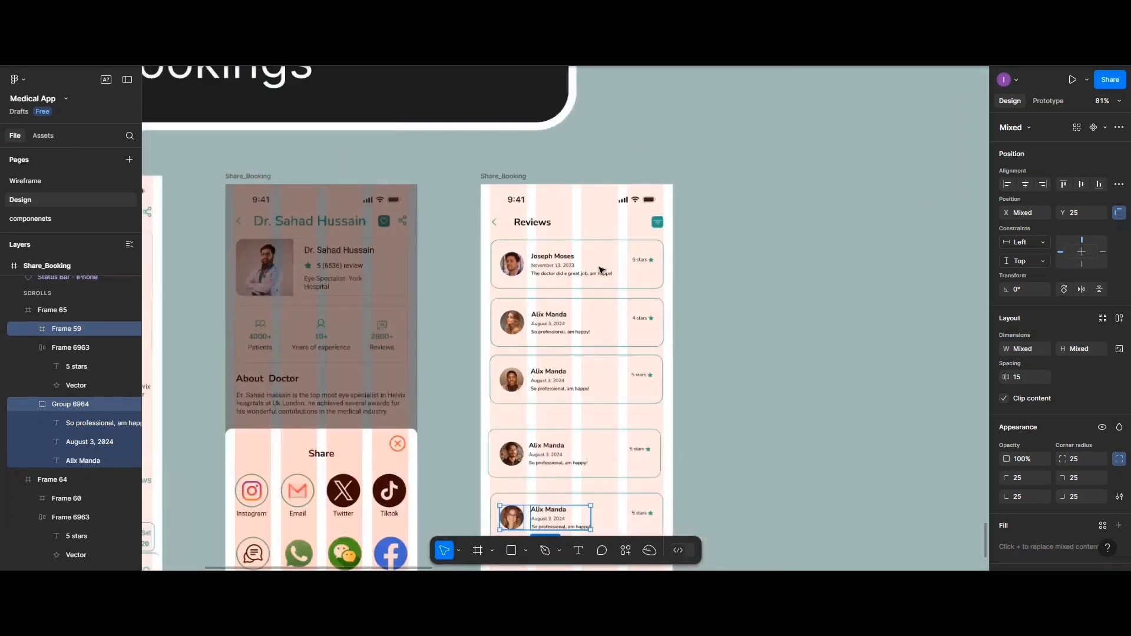
scroll(600, 269, "down", 1)
scroll(600, 269, "down", 2)
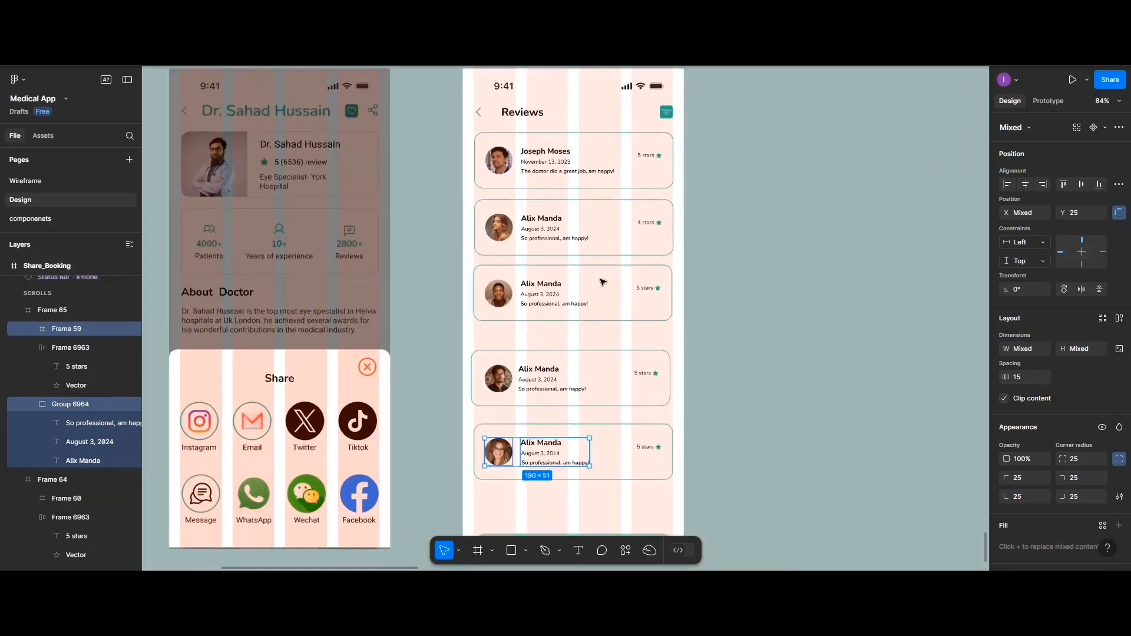
scroll(598, 286, "up", 2, "ctrl")
scroll(534, 314, "up", 2)
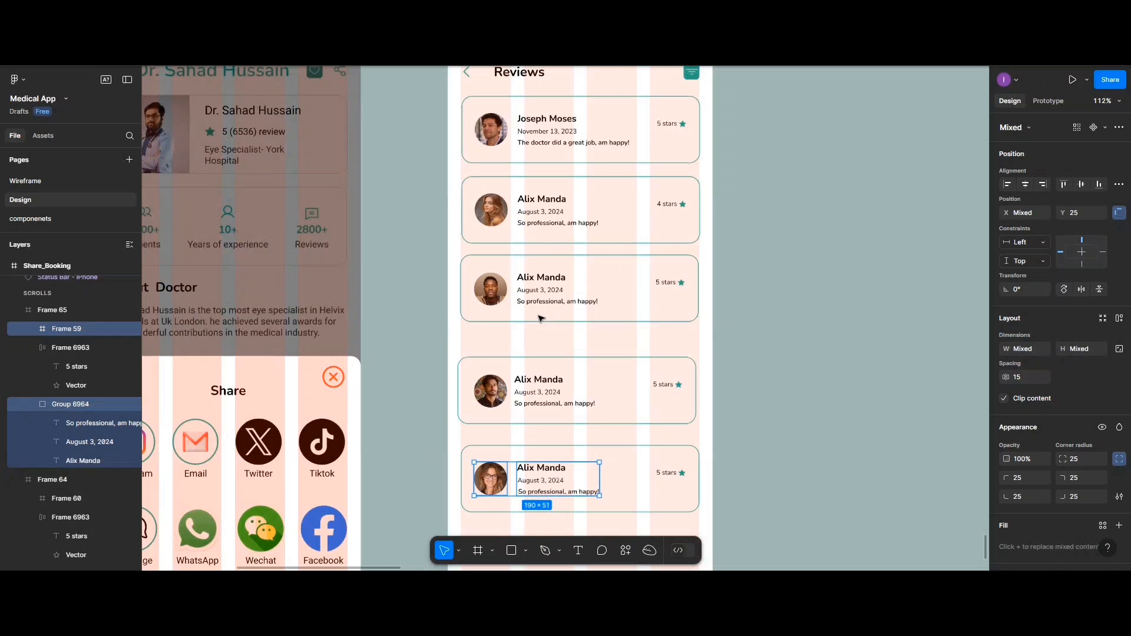
- Replace the reviewer's name in the fourth review card with a different full name
left_click(527, 386)
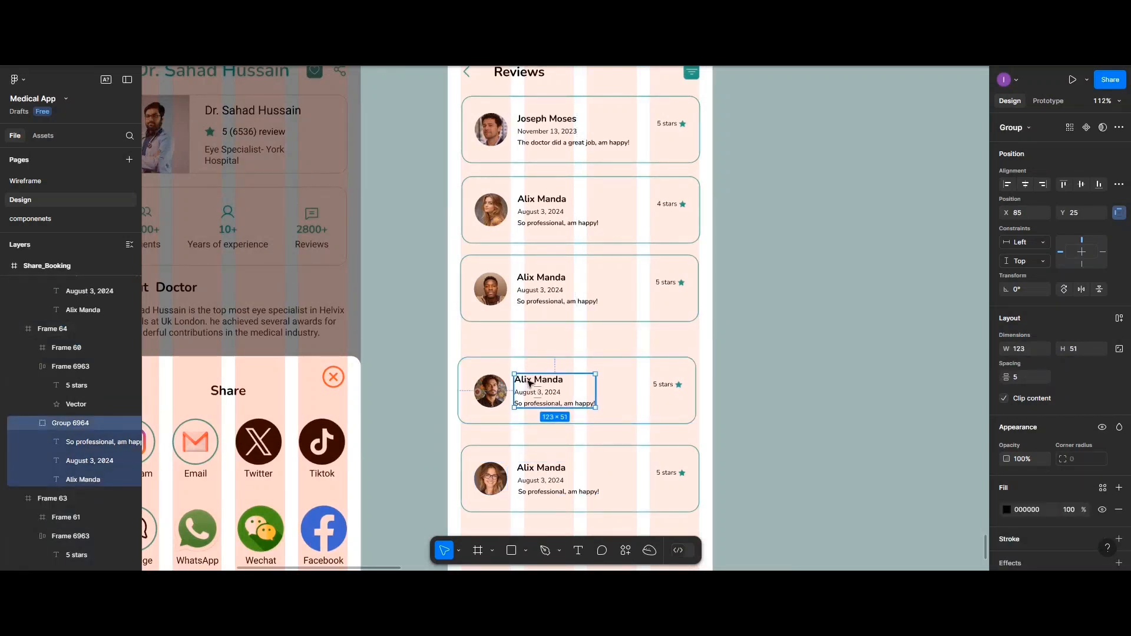
double_click(529, 383)
double_click(529, 381)
left_click_drag(531, 380, 521, 380)
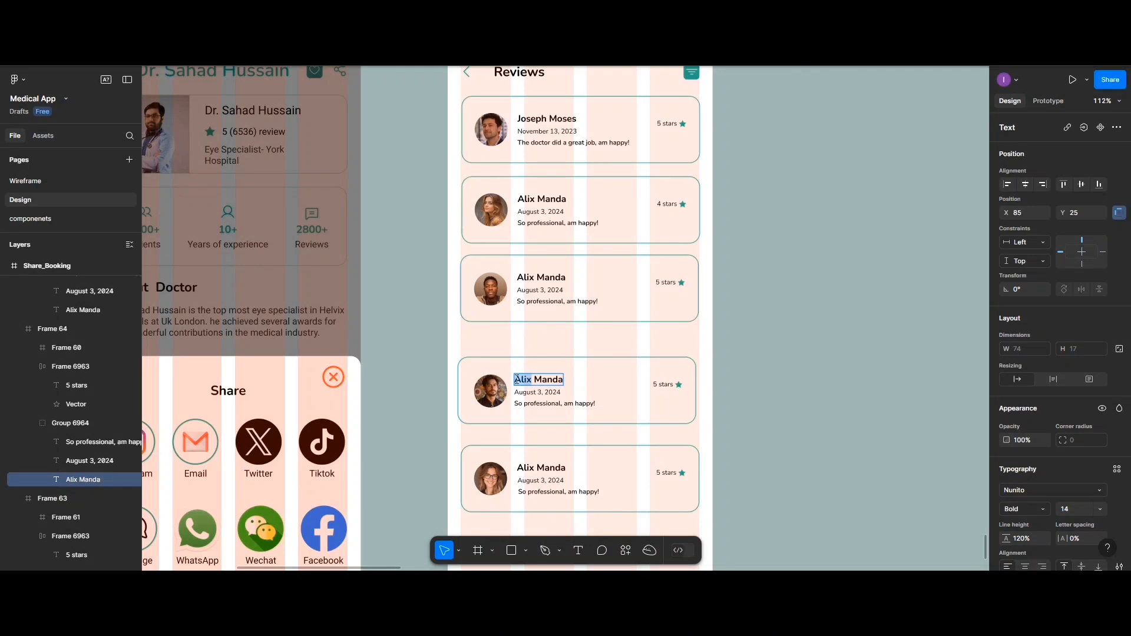
type("jAMIL")
key("BackSpace")
key("BackSpace")
key("BackSpace")
key("BackSpace")
key("BackSpace")
key("BackSpace")
type("Ja mil")
left_click_drag(538, 381, 568, 380)
type("A")
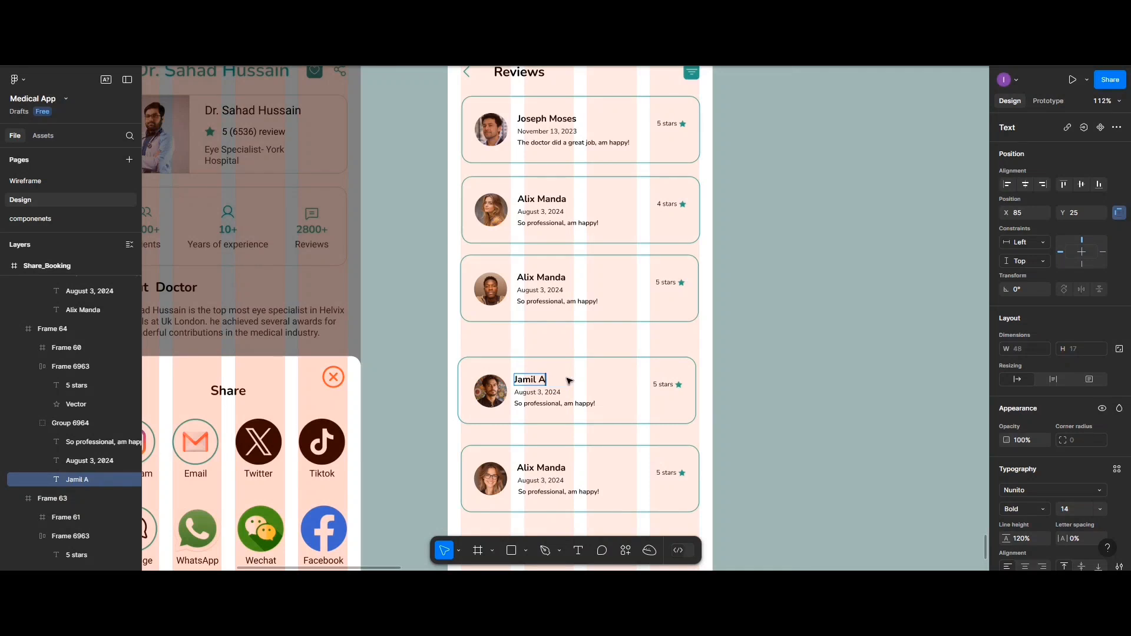
type("hmad")
- Change the month in the fourth card's review date so it reads April 3, 2024
double_click(521, 393)
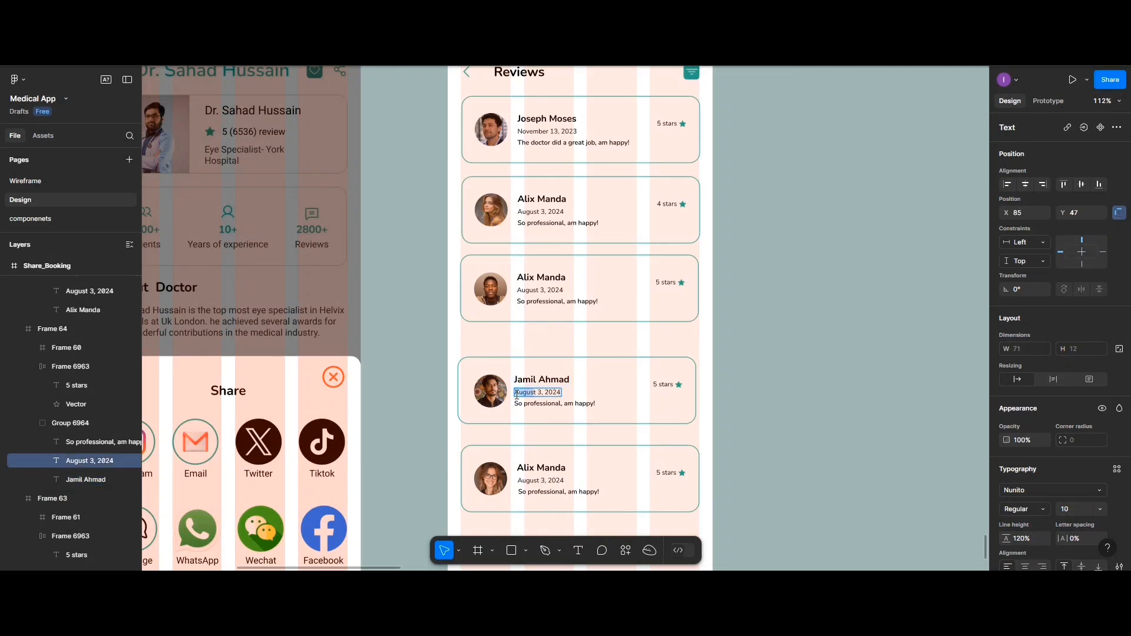
type("April")
key("Delete")
- Replace the reviewer's full name in the fifth review card with a different first name only
left_click(520, 469)
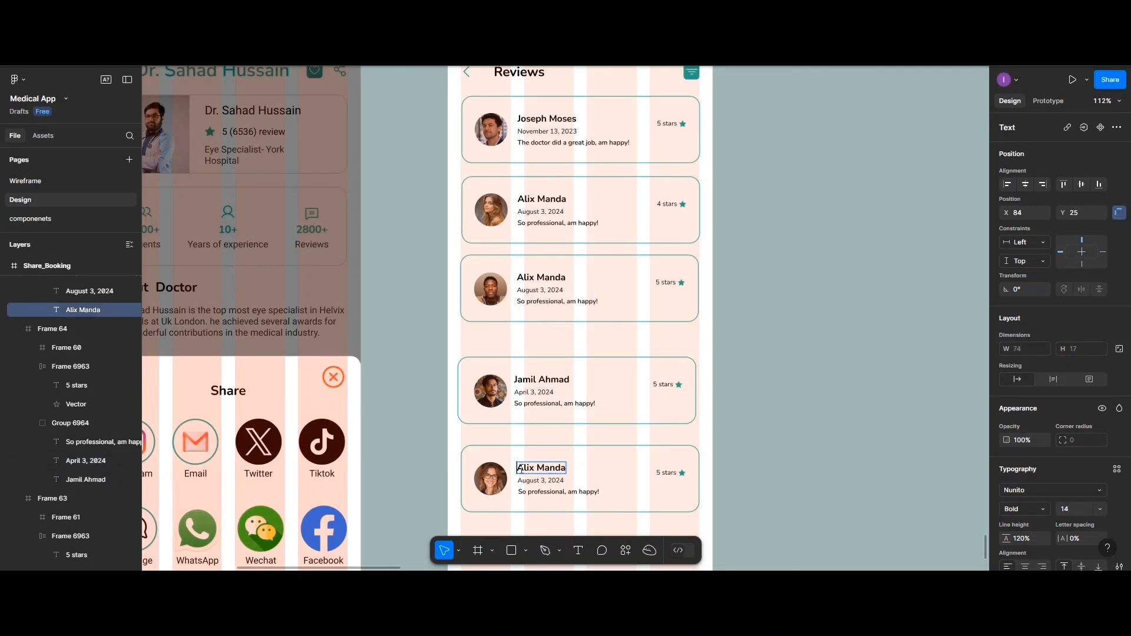
double_click(533, 469)
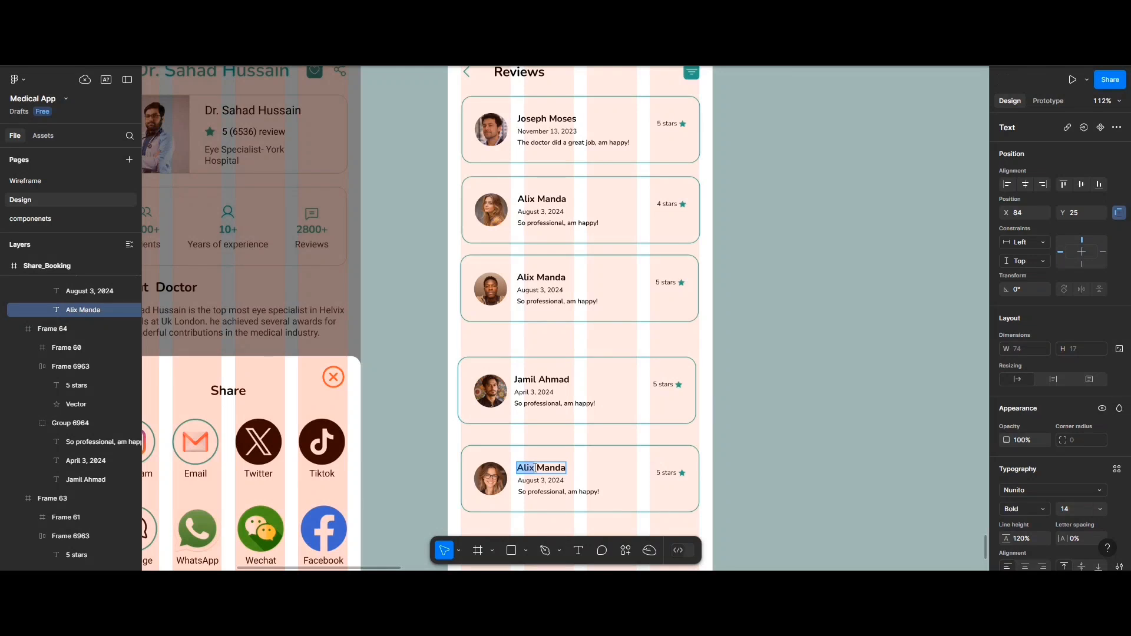
type("Maryam")
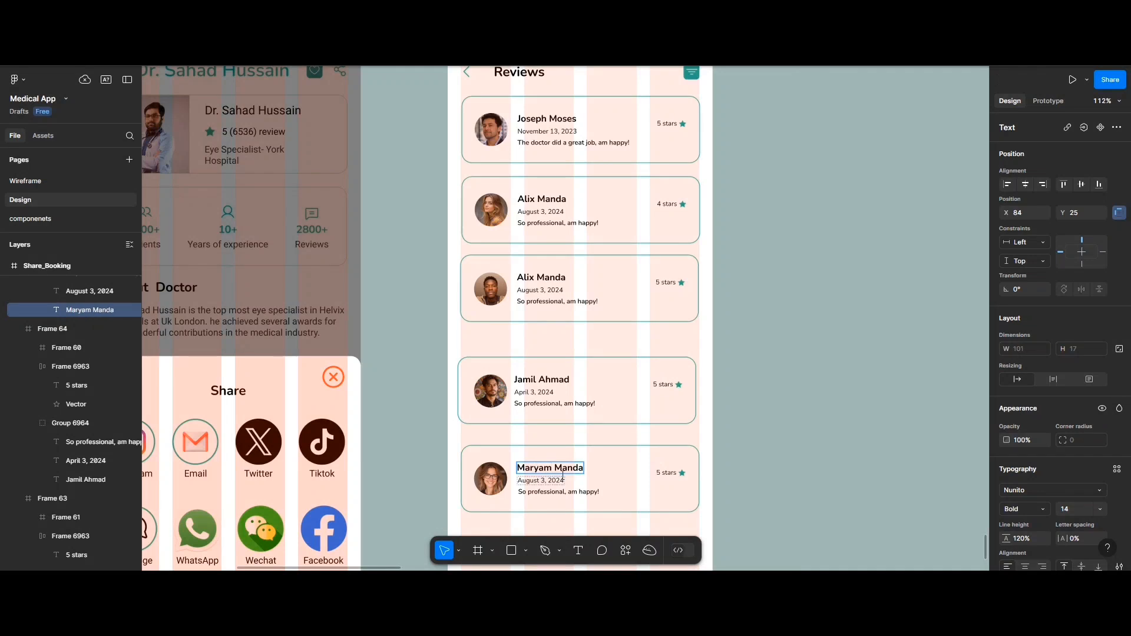
left_click_drag(562, 468, 585, 469)
key("BackSpace")
key("BackSpace")
key("BackSpace")
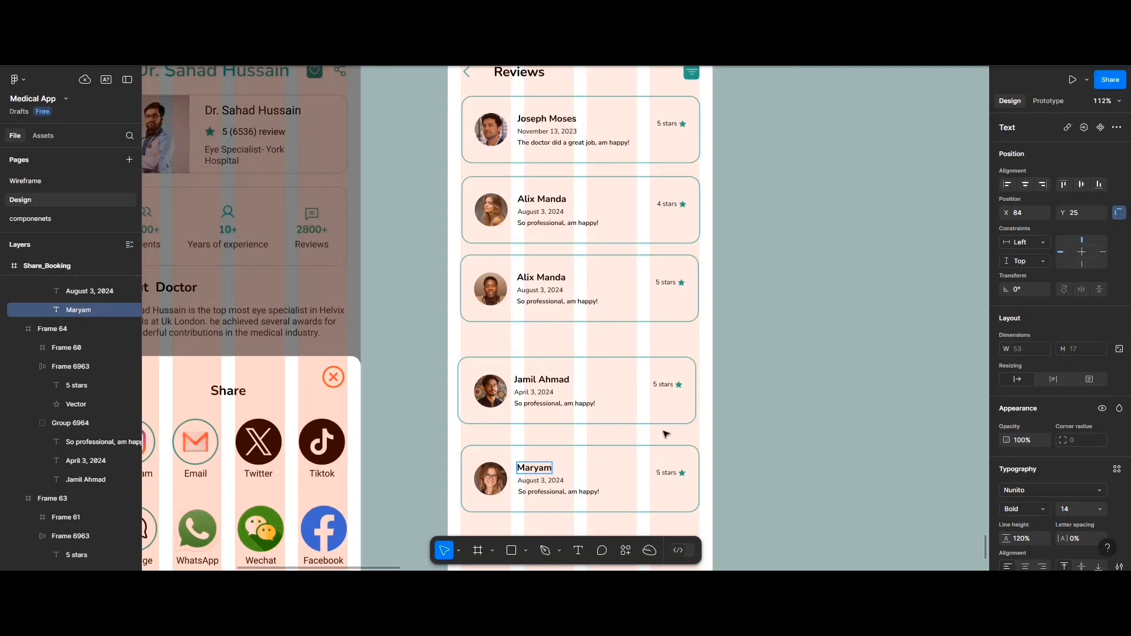
key("Escape")
- Replace the reviewer's full name in the third review card with a different single first name
scroll(551, 236, "up", 2)
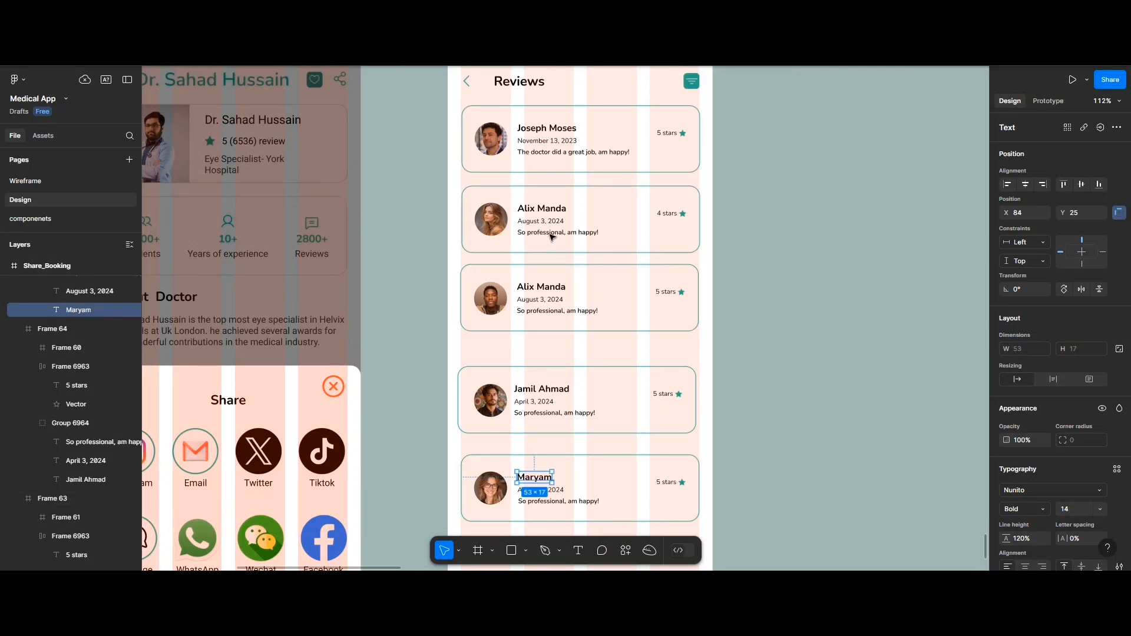
left_click(527, 286)
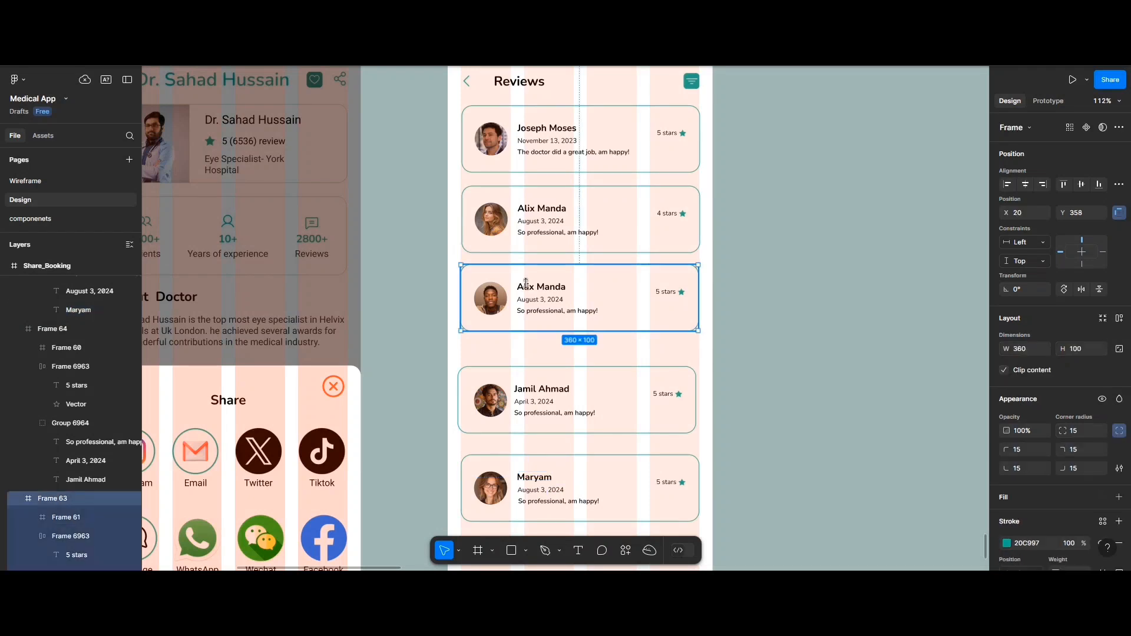
left_click(524, 286)
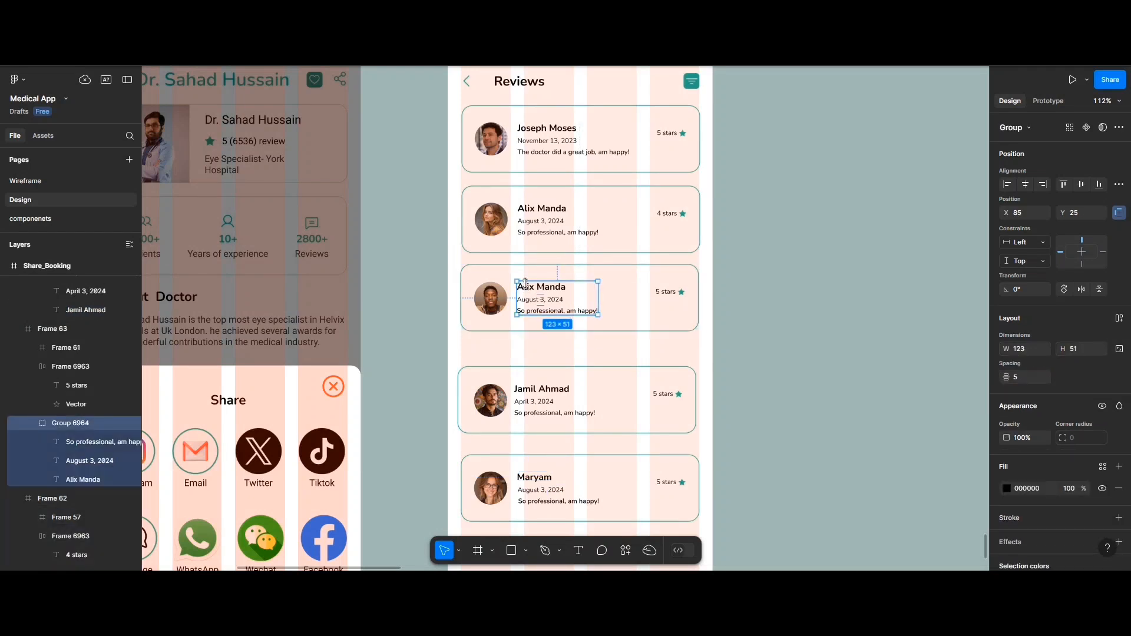
double_click(536, 288)
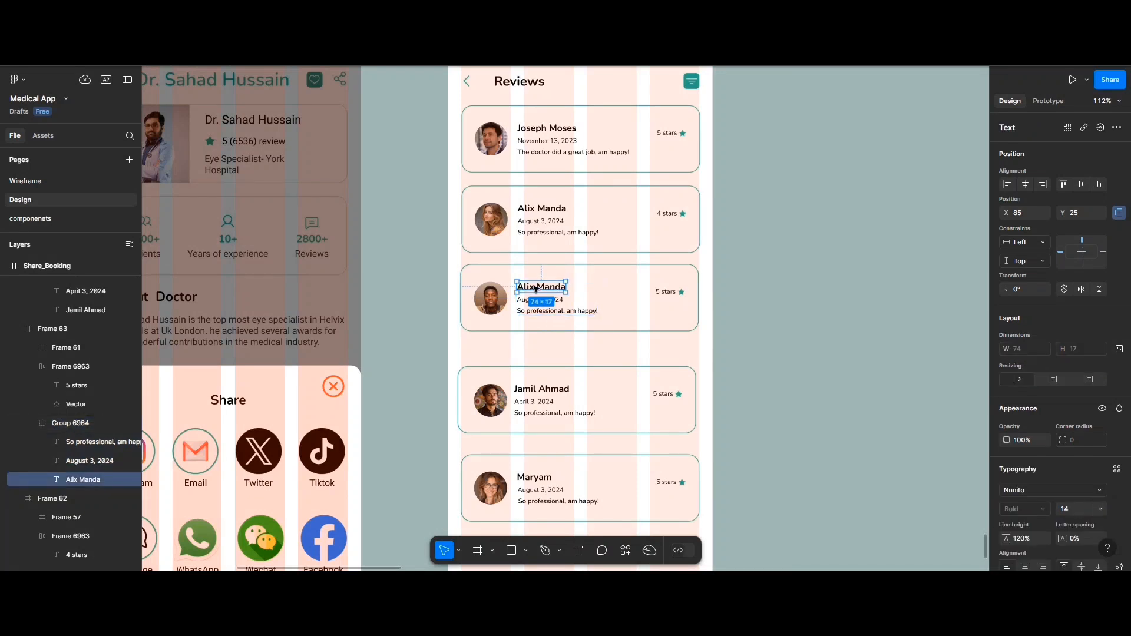
left_click(525, 287)
left_click_drag(524, 287, 519, 288)
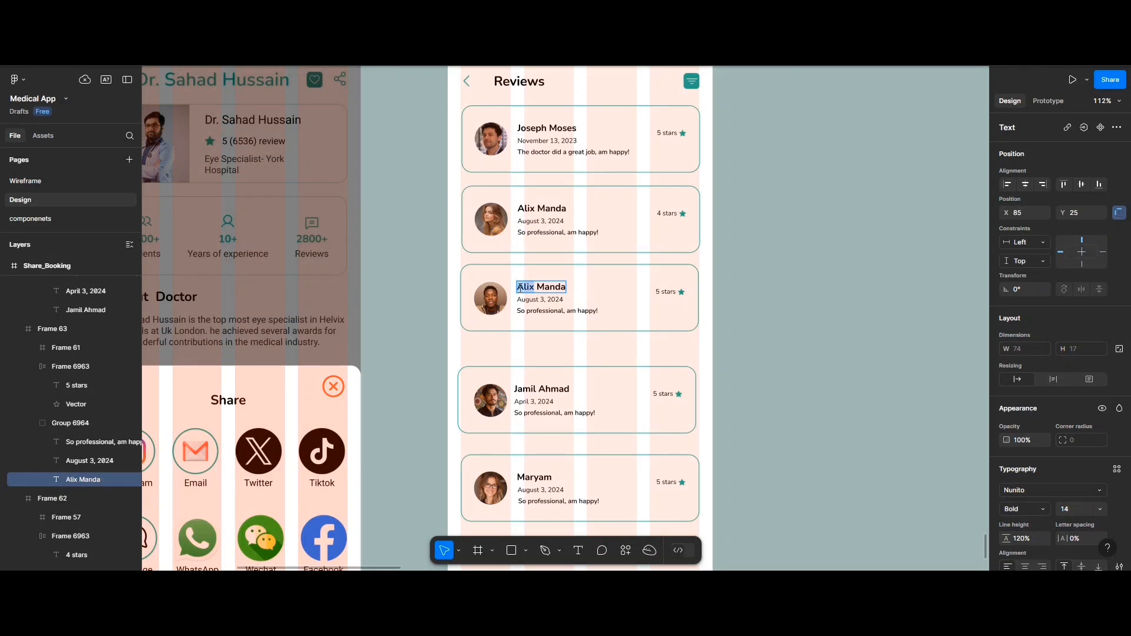
type("Samuel")
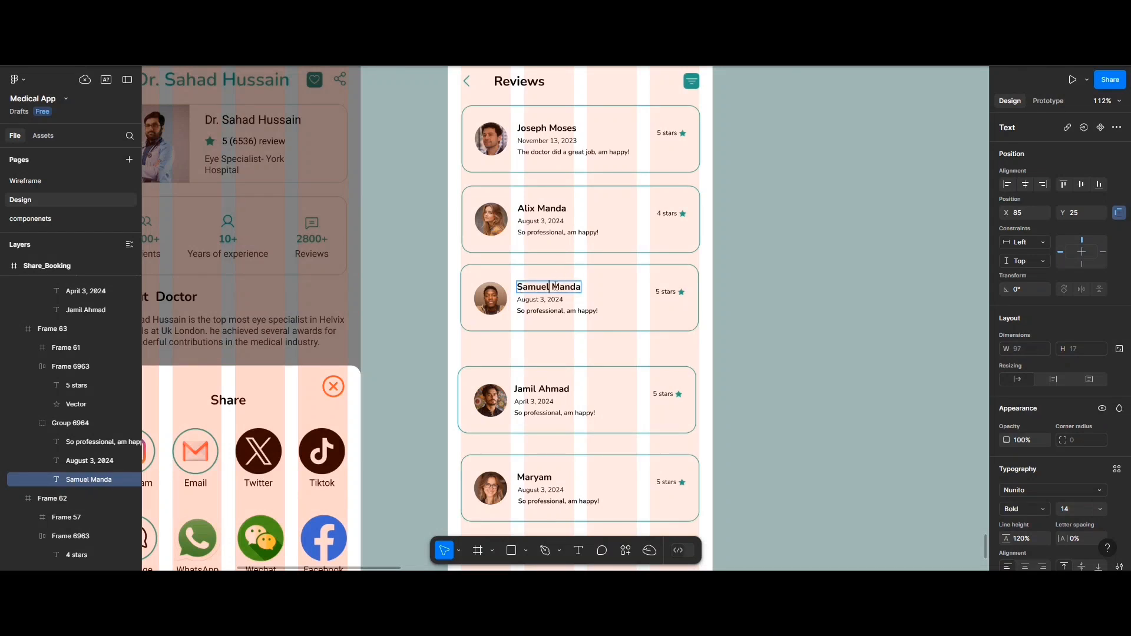
left_click_drag(555, 287, 587, 291)
key("BackSpace")
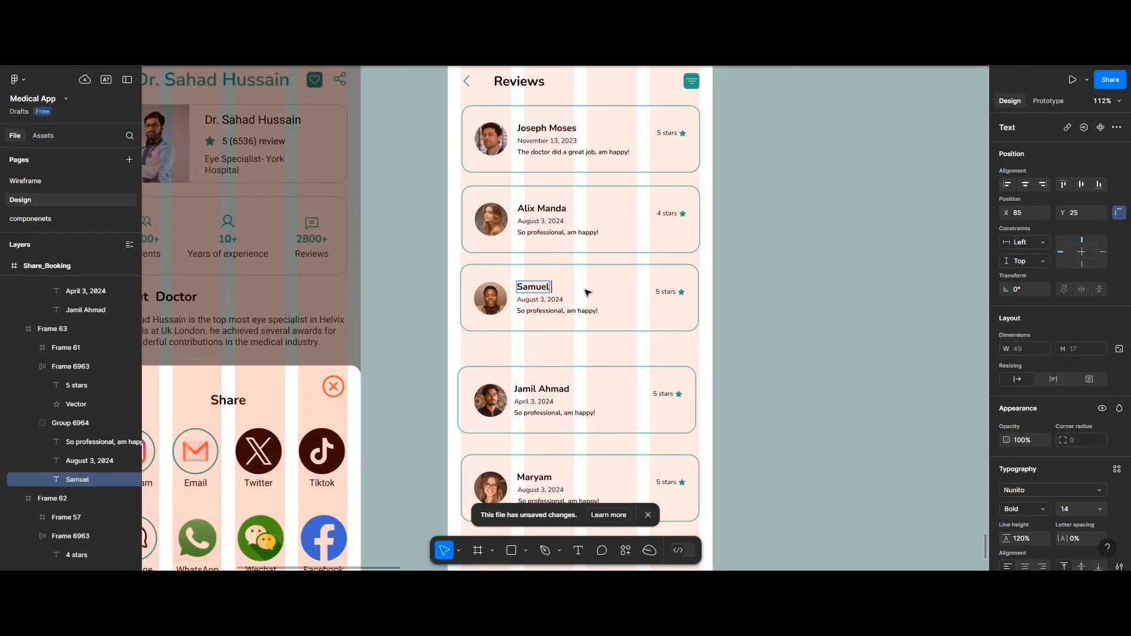
key("Escape")
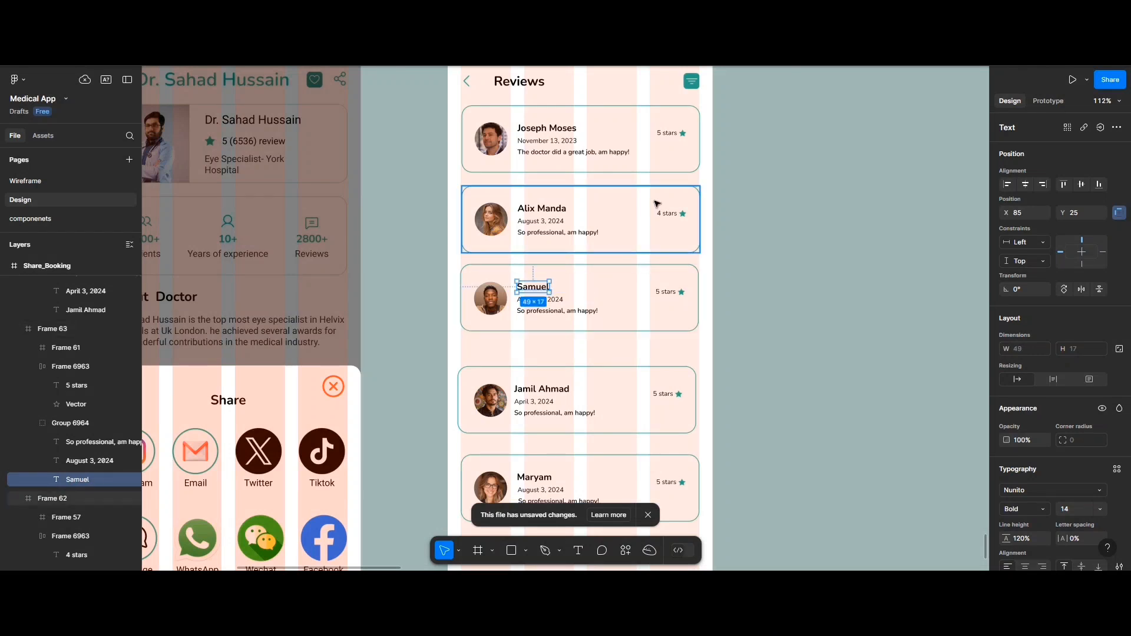
- Align all five review cards on the Reviews screen by their horizontal centers
scroll(660, 195, "down", 2)
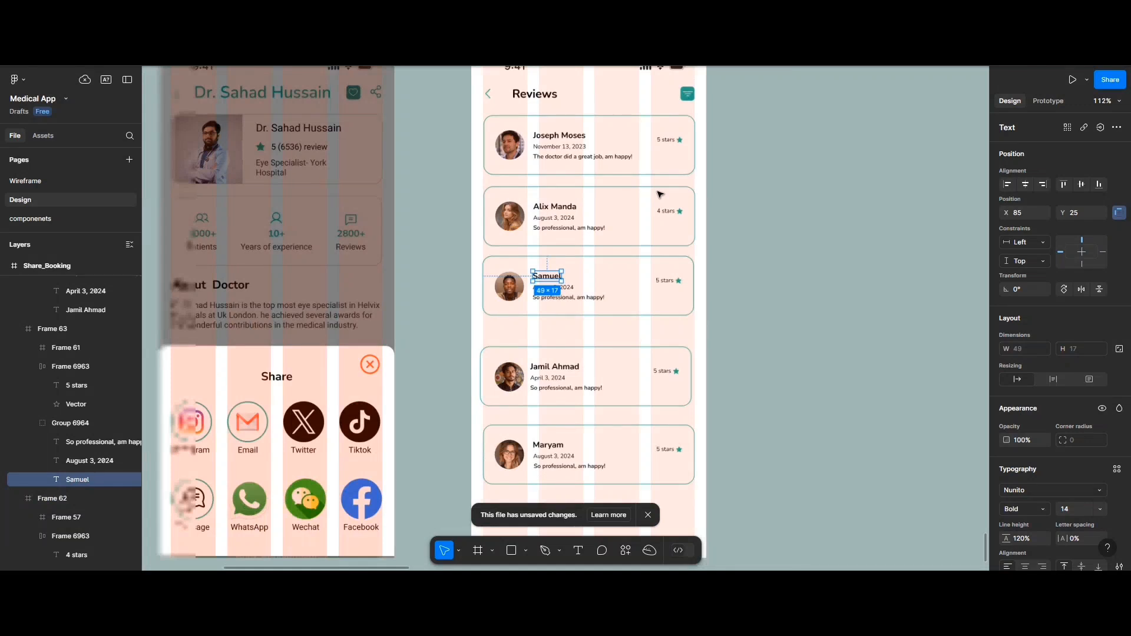
scroll(660, 194, "up", 2)
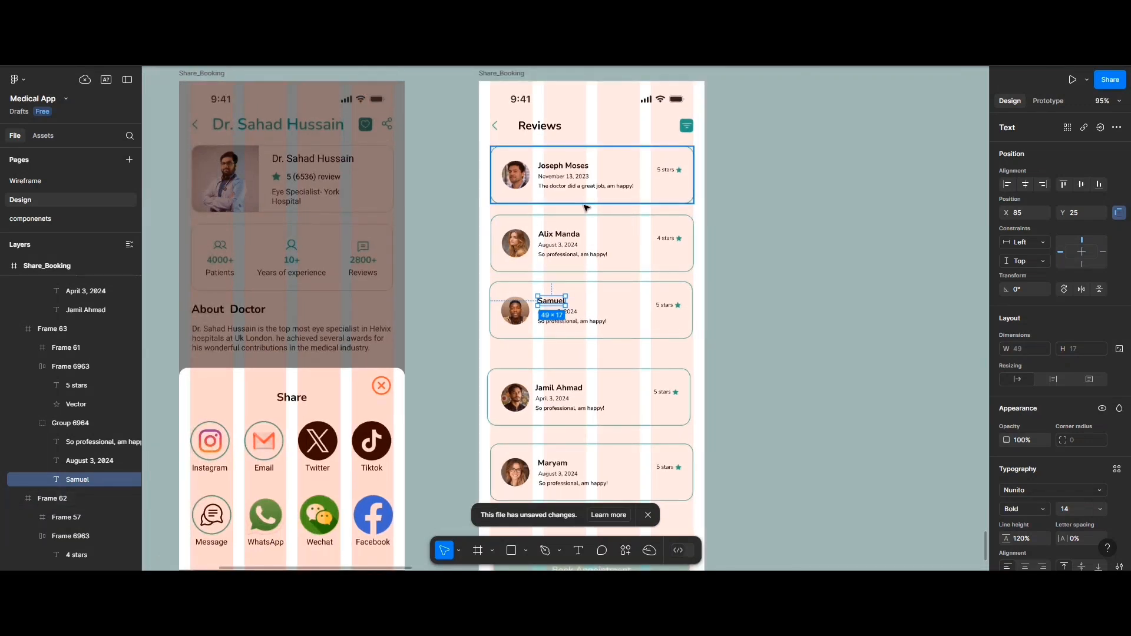
left_click(585, 204)
left_click(574, 245, "shift")
left_click(576, 306, "shift")
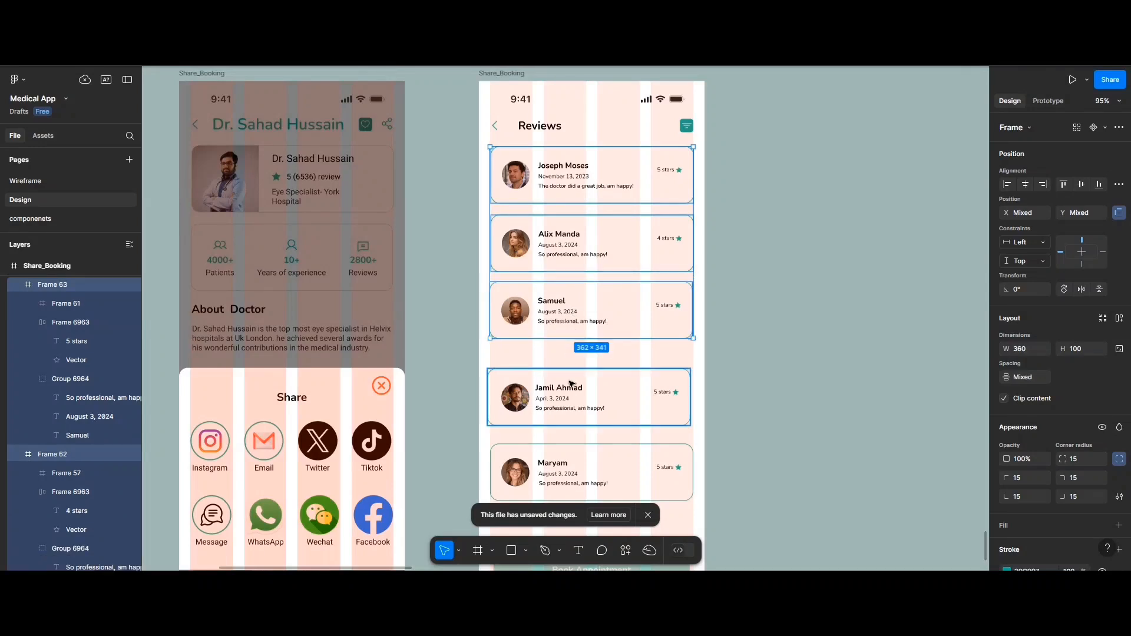
left_click(570, 384, "shift")
left_click(606, 454, "shift")
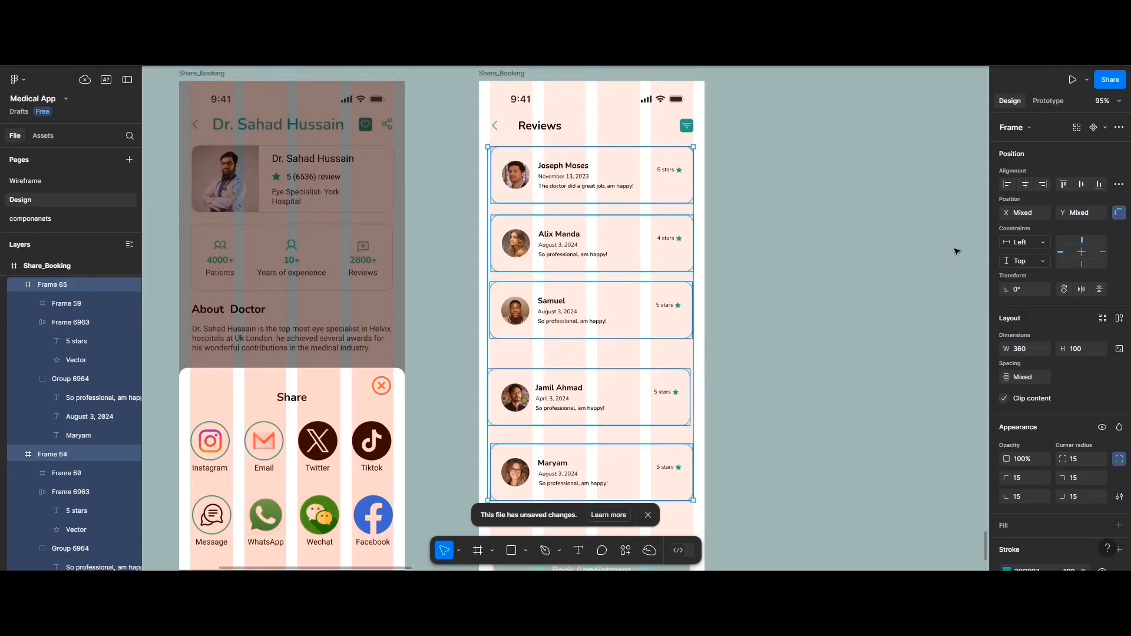
left_click(1024, 184)
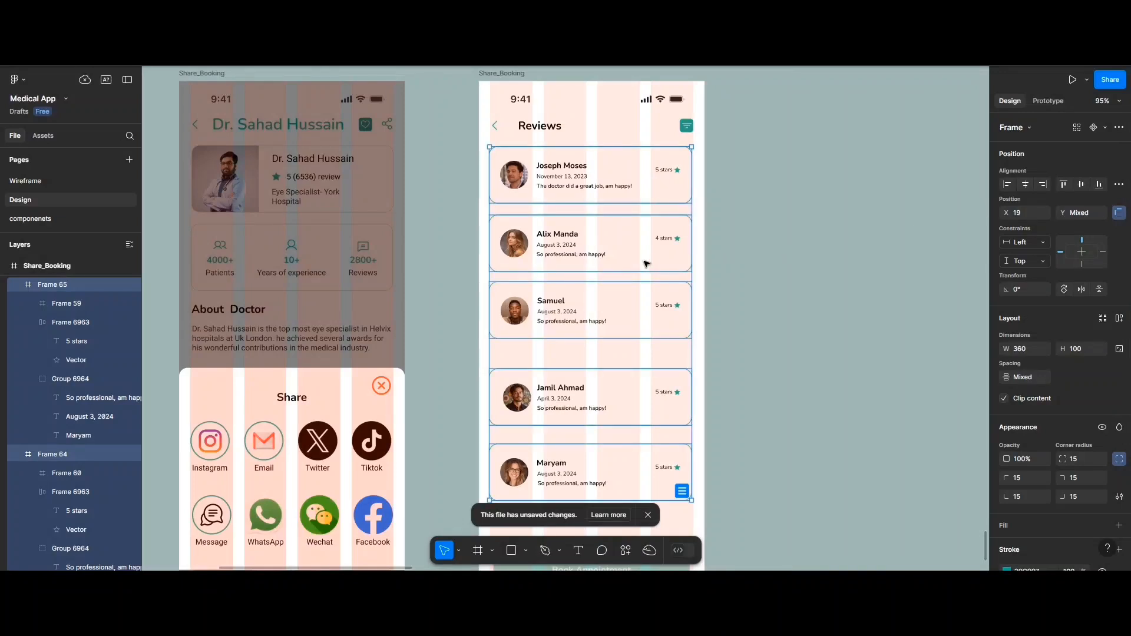
- Distribute the five review cards evenly in the vertical direction and set the spacing between them to 30
scroll(646, 264, "down", 1)
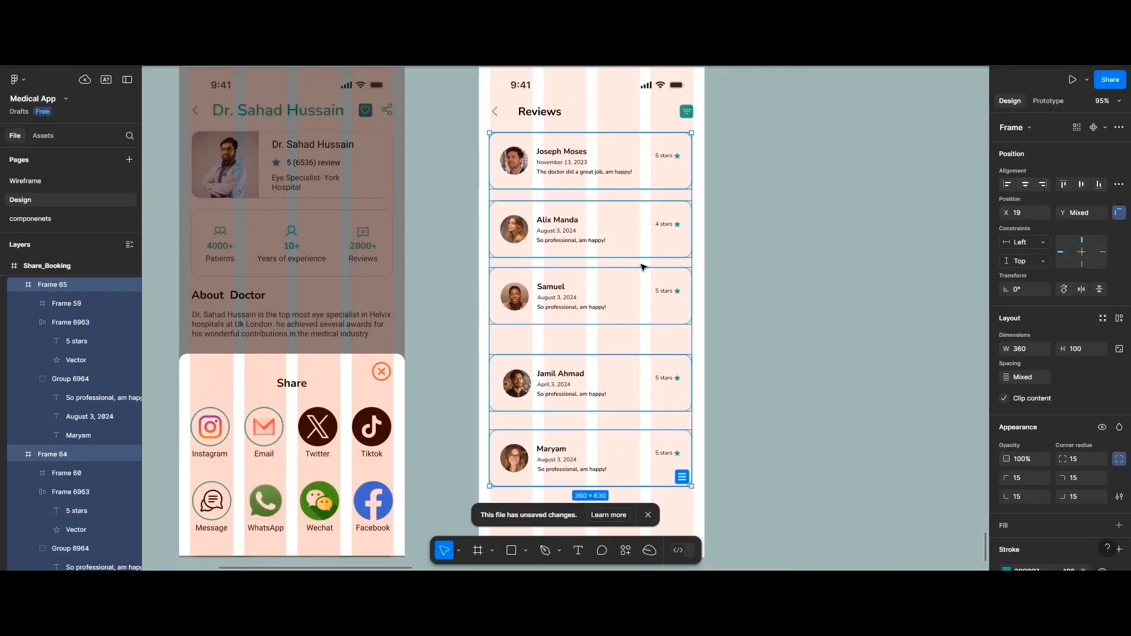
left_click(1117, 184)
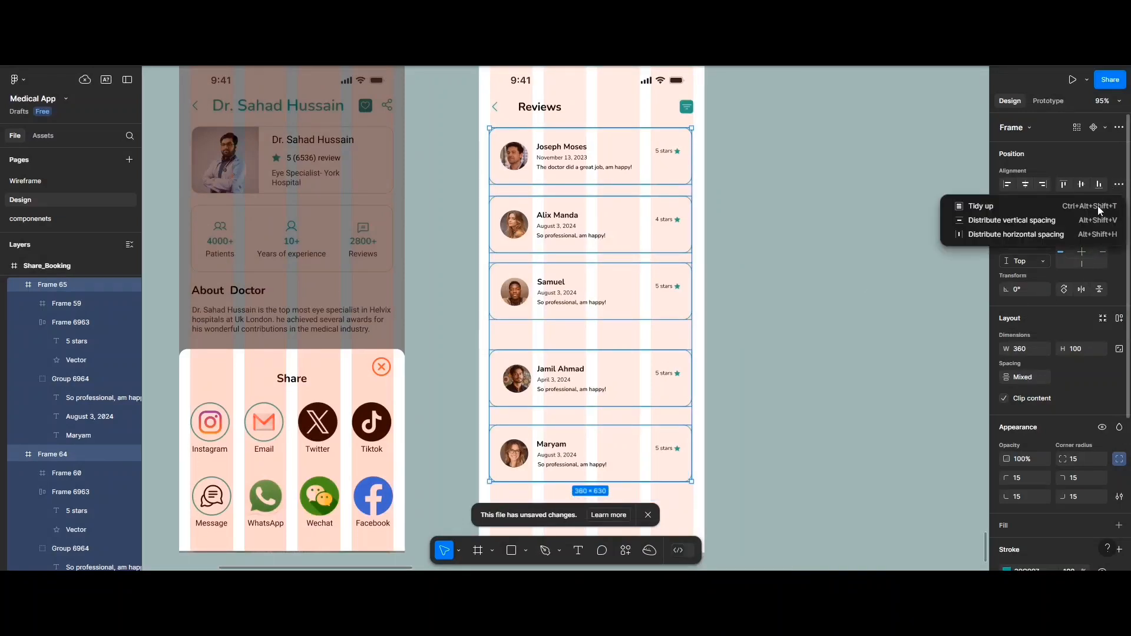
left_click(1029, 221)
left_click(1028, 375)
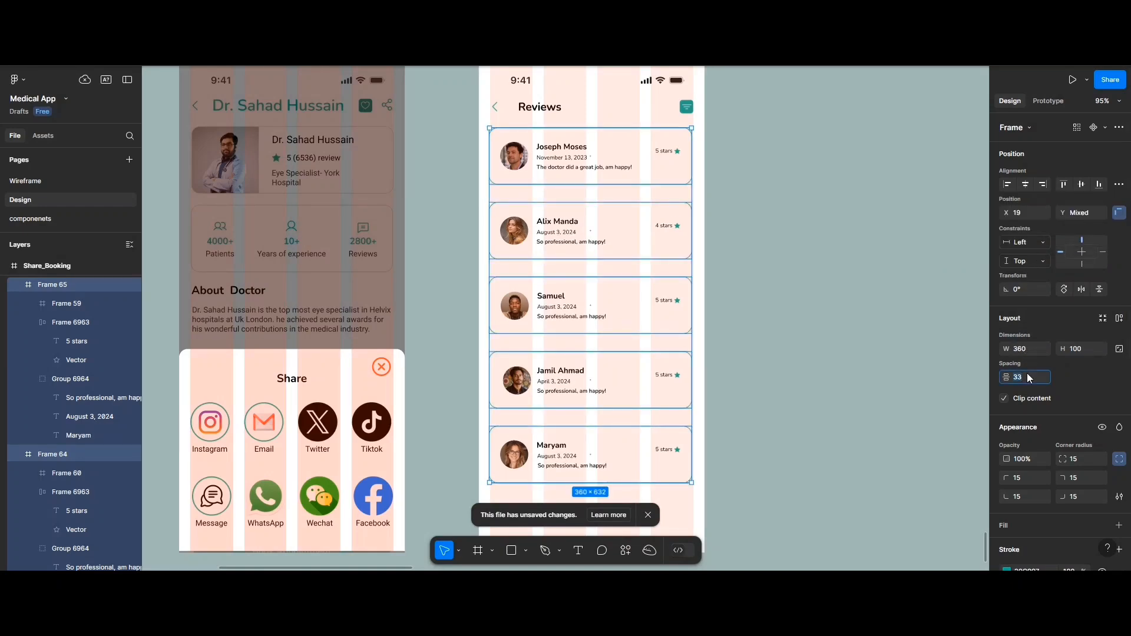
type("30")
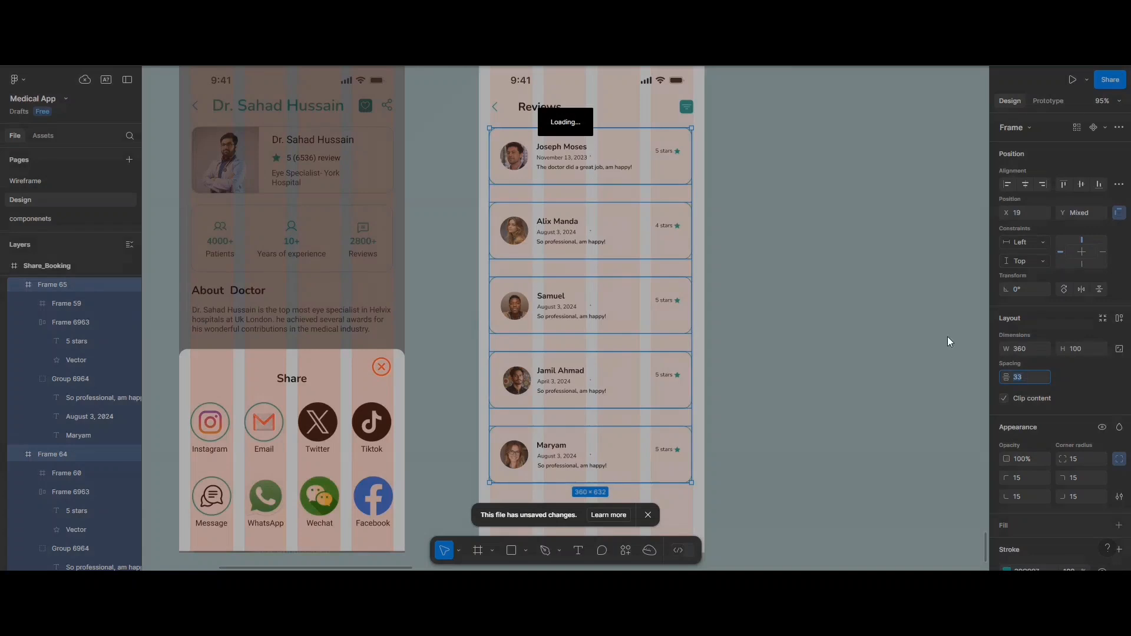
key("Return")
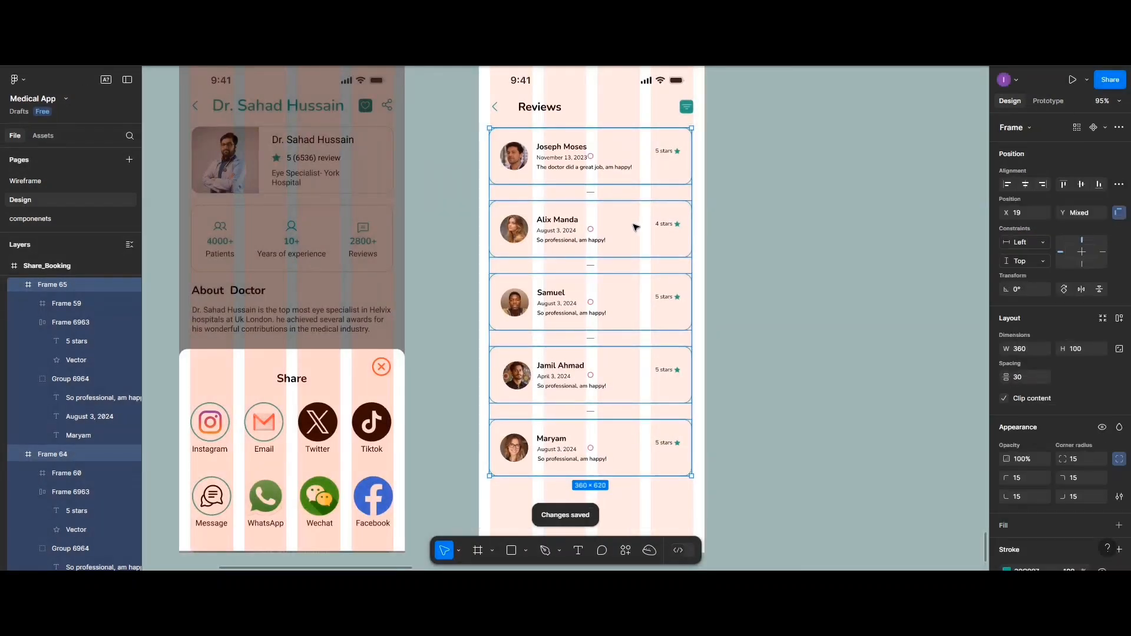
left_click(588, 235)
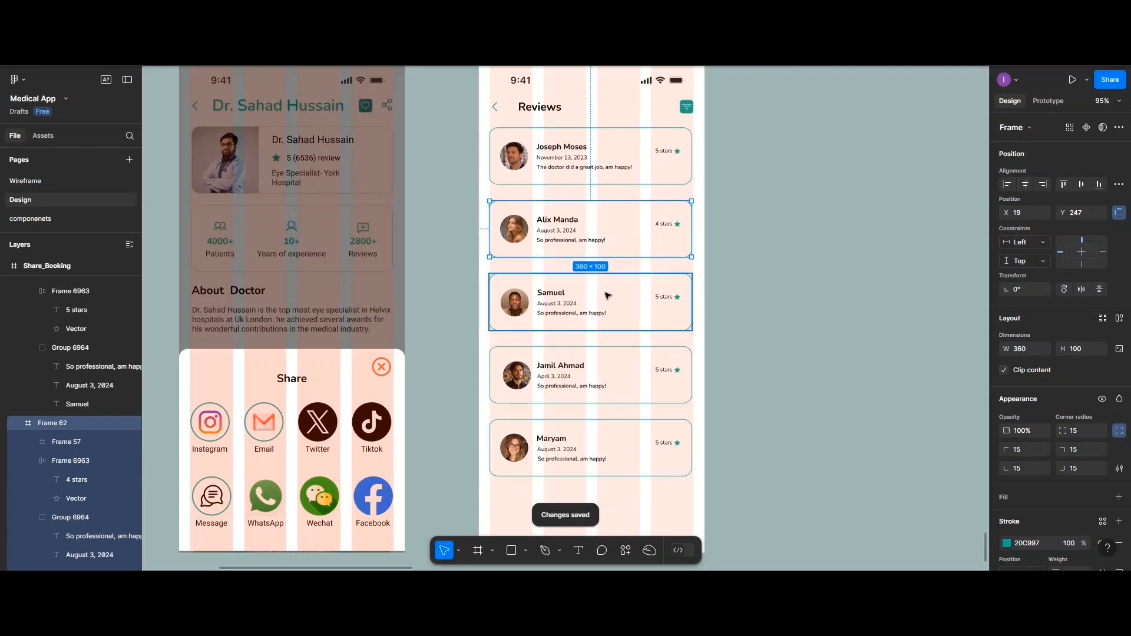
- Move the Book Appointment button up to Y 776, below the fifth review card, and switch its variant to Goback
scroll(613, 413, "down", 1)
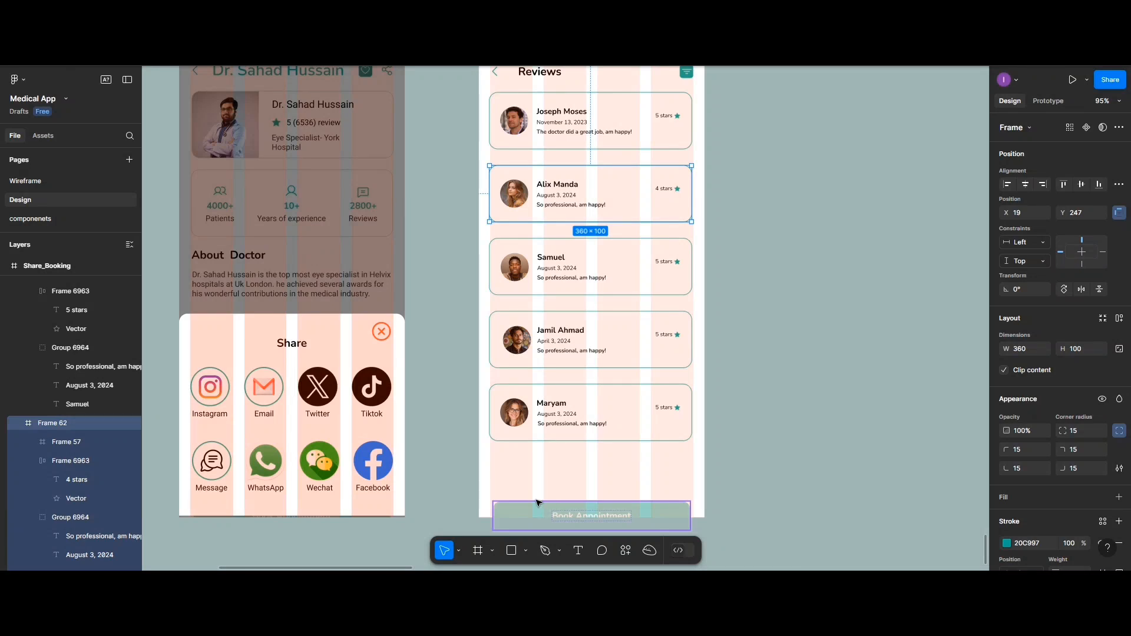
left_click_drag(533, 504, 536, 480)
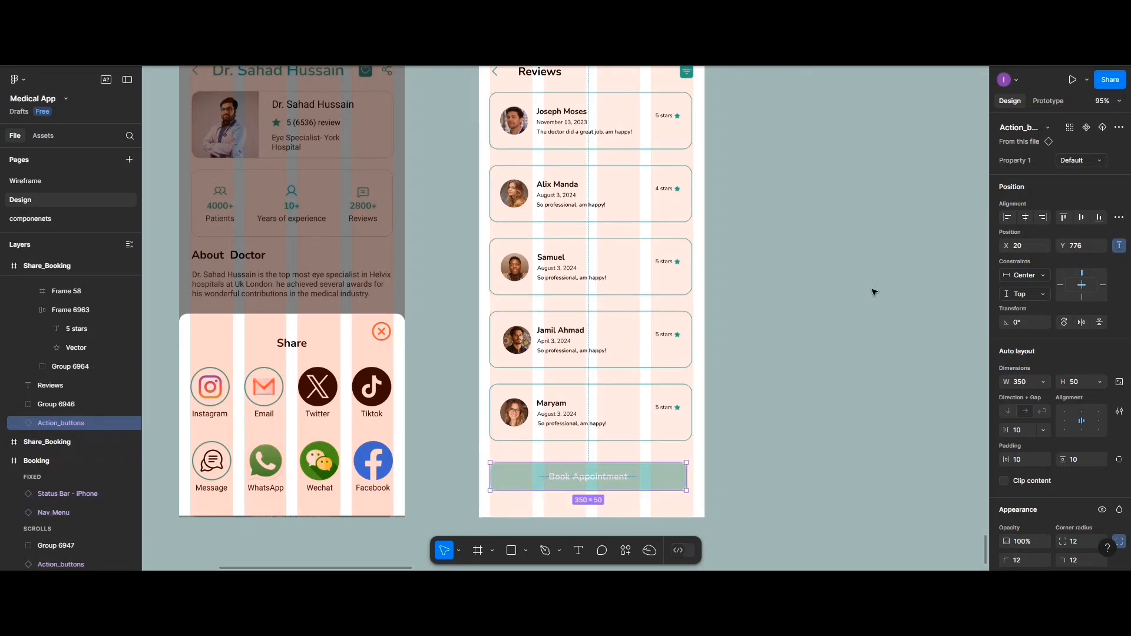
left_click(1080, 160)
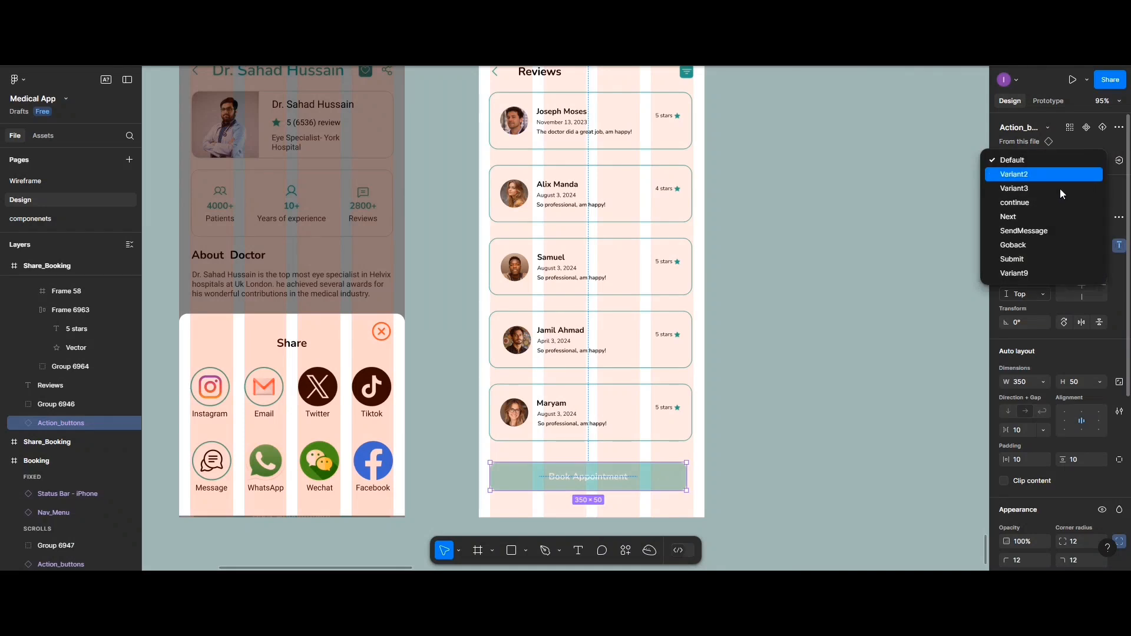
left_click(1032, 251)
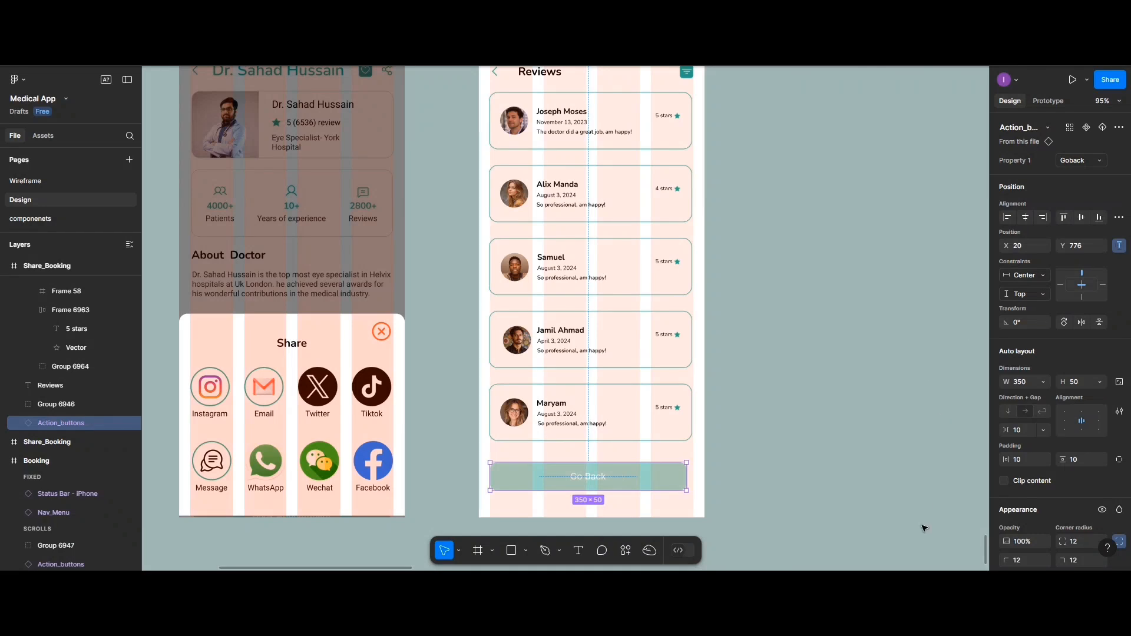
- Detach the Go Back button's disabled color style, add a 1 px inside stroke in teal 20C997, and remove the button's fill
scroll(924, 527, "down", 1)
scroll(1020, 474, "down", 5)
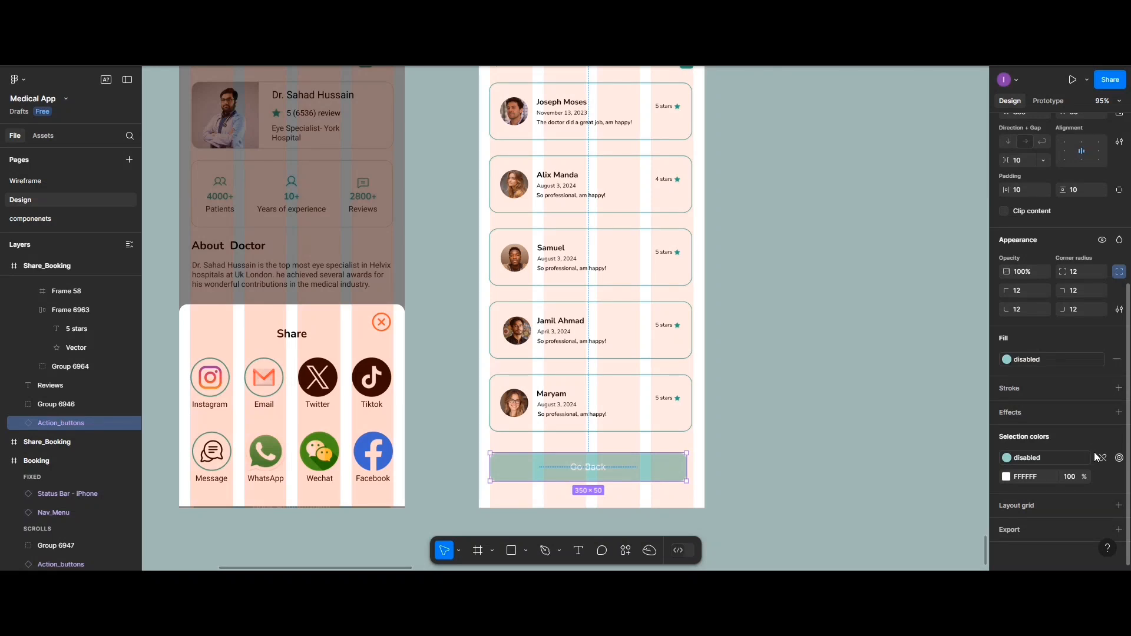
left_click(1100, 458)
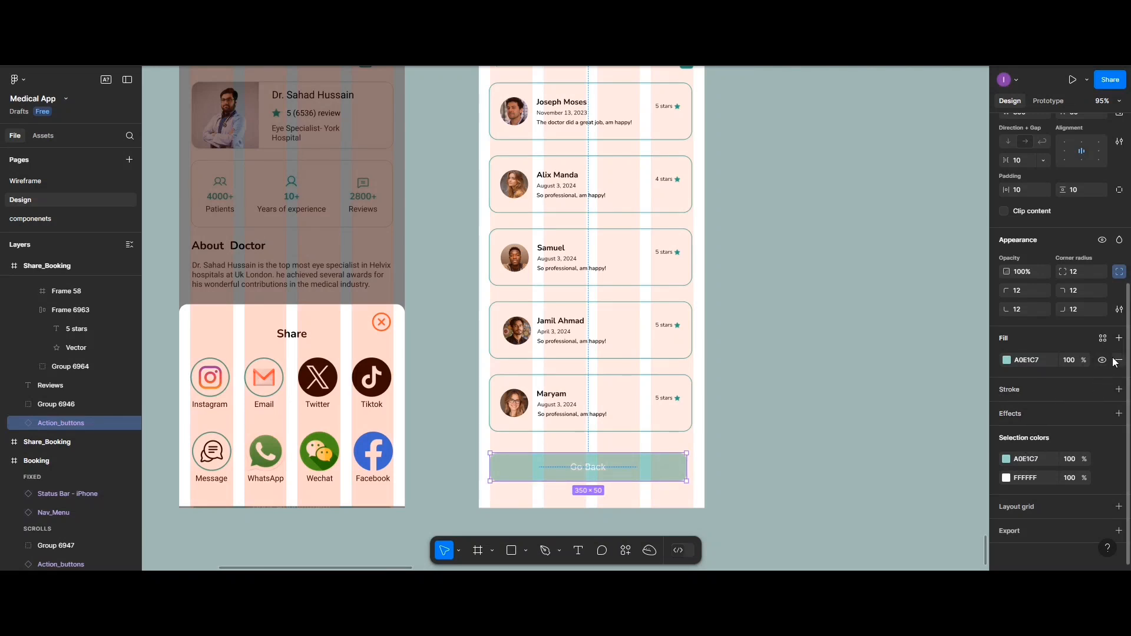
left_click(1120, 390)
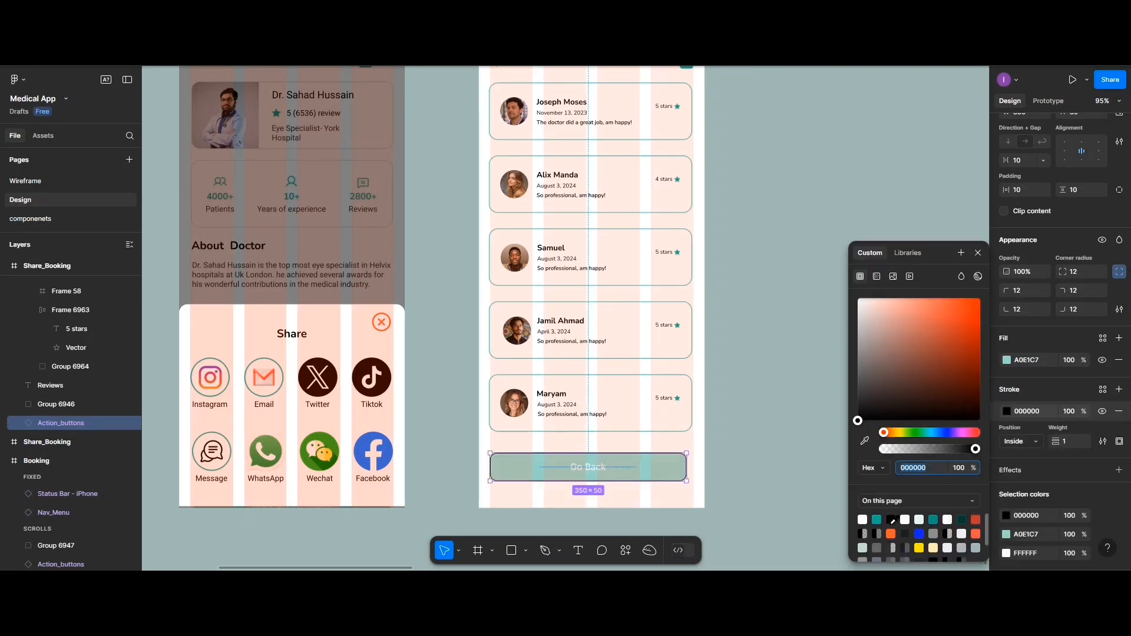
left_click(877, 519)
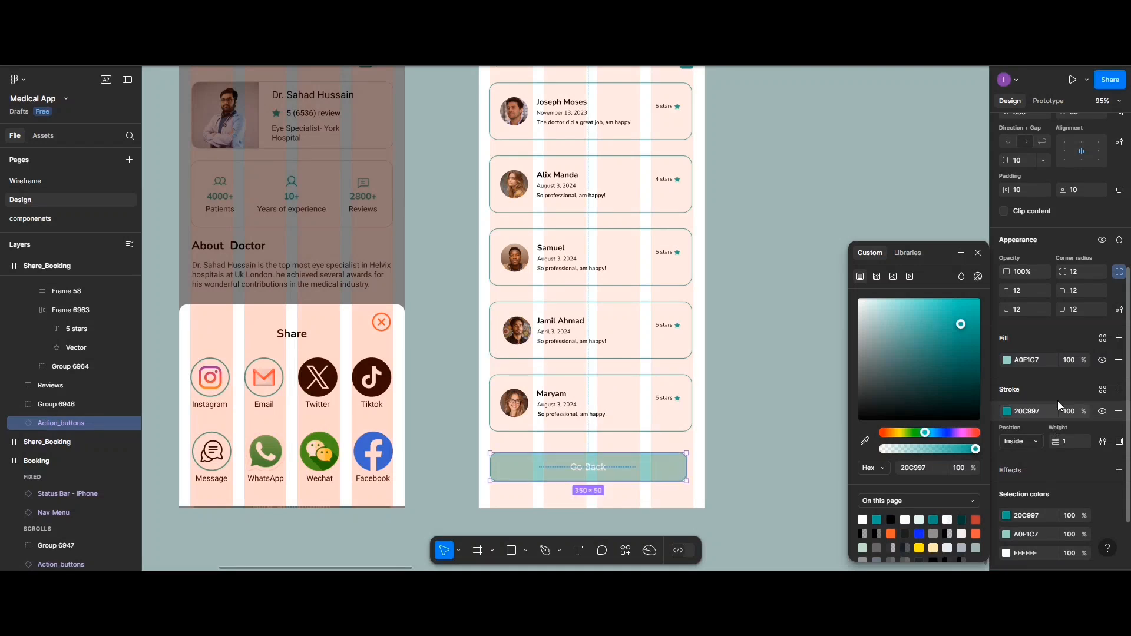
left_click(1119, 360)
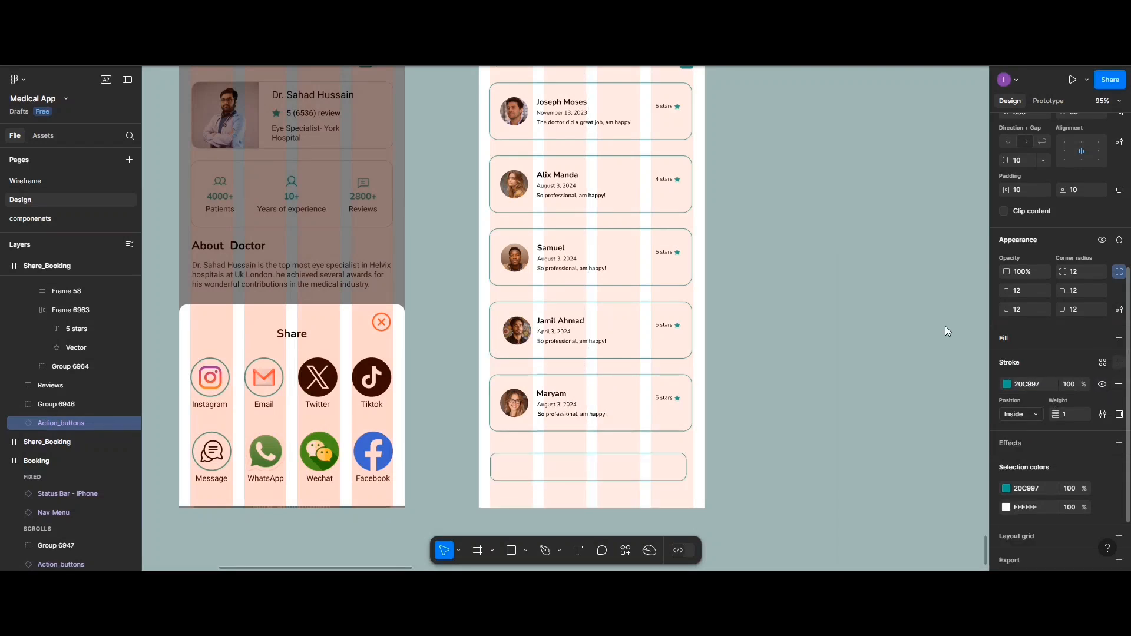
- Set the fill color of the Go Back button's label text to teal 20C997
double_click(589, 466)
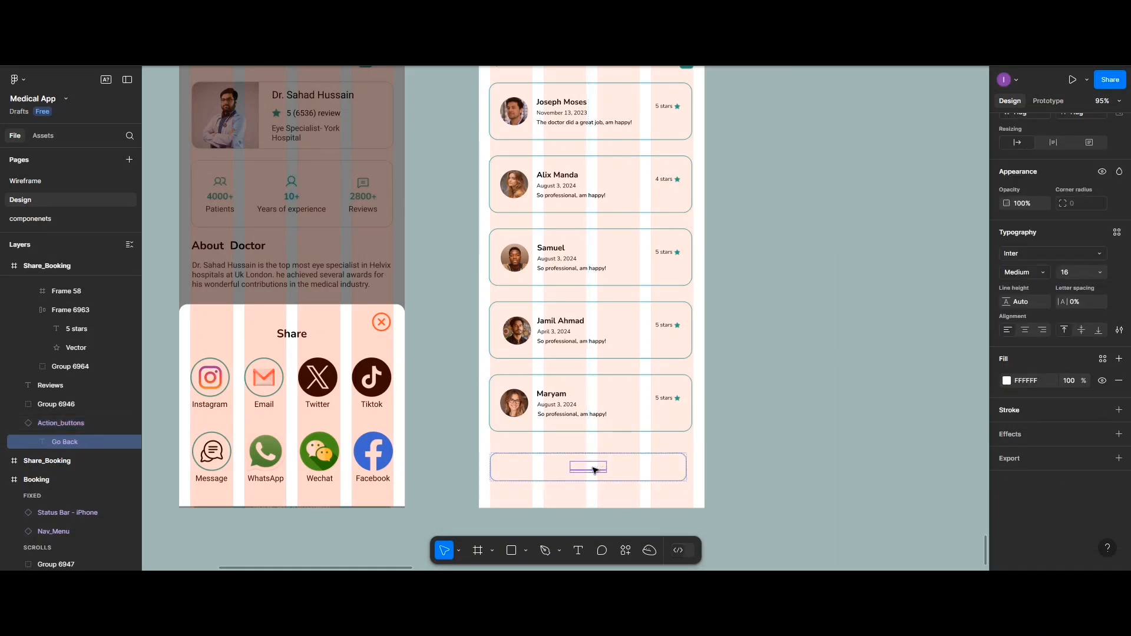
left_click(1006, 452)
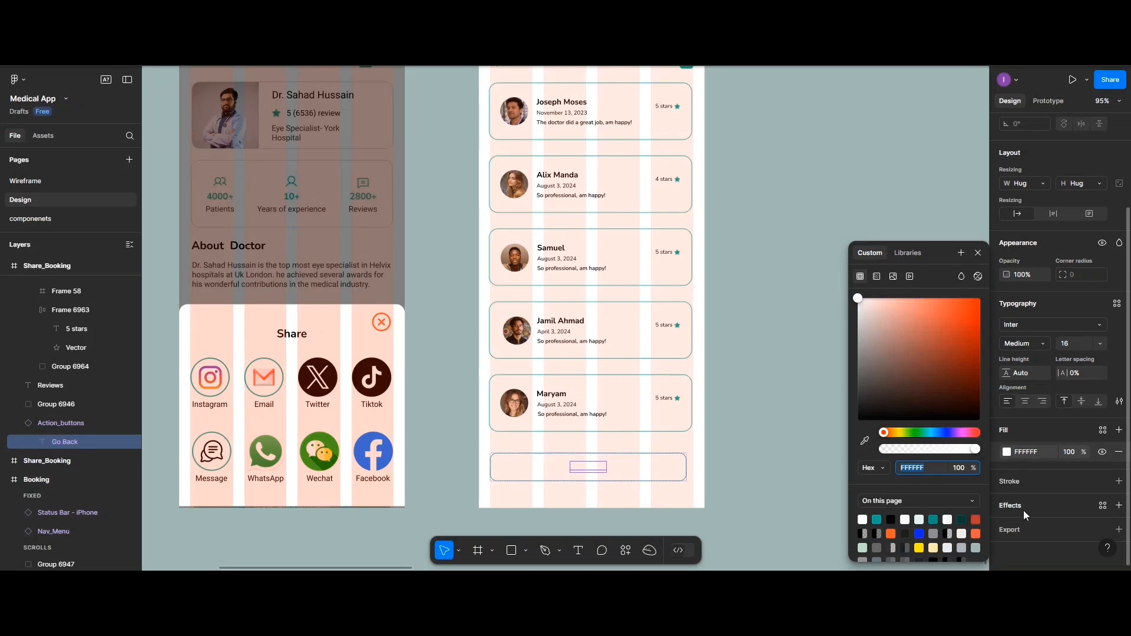
left_click(876, 519)
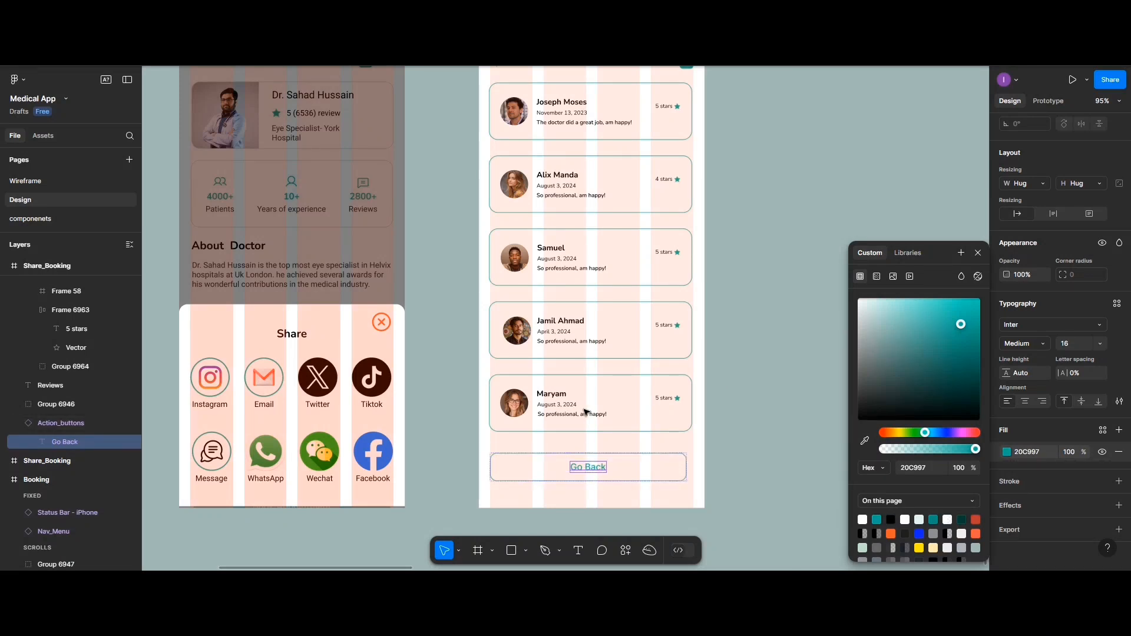
- Set the vertical spacing between the fifth review card and the Go Back button to 40
key("Escape")
scroll(537, 393, "down", 1)
scroll(537, 393, "down", 3)
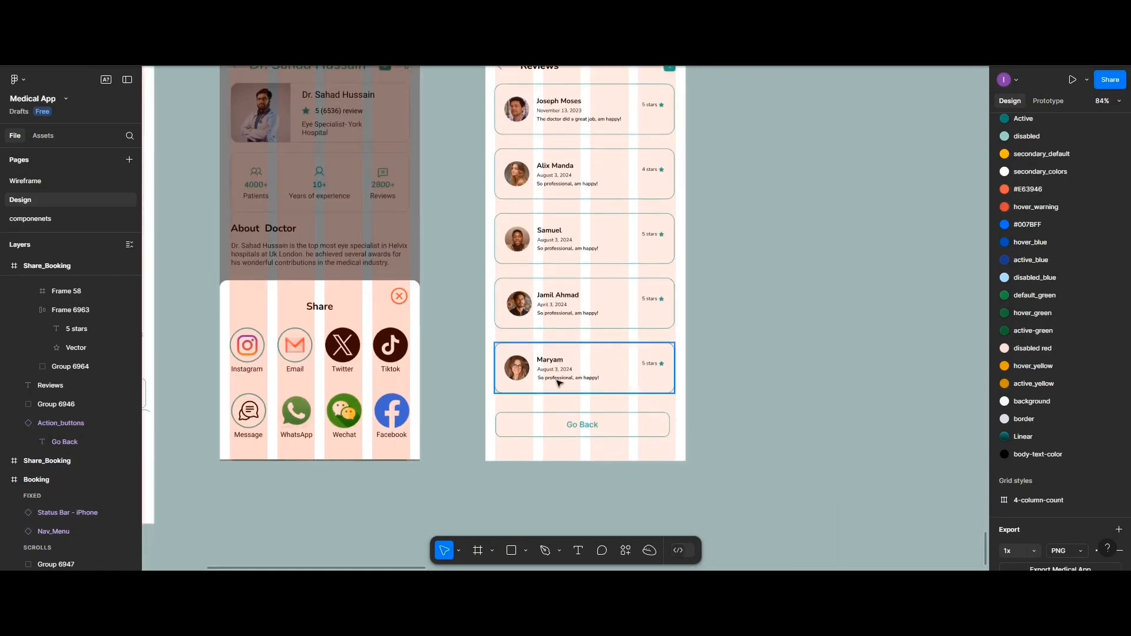
left_click(564, 425)
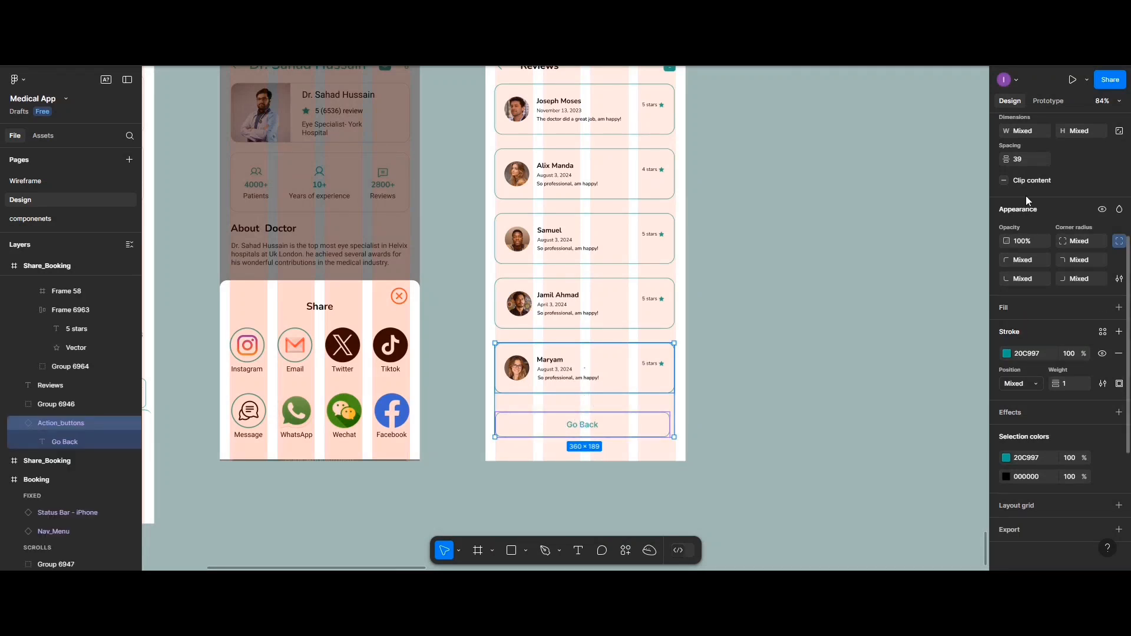
left_click(1023, 159)
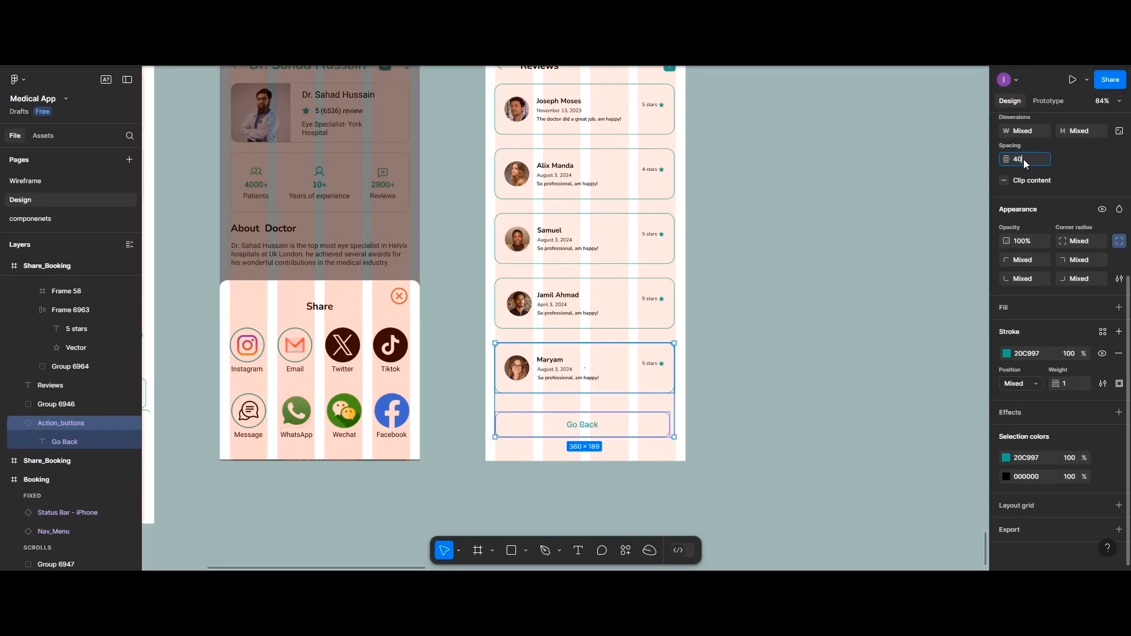
key("Return")
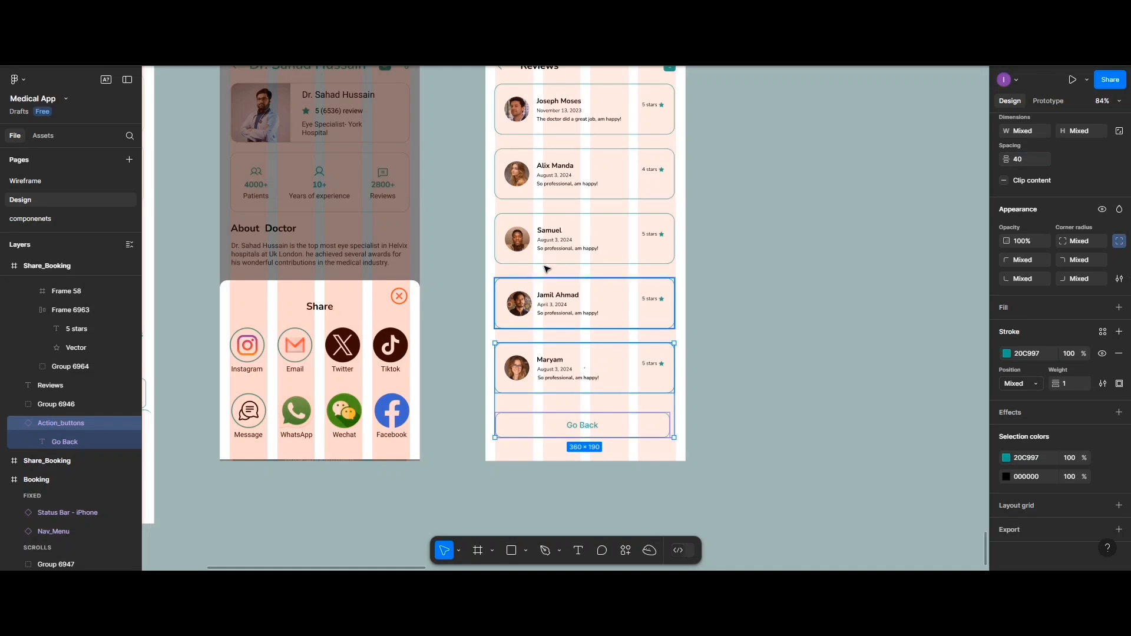
- Group the five review cards with the Go Back button and move the group slightly down to widen the gap below the Reviews header
scroll(597, 228, "down", 3)
scroll(598, 228, "up", 1)
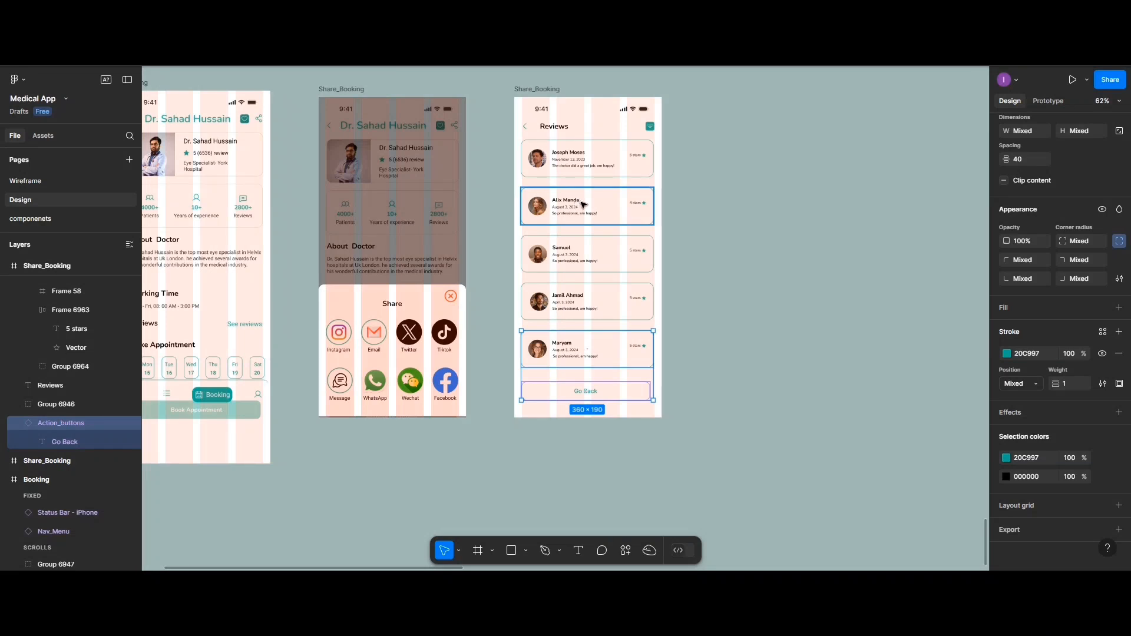
scroll(606, 225, "down", 1)
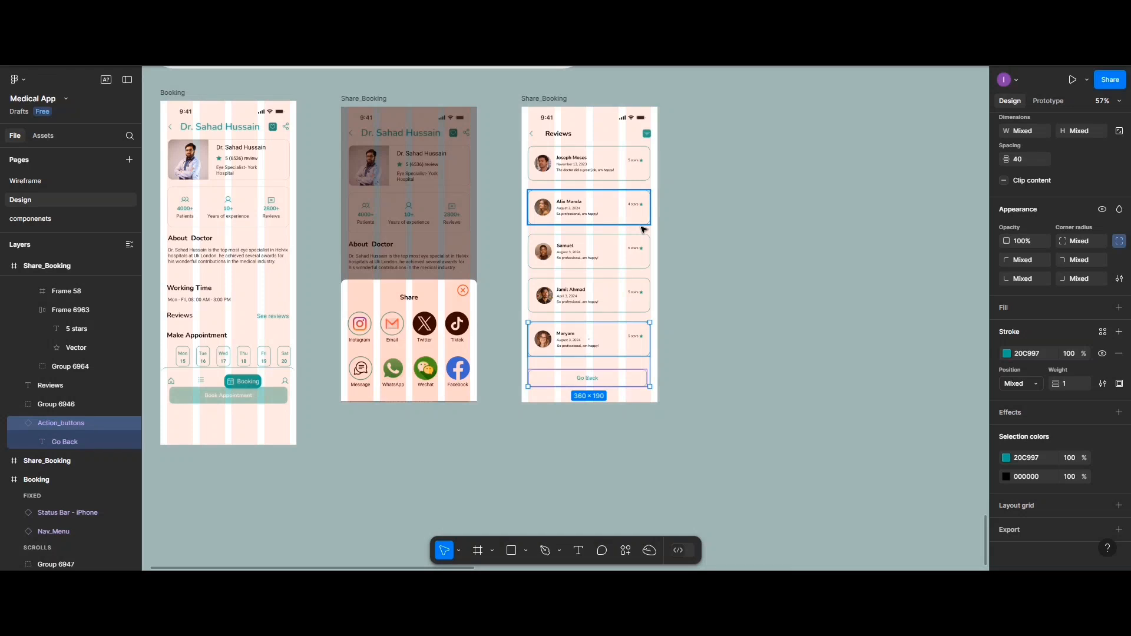
scroll(619, 247, "up", 2)
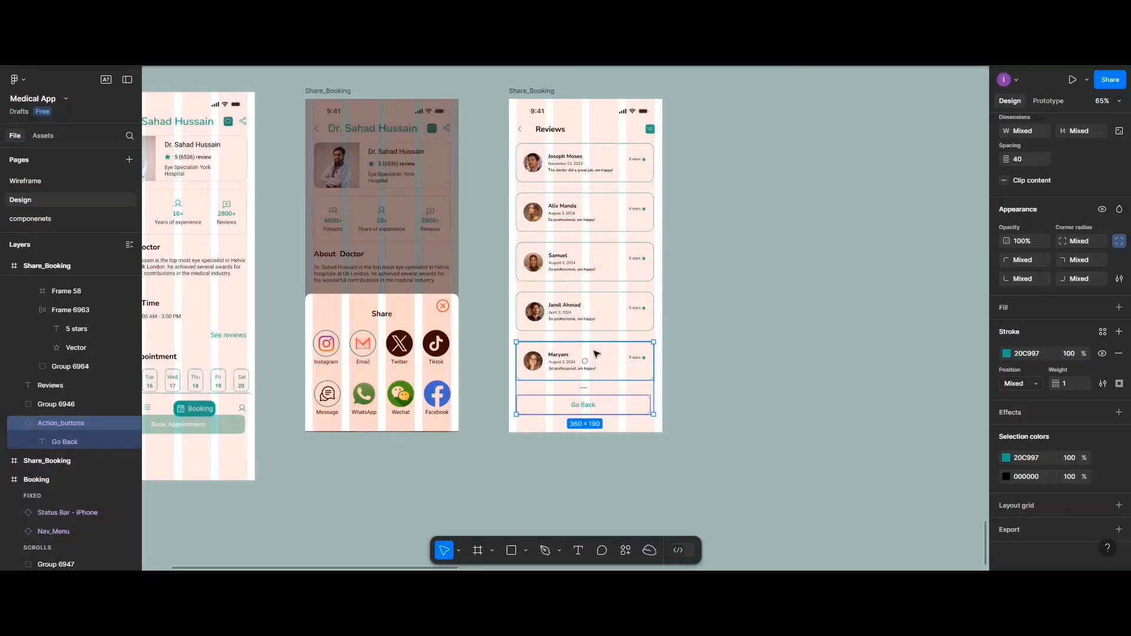
left_click(580, 324, "shift")
left_click(583, 259, "shift")
left_click(586, 227, "shift")
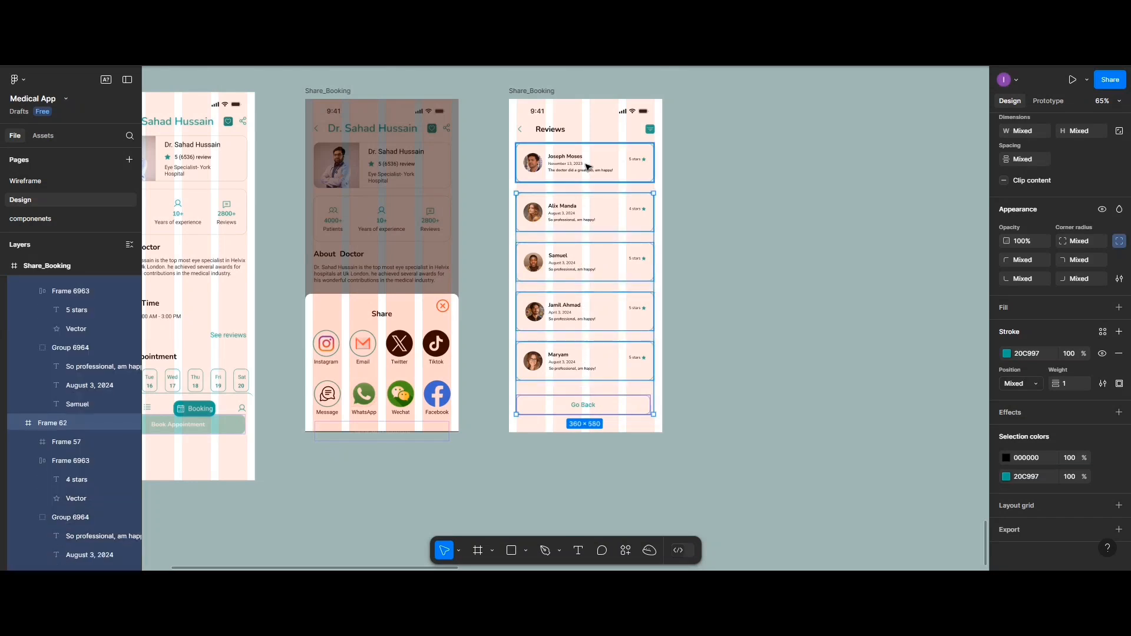
left_click(586, 166, "shift")
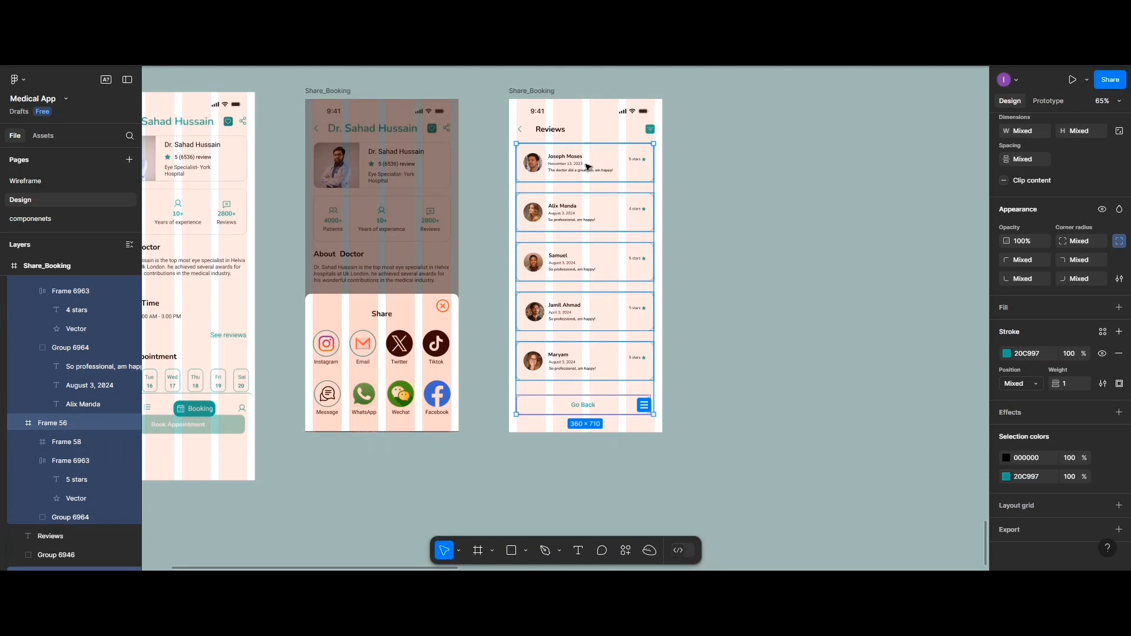
key("ctrl+alt+g")
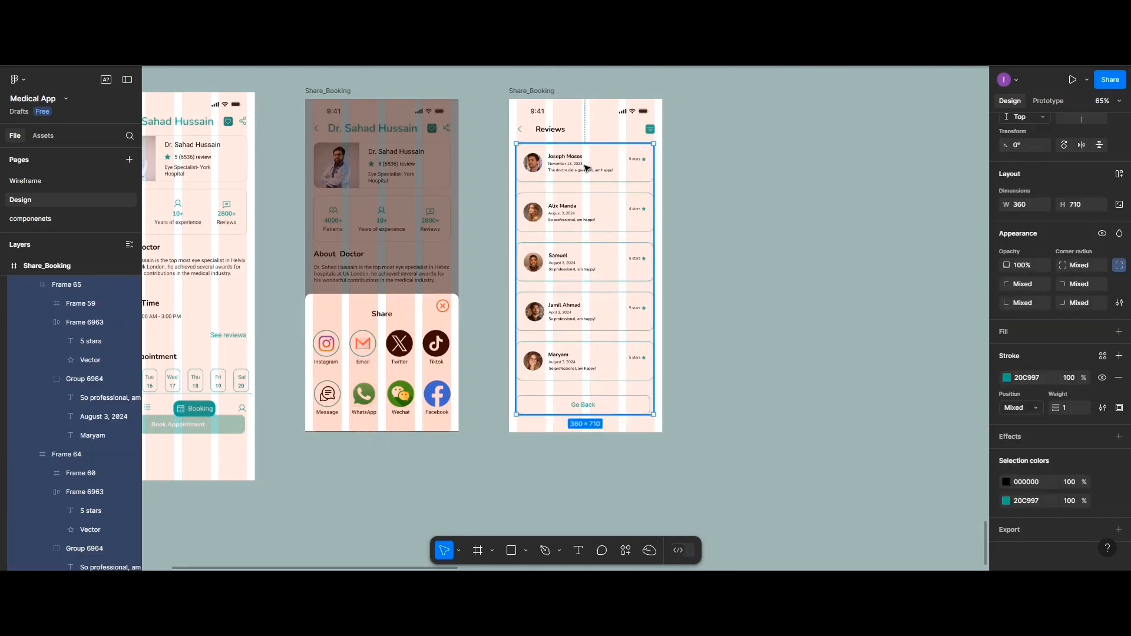
left_click_drag(584, 170, 586, 180)
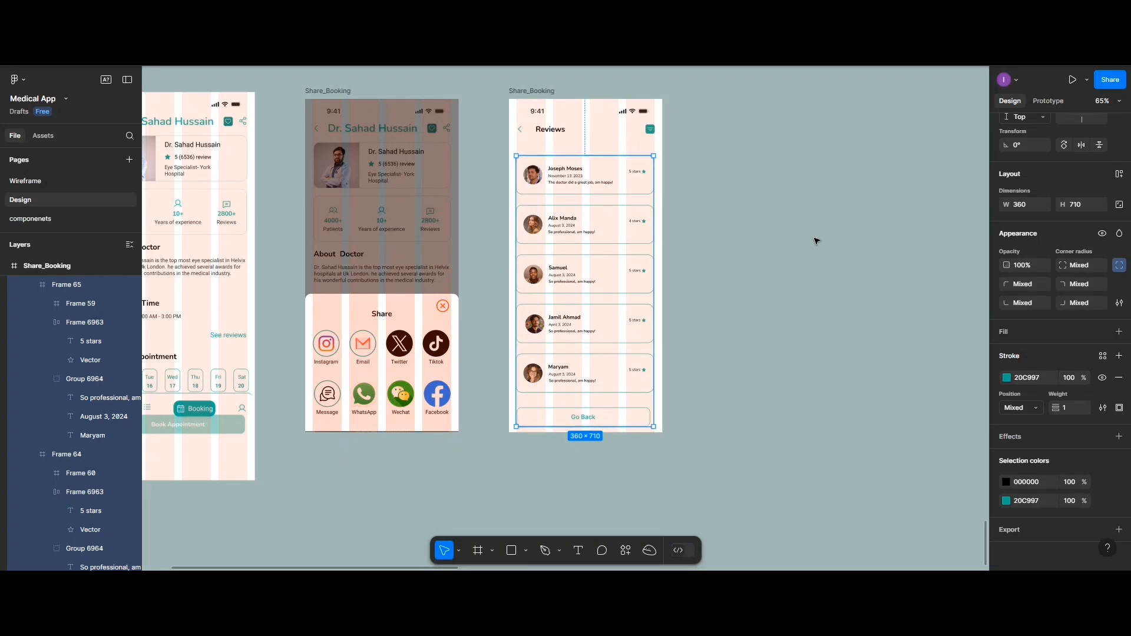
- Find the star icon with the Feather Icons plugin and insert it into the design
right_click(730, 352)
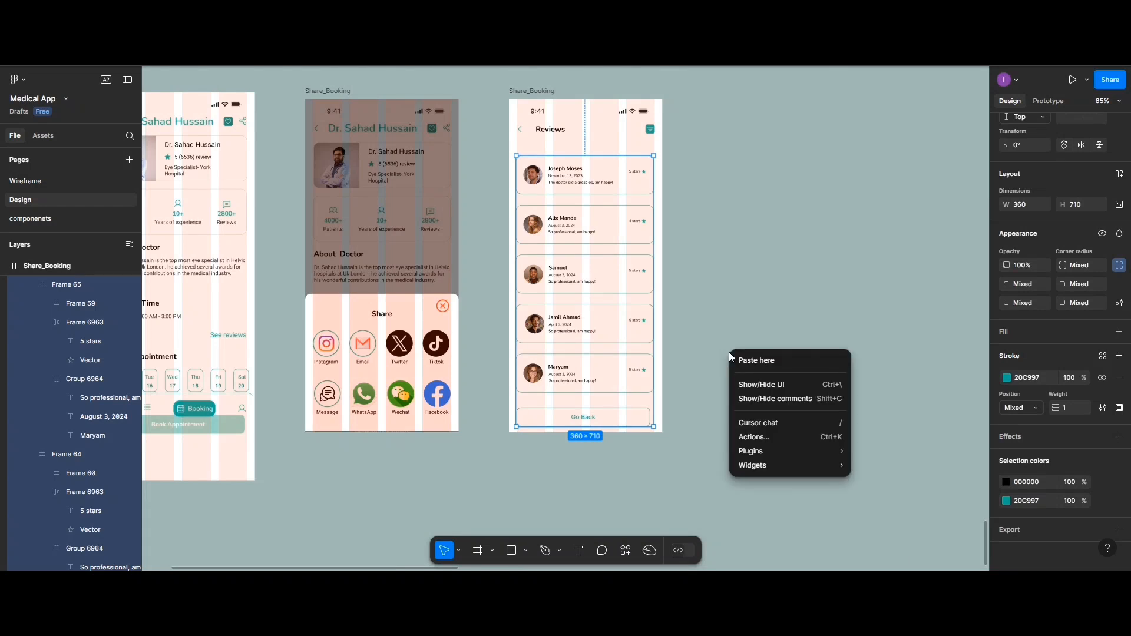
mouse_move(751, 450)
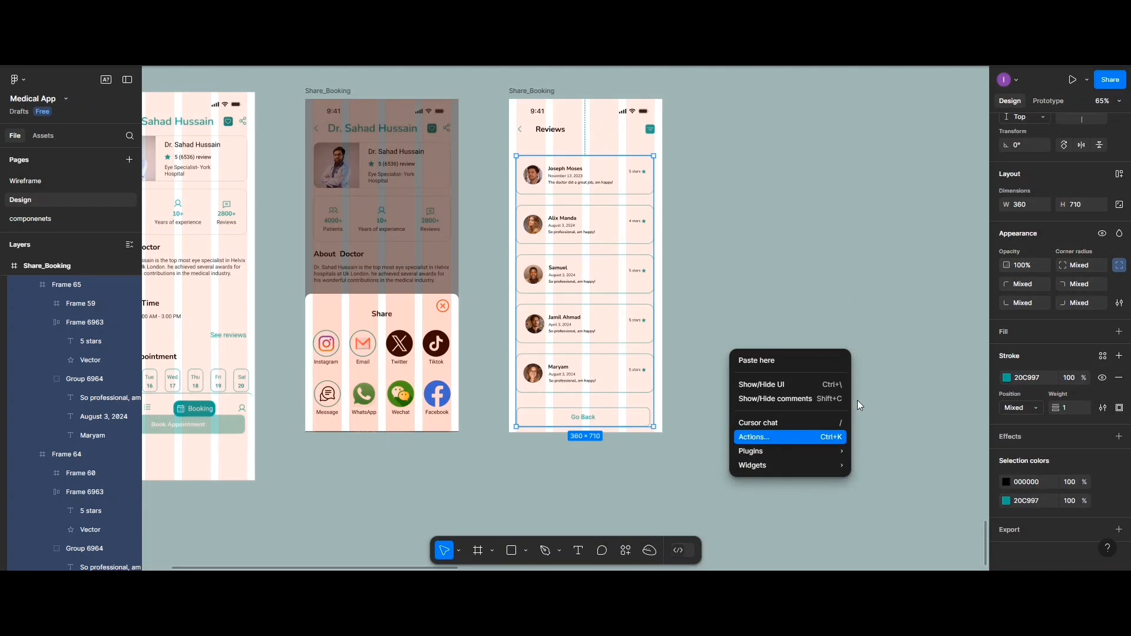
mouse_move(839, 460)
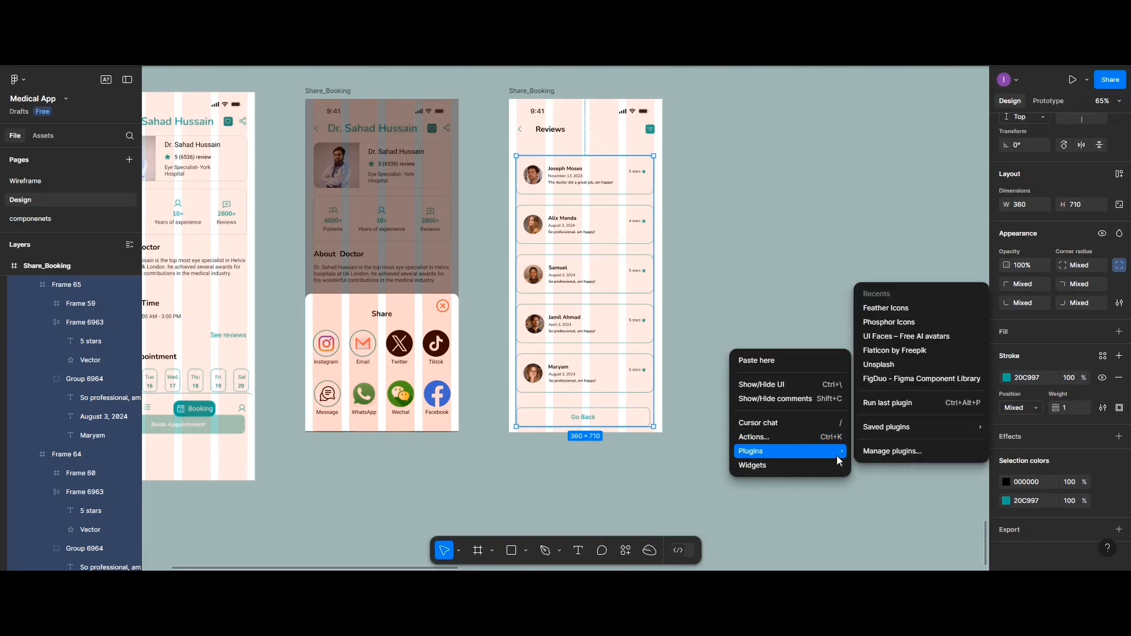
left_click(889, 309)
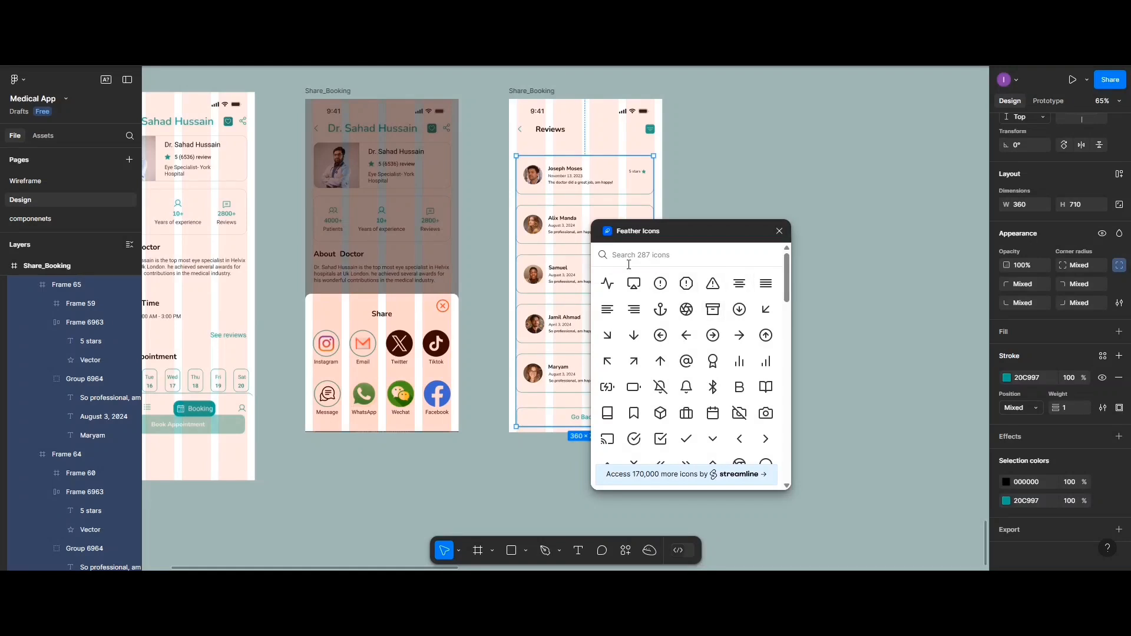
type("star")
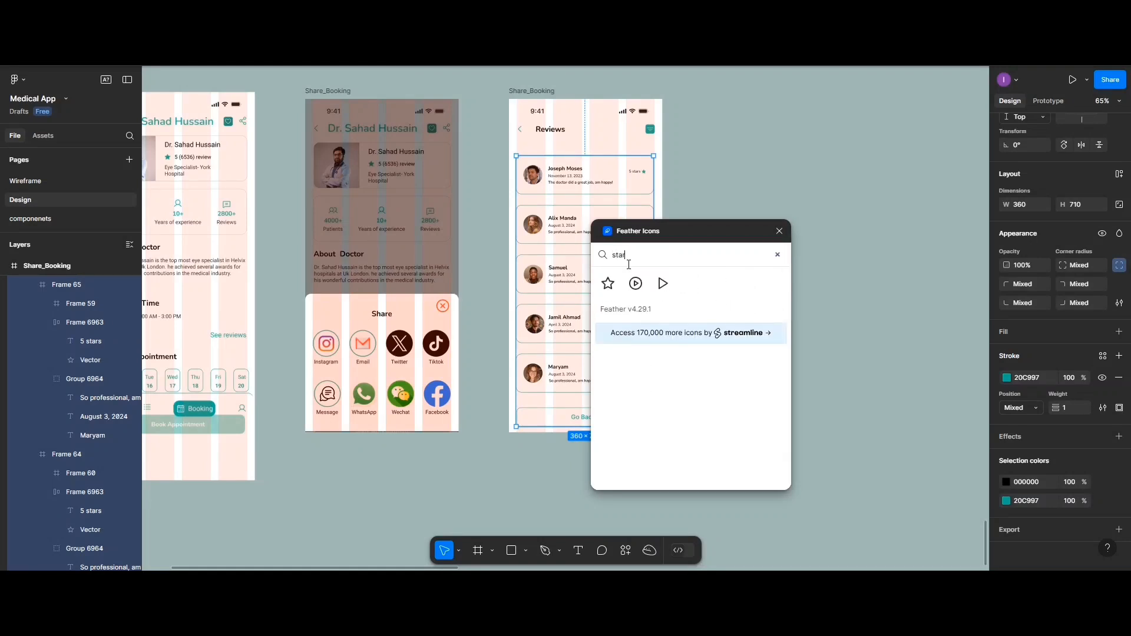
left_click(607, 284)
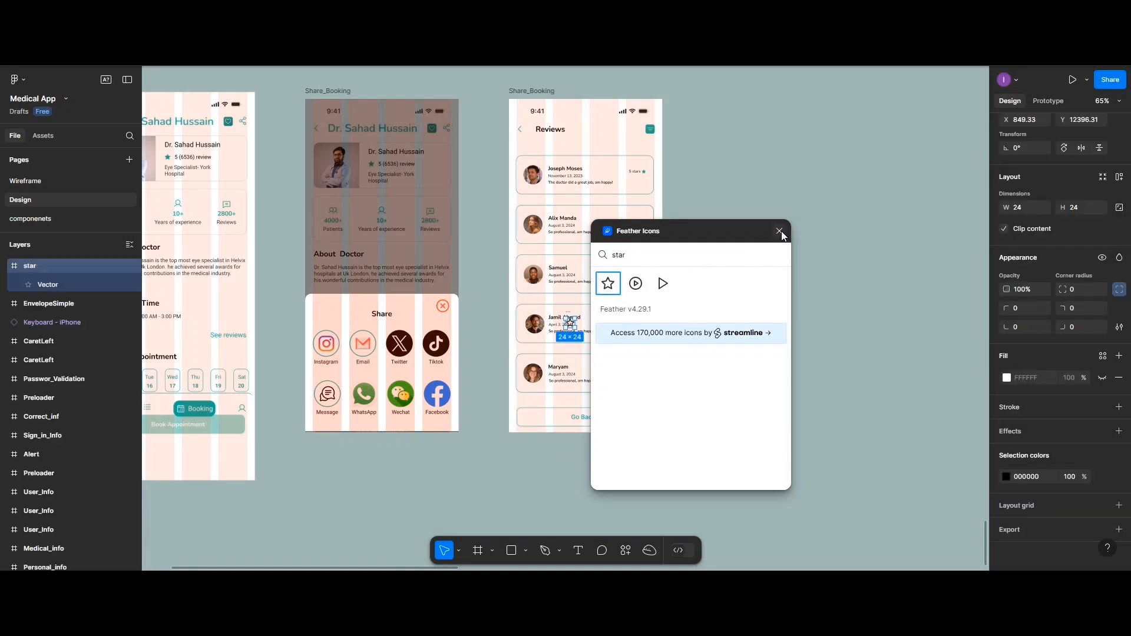
left_click(780, 231)
- Place the star between the Reviews header and the first card, take its vector out of the star frame, and delete the empty frame
scroll(600, 329, "up", 5)
scroll(580, 330, "up", 3)
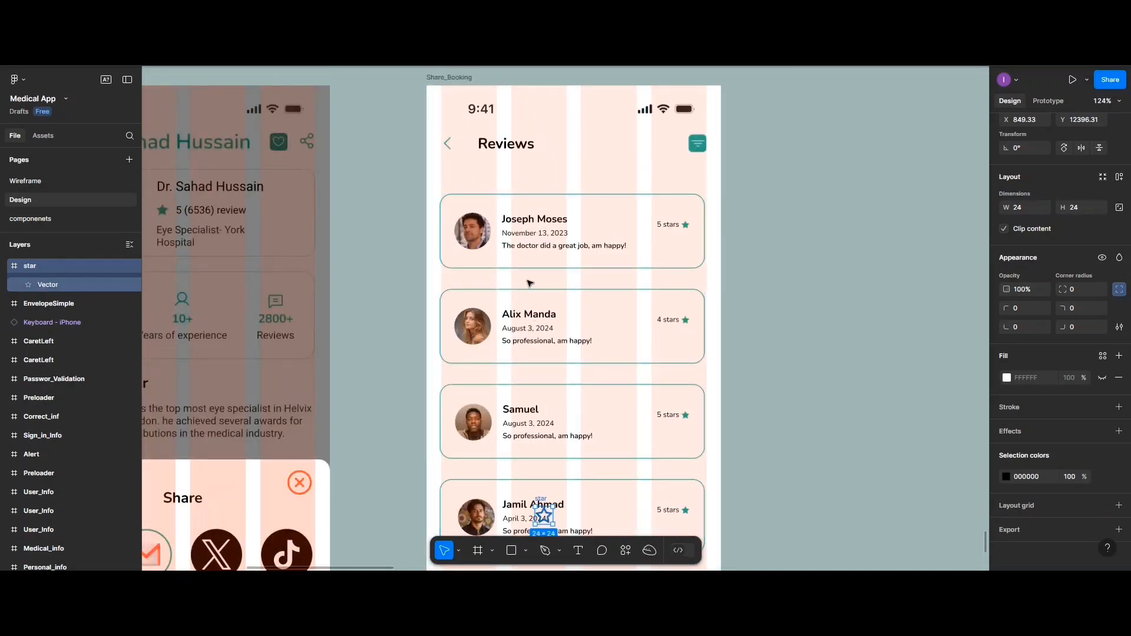
left_click_drag(543, 516, 570, 175)
double_click(511, 172)
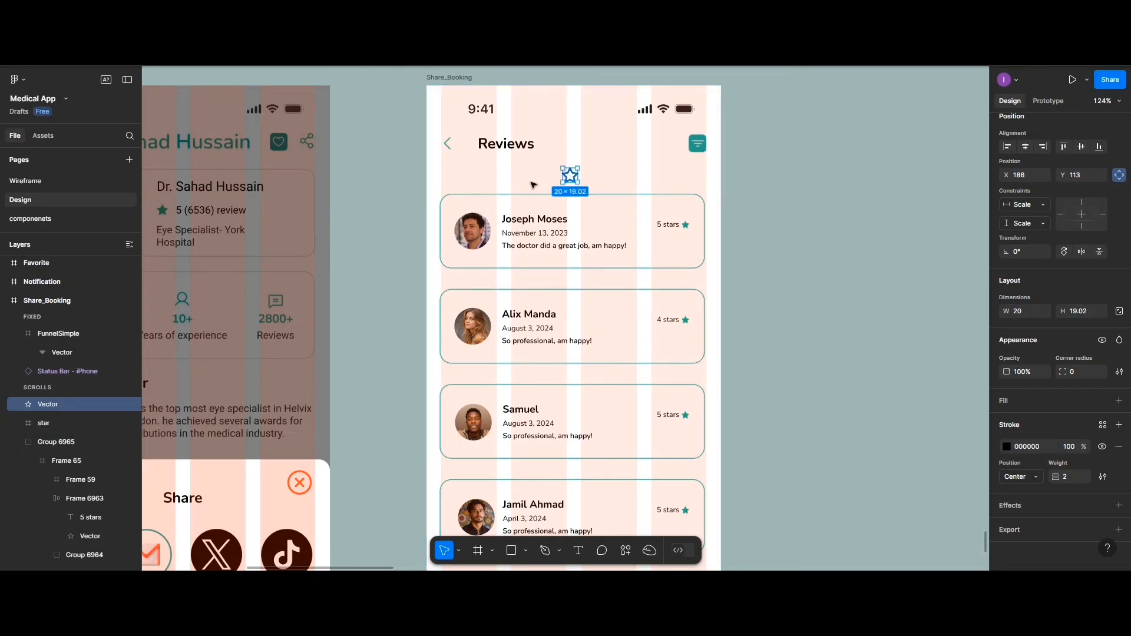
left_click(515, 178)
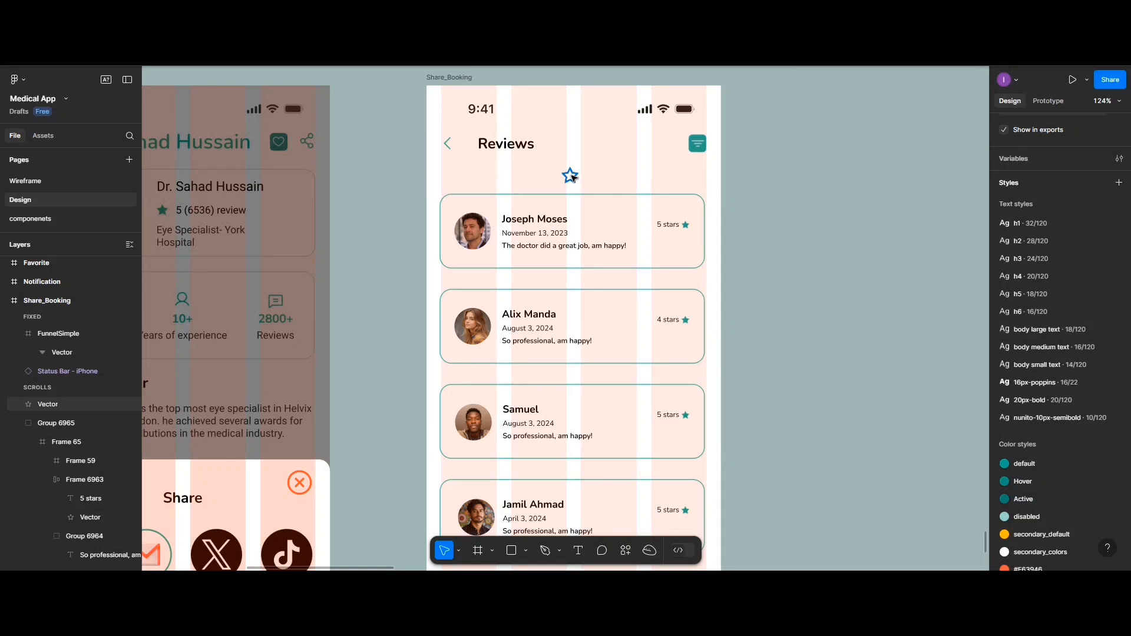
left_click(570, 176)
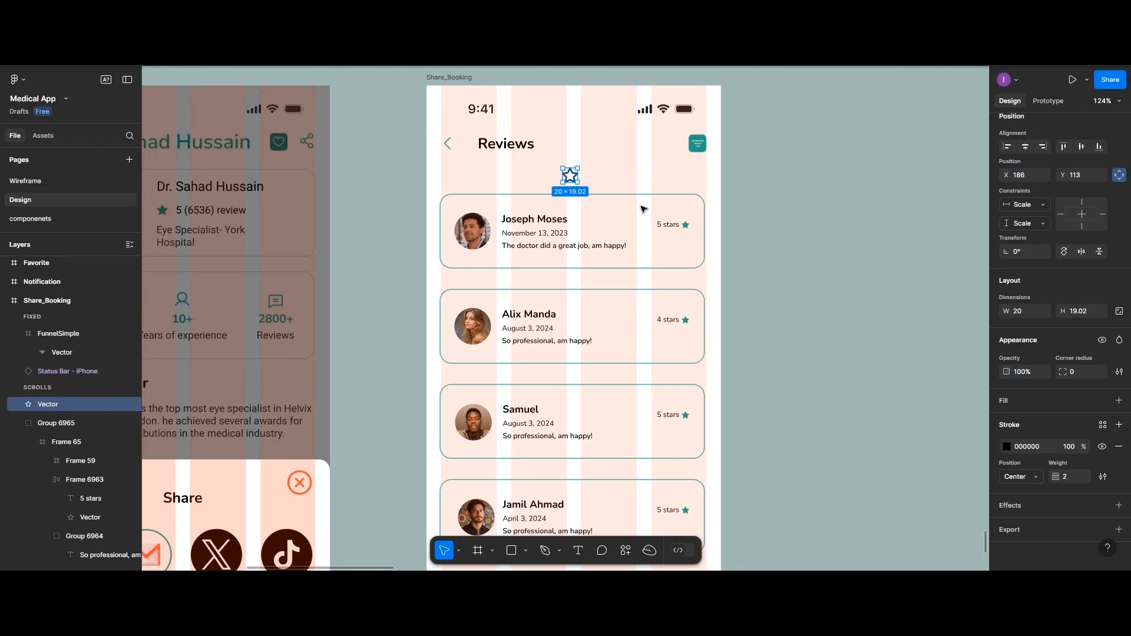
- Draw a new frame on the empty canvas beside the Reviews screen and set its size to 50 × 30
left_click(476, 553)
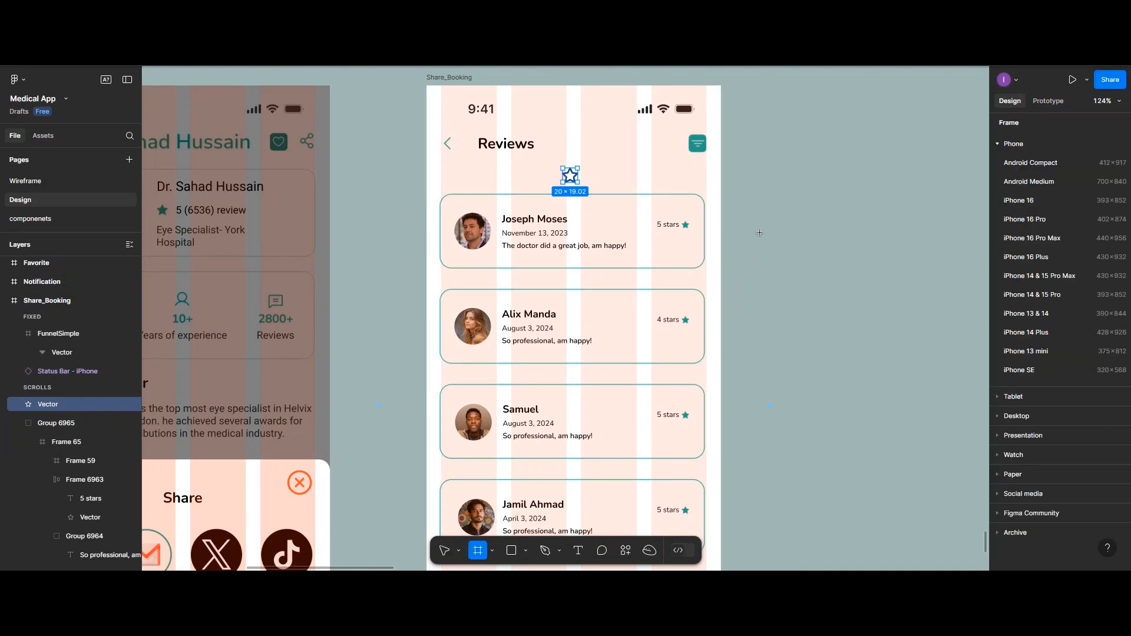
left_click_drag(760, 233, 804, 258)
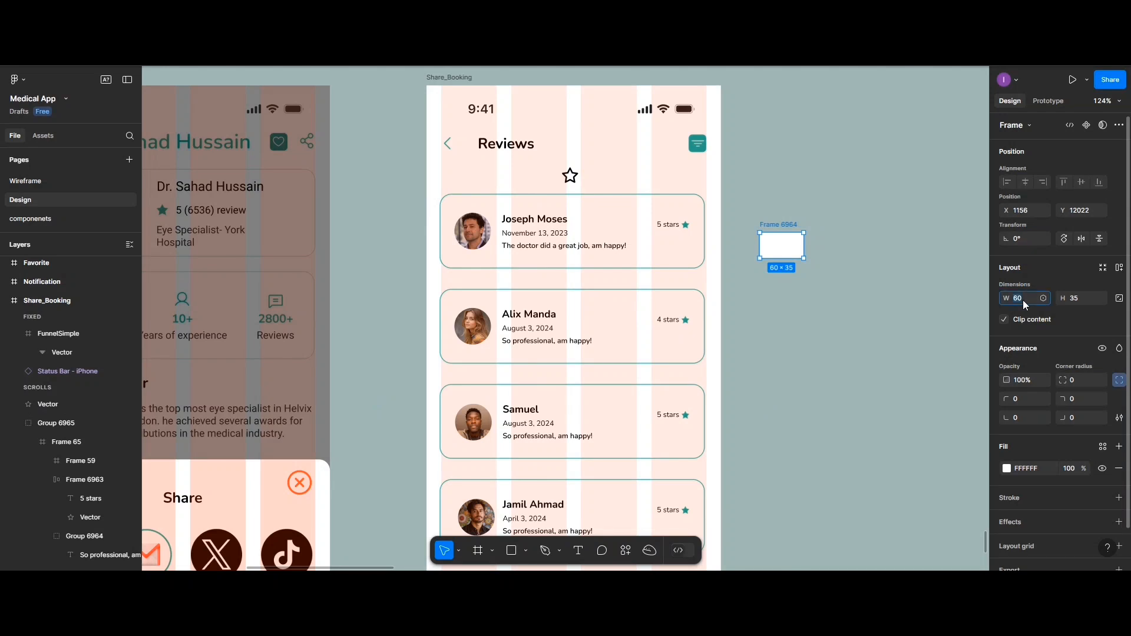
left_click(1023, 300)
type("50")
left_click(1072, 299)
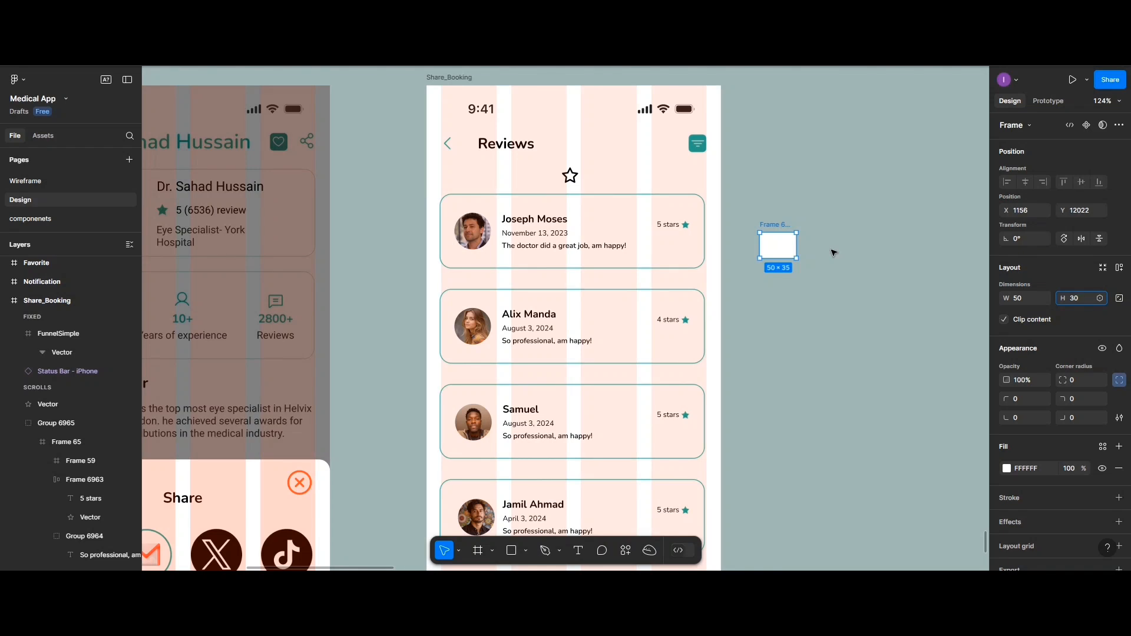
type("30")
key("Return")
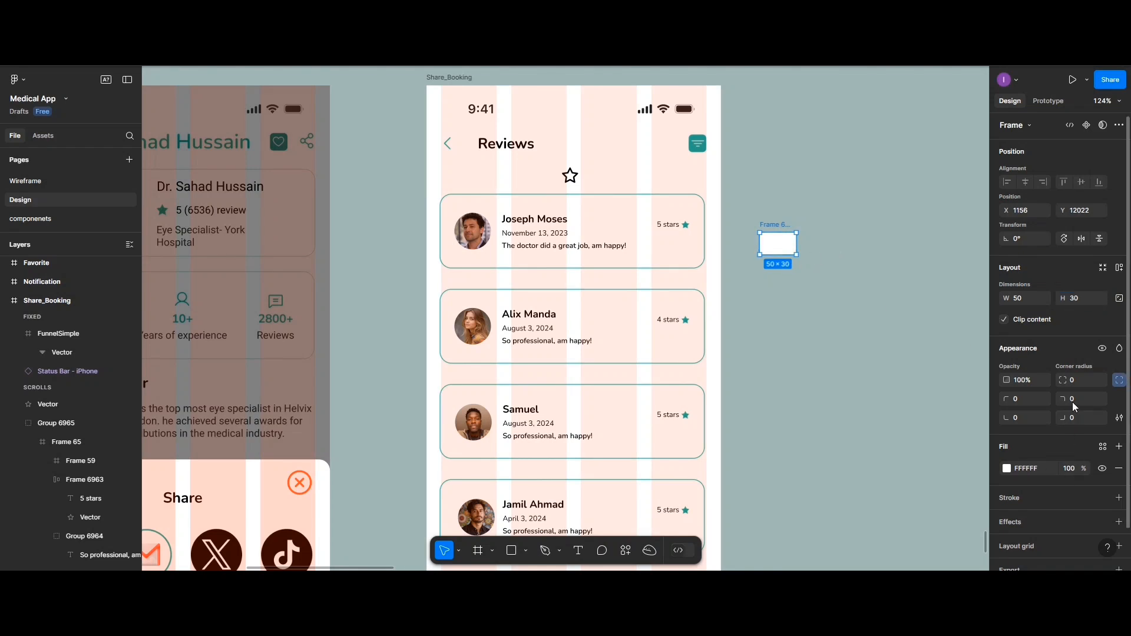
- Round the small frame's corners to a radius of 15 and add auto layout to it
left_click(1077, 379)
type("15")
key("Return")
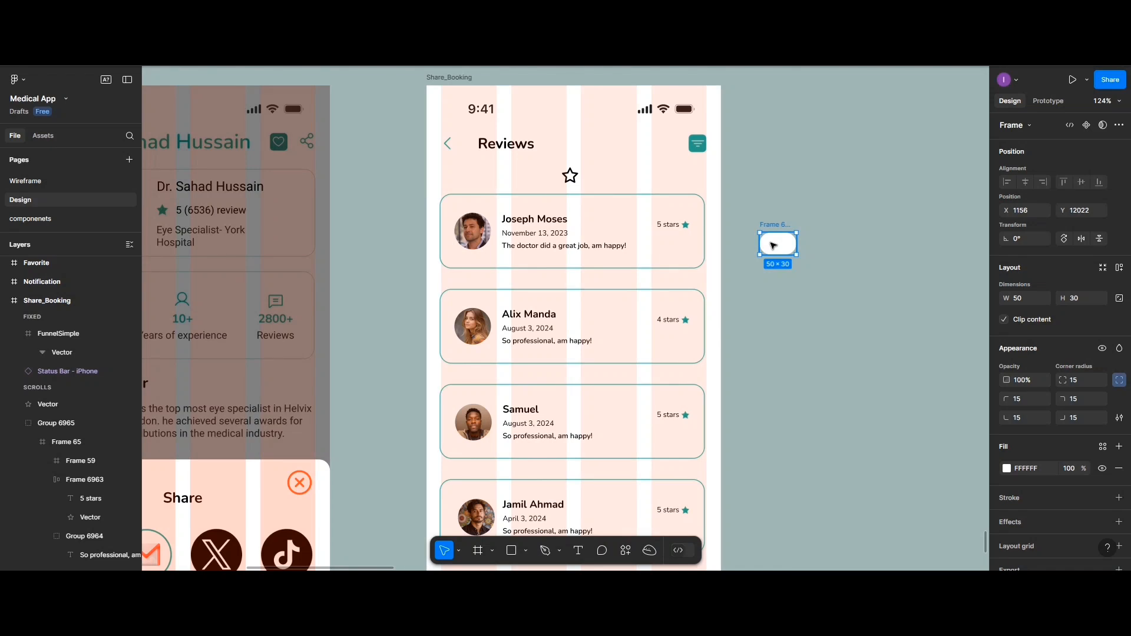
key("shift+a")
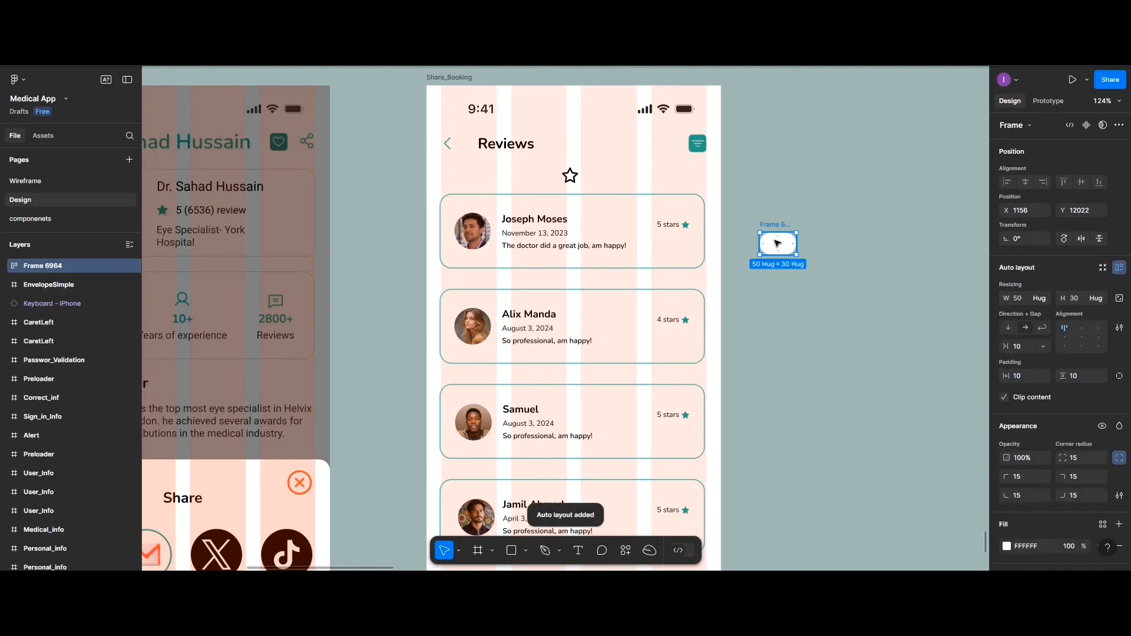
- Move the star vector into the small auto layout frame, give it a D9D9D9 fill, and remove its black stroke
left_click_drag(572, 177, 772, 246)
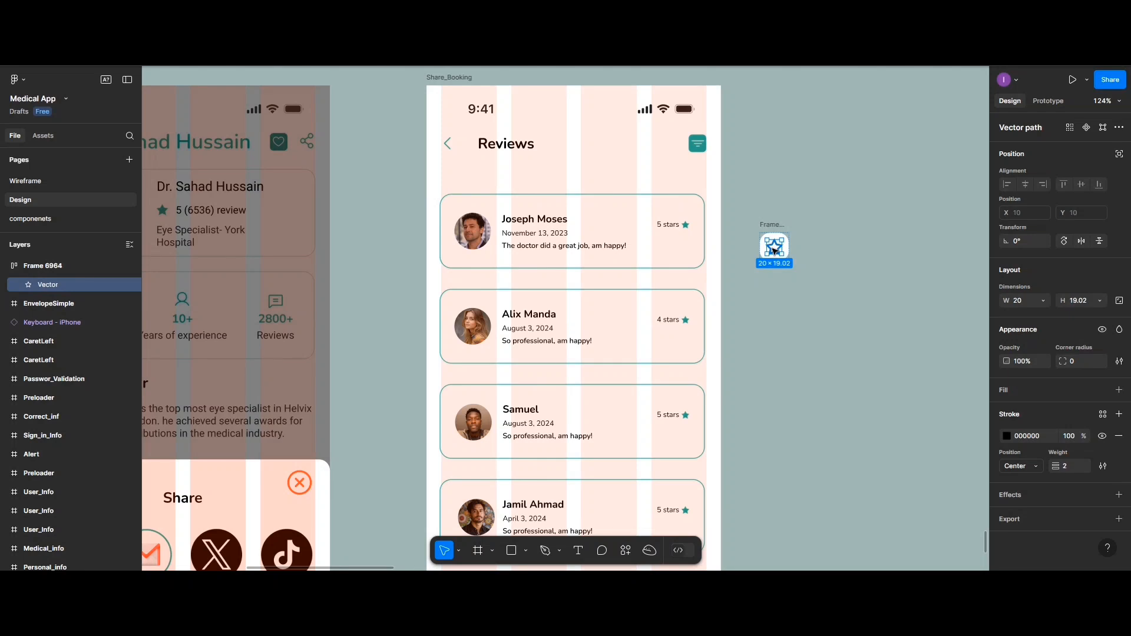
left_click(1007, 436)
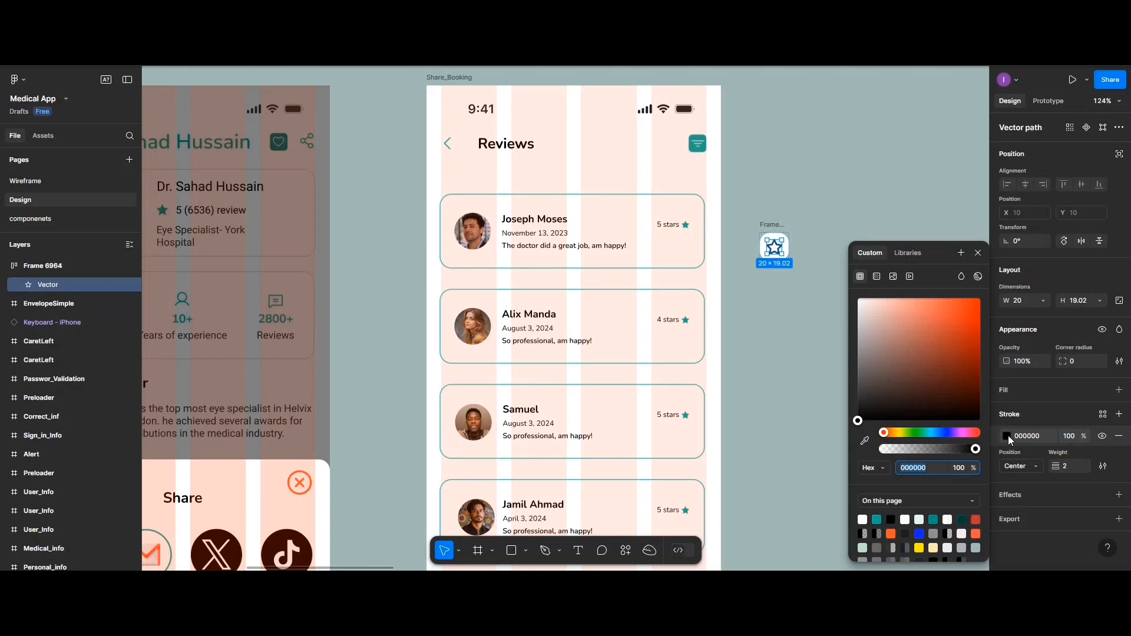
left_click(1003, 390)
left_click(1006, 412)
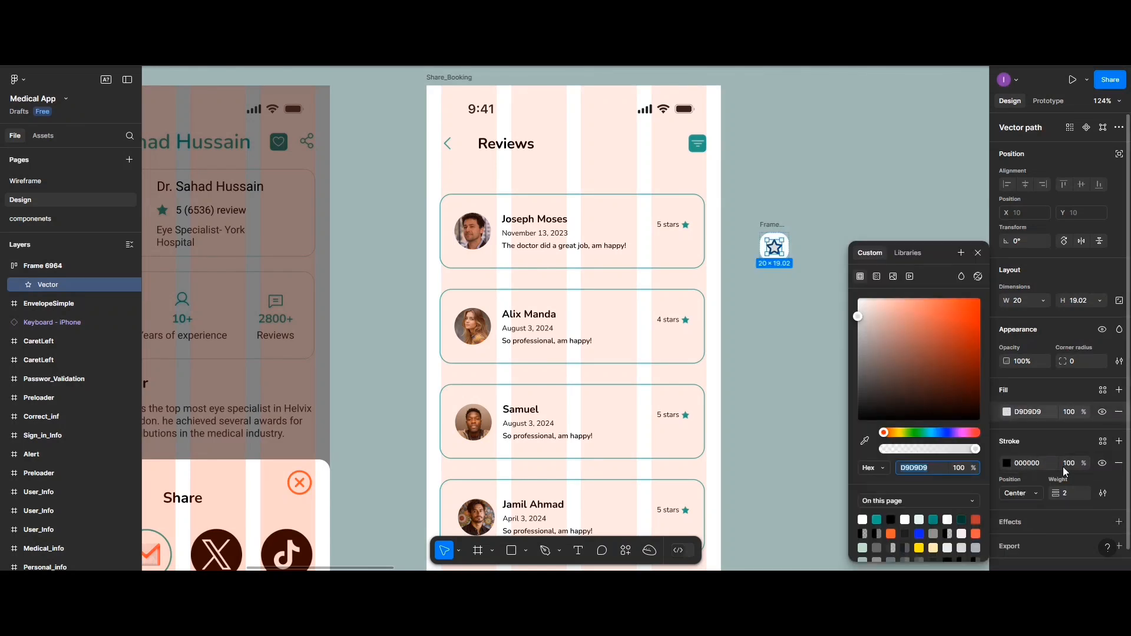
left_click(1119, 463)
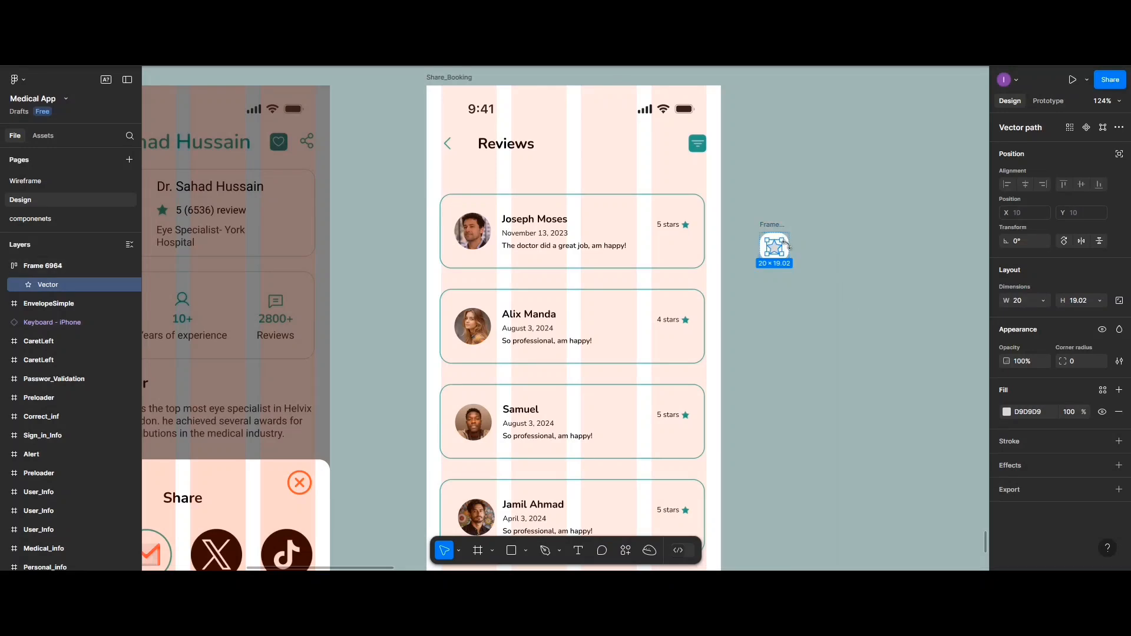
- Add the text label "All" after the star inside the small auto layout frame
left_click(578, 550)
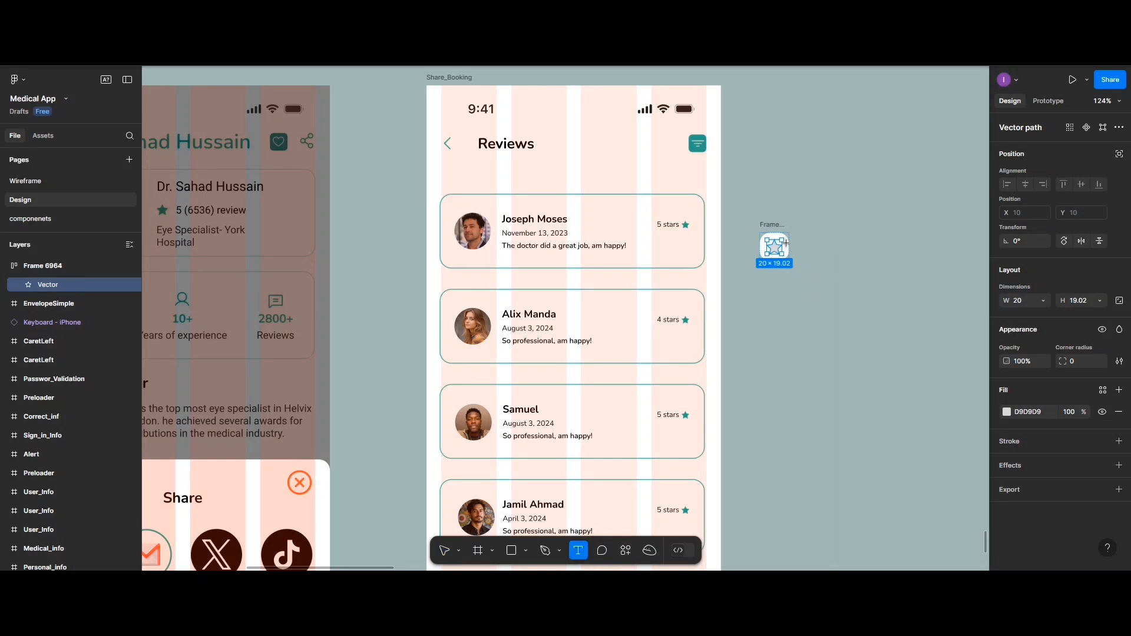
left_click(789, 245)
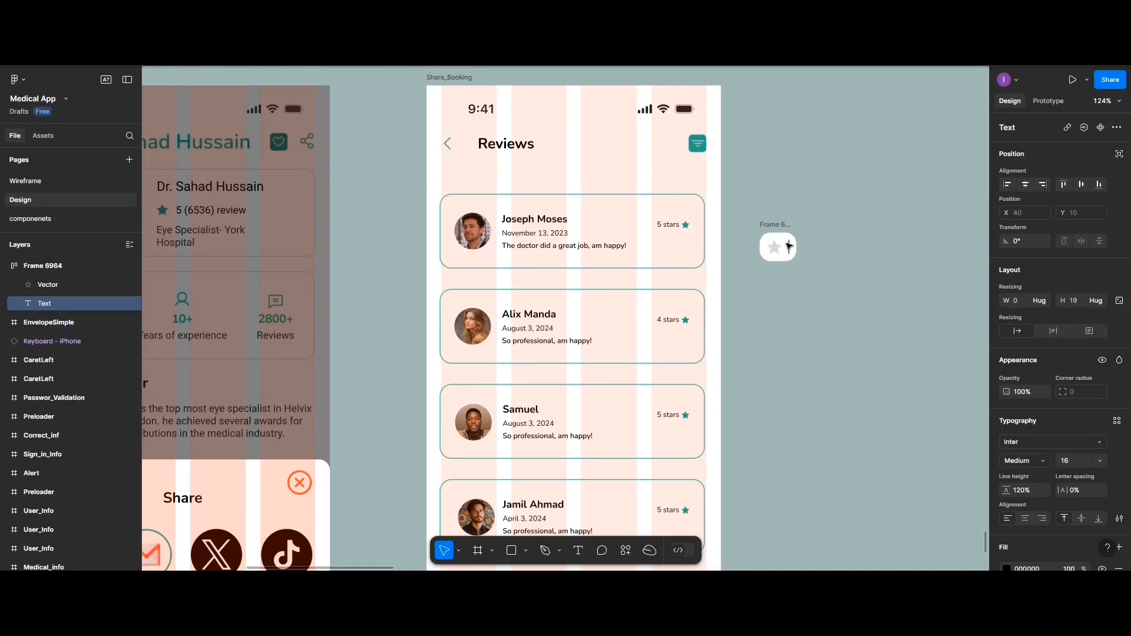
type("All")
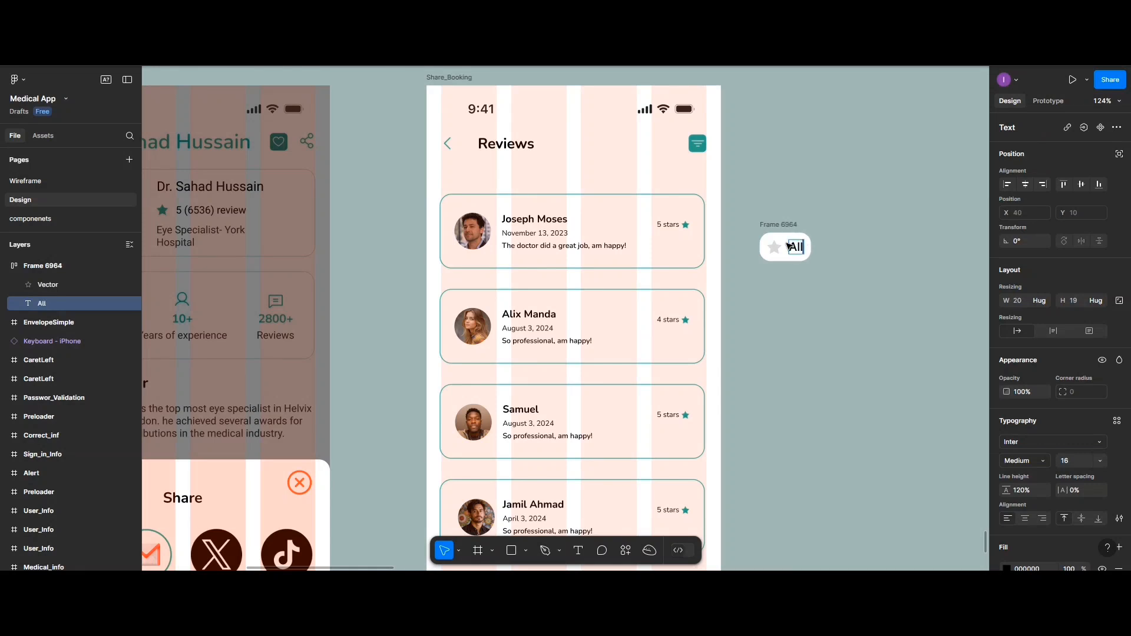
key("Escape")
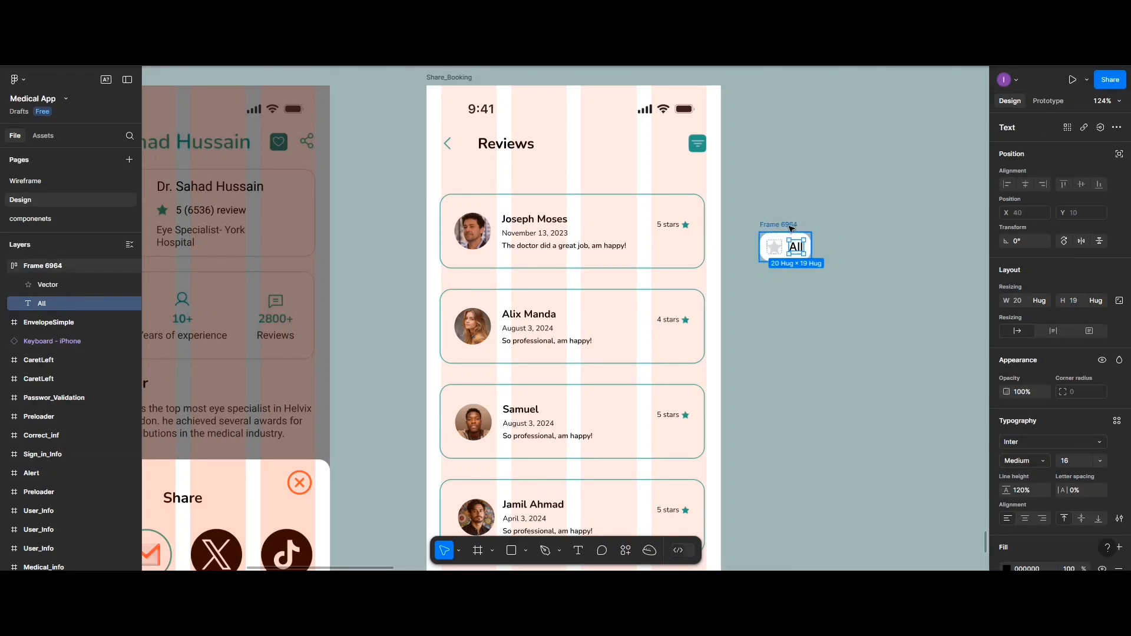
- Set the corner radius of the small star-and-All chip frame to 20
left_click(804, 240)
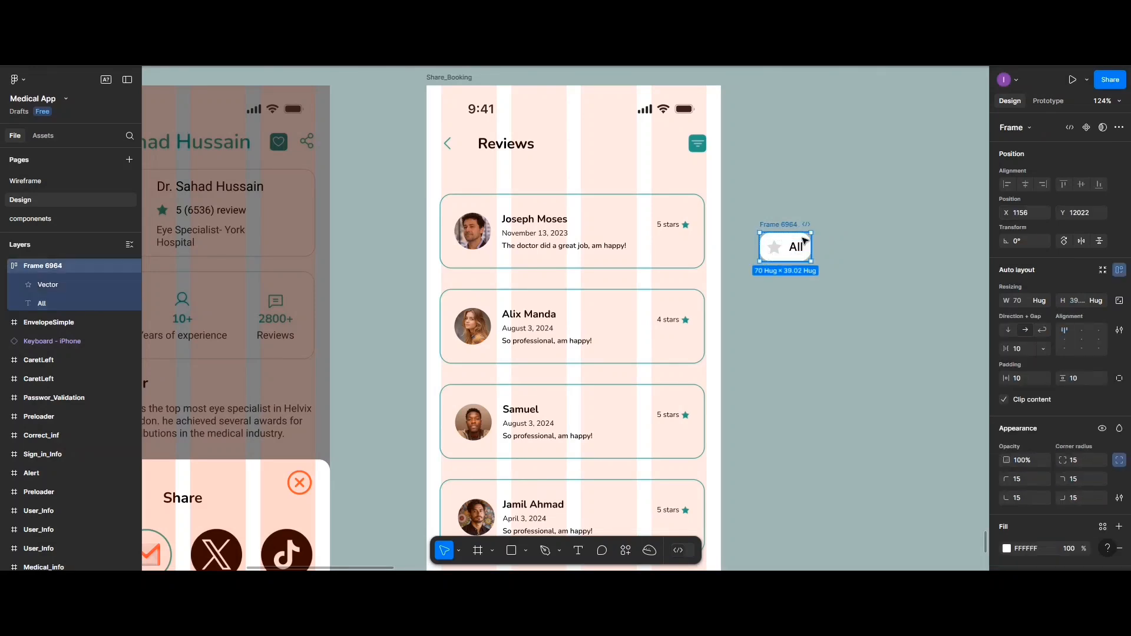
left_click(1084, 461)
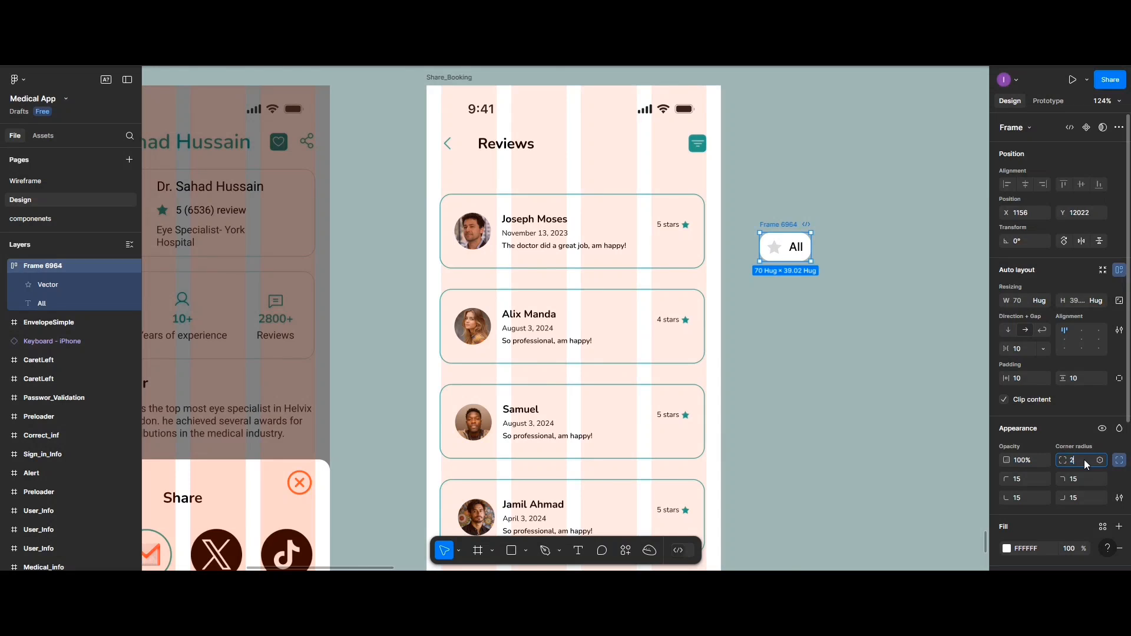
key("Return")
- Change the chip frame's fill to the teal page colour 20C997
left_click(775, 250)
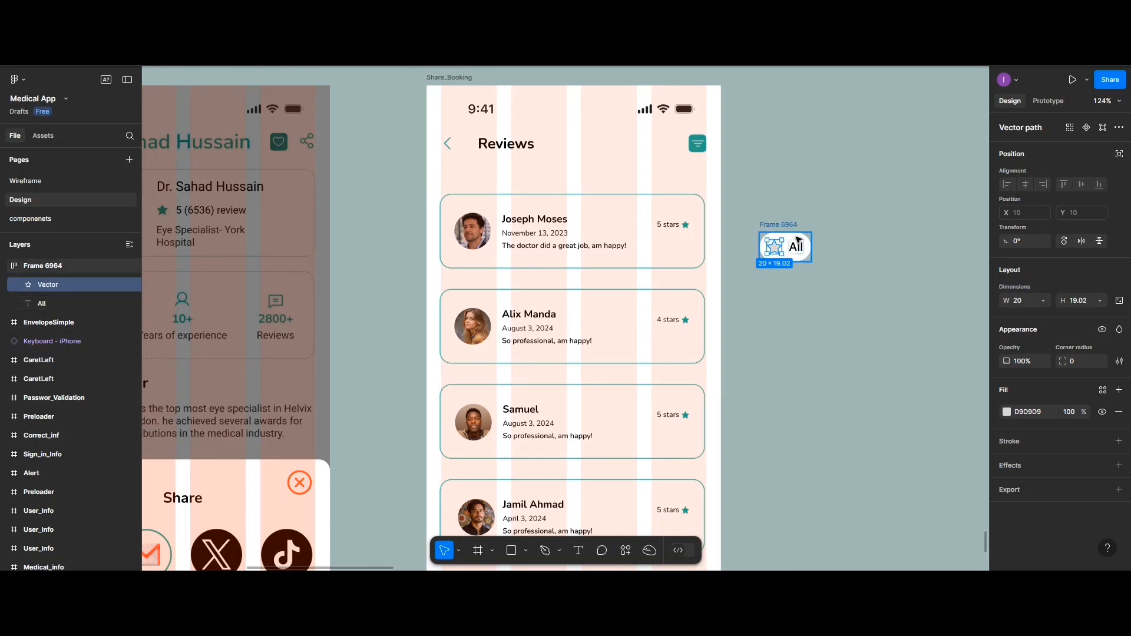
left_click(794, 248)
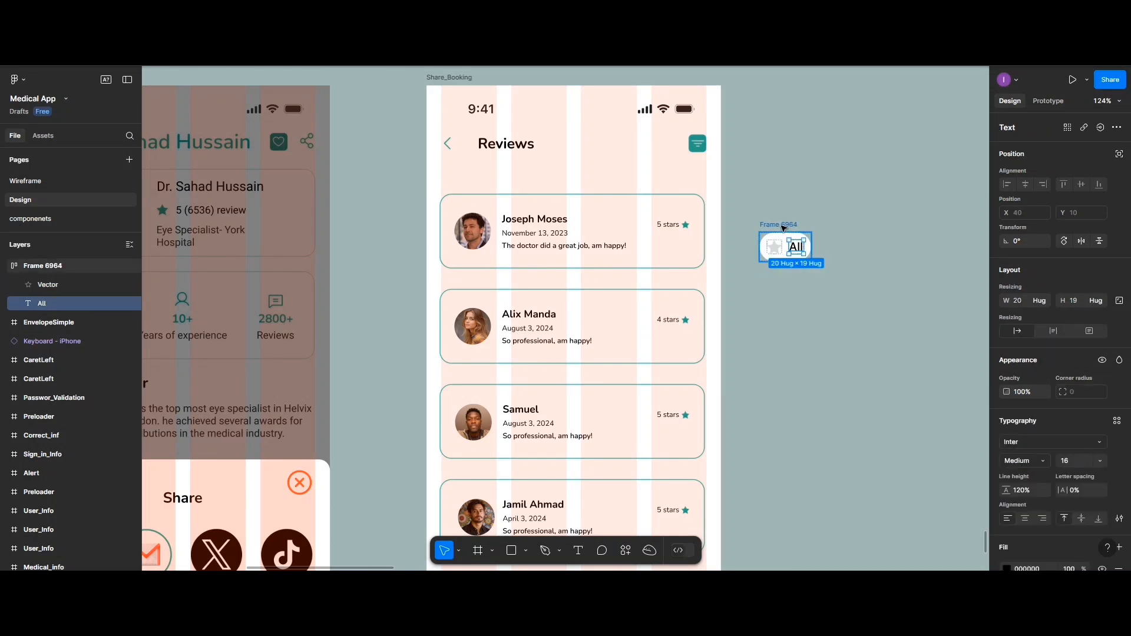
left_click(782, 227)
left_click(1007, 549)
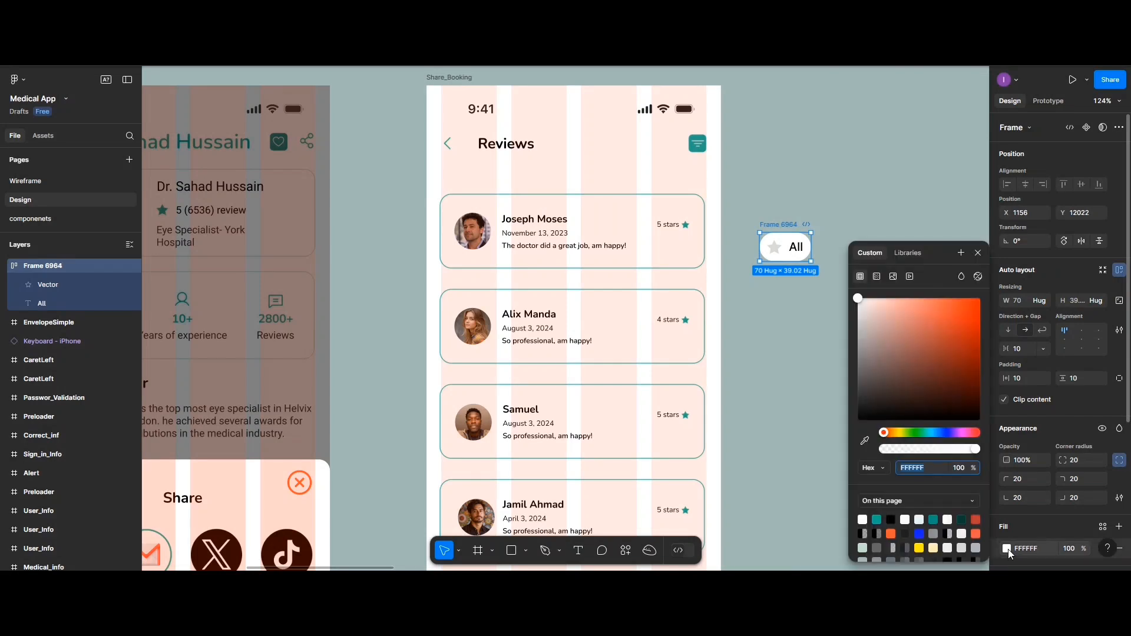
left_click(877, 519)
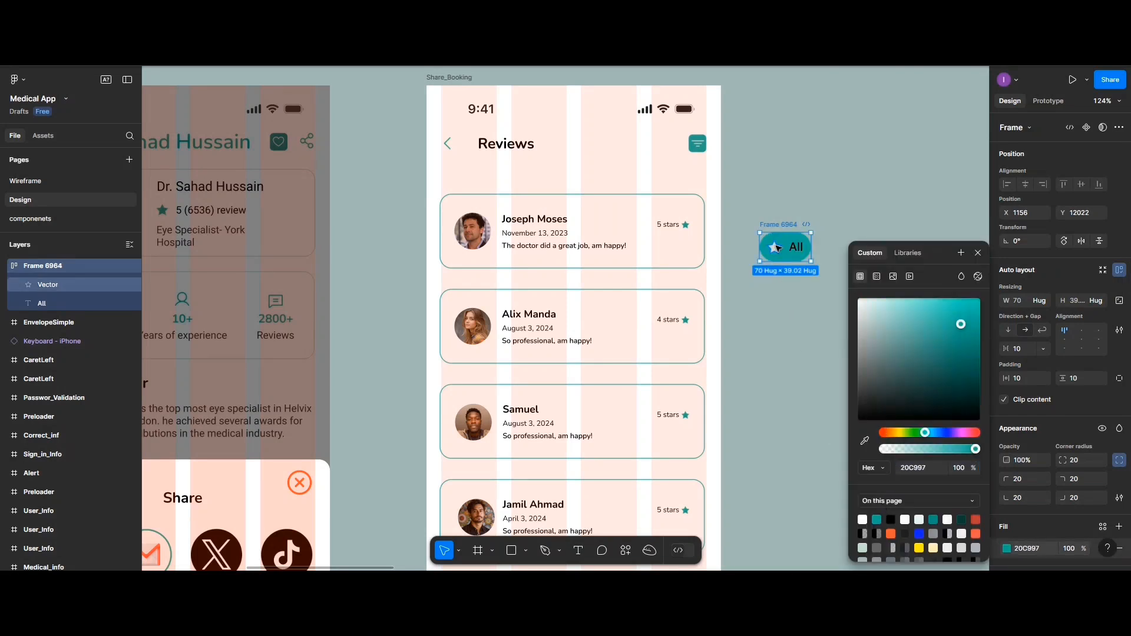
- Recolor the chip's "All" text and its star vector to FFFFFF at 80% opacity
left_click(801, 248)
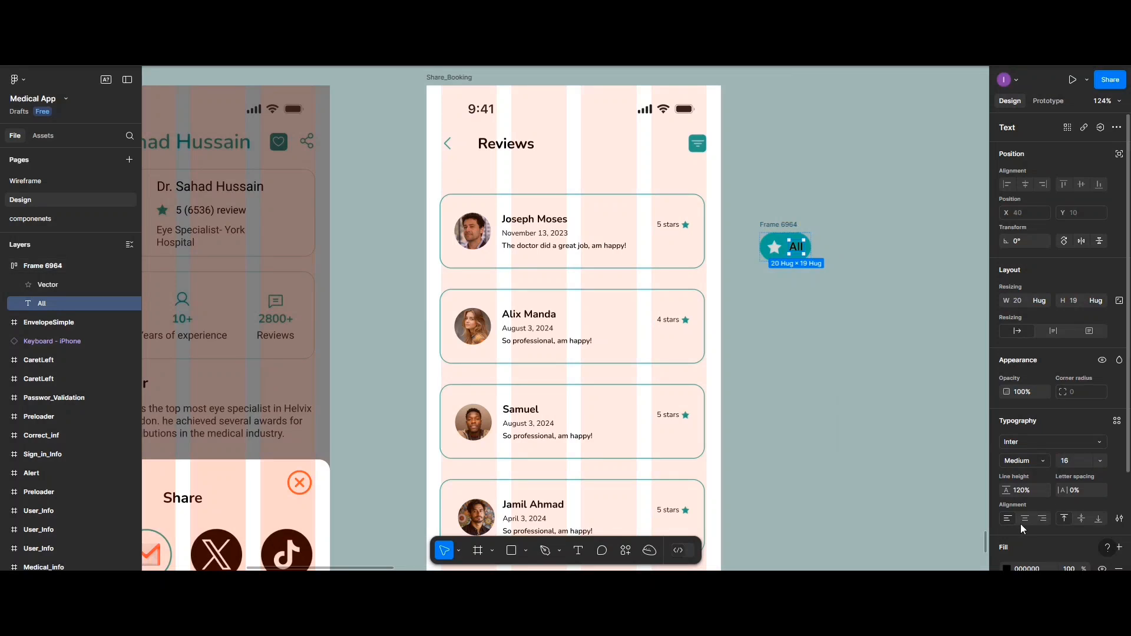
left_click(1007, 558)
scroll(995, 530, "down", 3)
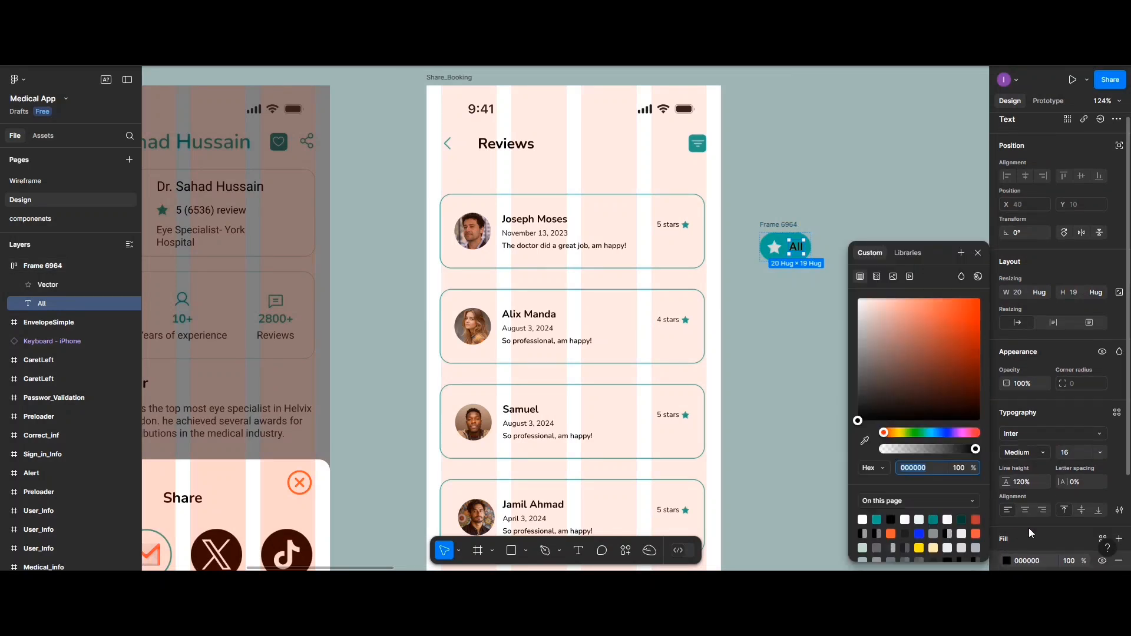
left_click(907, 519)
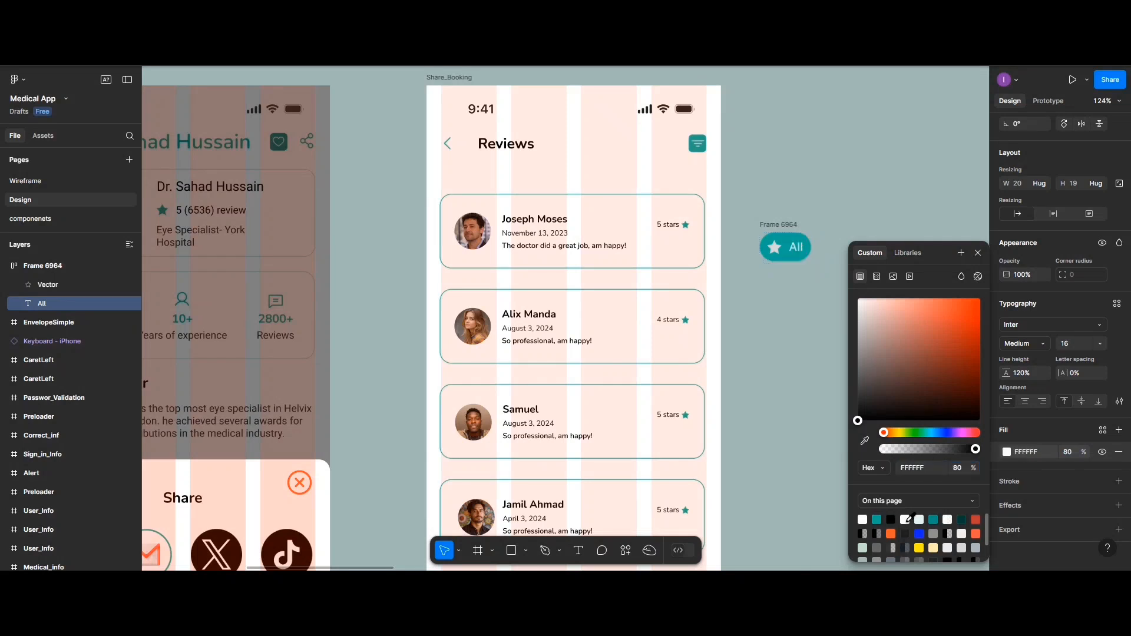
double_click(782, 238)
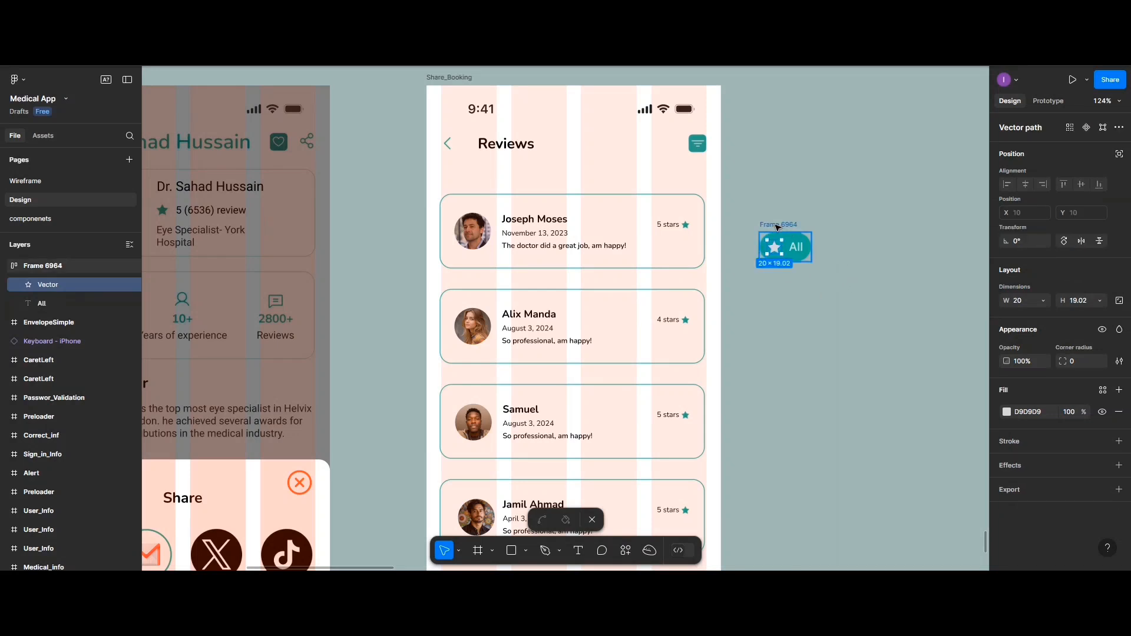
key("Escape")
left_click(1006, 411)
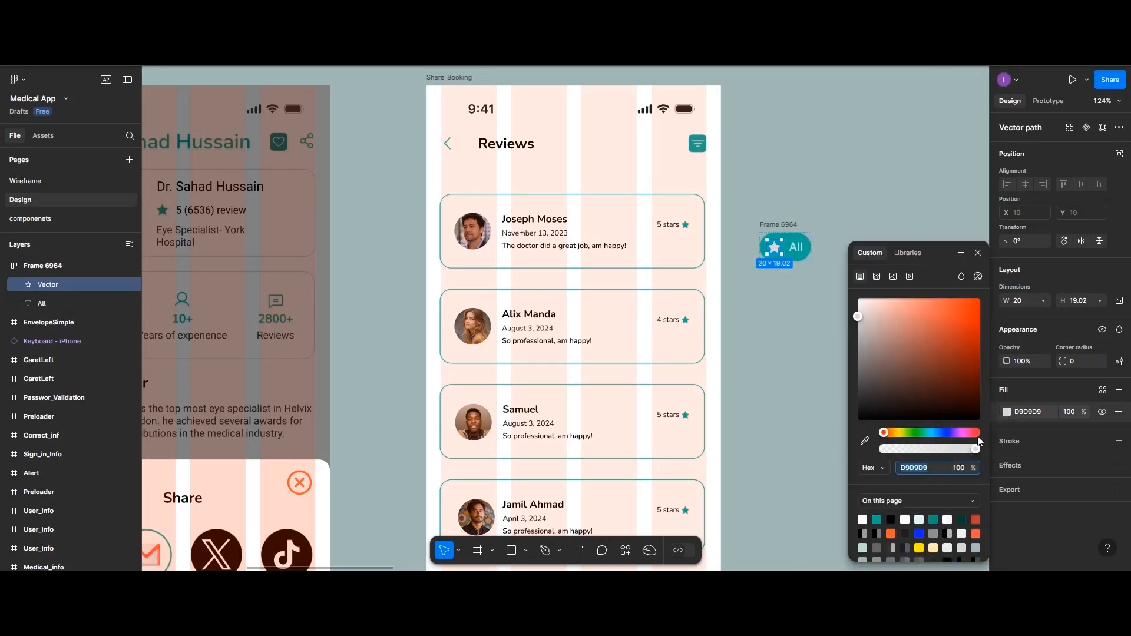
left_click(906, 519)
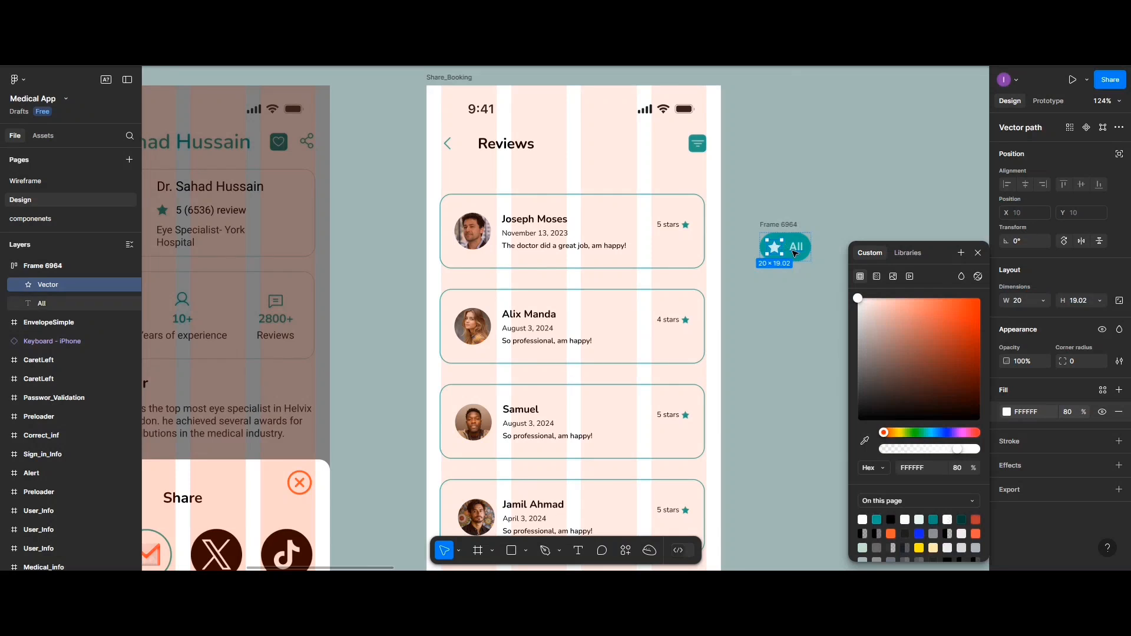
left_click(790, 229)
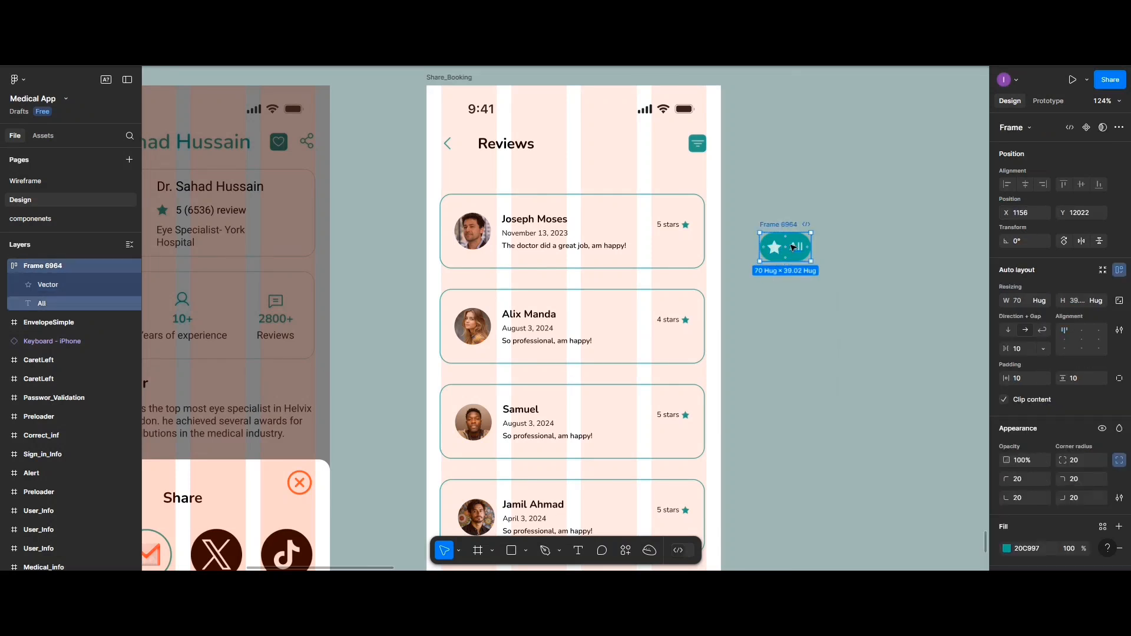
left_click(1021, 380)
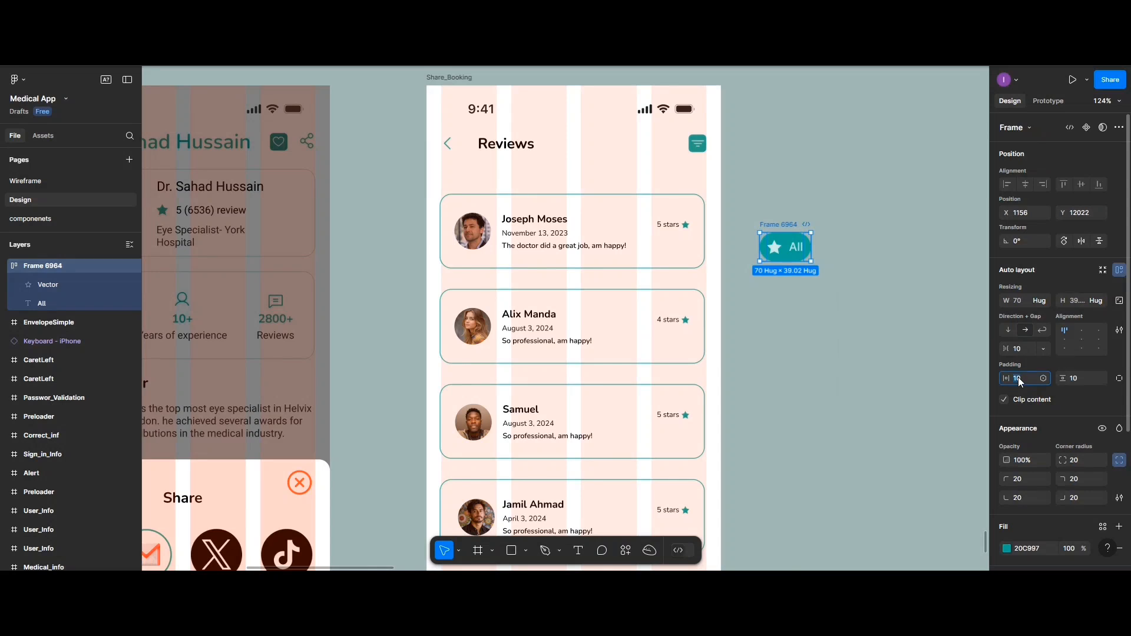
key("Return")
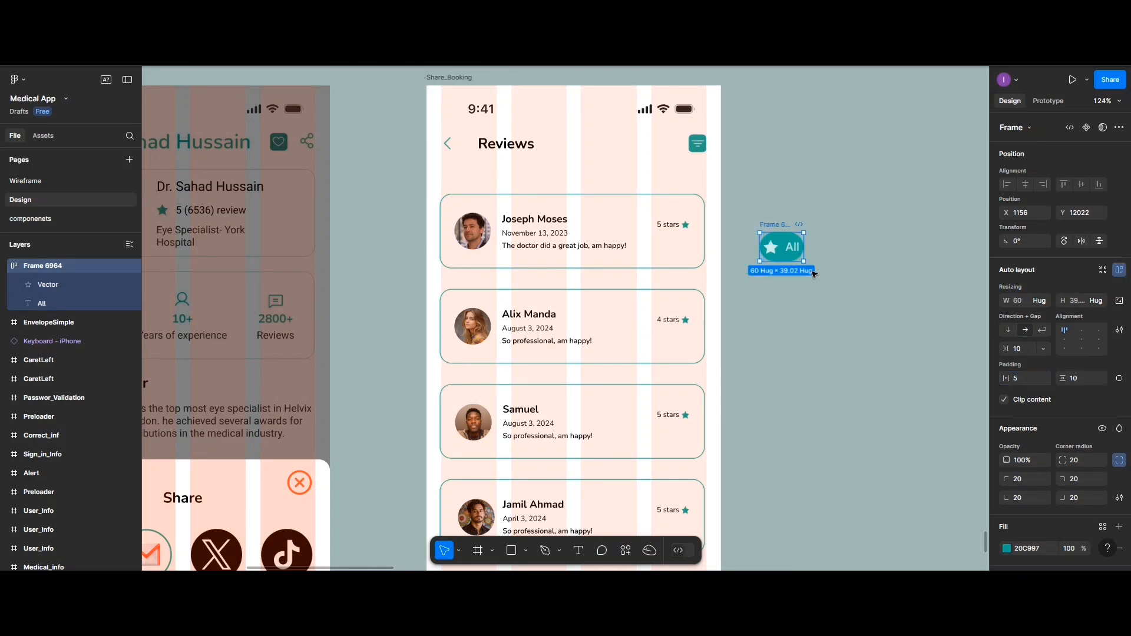
key("ctrl+z")
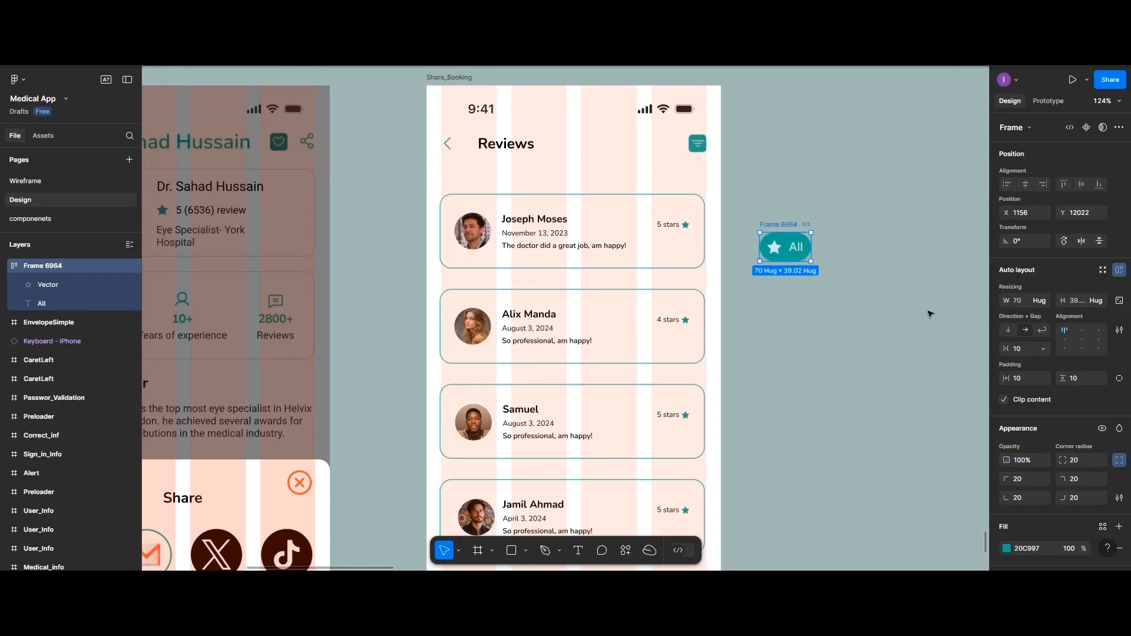
- Reduce the auto layout gap between the chip's star and label to 5
left_click(1020, 349)
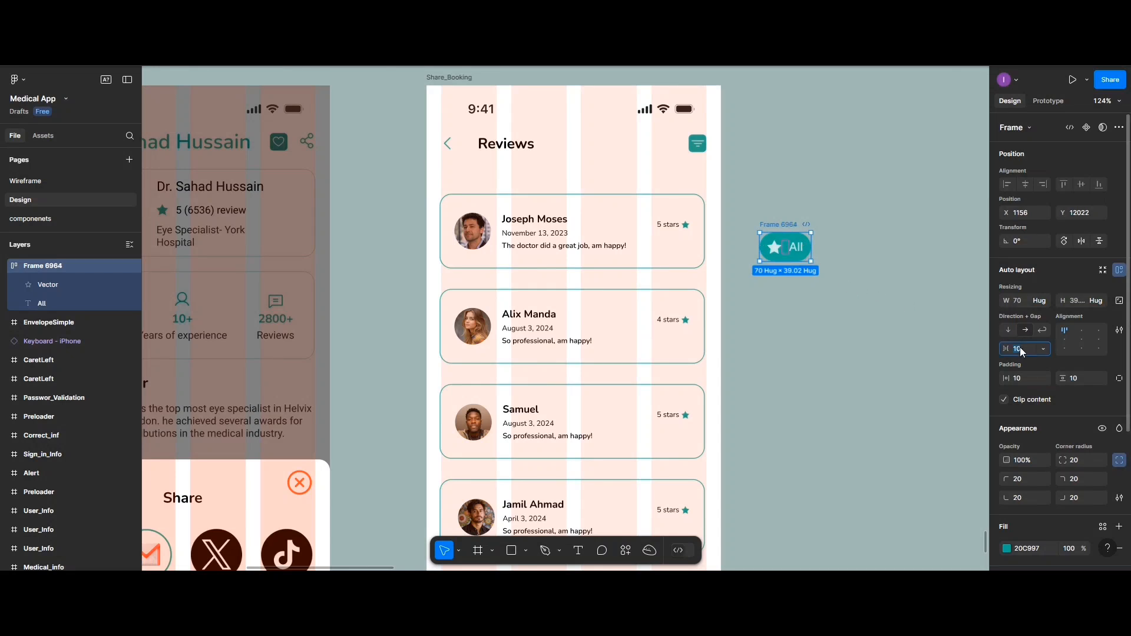
key("Return")
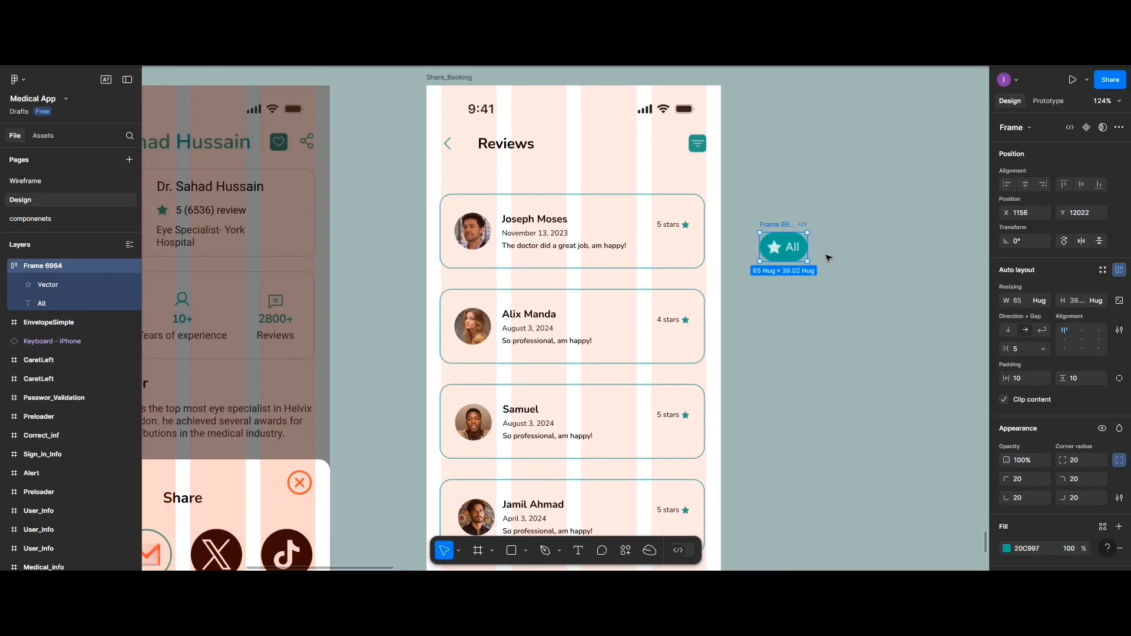
key("Escape")
- Move the chip onto the Reviews screen above the first review card and scale it proportionally to about 40 × 24
left_click(783, 225)
left_click_drag(783, 225, 476, 155)
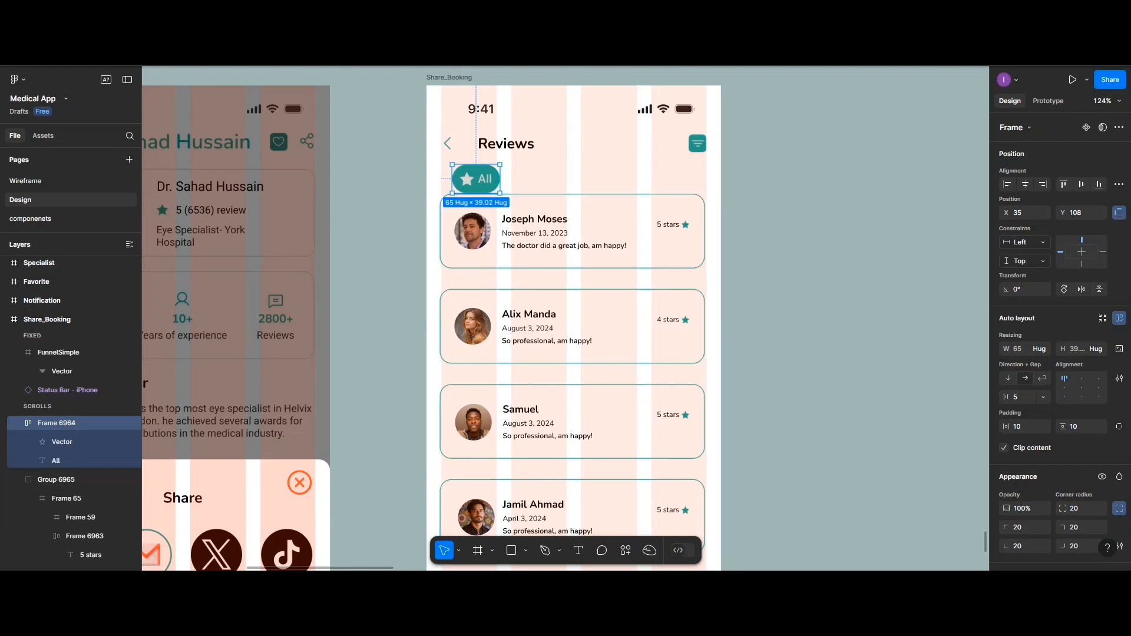
left_click(461, 552)
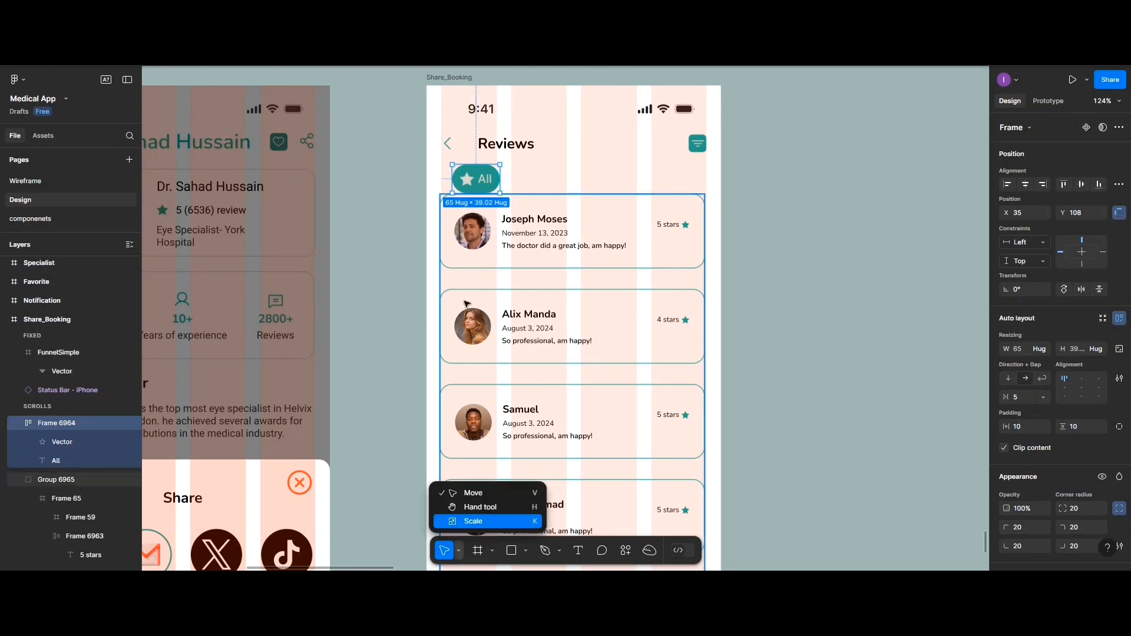
left_click(458, 520)
left_click_drag(498, 193, 482, 176)
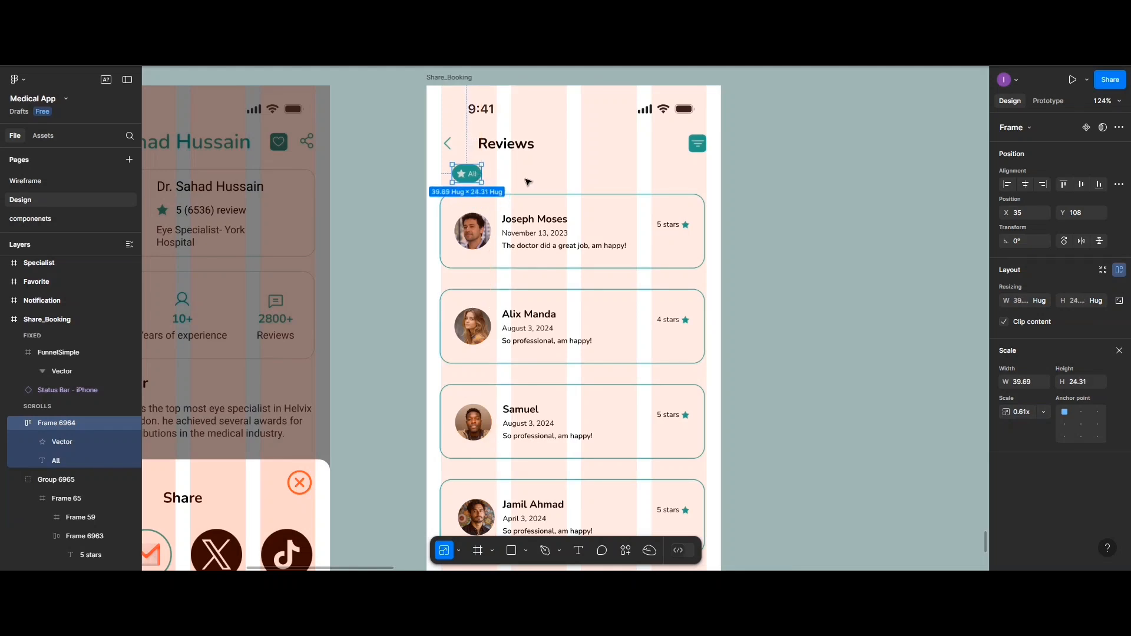
left_click(527, 182)
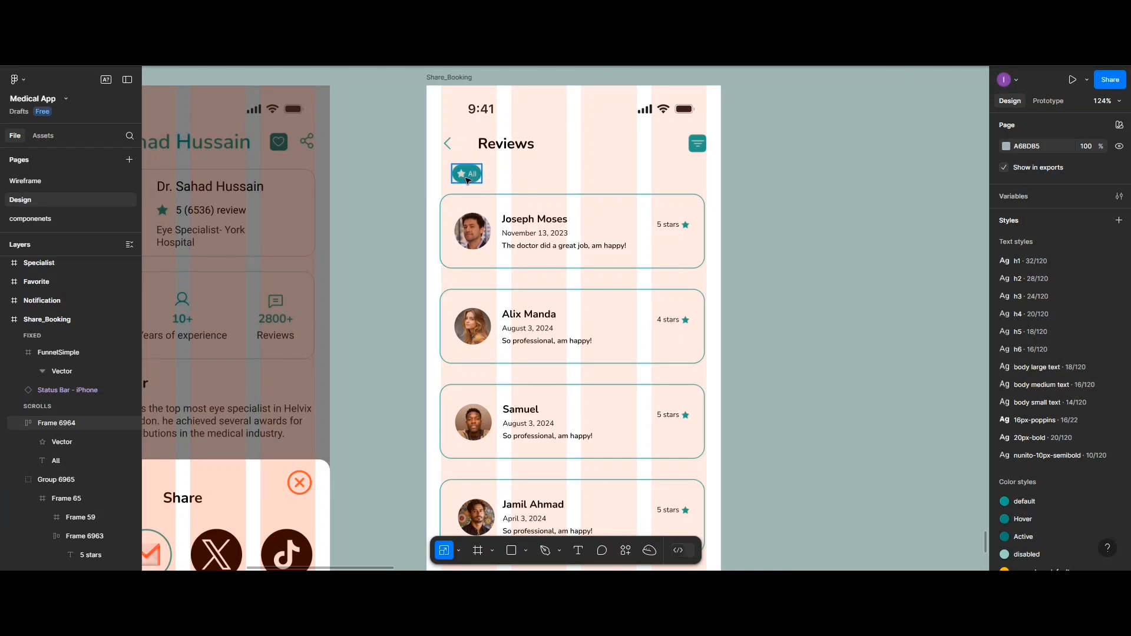
- Duplicate the scaled "All" chip and place the copy beside it in the same row at X 96
left_click(467, 177)
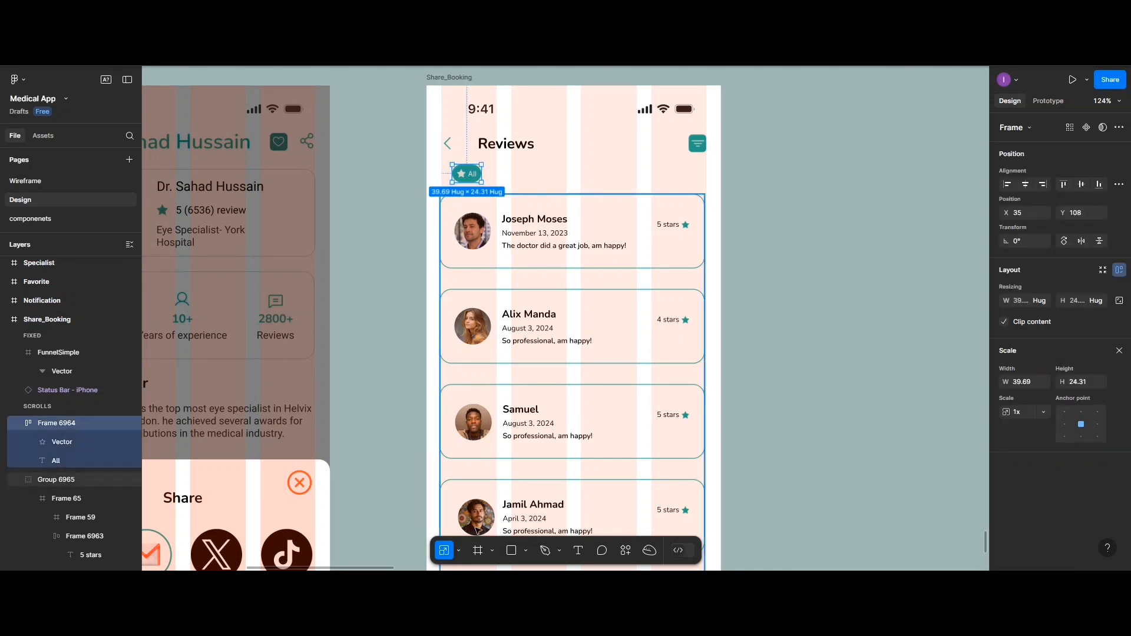
left_click(458, 550)
left_click(459, 493)
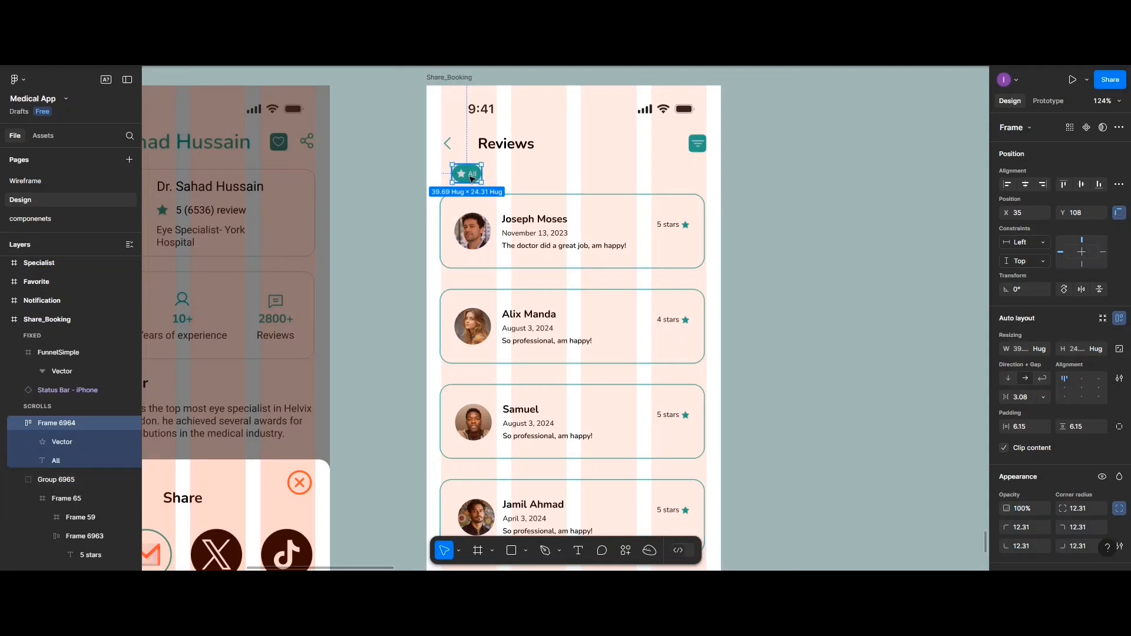
left_click_drag(471, 178, 517, 178)
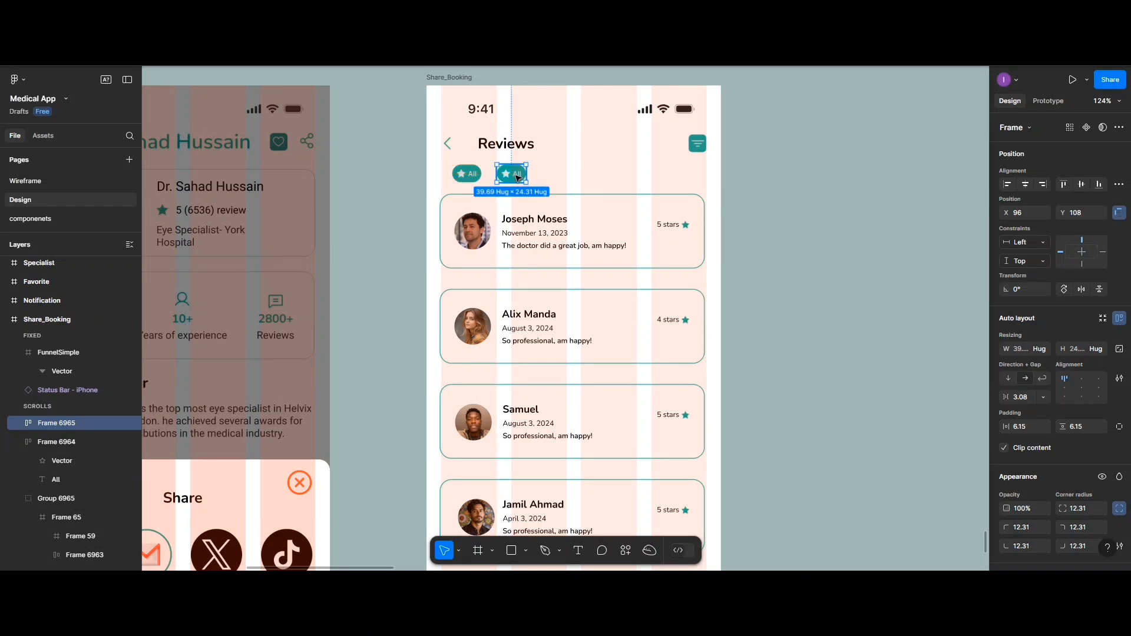
- Add an outside stroke of weight 1 in 20C997 to the duplicated chip
scroll(1096, 481, "down", 5)
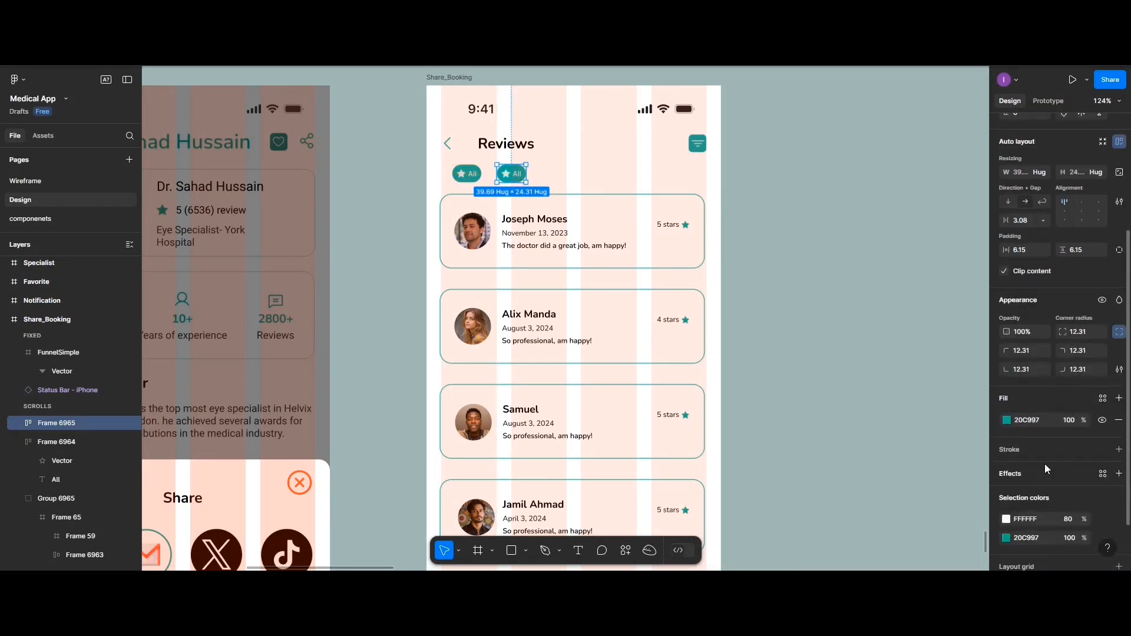
left_click(1119, 449)
left_click(1006, 471)
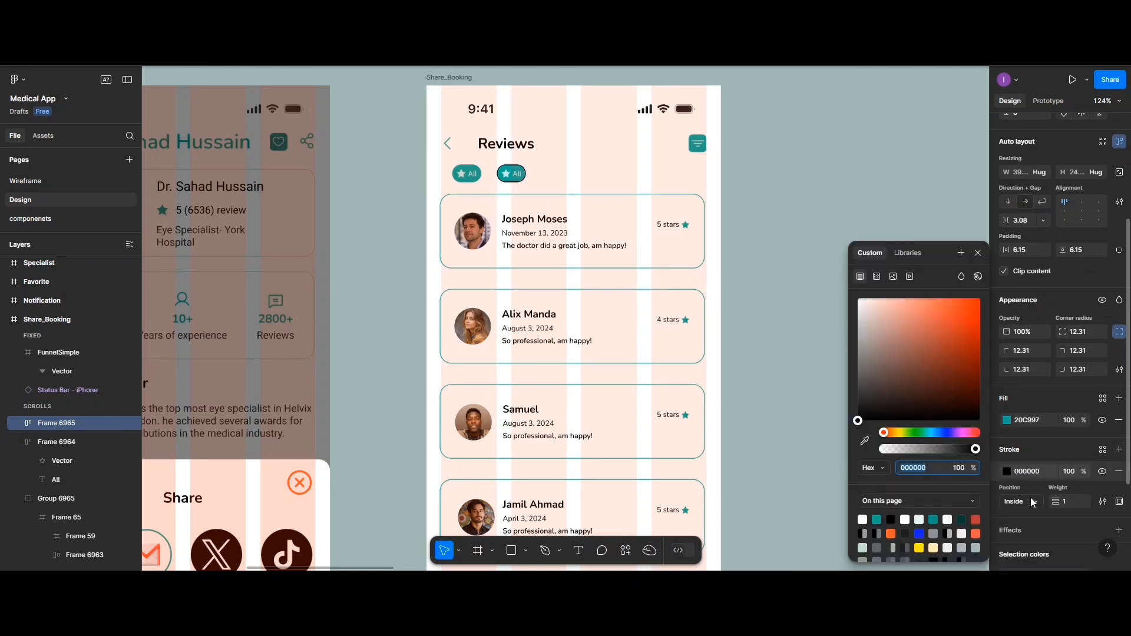
left_click(1035, 502)
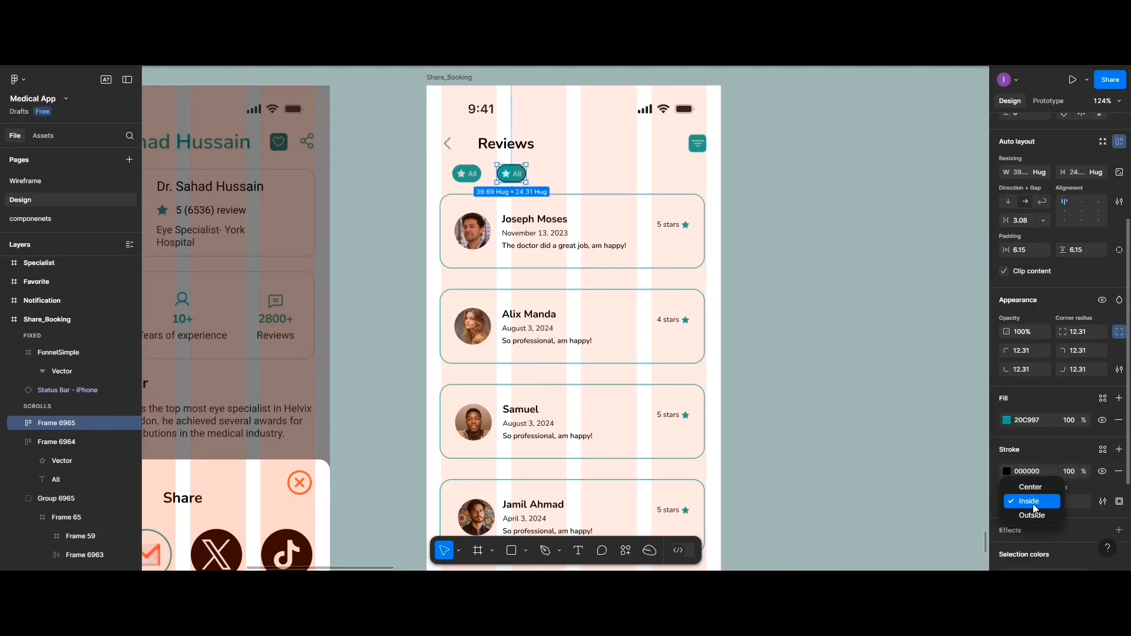
left_click(1030, 515)
left_click(1007, 472)
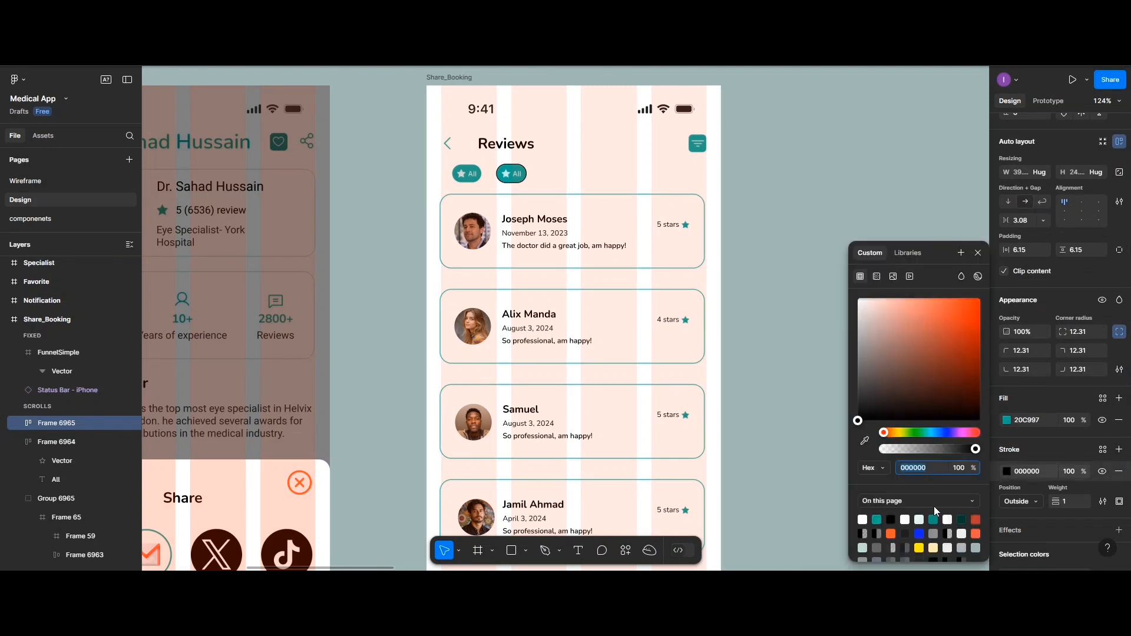
left_click(876, 519)
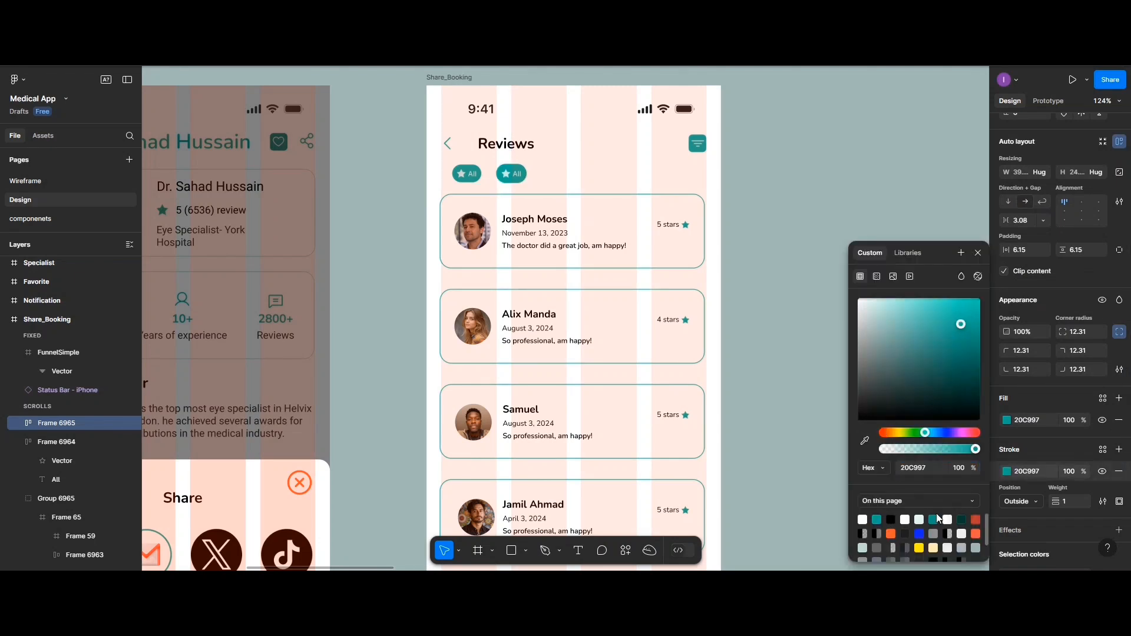
- Remove the duplicated chip's fill and recolor its star and text from the white selection colour to 20C997
left_click(1118, 421)
left_click(1118, 421)
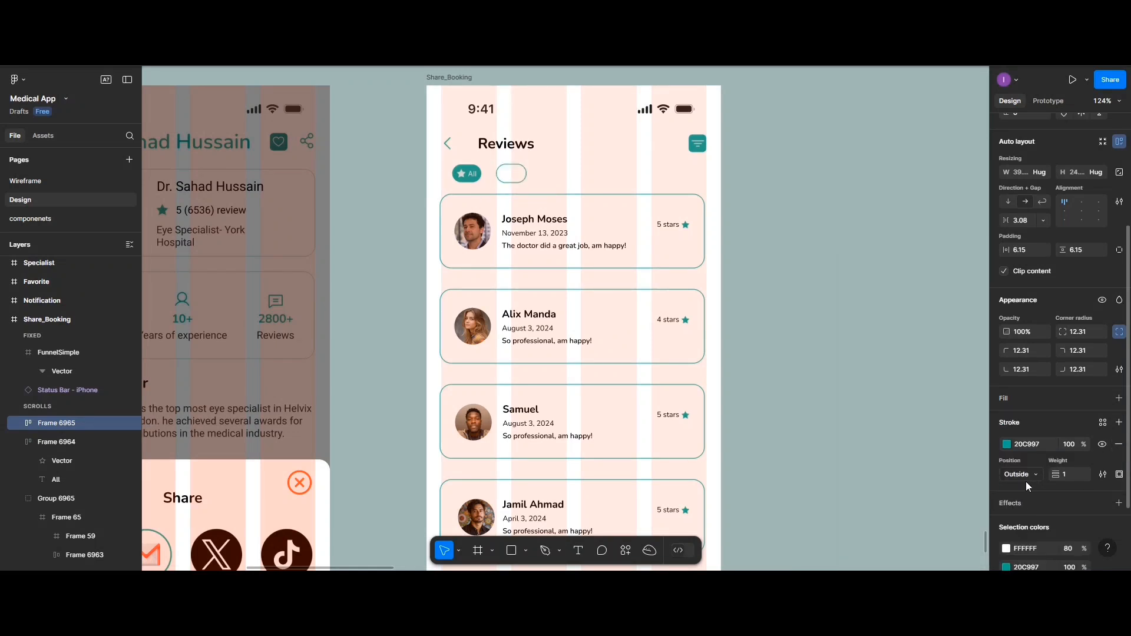
scroll(1008, 480, "down", 3)
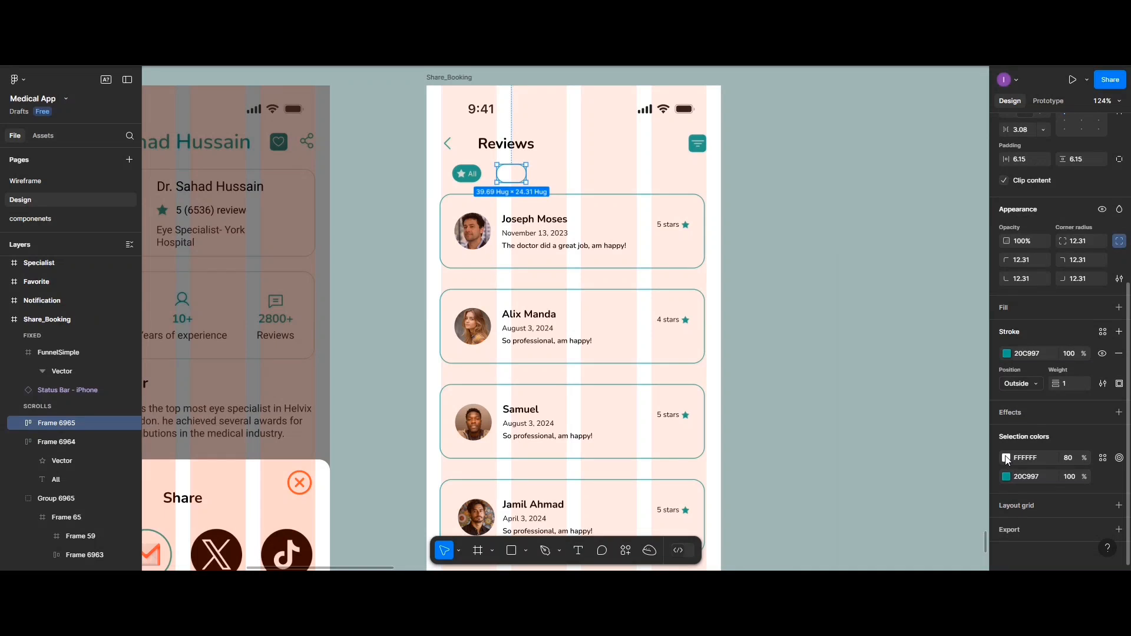
left_click(1006, 457)
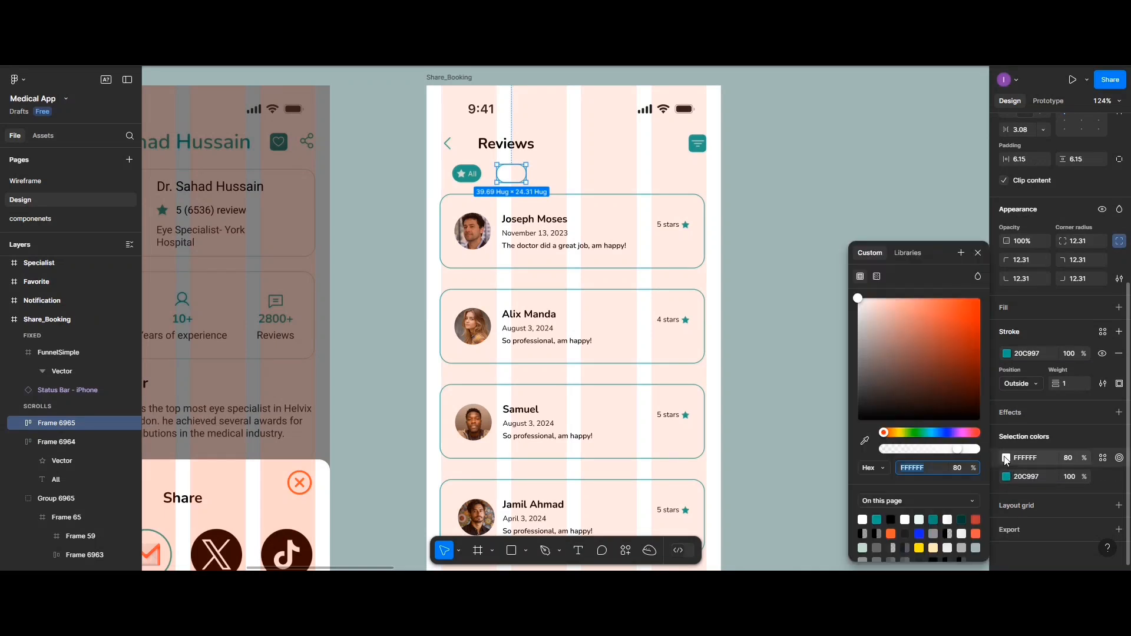
left_click(877, 519)
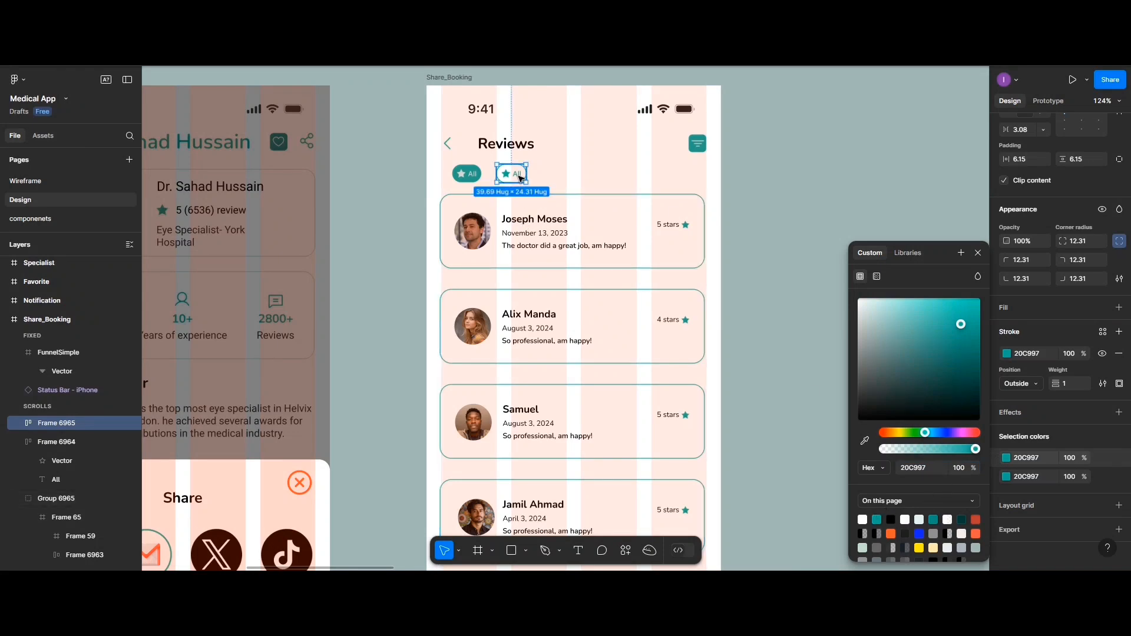
- Change the label of the outlined chip beside the filled "All" chip to "5"
double_click(521, 178)
scroll(520, 178, "up", 5)
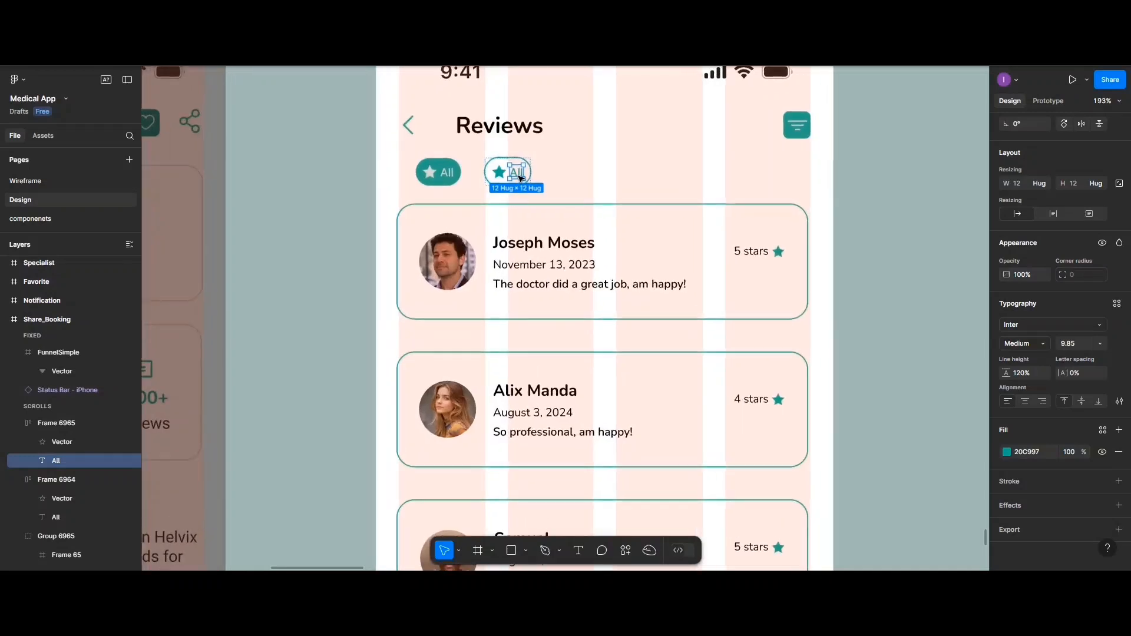
scroll(521, 178, "up", 1)
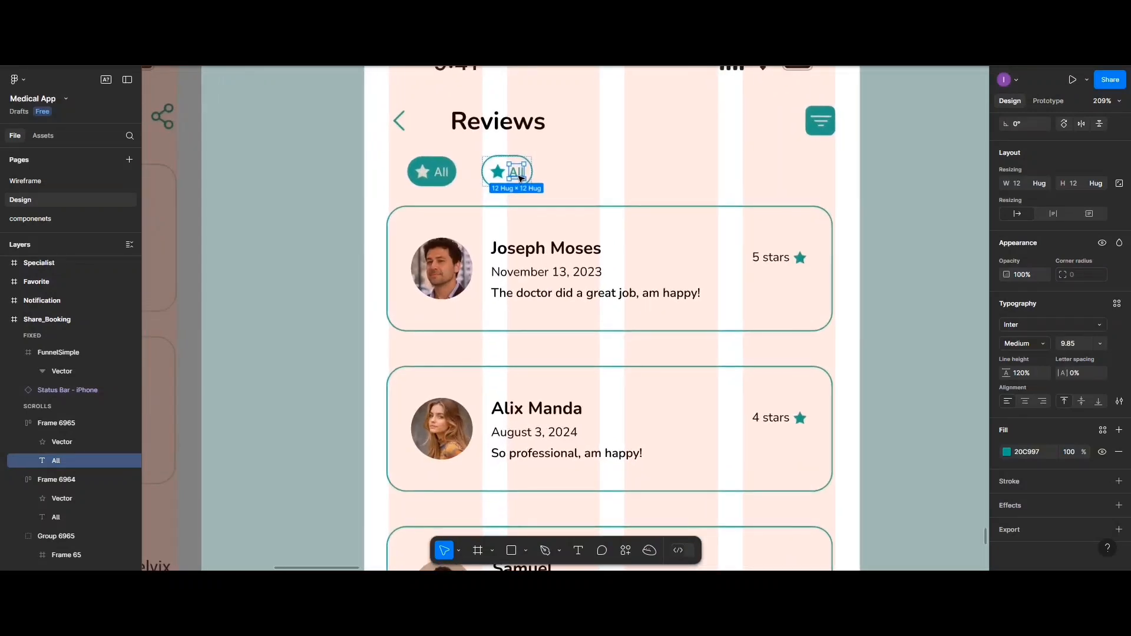
double_click(520, 176)
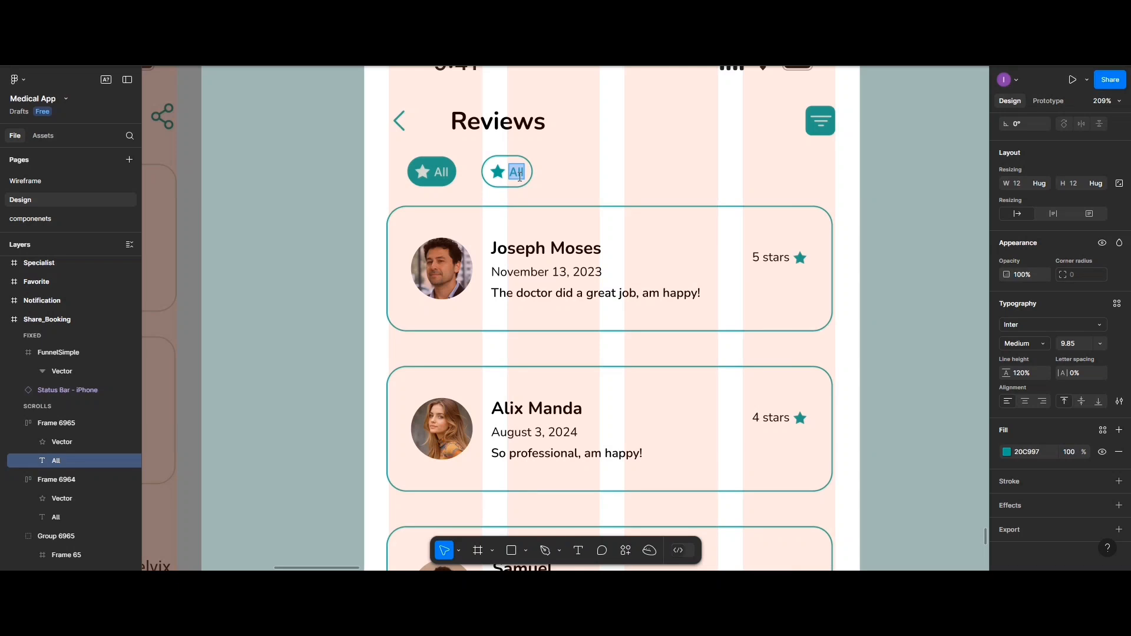
type("5")
key("Escape")
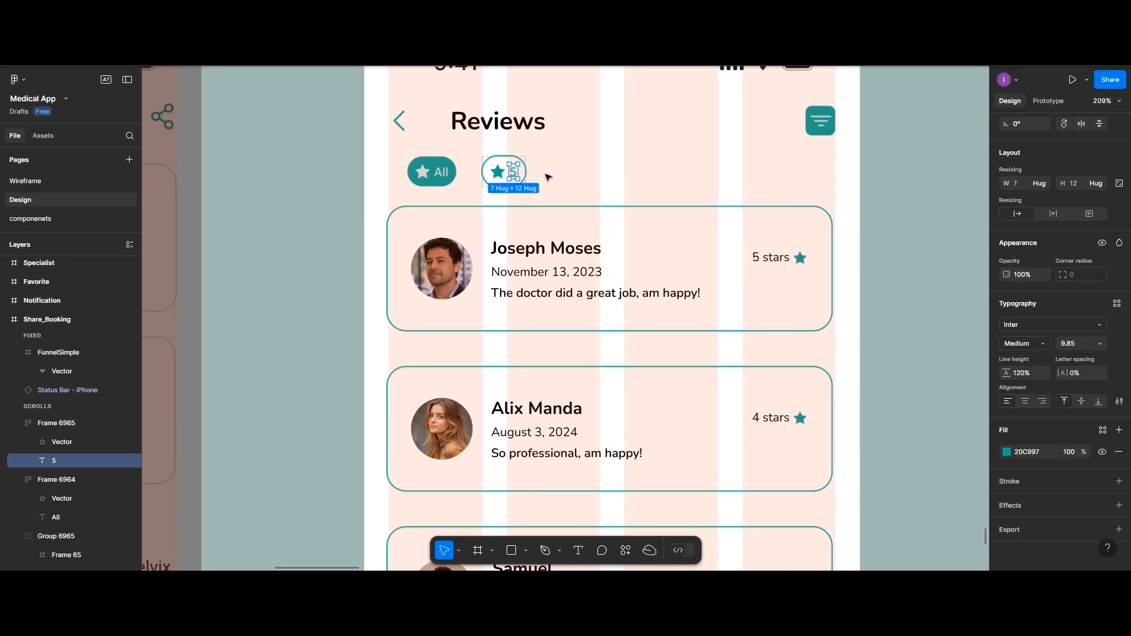
key("Escape")
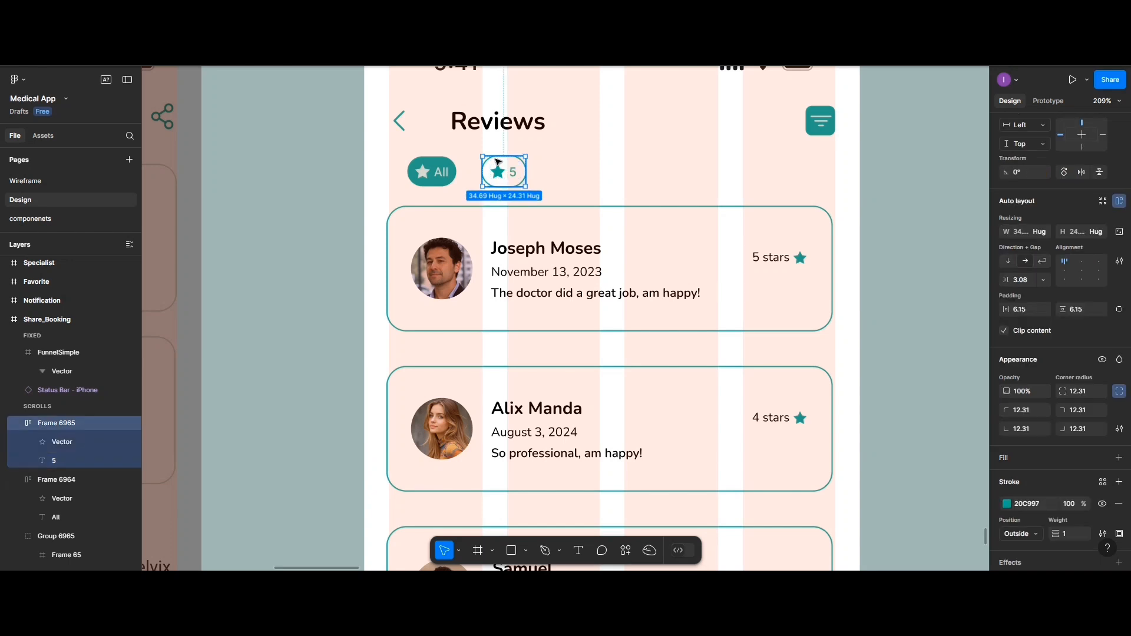
- Duplicate the outlined "5" chip beside it in the row and change the copy's label to "4"
left_click_drag(497, 160, 570, 168)
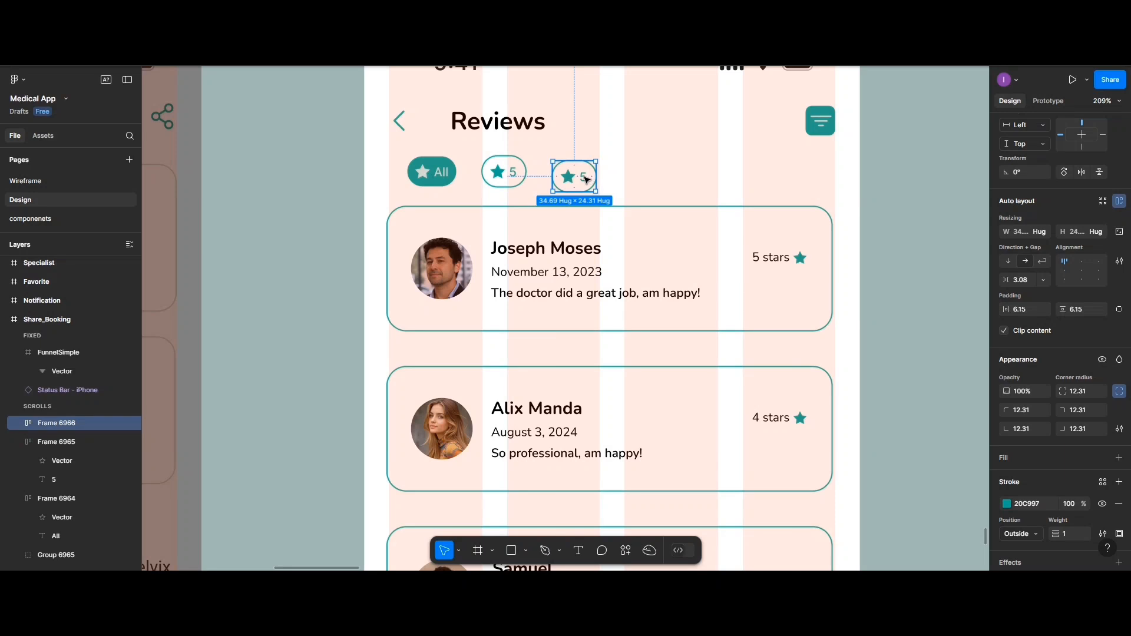
double_click(586, 179)
double_click(584, 177)
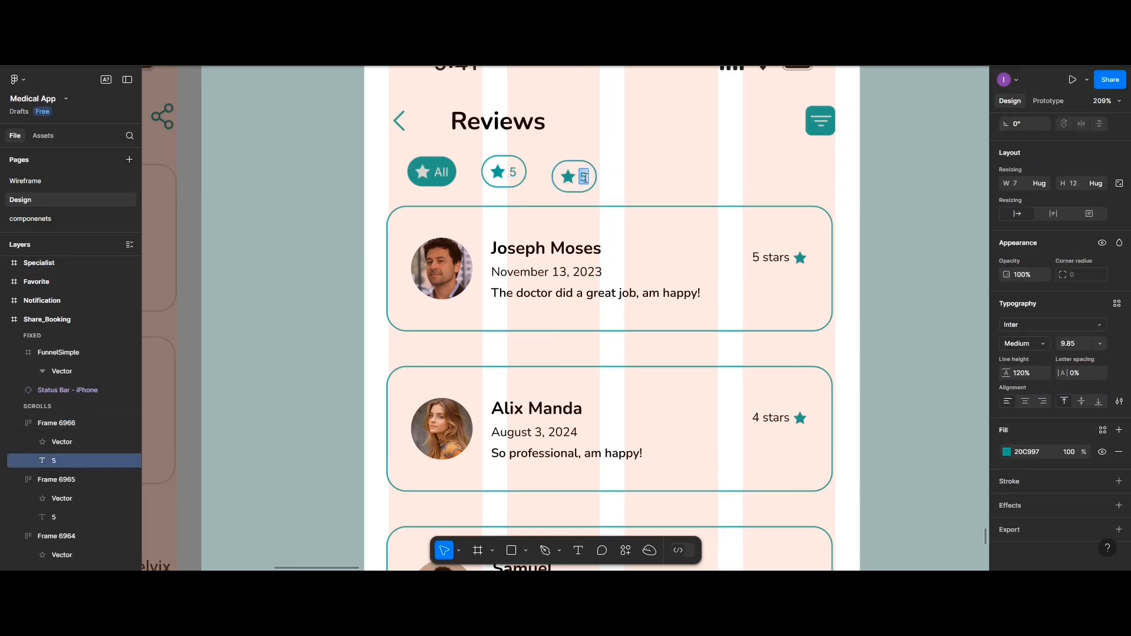
type("4")
key("Escape")
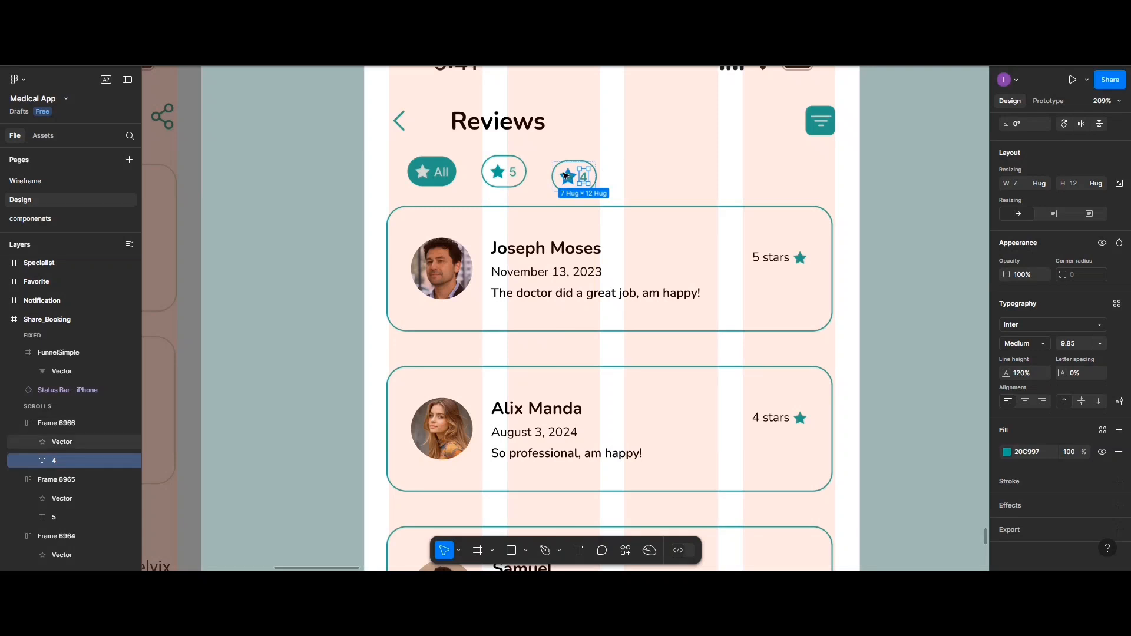
key("Escape")
- Duplicate the "4" chip to continue the filter row and relabel the copy "3"
left_click_drag(568, 176, 659, 180)
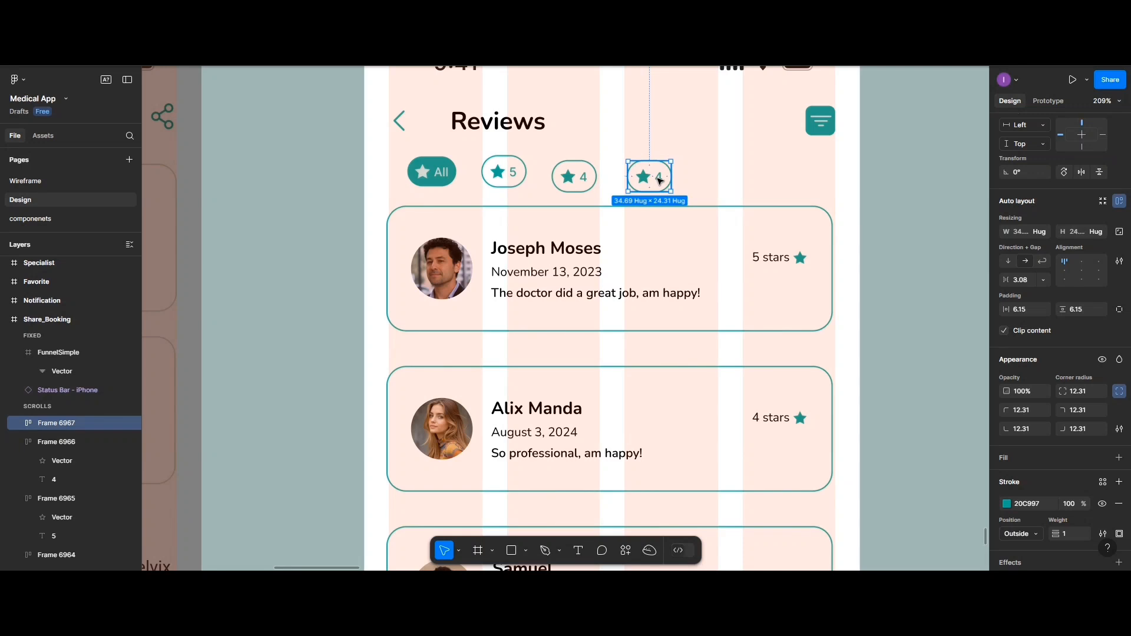
double_click(659, 180)
double_click(659, 178)
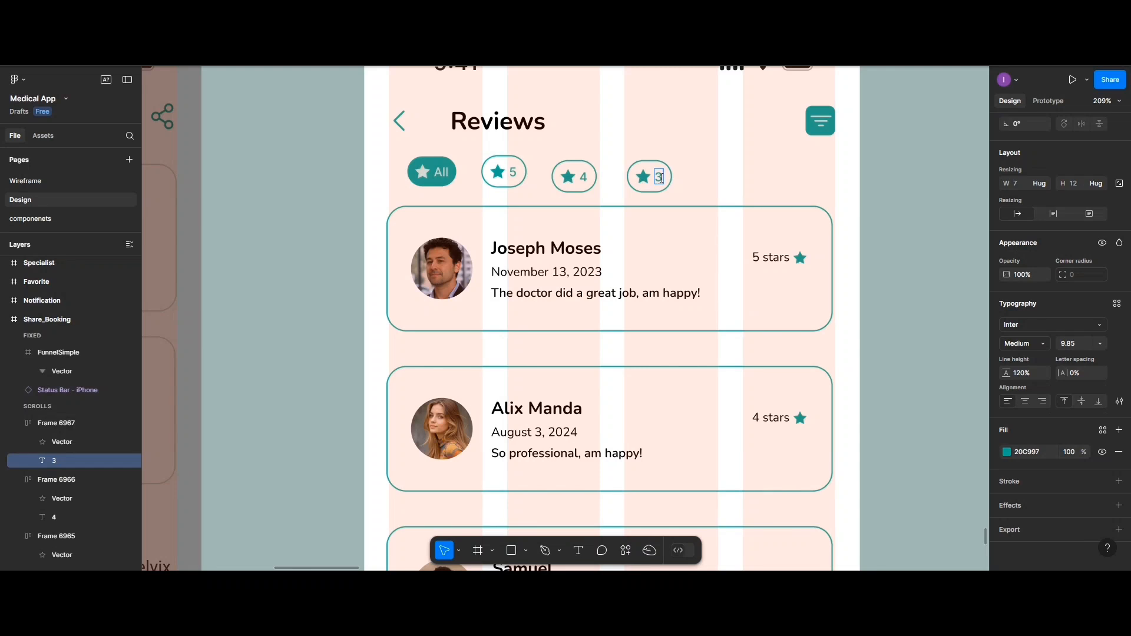
type("2")
key("Escape")
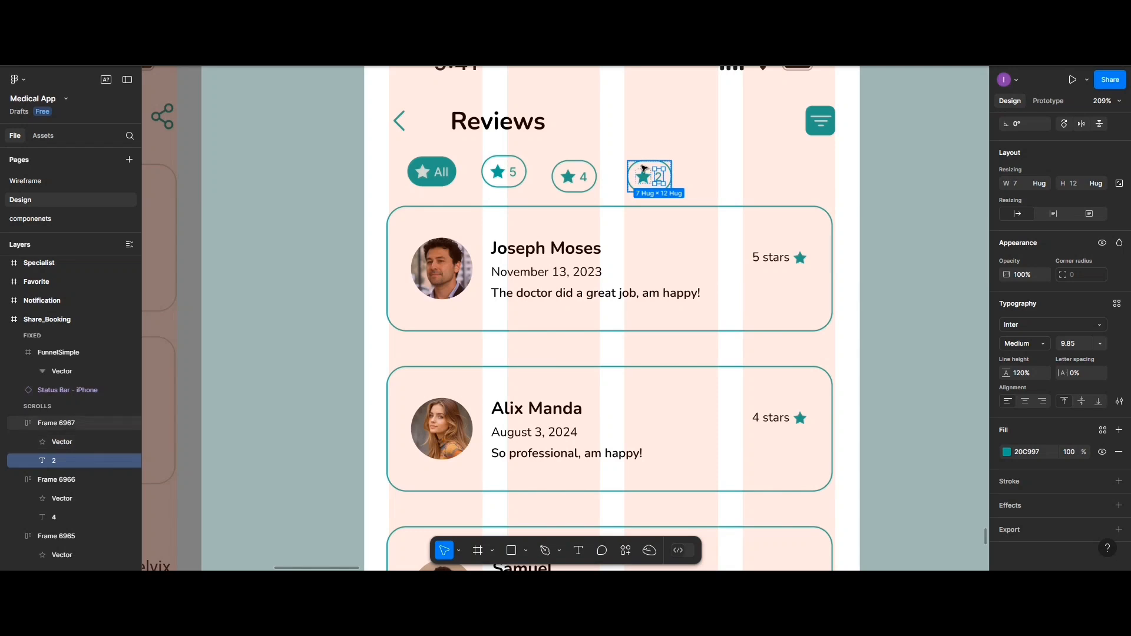
double_click(658, 177)
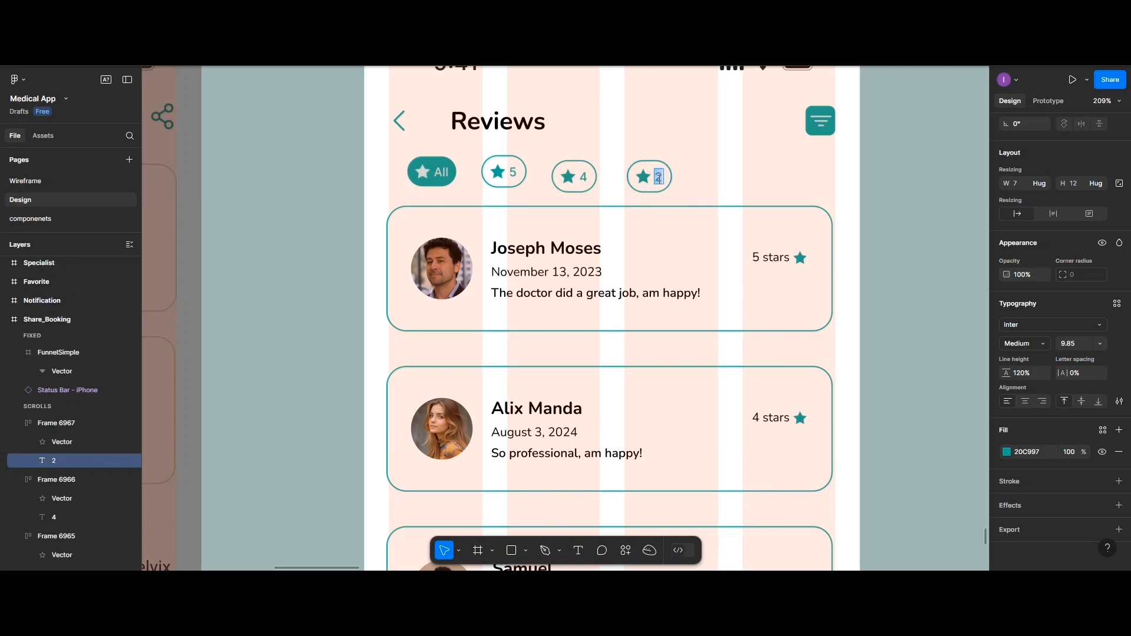
type("3")
key("Escape")
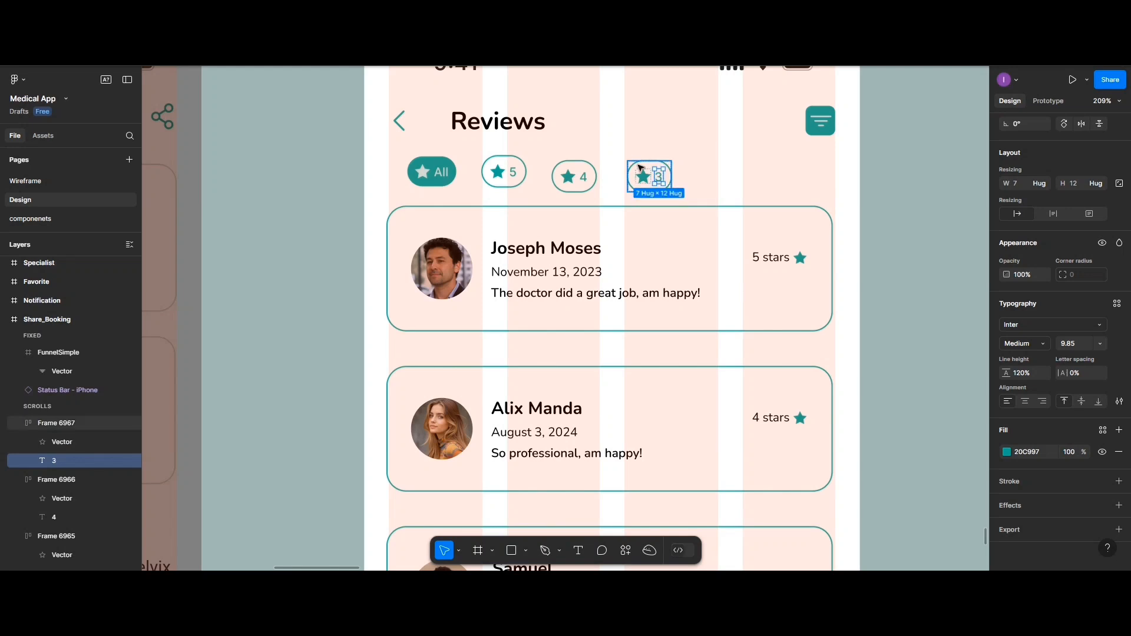
- Place a copy of the "3" chip next in the row and change its label to "2"
left_click_drag(636, 169, 730, 181)
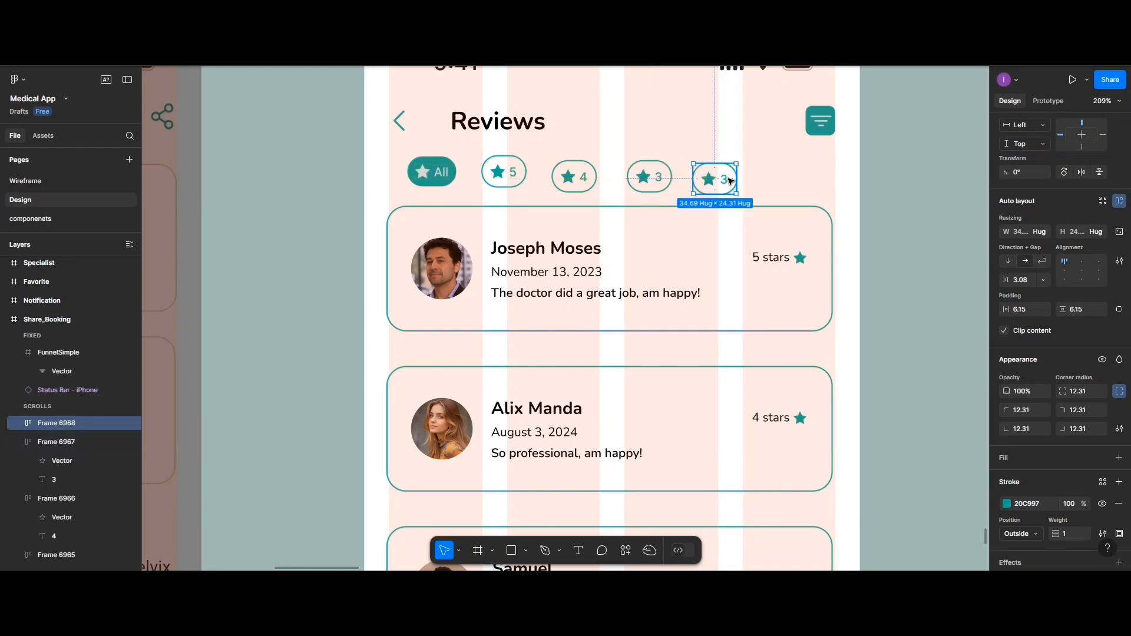
double_click(726, 180)
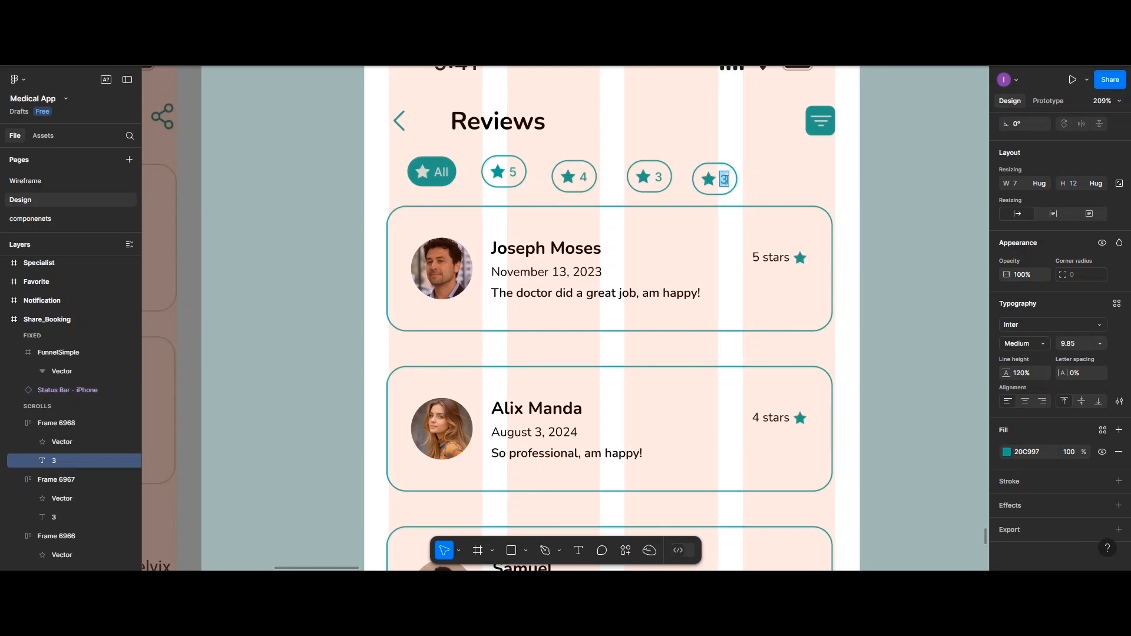
type("2")
key("Escape")
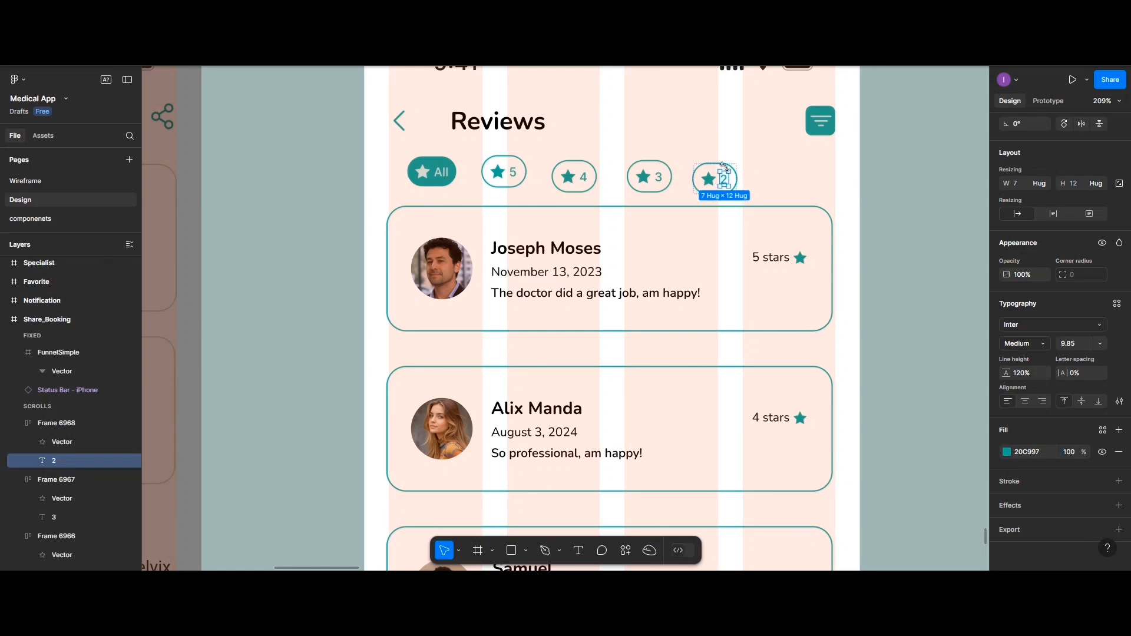
key("Escape")
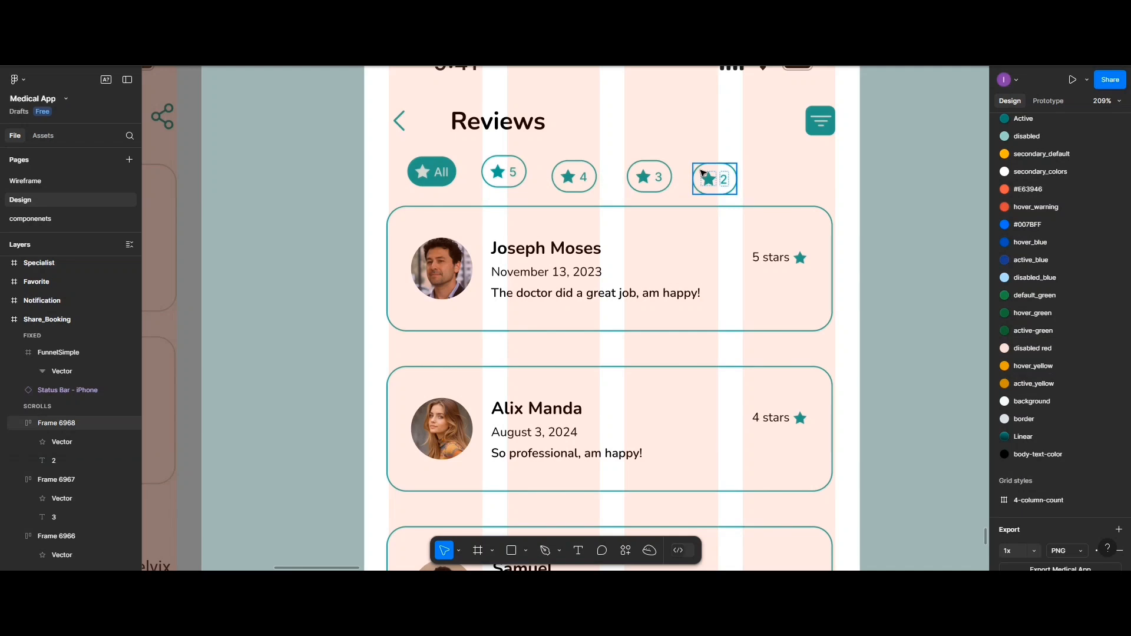
- Duplicate the "2" chip at the end of the row and relabel the copy "1"
left_click_drag(703, 174, 788, 180)
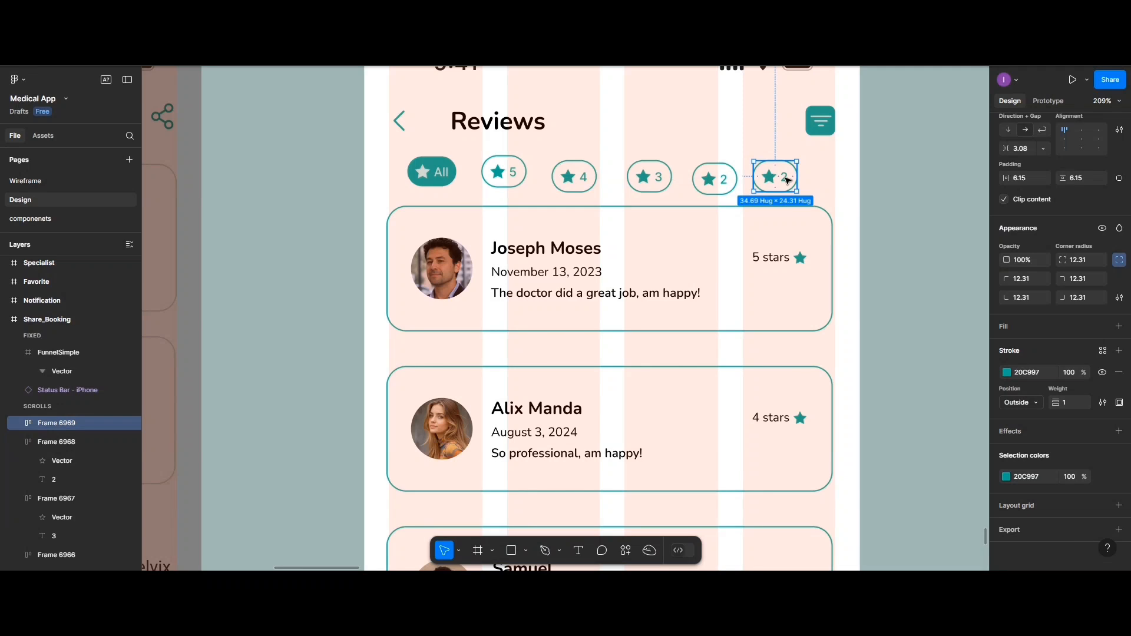
double_click(787, 180)
double_click(786, 178)
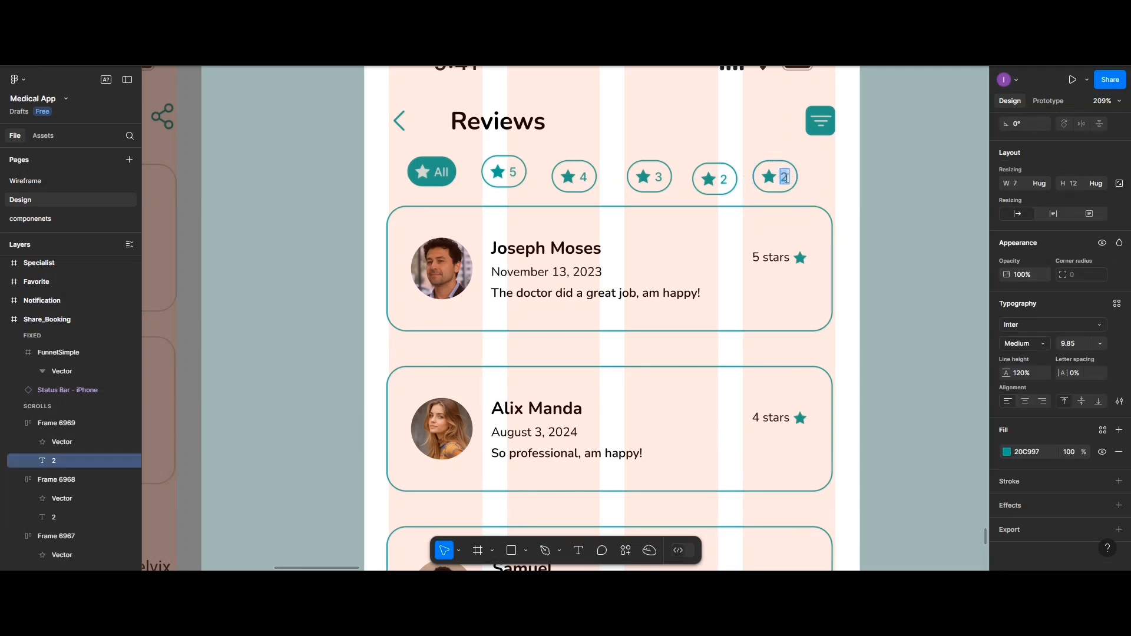
type("1")
key("Escape")
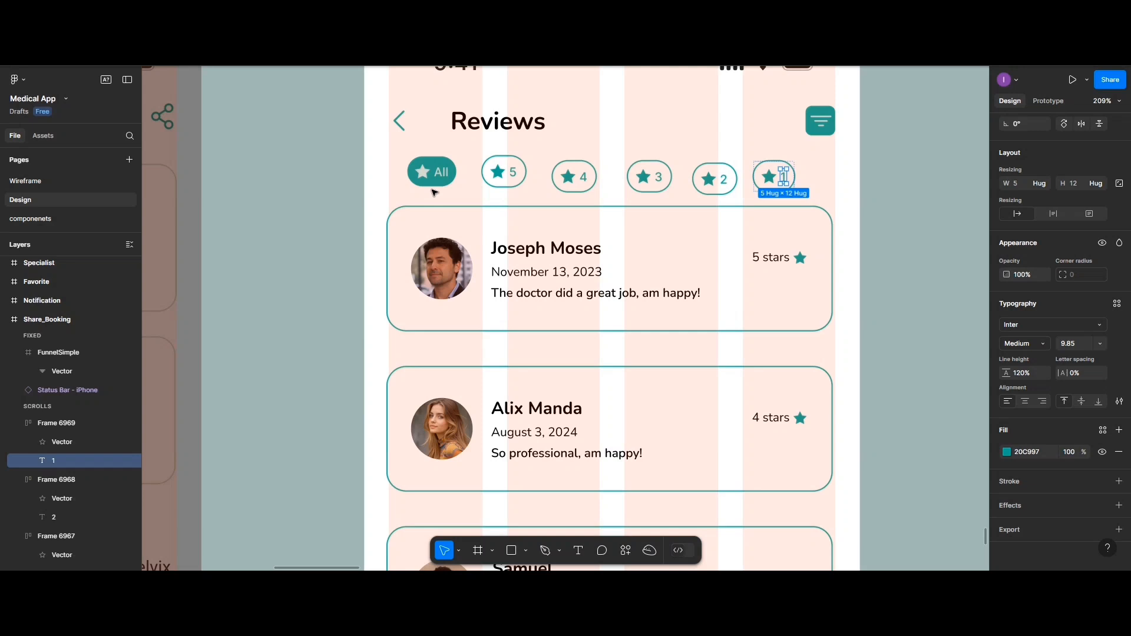
- Set the corner radius of the five outlined chips, 5 through 1, to 15
left_click(517, 188)
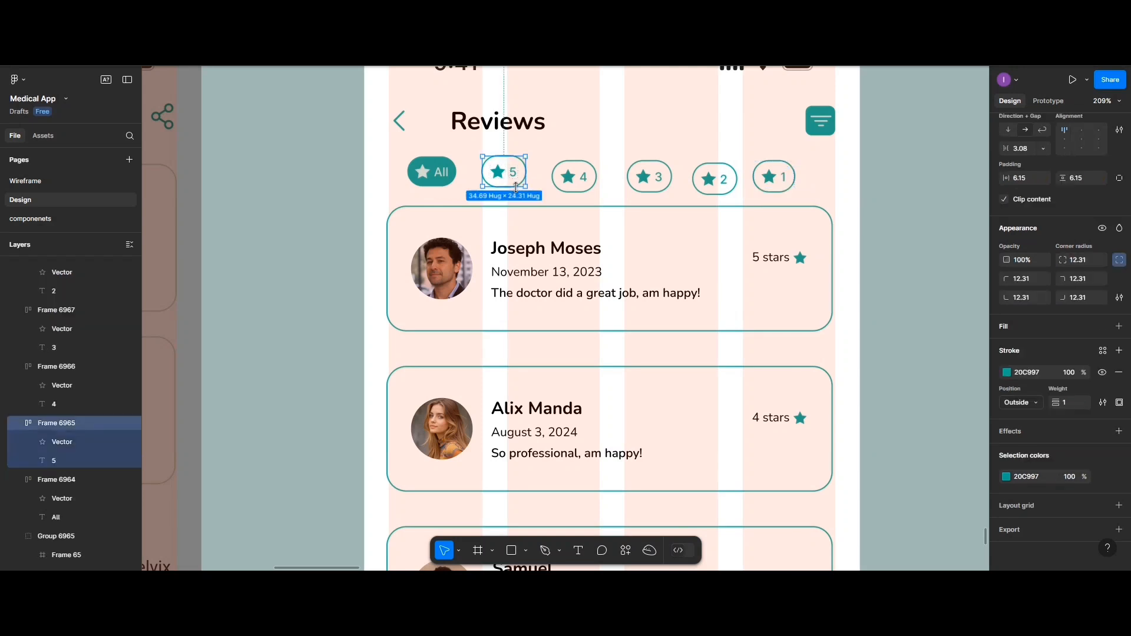
left_click(574, 183, "shift")
left_click(648, 183, "shift")
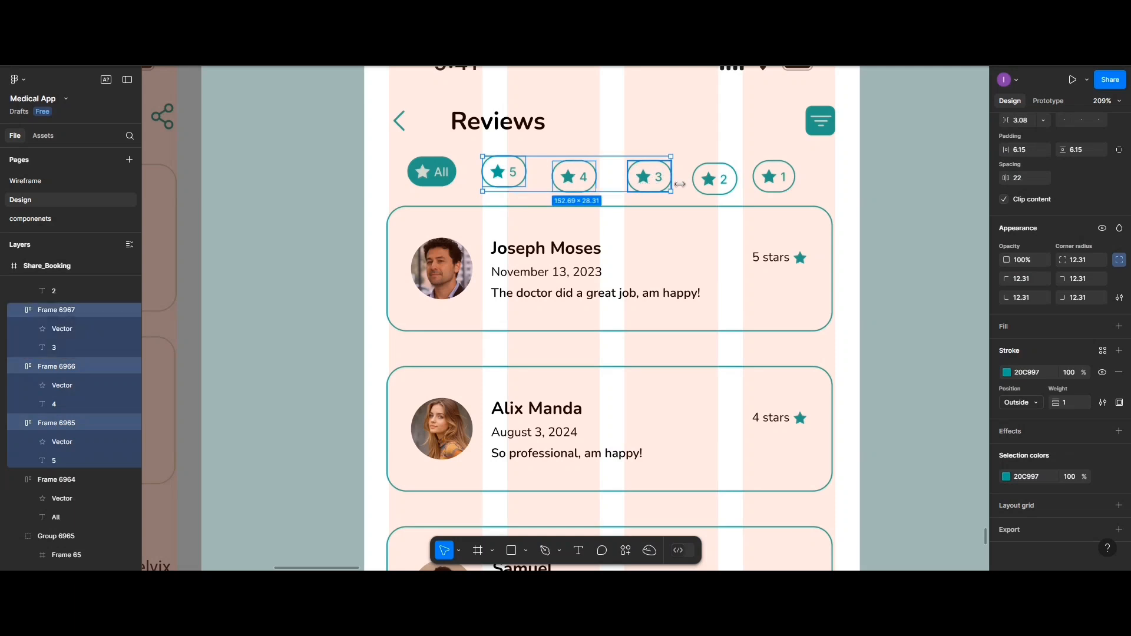
left_click(712, 183, "shift")
left_click(773, 180, "shift")
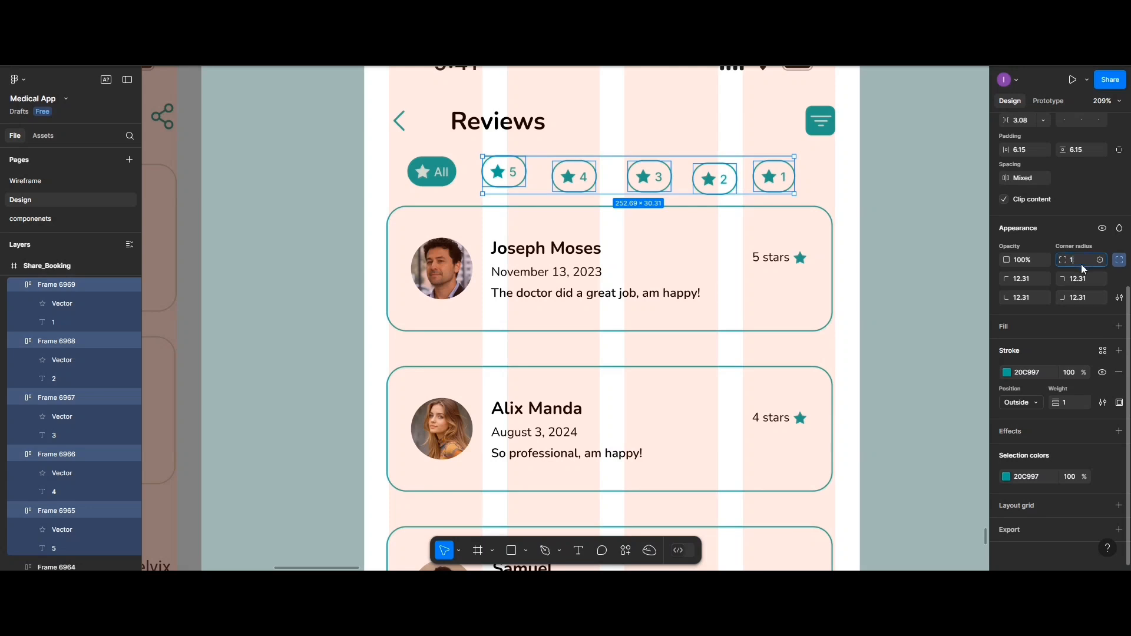
key("Return")
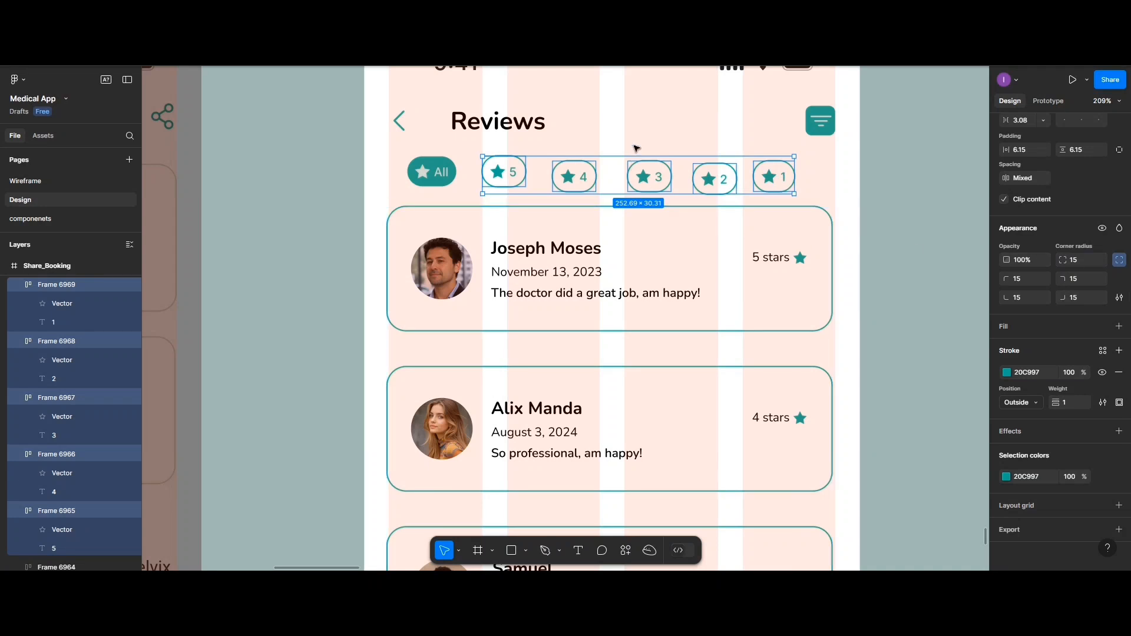
left_click(633, 175)
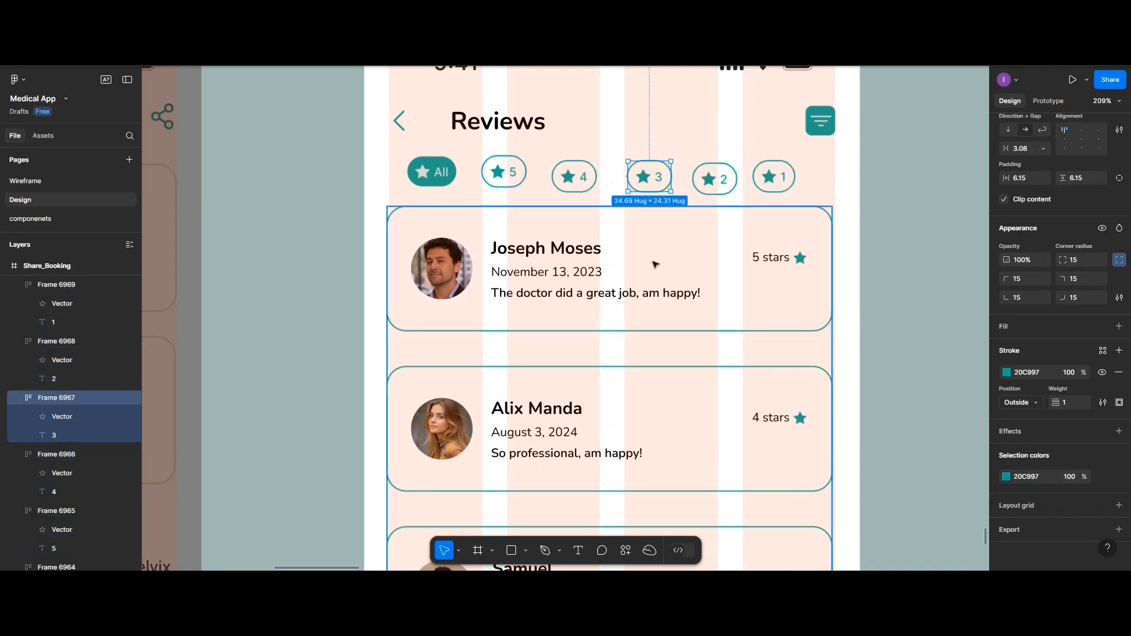
left_click(709, 193)
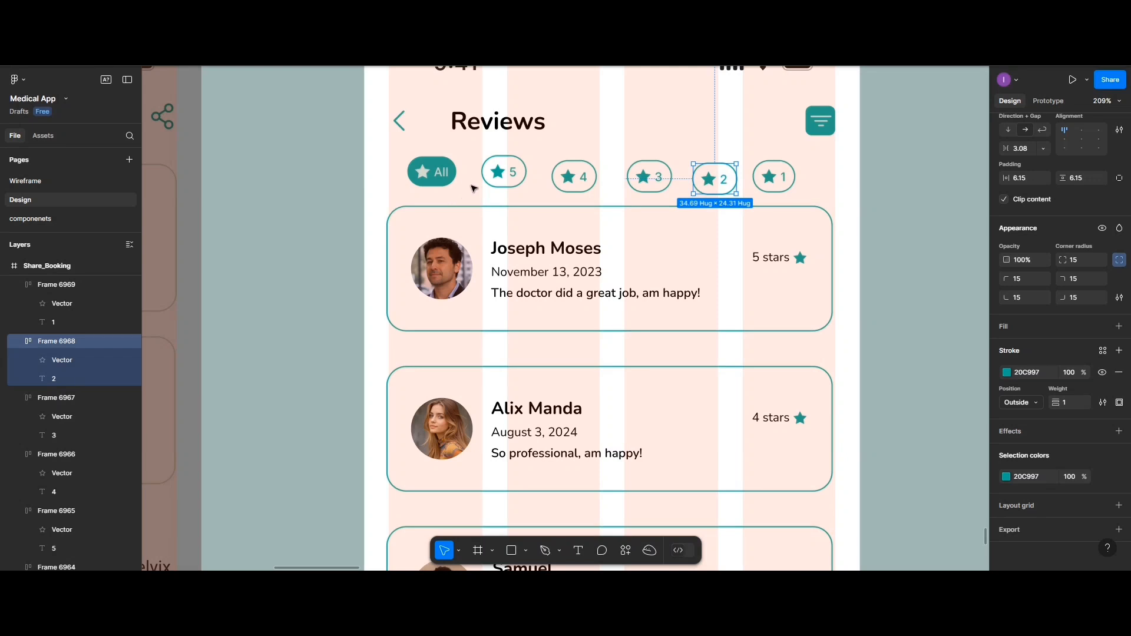
- Align all six filter chips, from "All" to "1", on their vertical centers
left_click(443, 183)
left_click(490, 177, "shift")
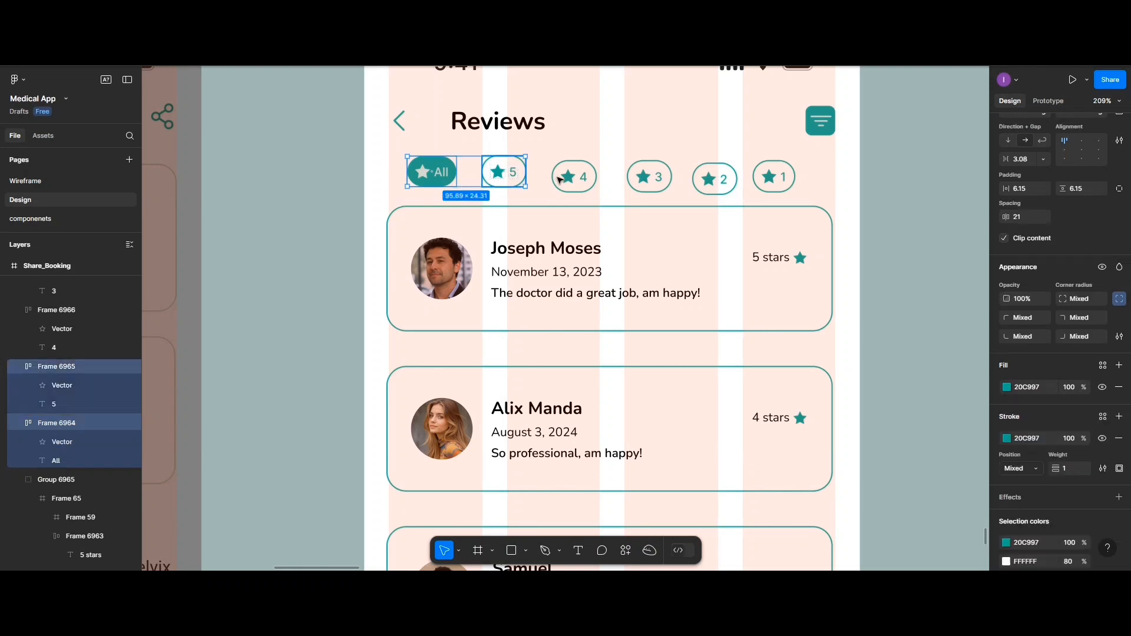
left_click(574, 177, "shift")
left_click(645, 177, "shift")
left_click(706, 185, "shift")
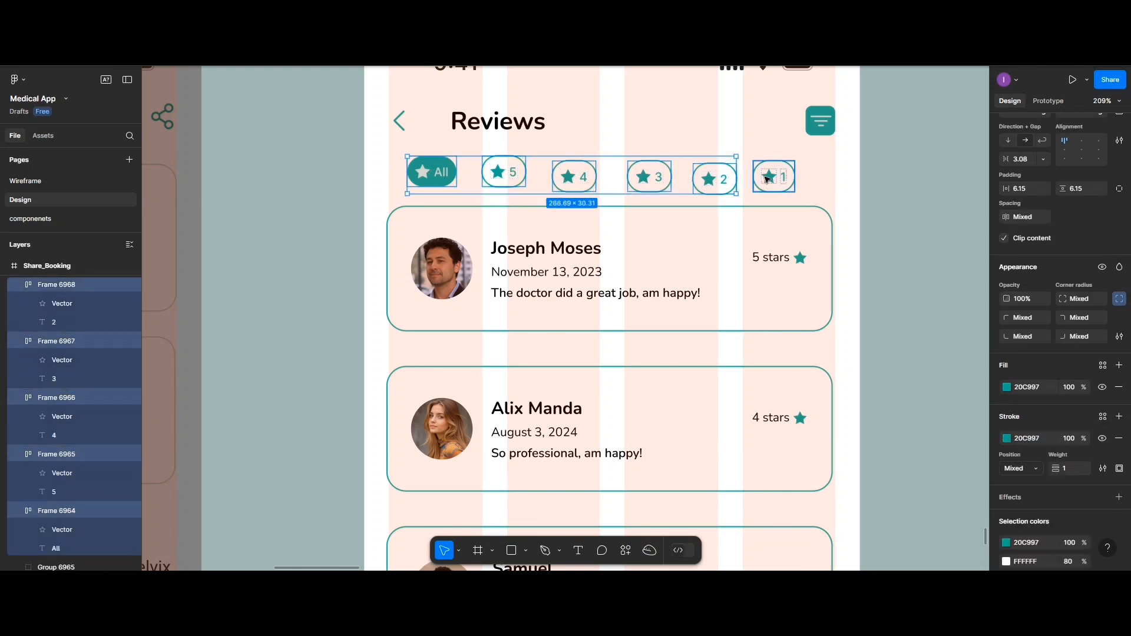
scroll(1087, 157, "up", 4)
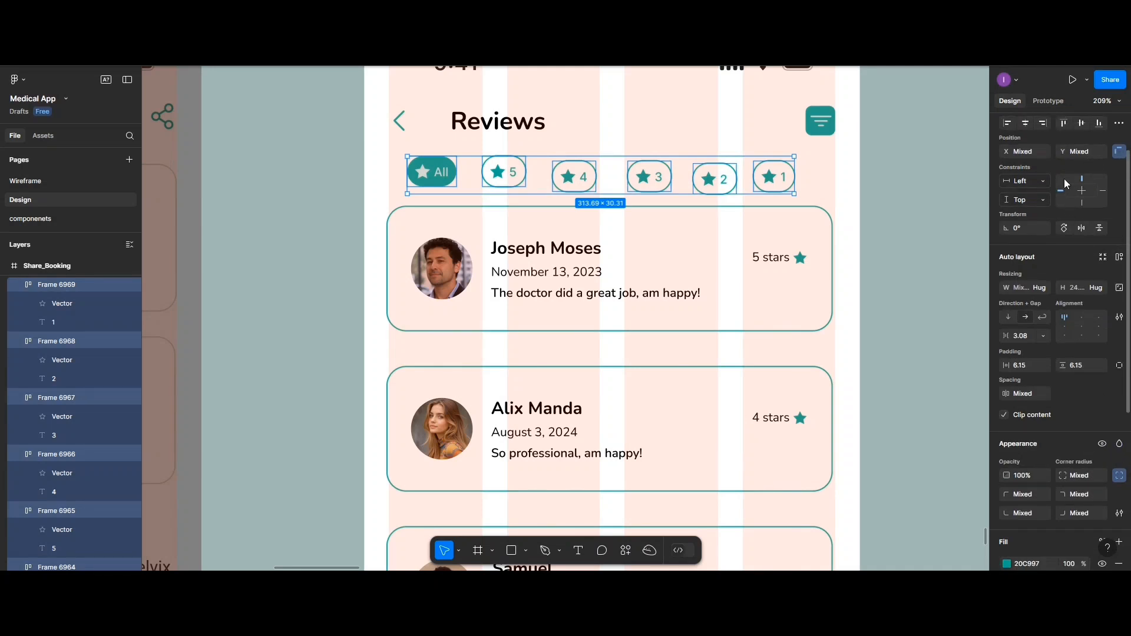
left_click(1080, 181)
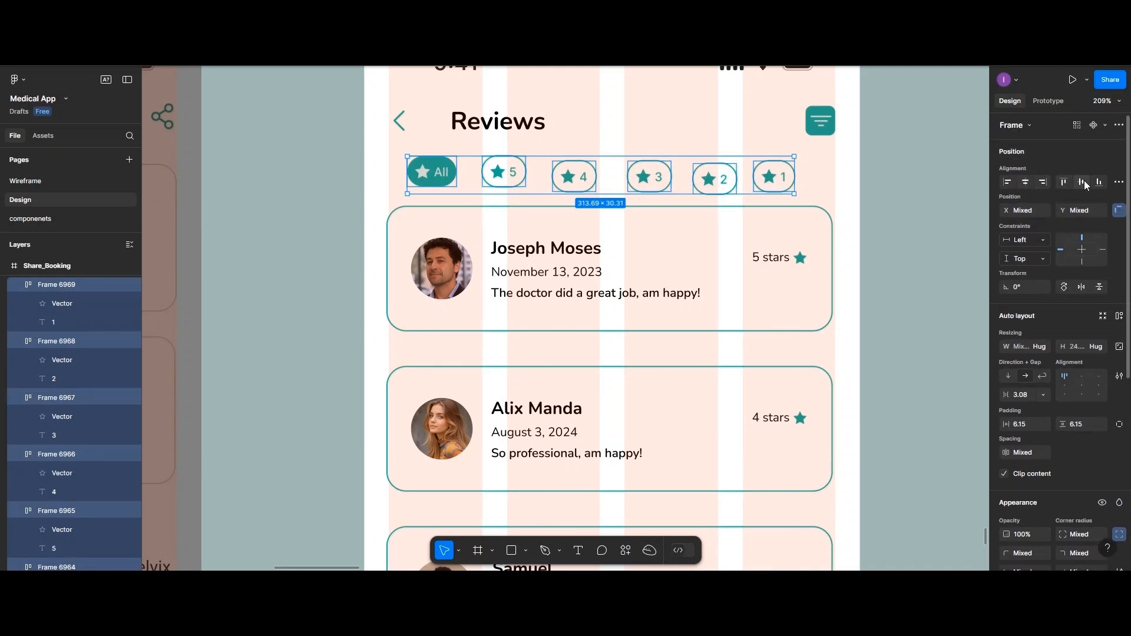
- Distribute the six chips with equal horizontal spacing and reduce the gap between them
left_click(1119, 181)
left_click(1043, 232)
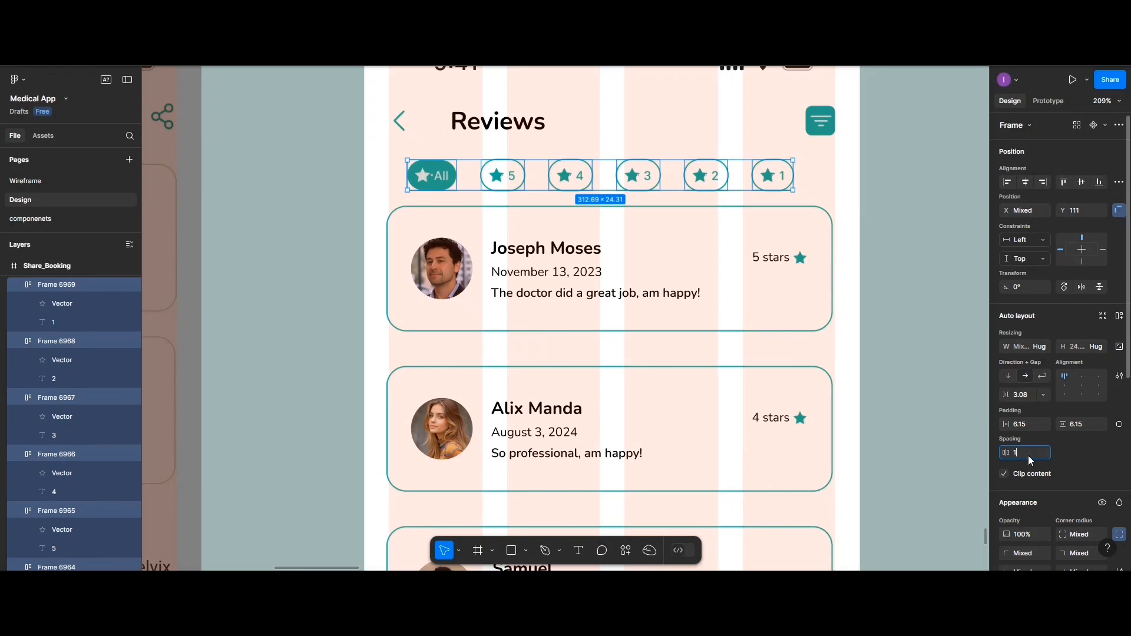
key("Return")
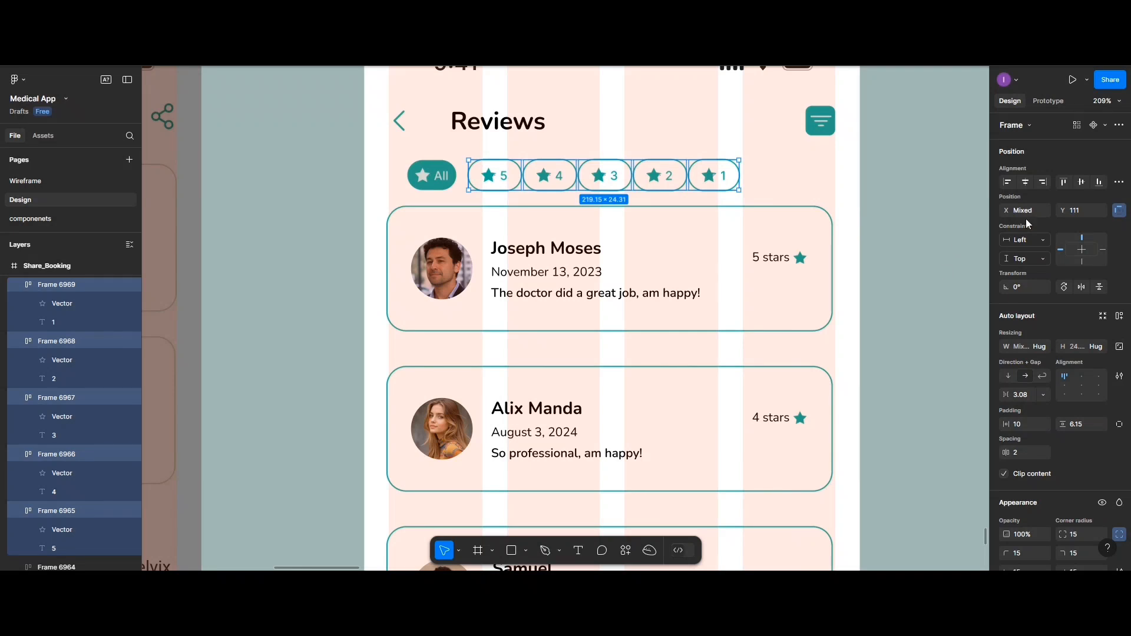
- Distribute the five outlined chips' horizontal spacing and set their horizontal padding to 15
left_click(1118, 182)
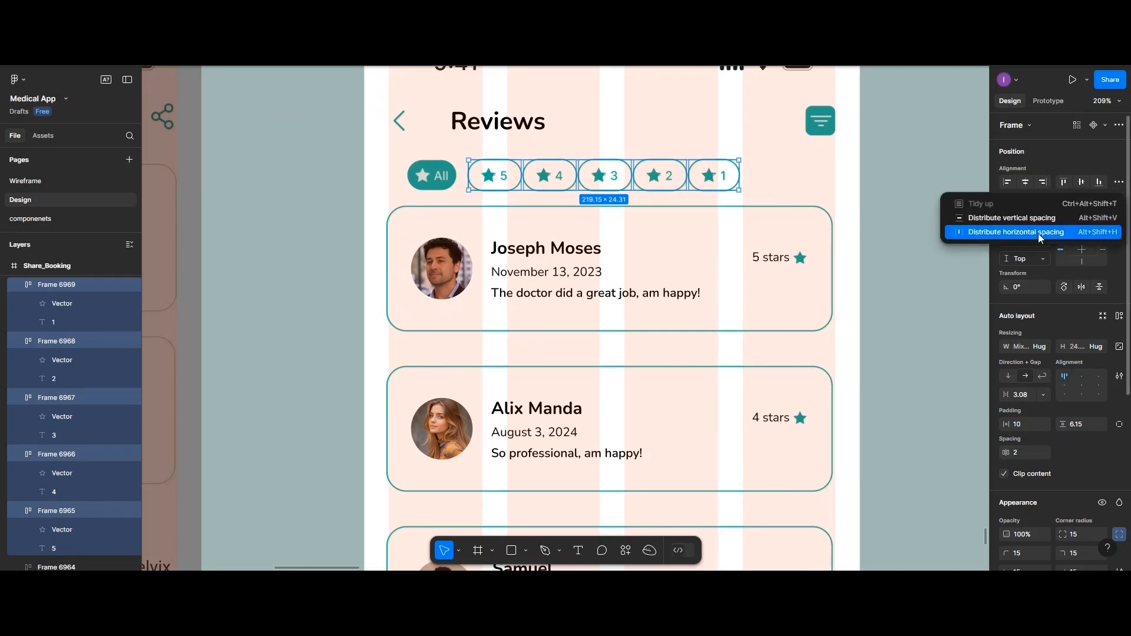
left_click(1038, 233)
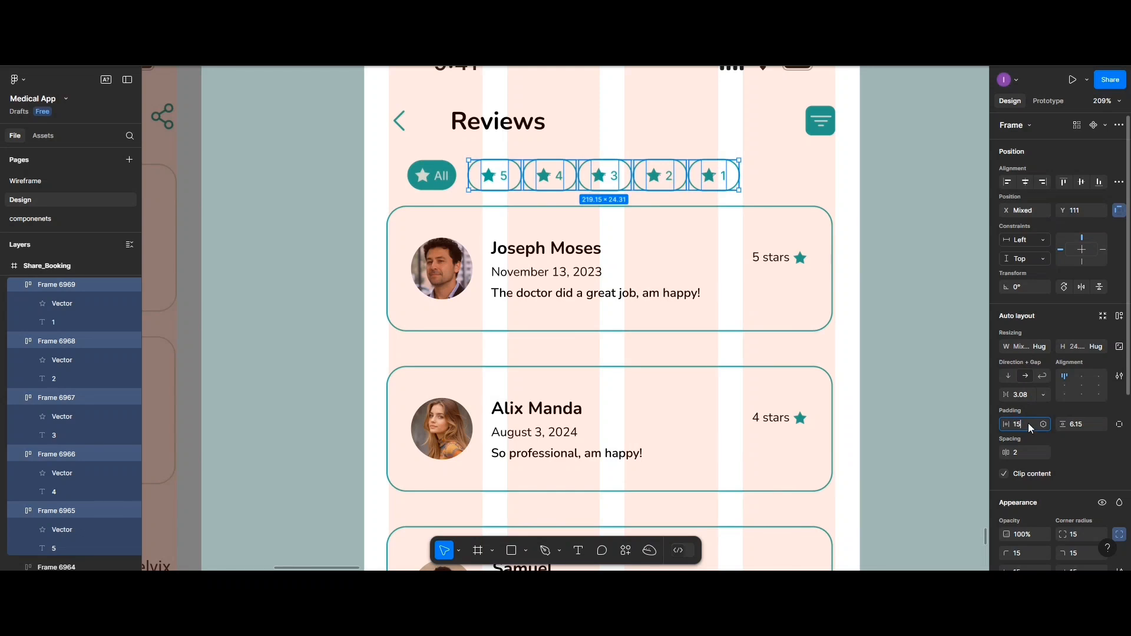
key("Return")
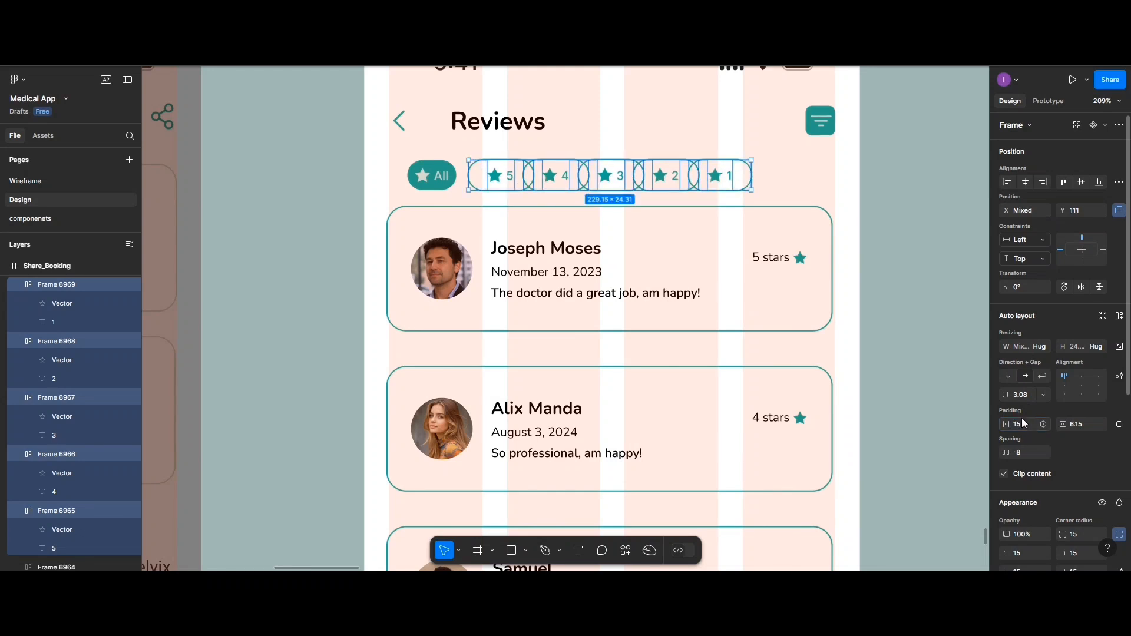
- Distribute all six filter chips, from "All" to "1", with equal horizontal spacing
left_click(763, 180)
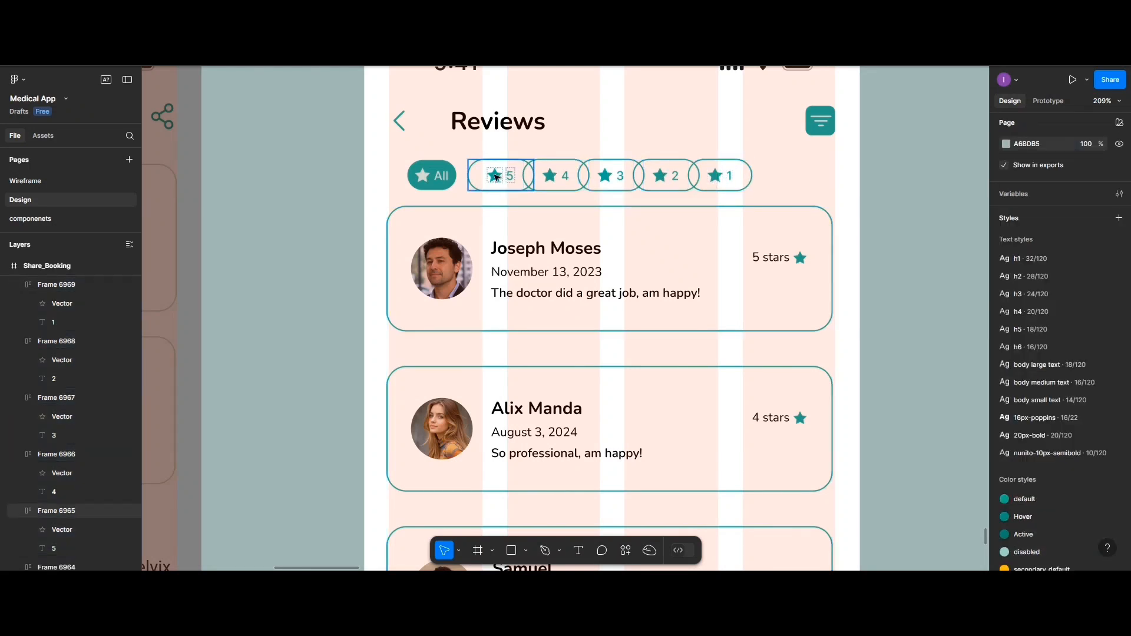
left_click(443, 176)
left_click(517, 180, "shift")
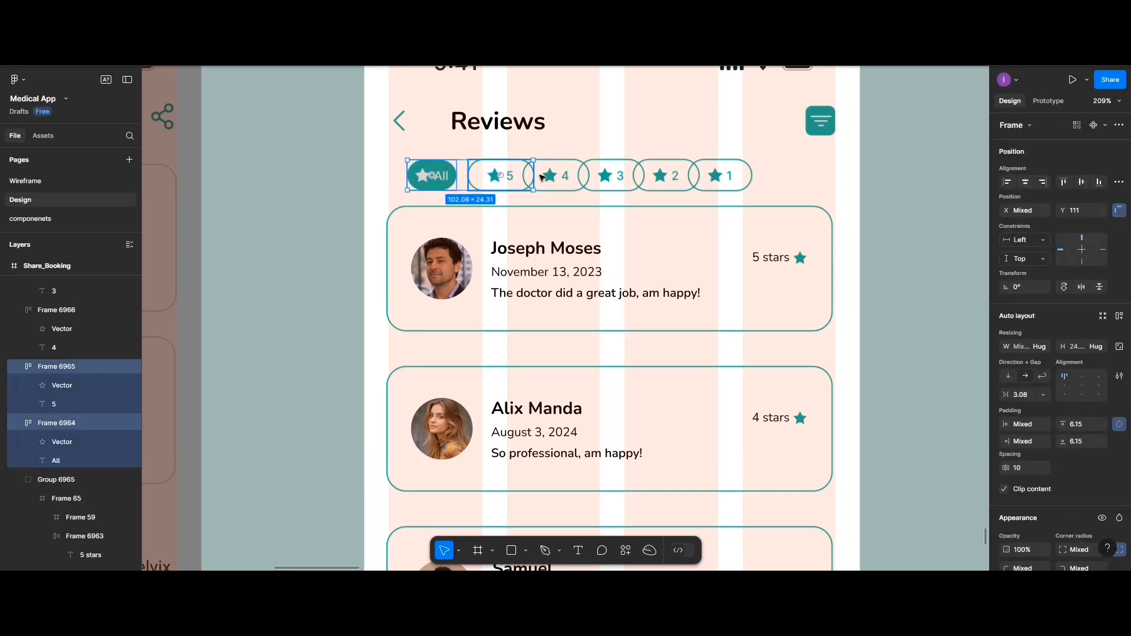
left_click(559, 178, "shift")
left_click(606, 178, "shift")
left_click(663, 176, "shift")
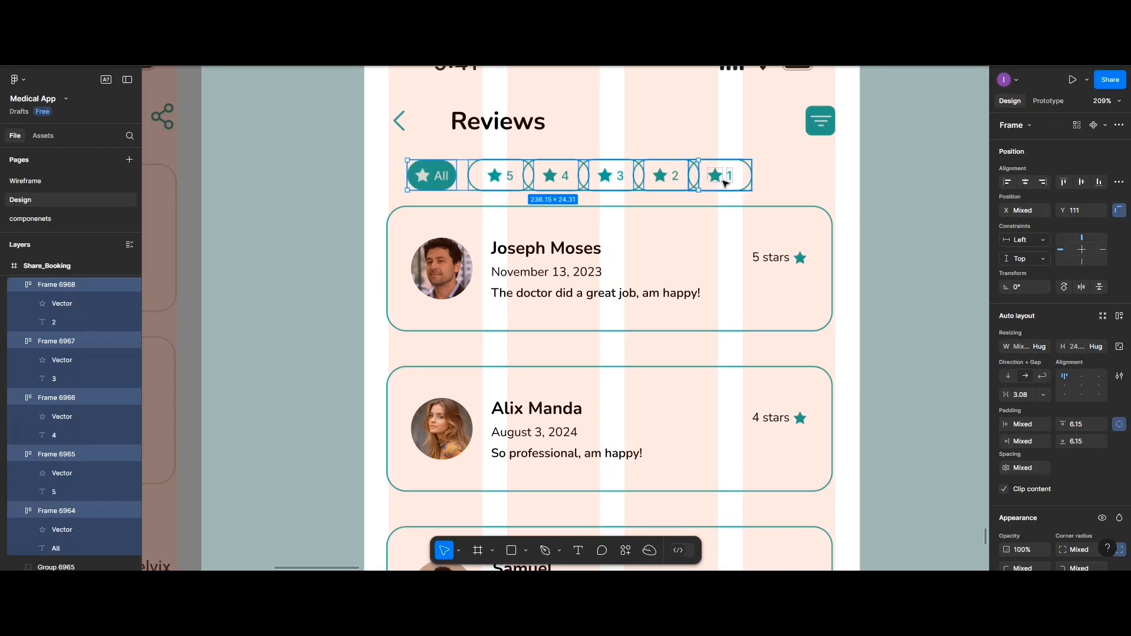
left_click(717, 176, "shift")
left_click(1117, 181)
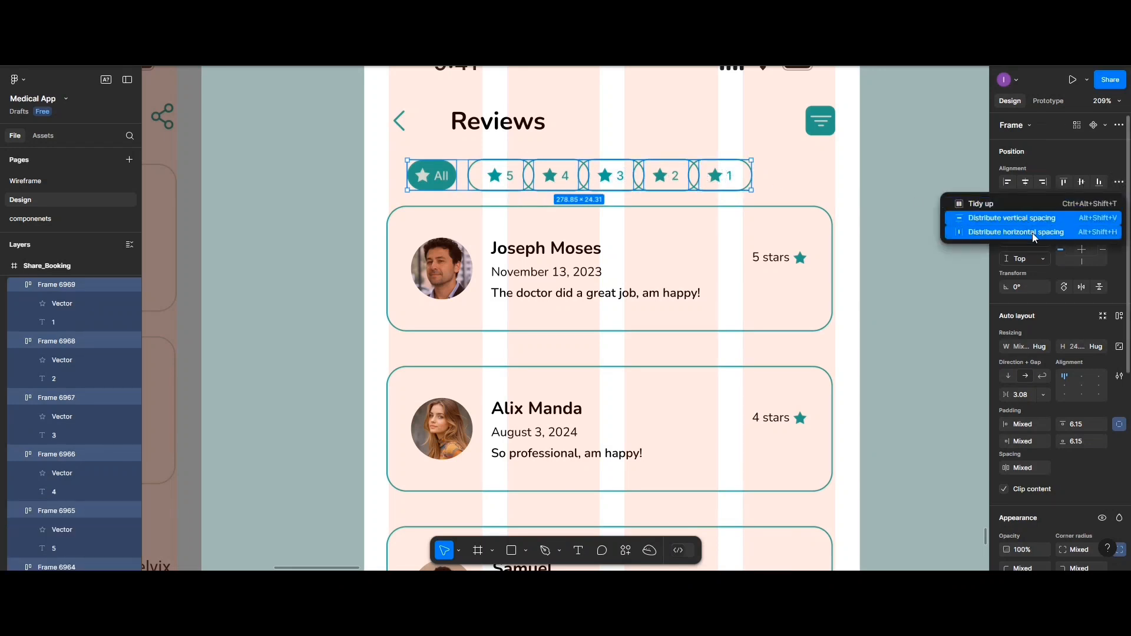
left_click(1030, 235)
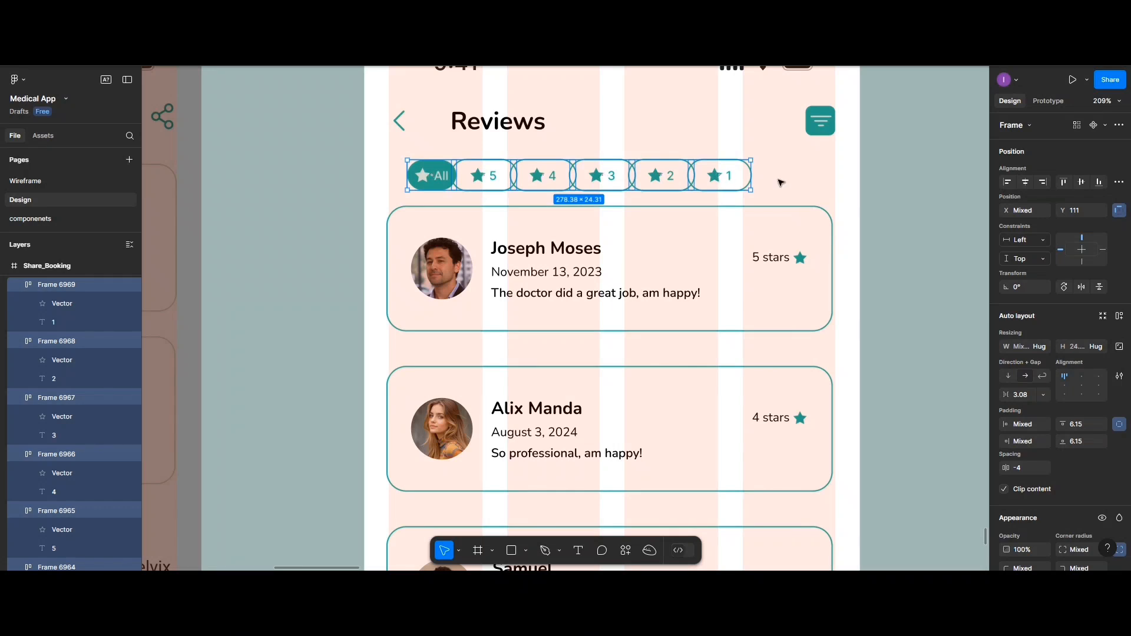
- Set the spacing between the six filter chips to 15
left_click(1026, 469)
type("15")
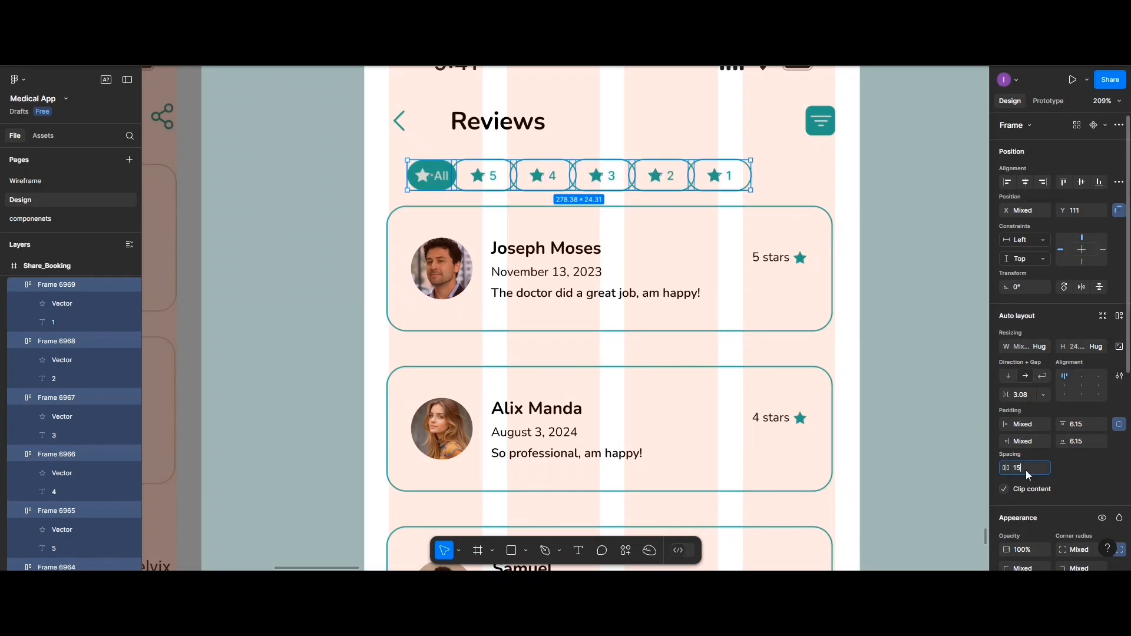
key("Return")
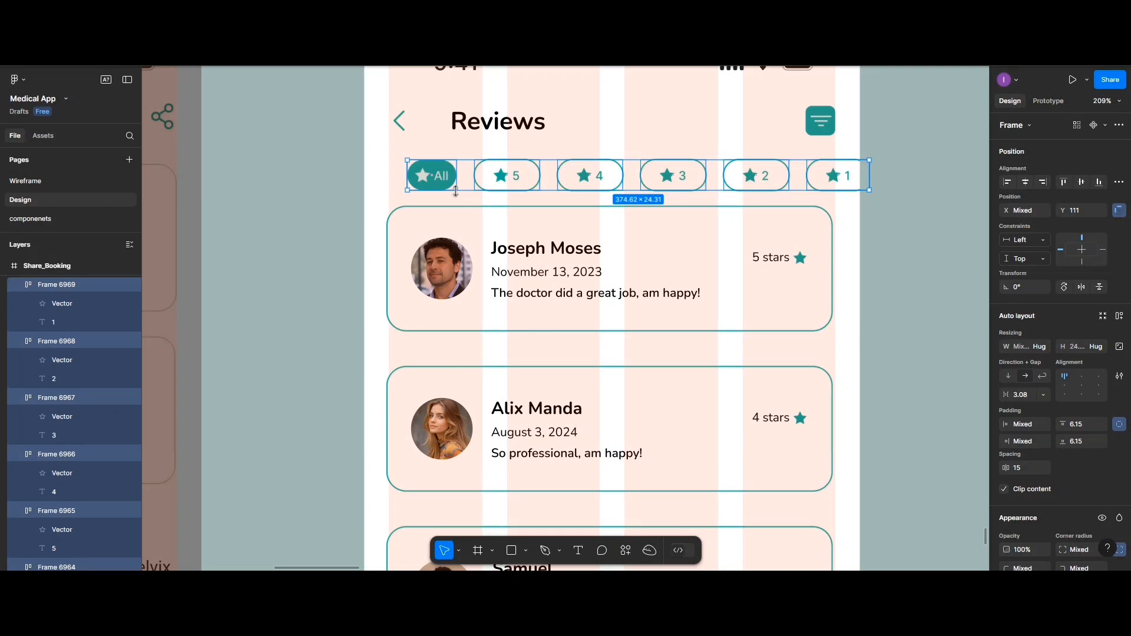
- Group the six filter chips and move the group off the Reviews screen onto the empty canvas beside it
key("ctrl+g")
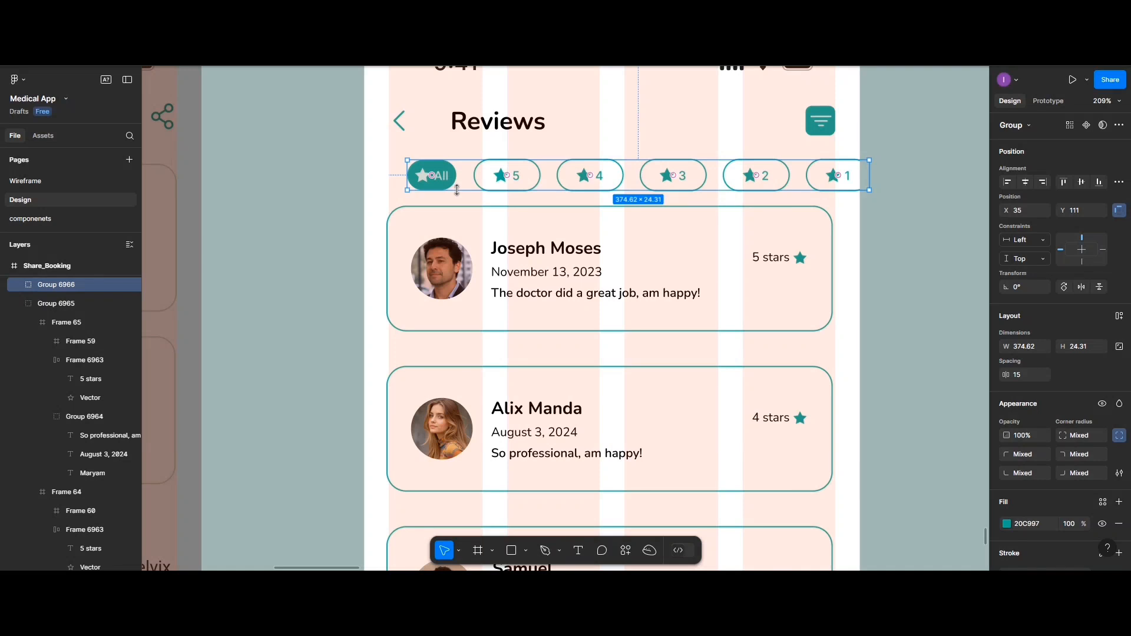
scroll(457, 190, "down", 5)
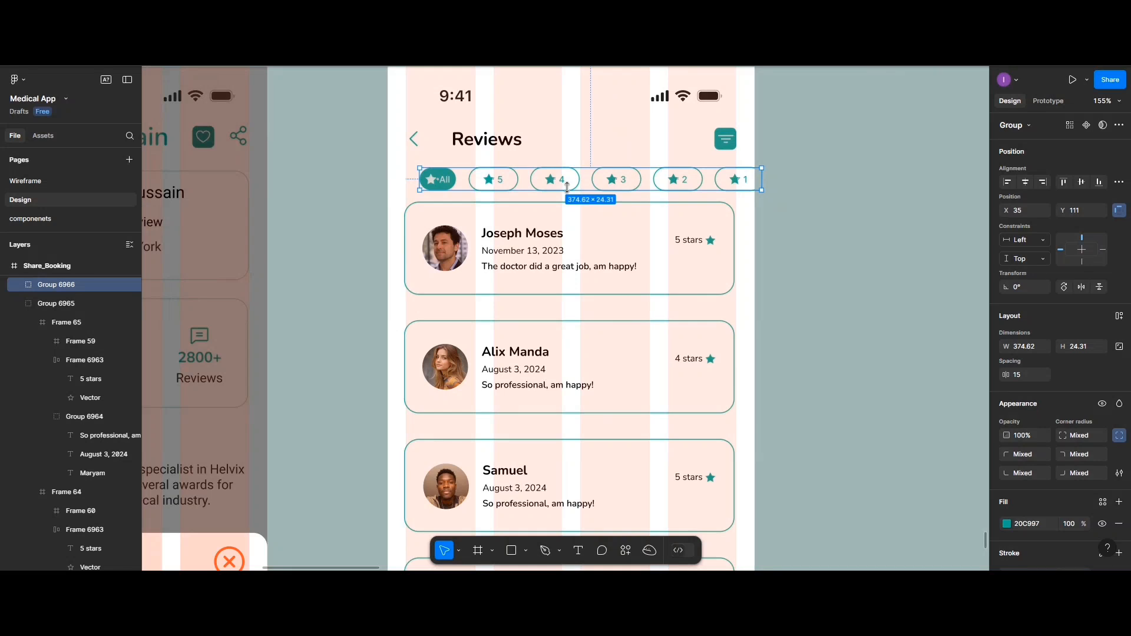
left_click_drag(568, 188, 913, 225)
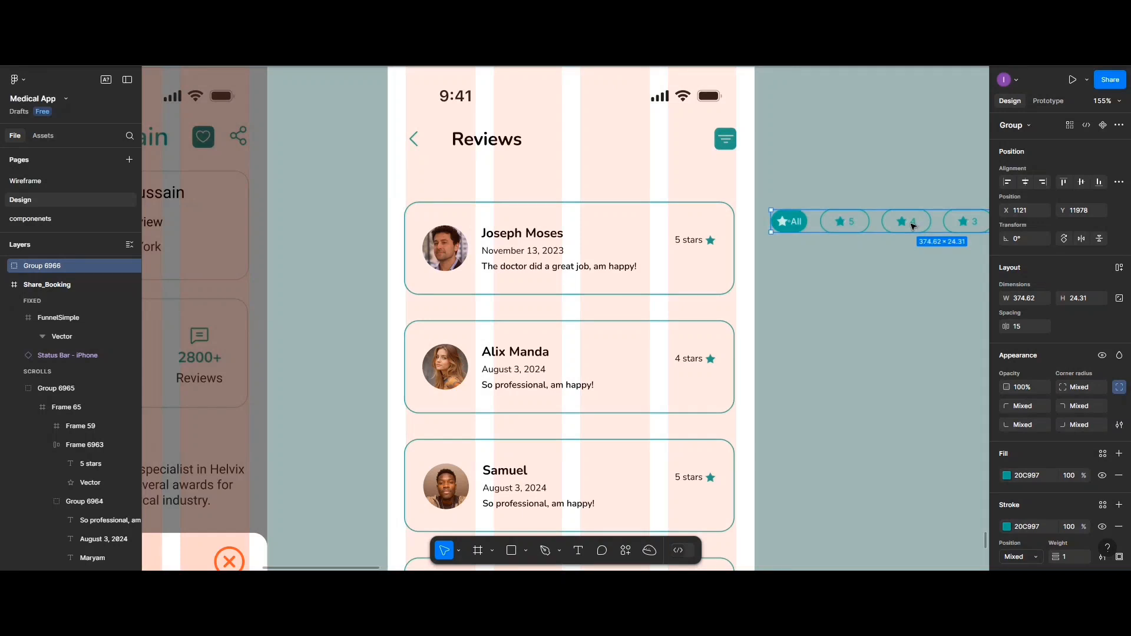
- Create a 402 × 38 frame on the canvas just below the chip group
scroll(913, 226, "down", 2)
scroll(912, 226, "right", 5)
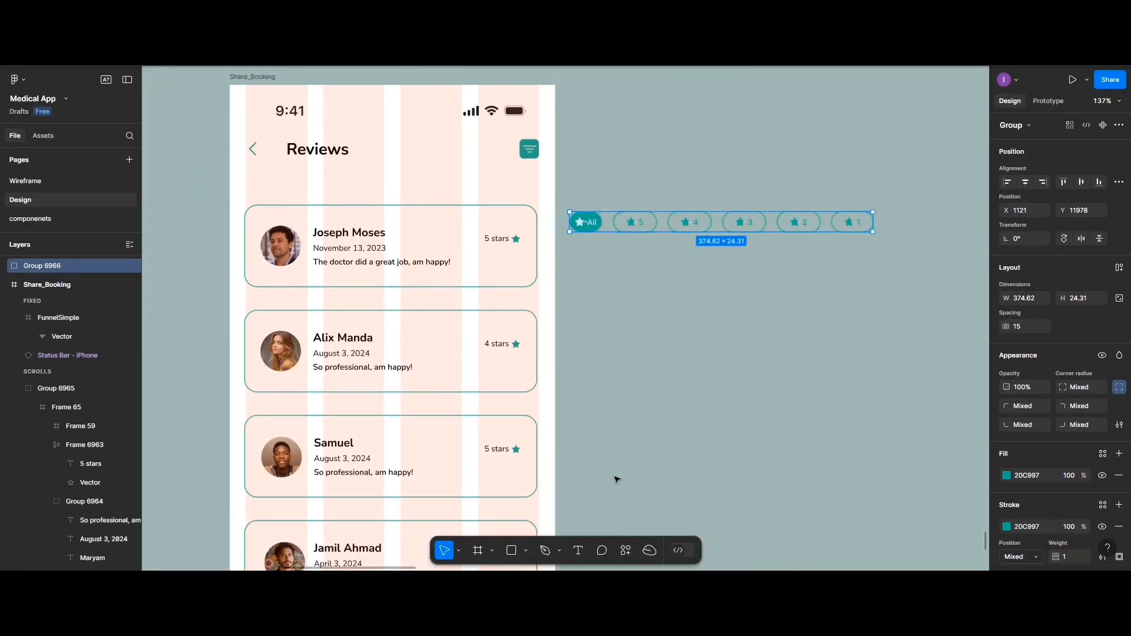
left_click(478, 550)
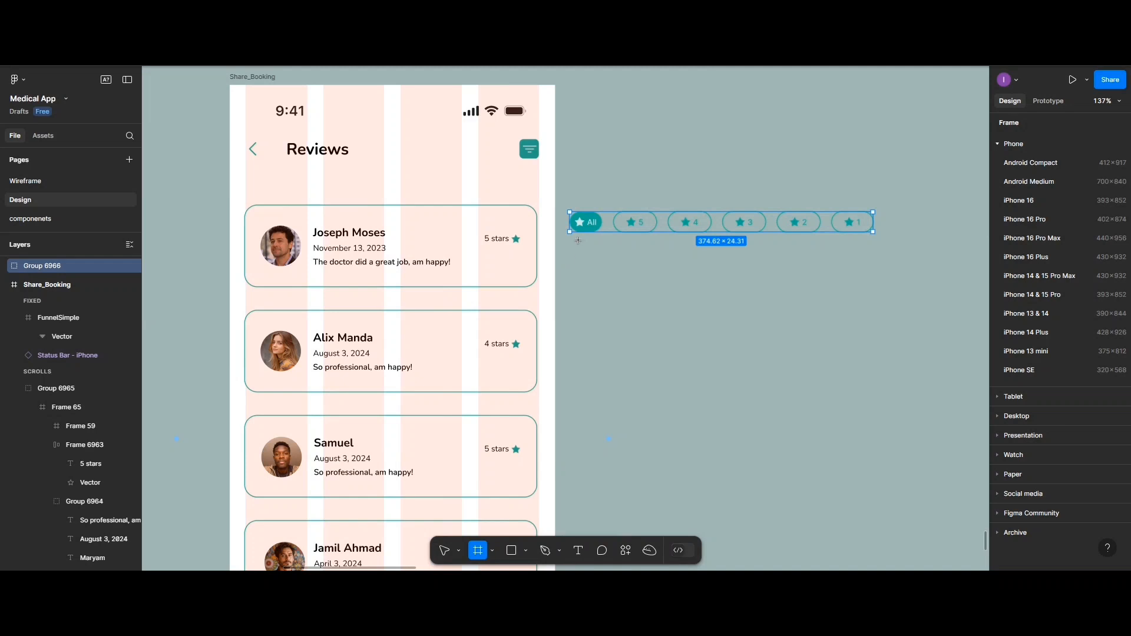
left_click_drag(569, 240, 802, 273)
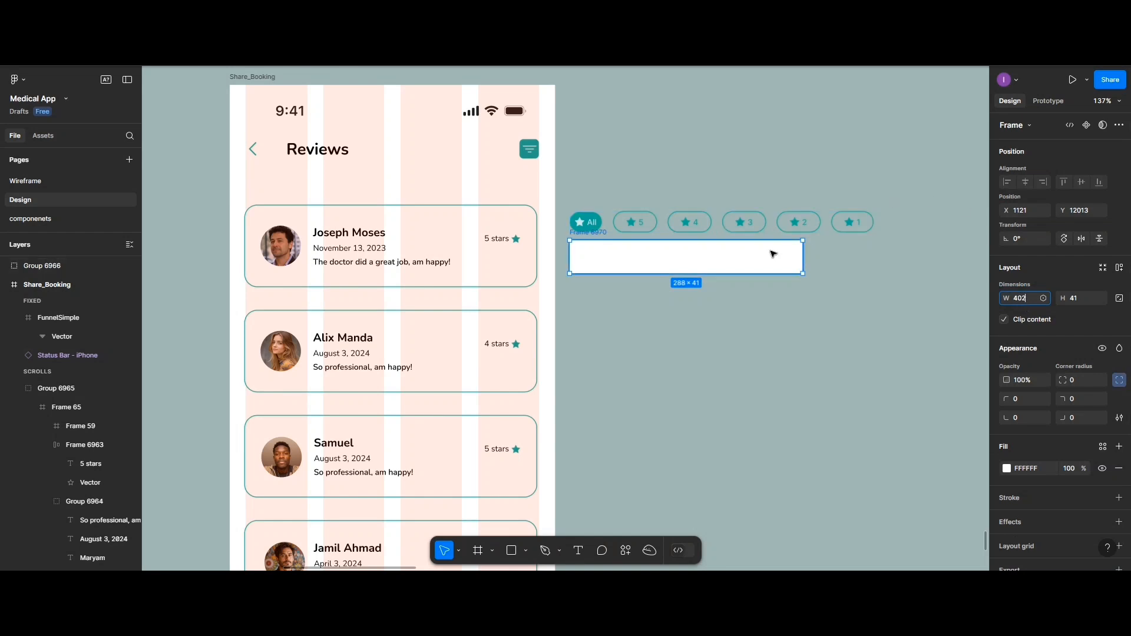
left_click(751, 257)
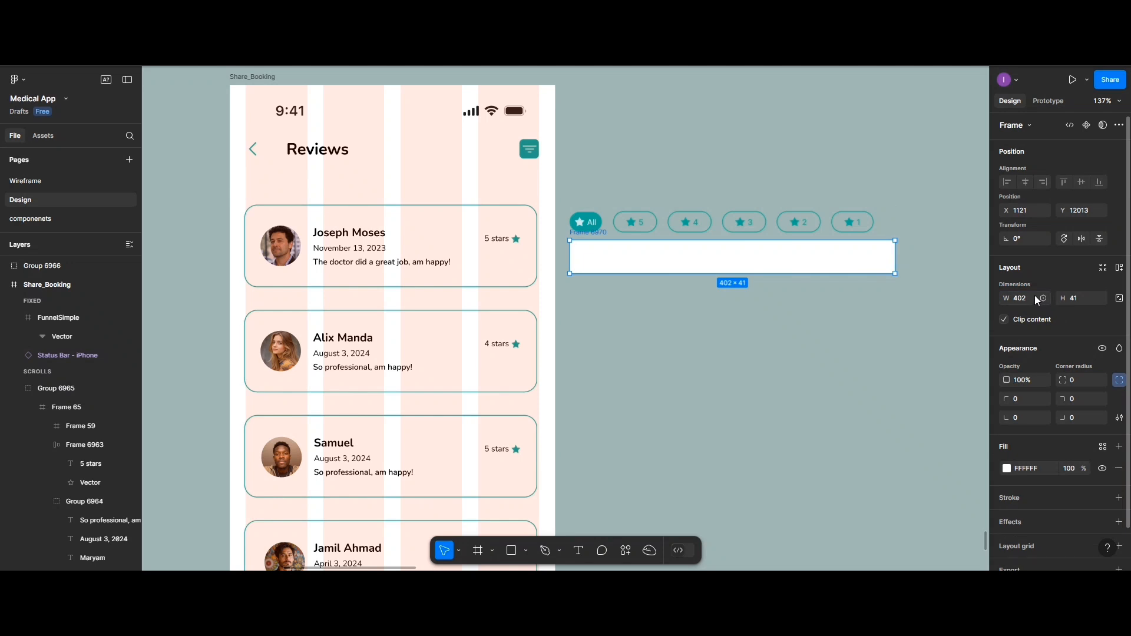
left_click(1073, 299)
type("38")
key("Return")
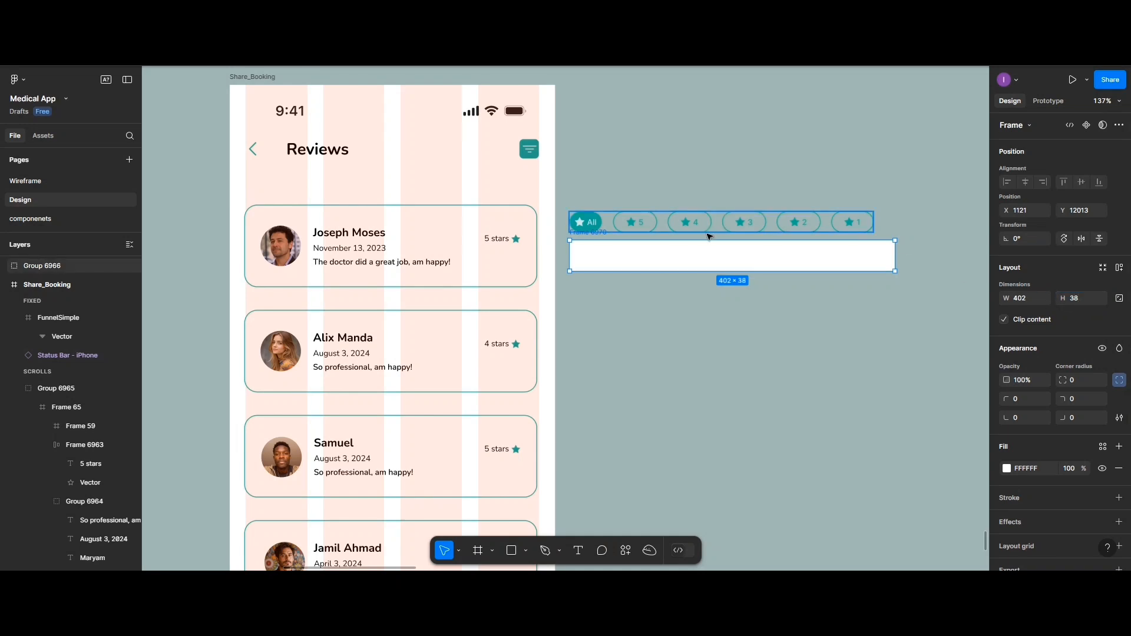
- Place the chip group inside the new frame at about X 67, Y 7, so the "1" chip runs past the frame's edge
left_click_drag(709, 226, 719, 257)
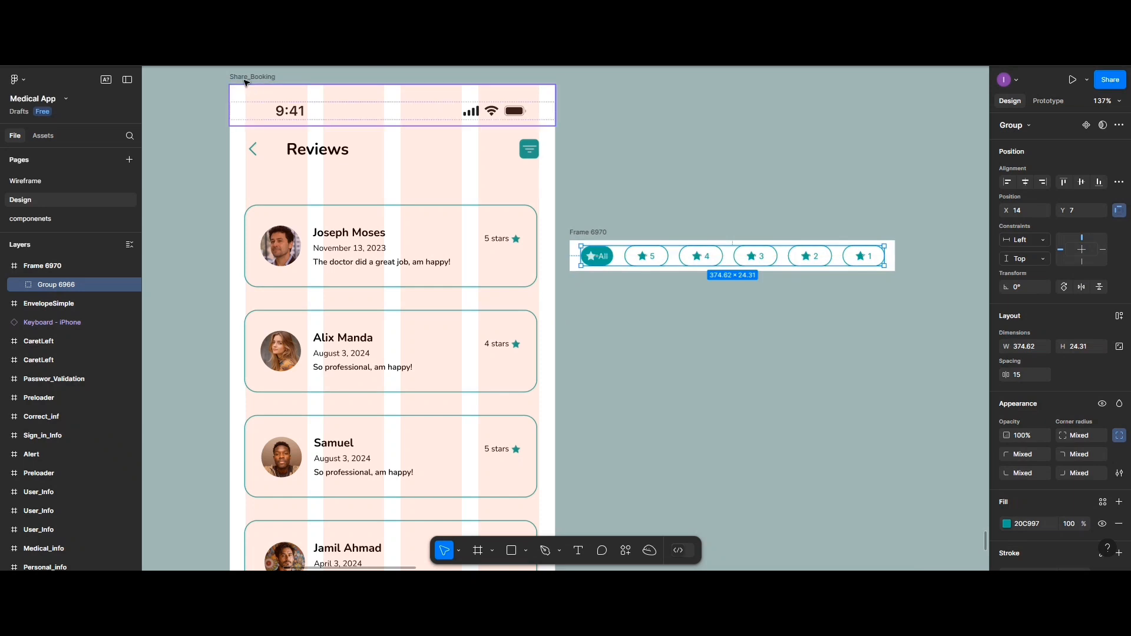
left_click(245, 78)
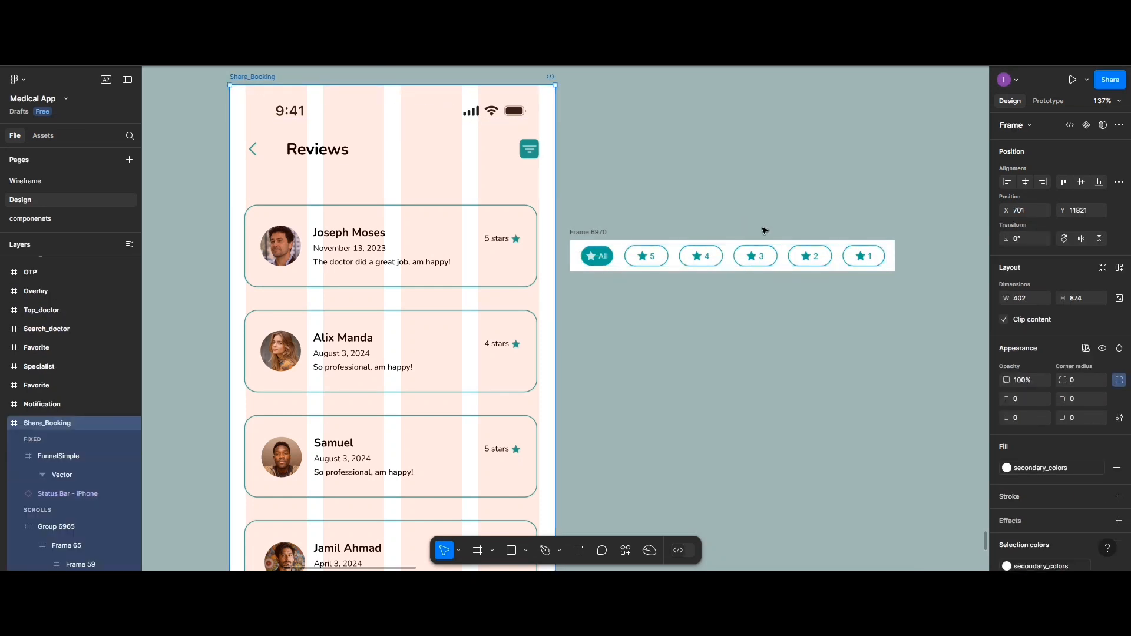
left_click(759, 257)
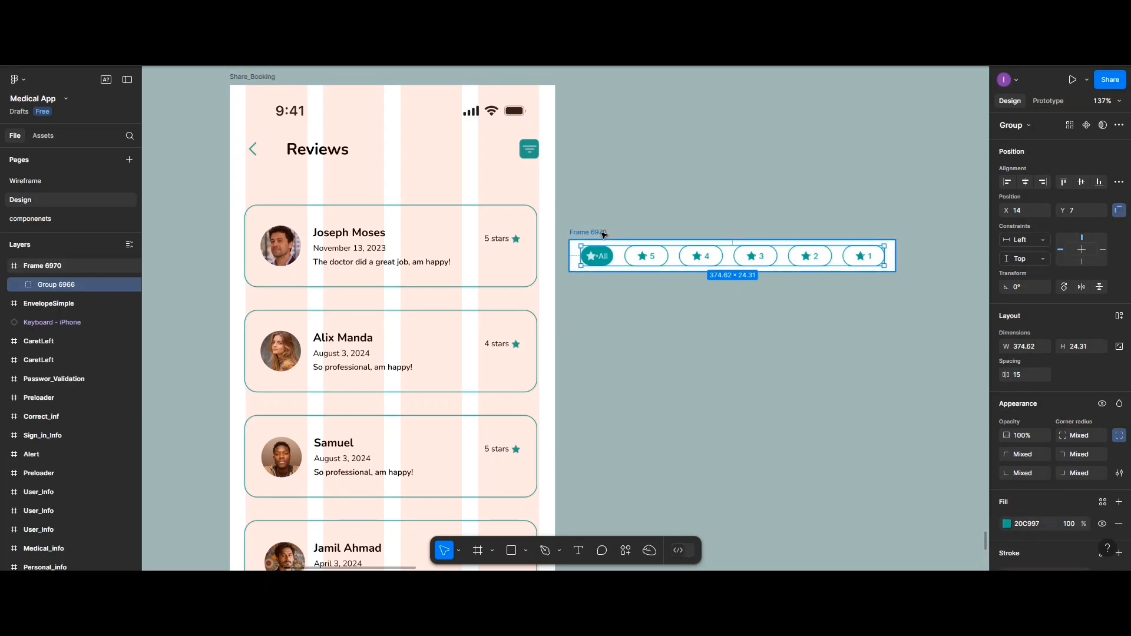
left_click(603, 234)
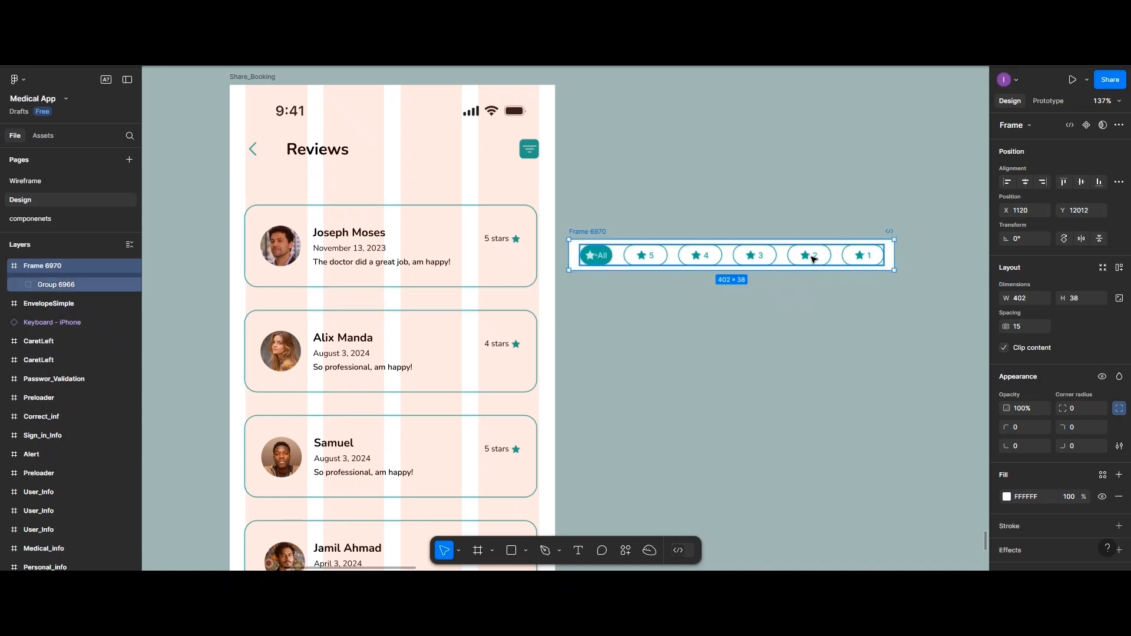
left_click(812, 259)
left_click_drag(816, 259, 866, 259)
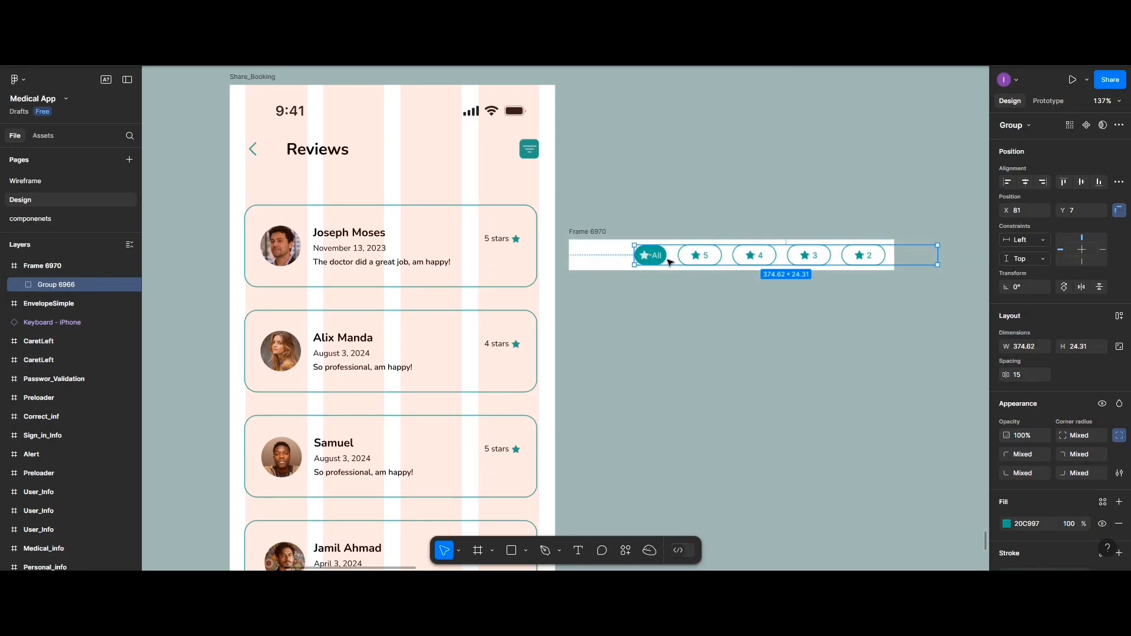
left_click_drag(672, 262, 661, 259)
- Move the chip frame onto the Reviews screen between the title and the first review card, at about X -2, Y 101
left_click(596, 232)
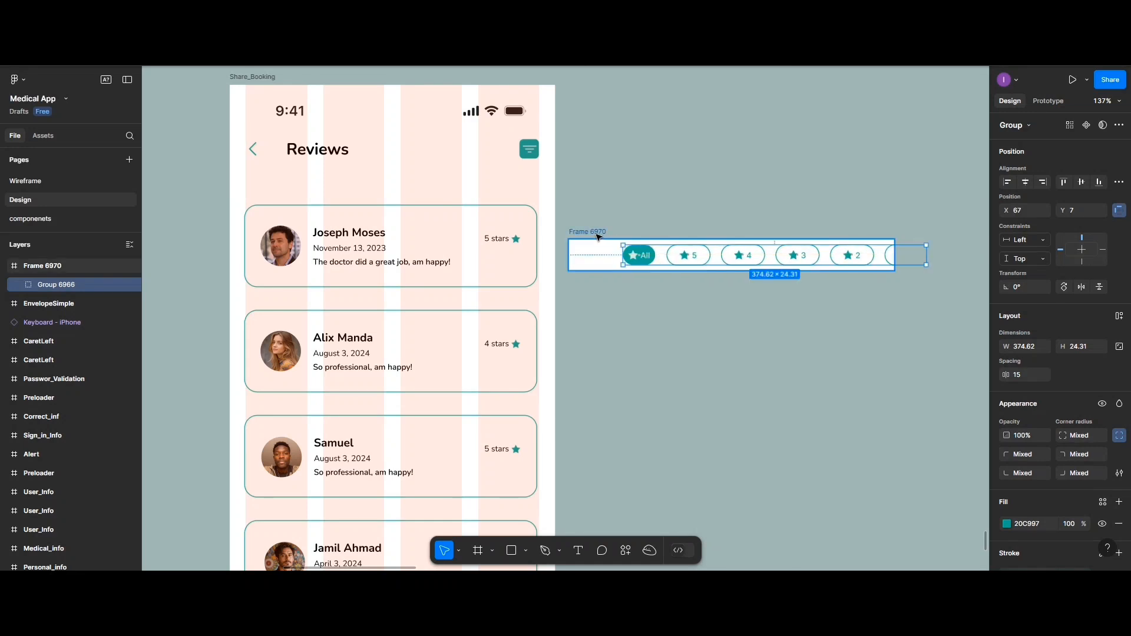
left_click_drag(608, 255, 319, 185)
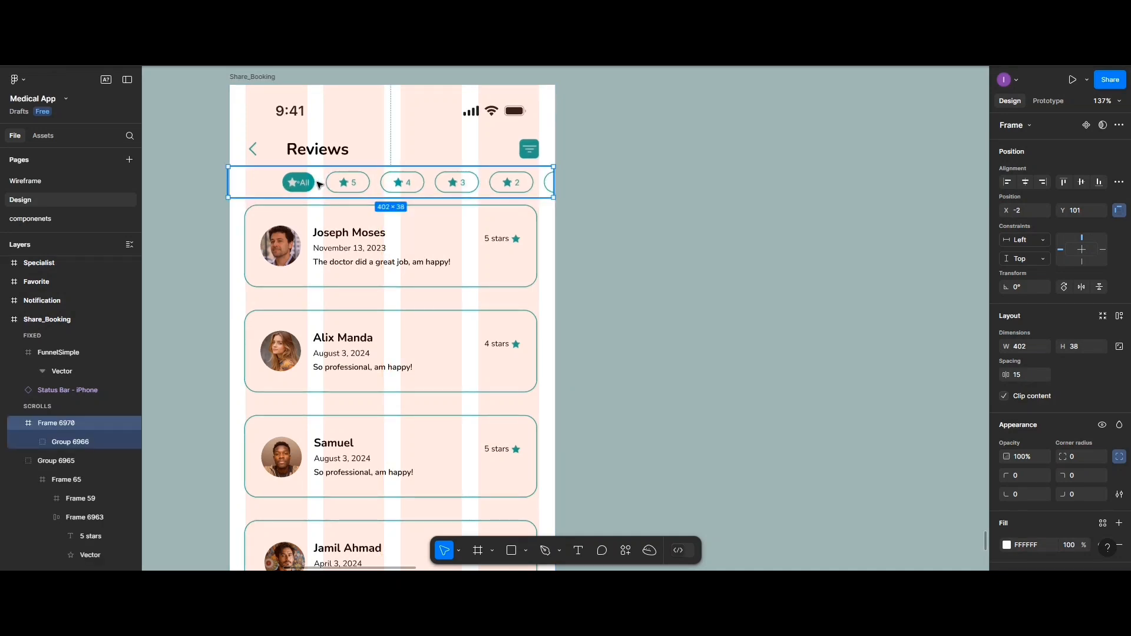
left_click(623, 184)
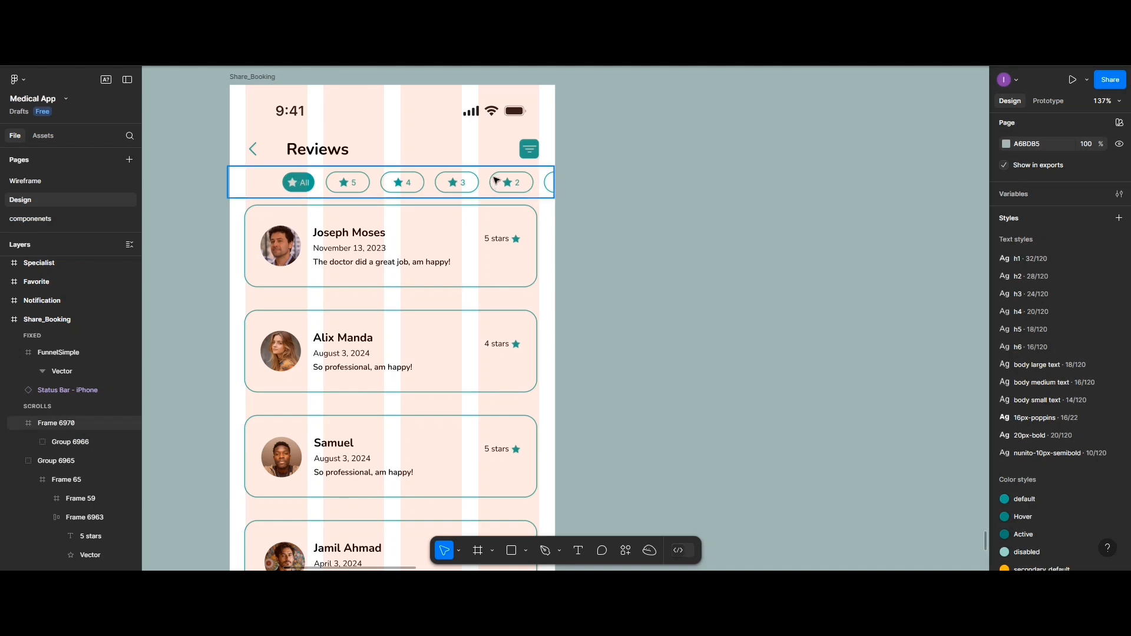
- Set the chip frame's prototype scroll overflow to Horizontal
left_click(493, 172)
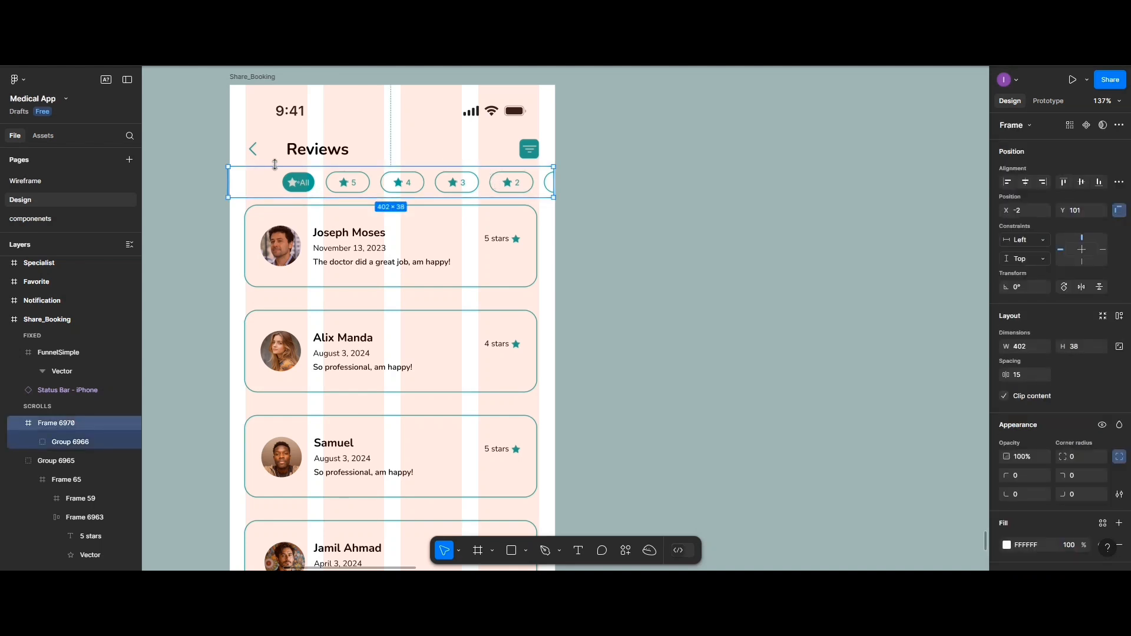
scroll(273, 156, "down", 3)
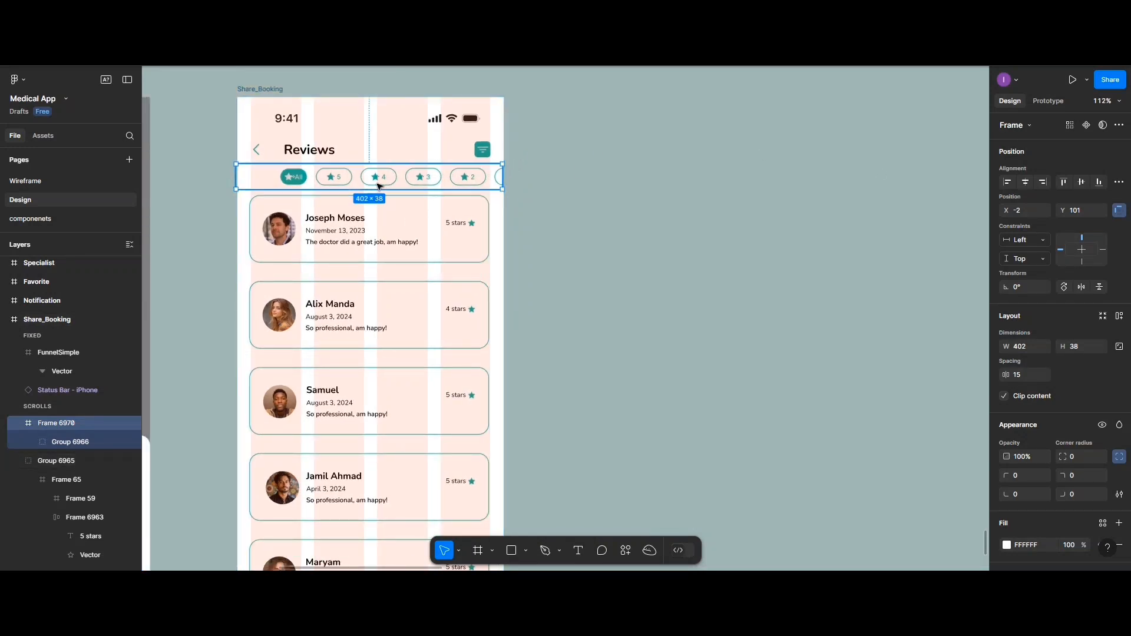
left_click(1048, 103)
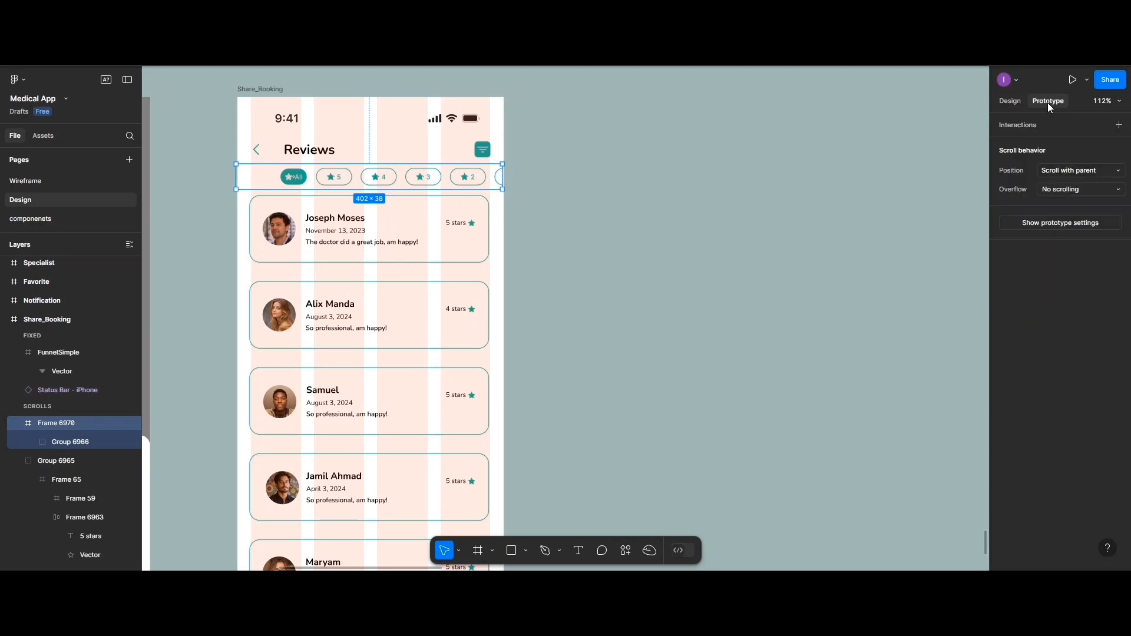
left_click(1067, 191)
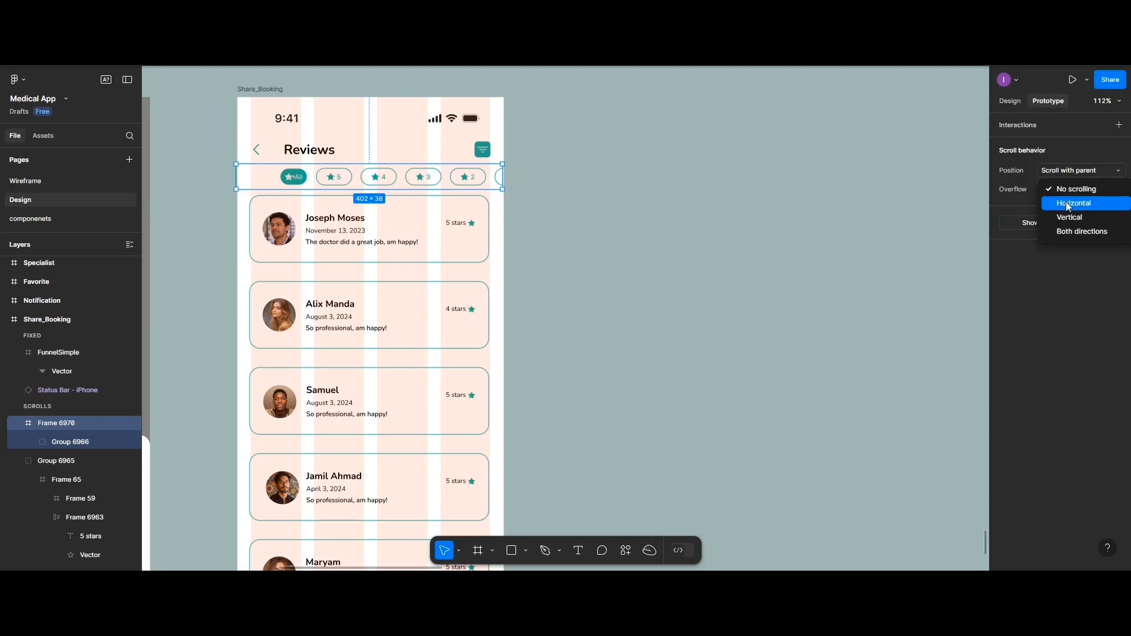
left_click(1068, 204)
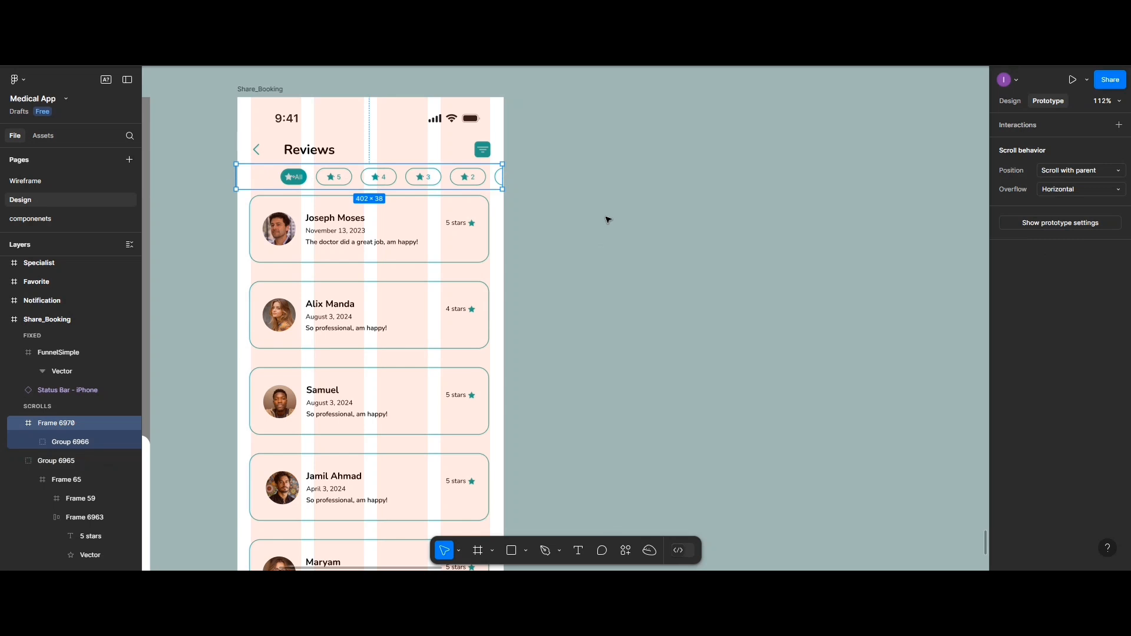
left_click(548, 206)
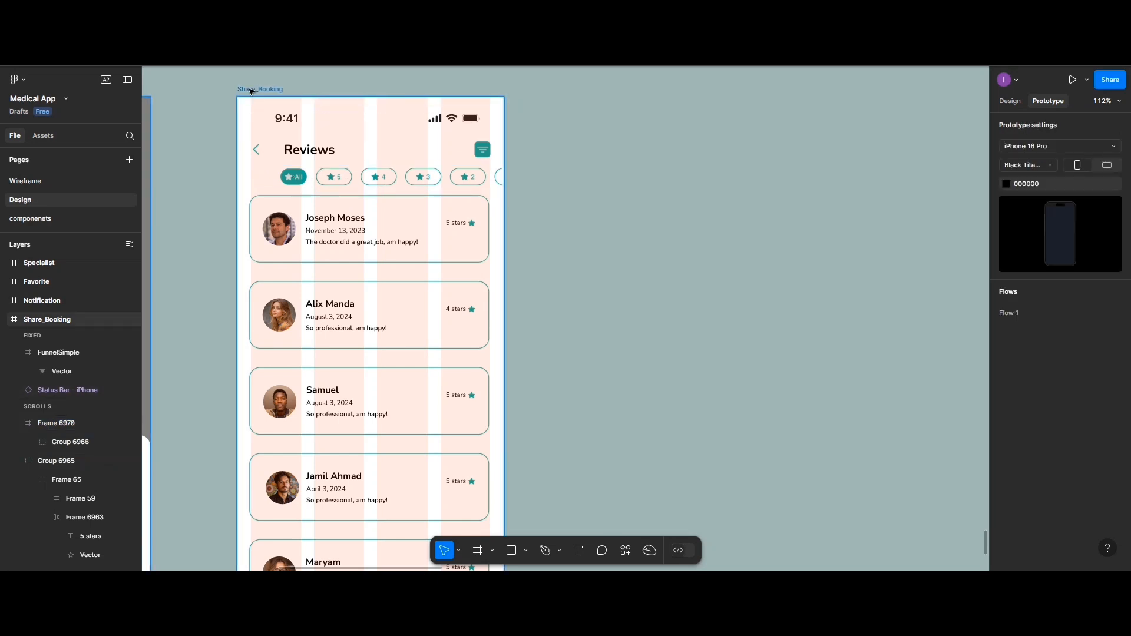
- Preview the Reviews screen, test the sideways scrolling of the filter chip row, and close the preview
left_click(332, 135)
scroll(331, 134, "down", 5)
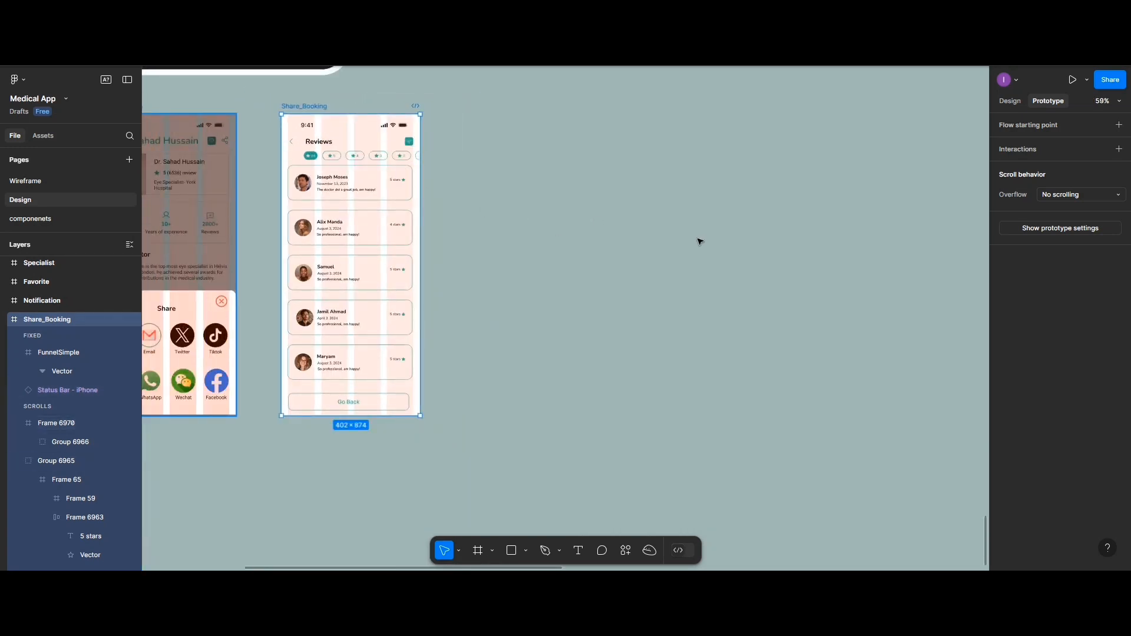
left_click(1004, 102)
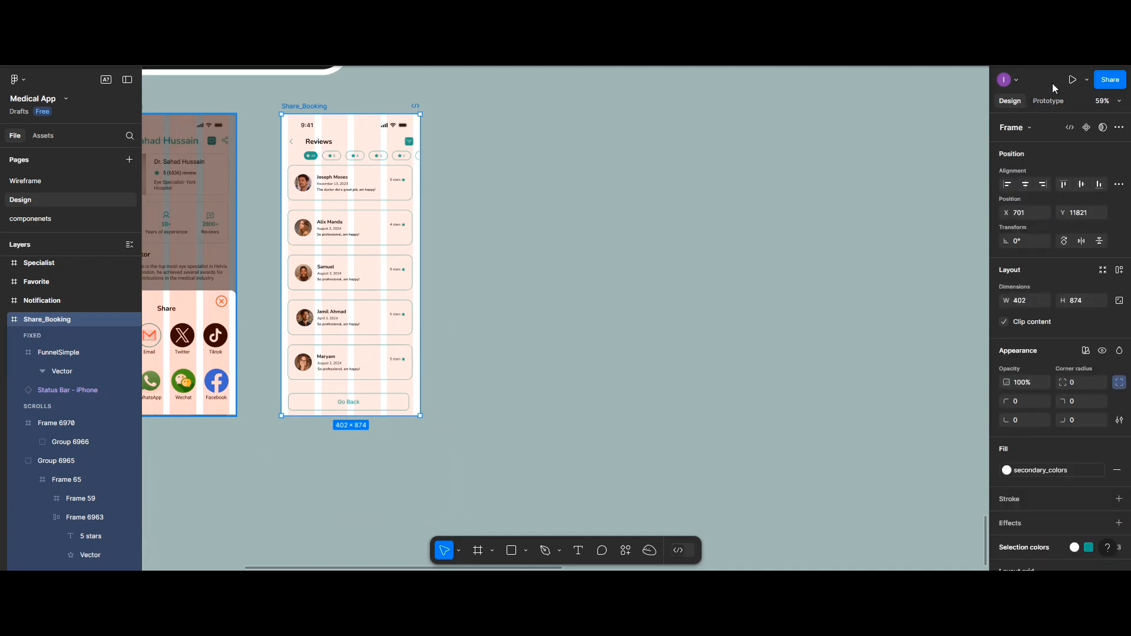
left_click(1087, 80)
left_click(1039, 122)
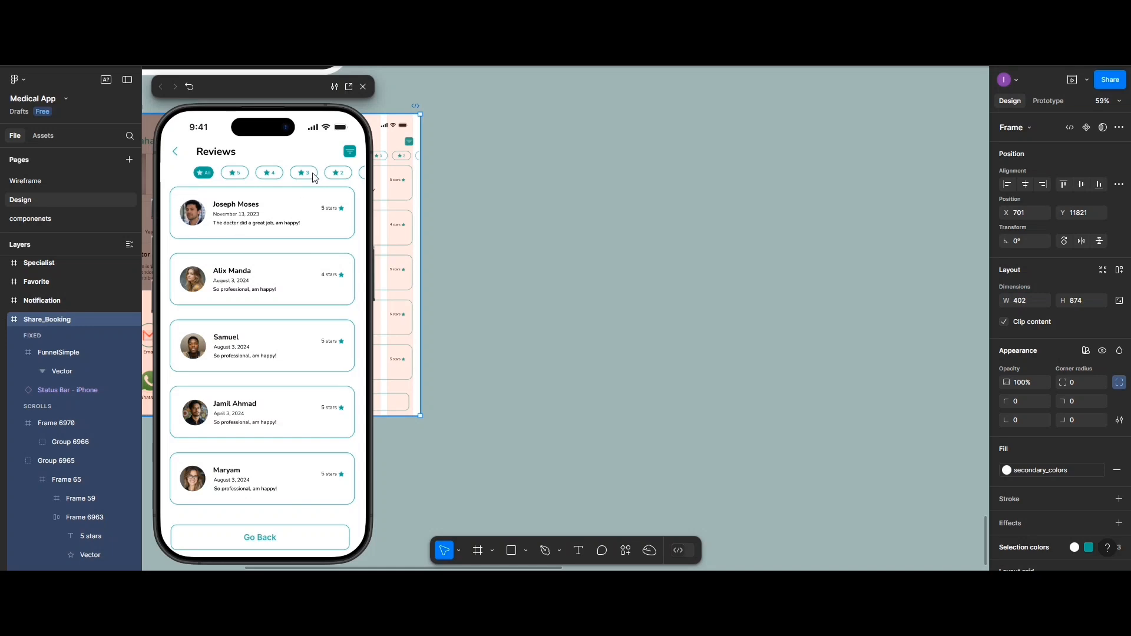
left_click_drag(312, 173, 233, 173)
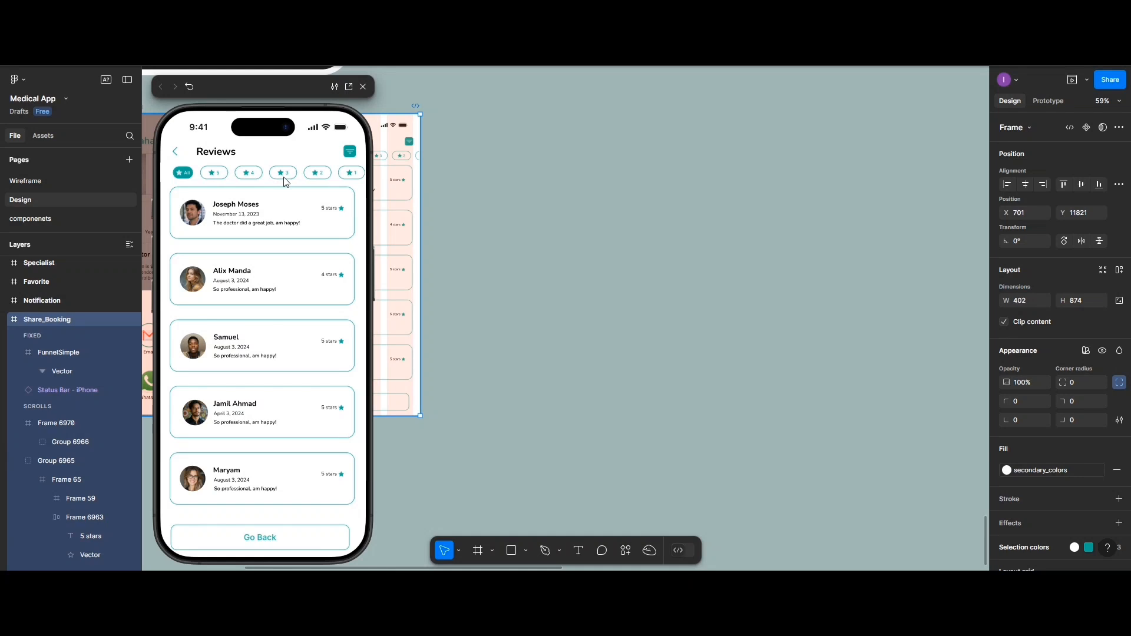
left_click_drag(283, 181, 292, 182)
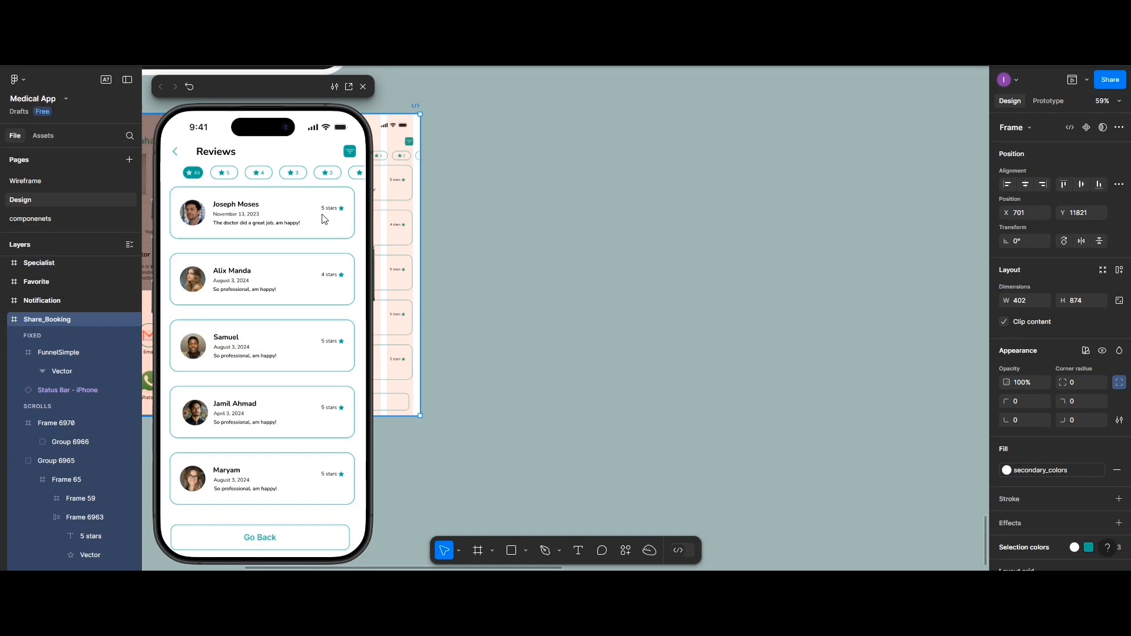
left_click(363, 87)
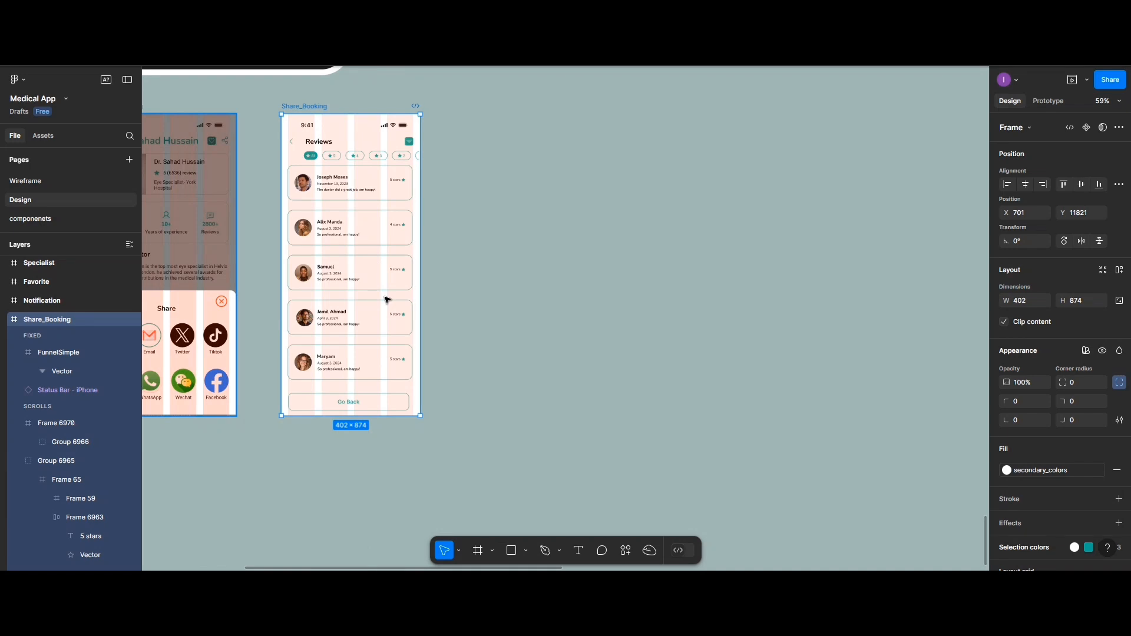
- Ungroup the group that holds the review cards and the Go Back button on the Reviews screen
scroll(387, 300, "up", 2, "ctrl")
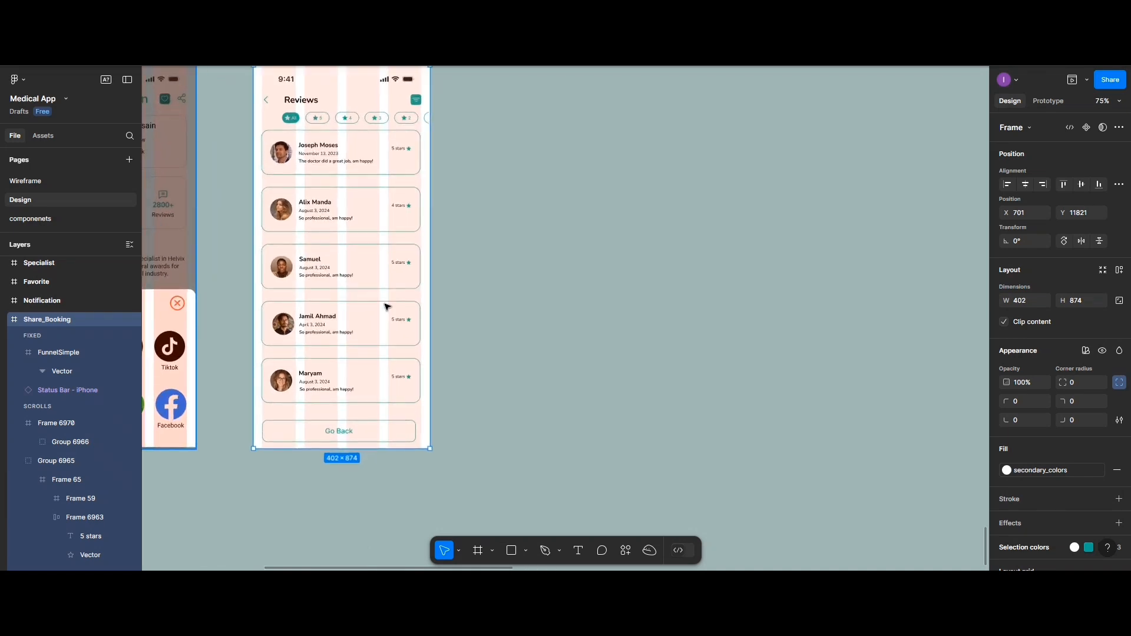
scroll(387, 306, "down", 1)
left_click(378, 379)
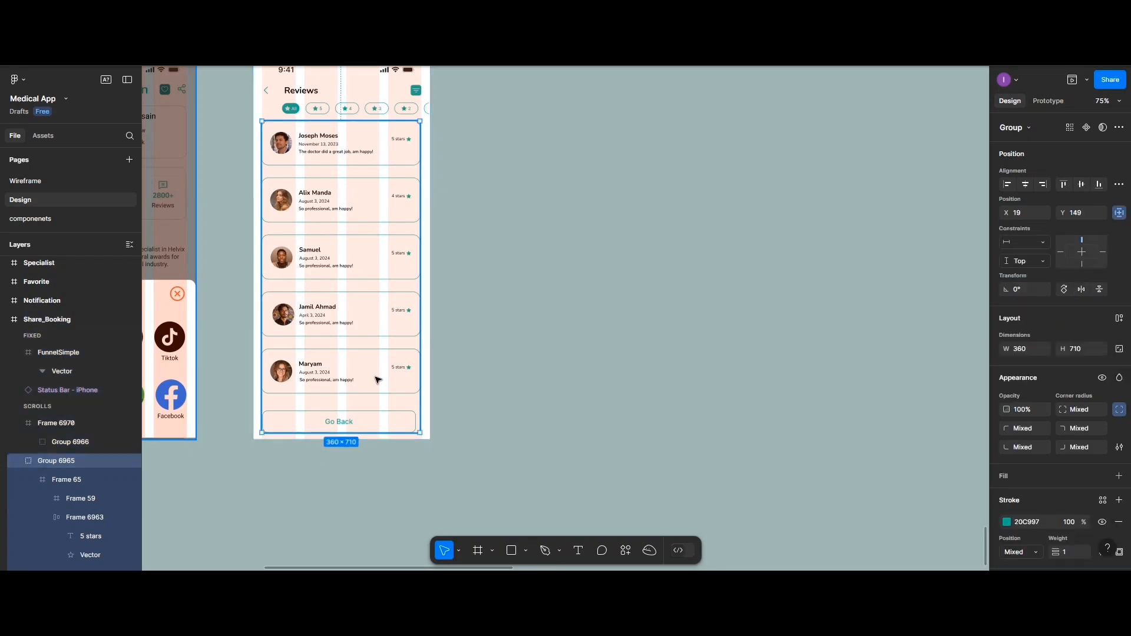
right_click(378, 379)
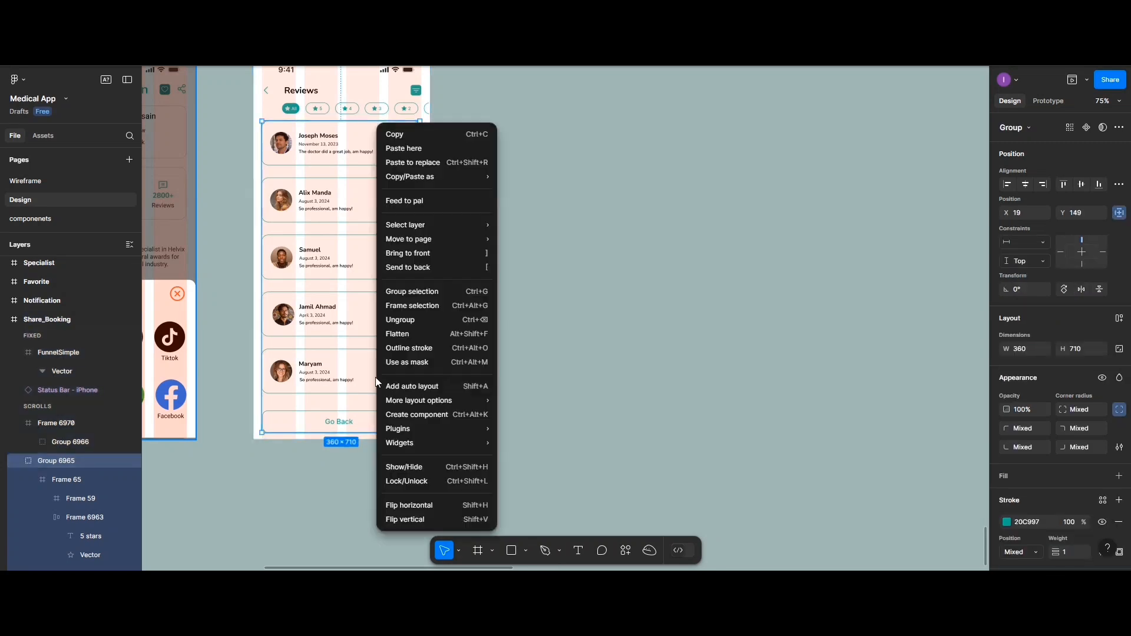
left_click(409, 320)
key("Escape")
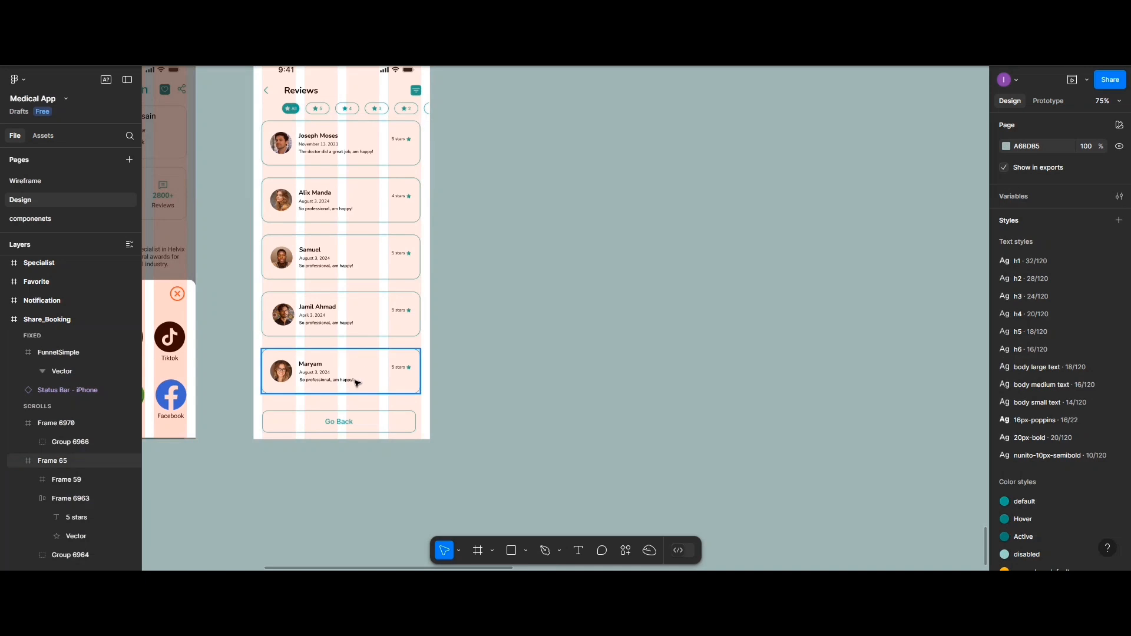
- Set the vertical spacing between the last review card and the Go Back button to 35
left_click(358, 425, "shift")
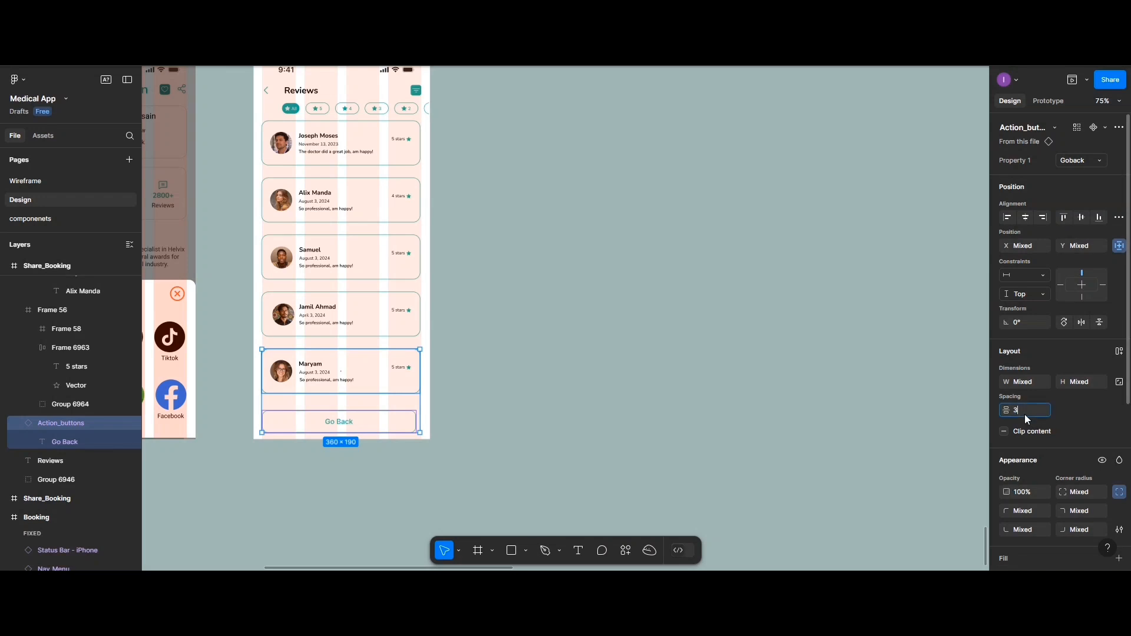
key("Return")
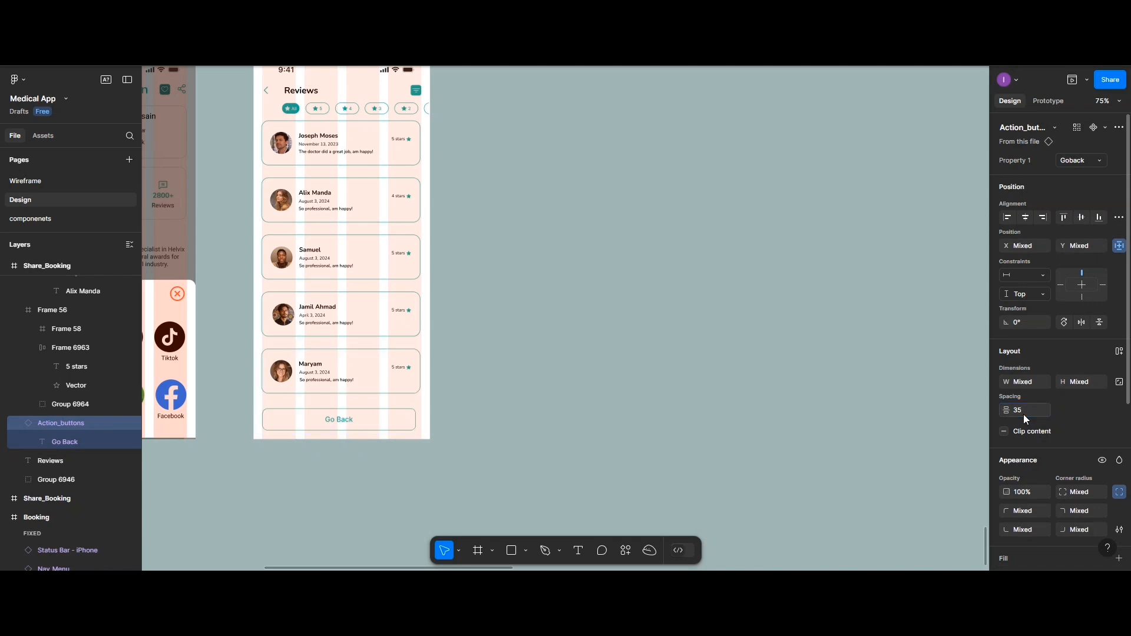
left_click(463, 399)
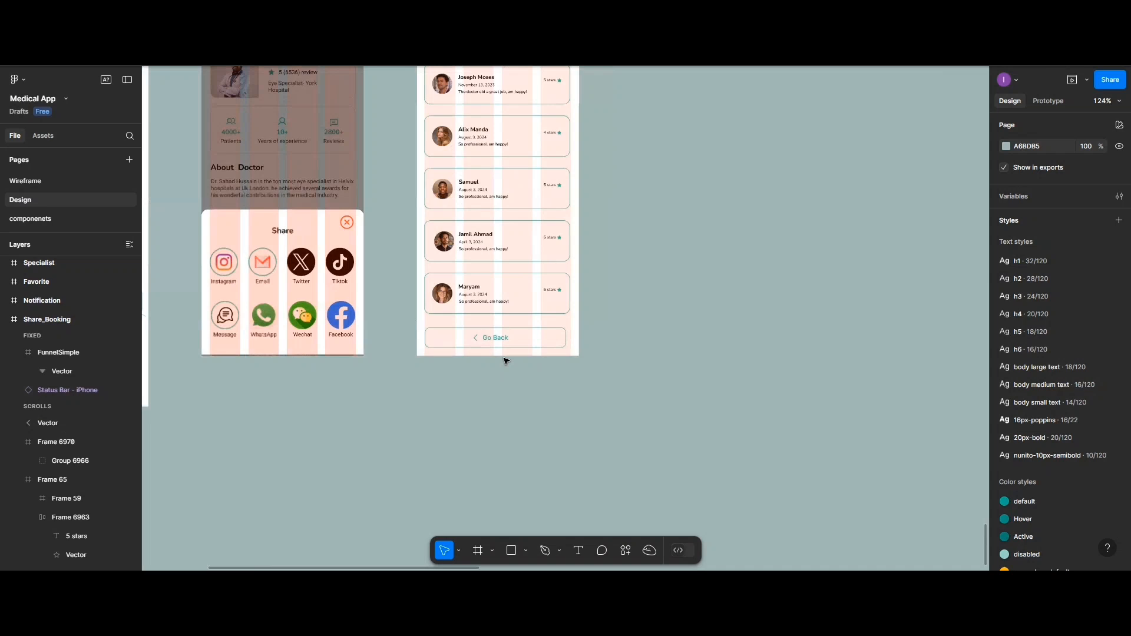
- Open a preview of the whole Reviews screen to check its layout
scroll(504, 360, "up", 3)
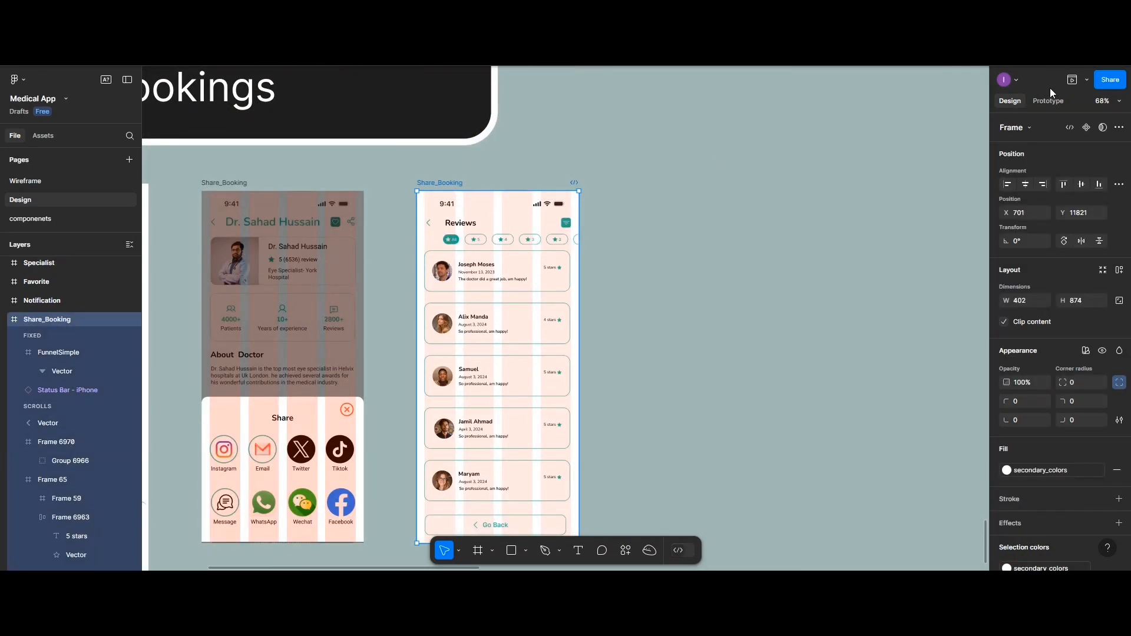
left_click(1070, 82)
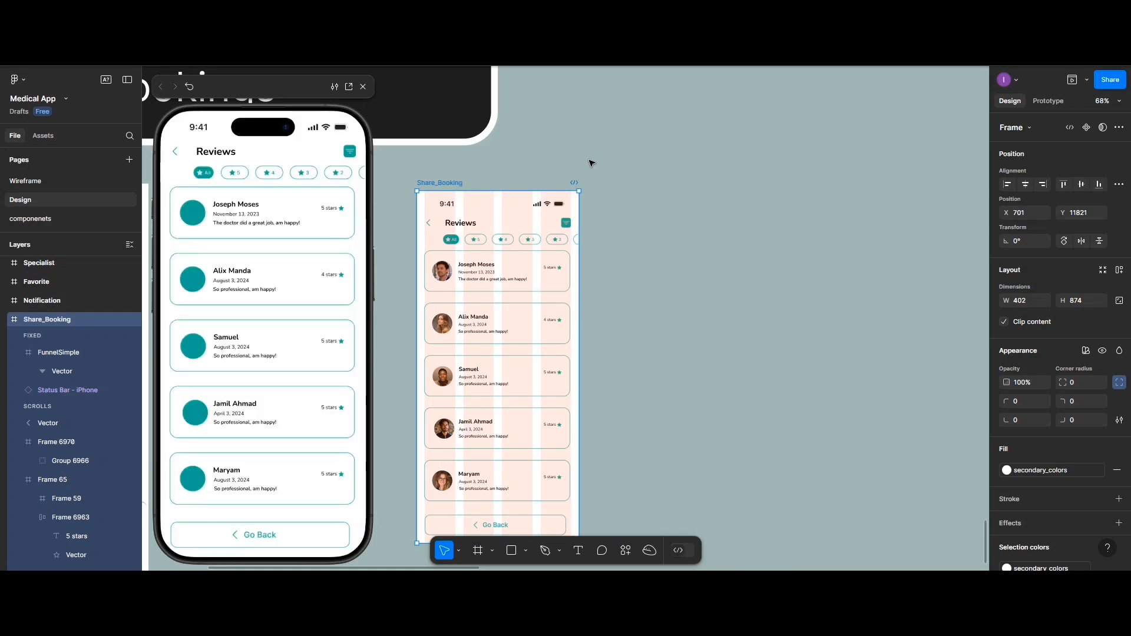